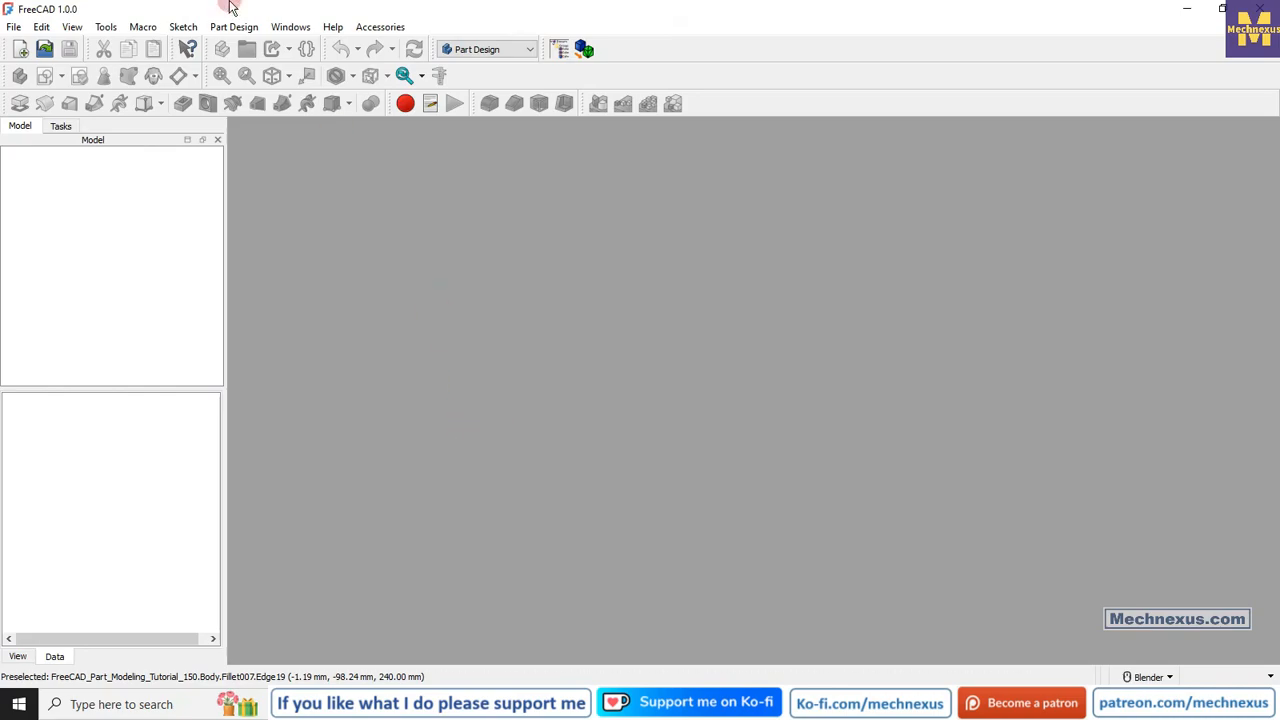
# View the program's version information and create a new empty document.
pyautogui.click(333, 27)
pyautogui.click(378, 208)
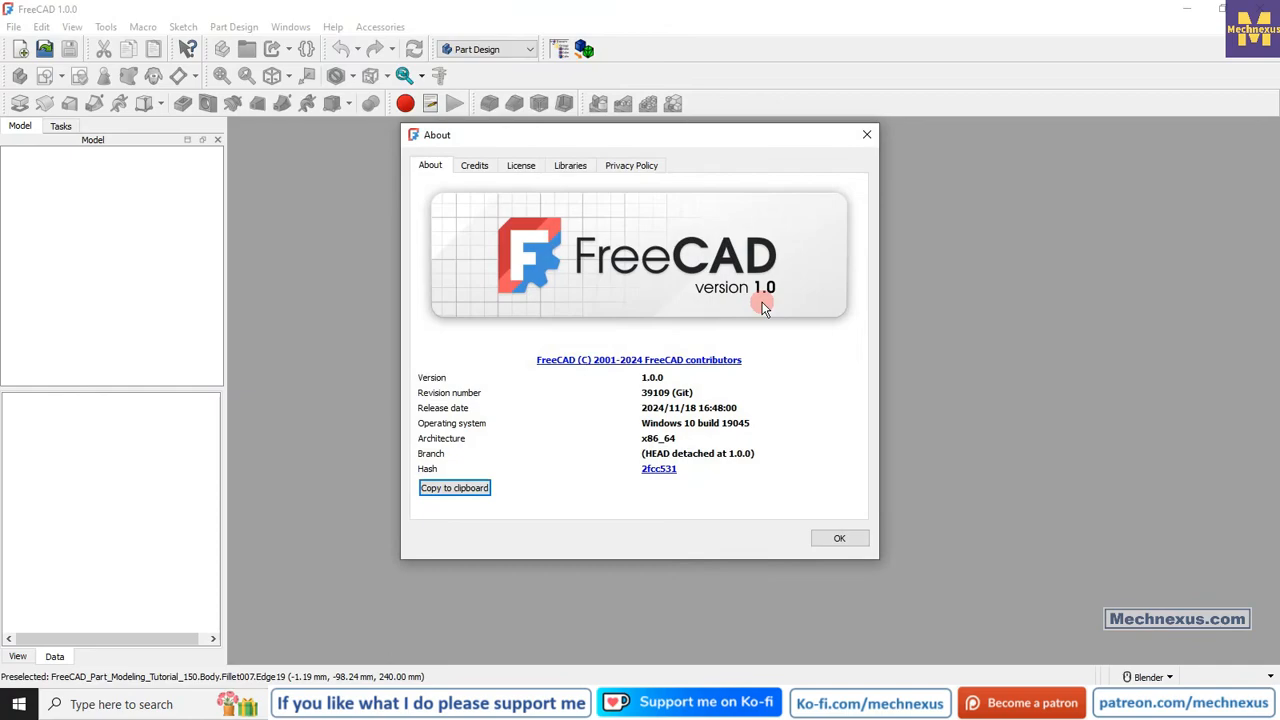
pyautogui.click(840, 538)
pyautogui.hotkey('ctrl', 'n')
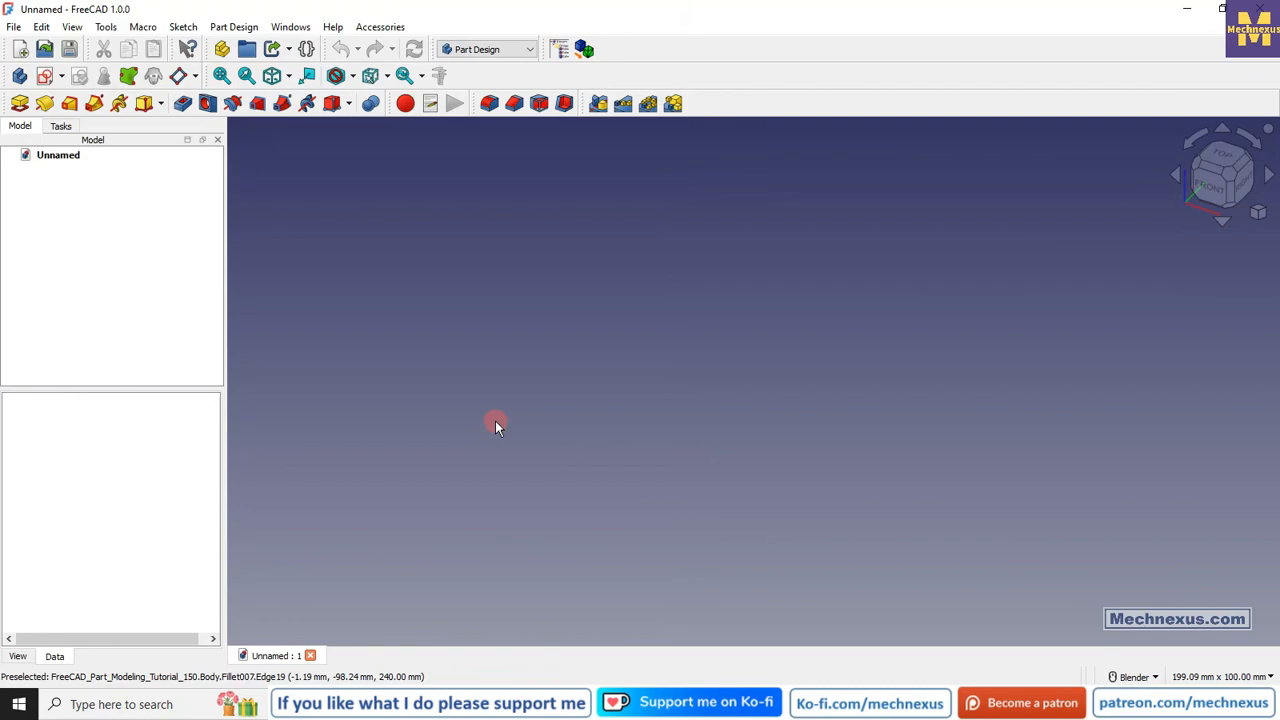
# Switch to the Snipping Tool, mark the equality and tangency constraints on the reference sketch image, and return to FreeCAD.
pyautogui.hotkey('alt', 'Tab')
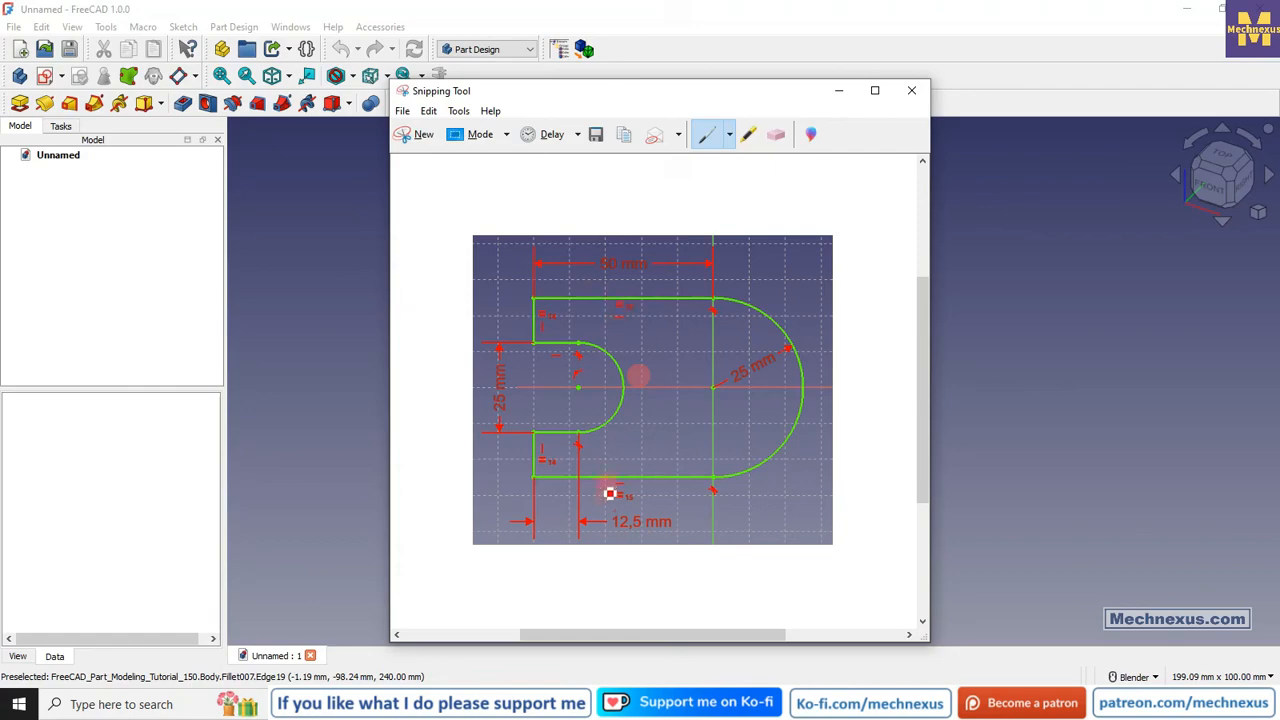
pyautogui.moveTo(626, 503); pyautogui.dragTo(621, 494)
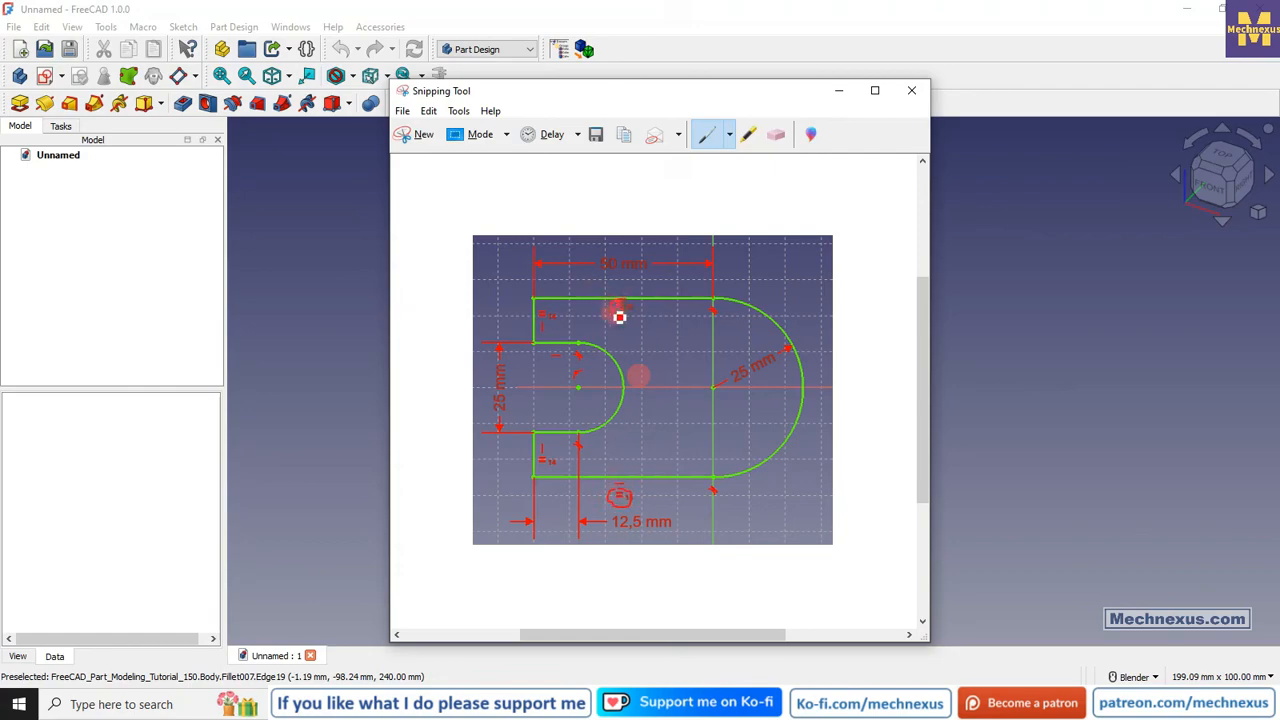
pyautogui.moveTo(619, 317)
pyautogui.mouseDown()
pyautogui.moveTo(634, 300)
pyautogui.moveTo(615, 300)
pyautogui.mouseUp()
pyautogui.moveTo(546, 339)
pyautogui.mouseDown()
pyautogui.moveTo(552, 322)
pyautogui.moveTo(540, 330)
pyautogui.mouseUp()
pyautogui.moveTo(723, 309); pyautogui.dragTo(717, 305)
pyautogui.click(840, 92)
pyautogui.click(942, 491)
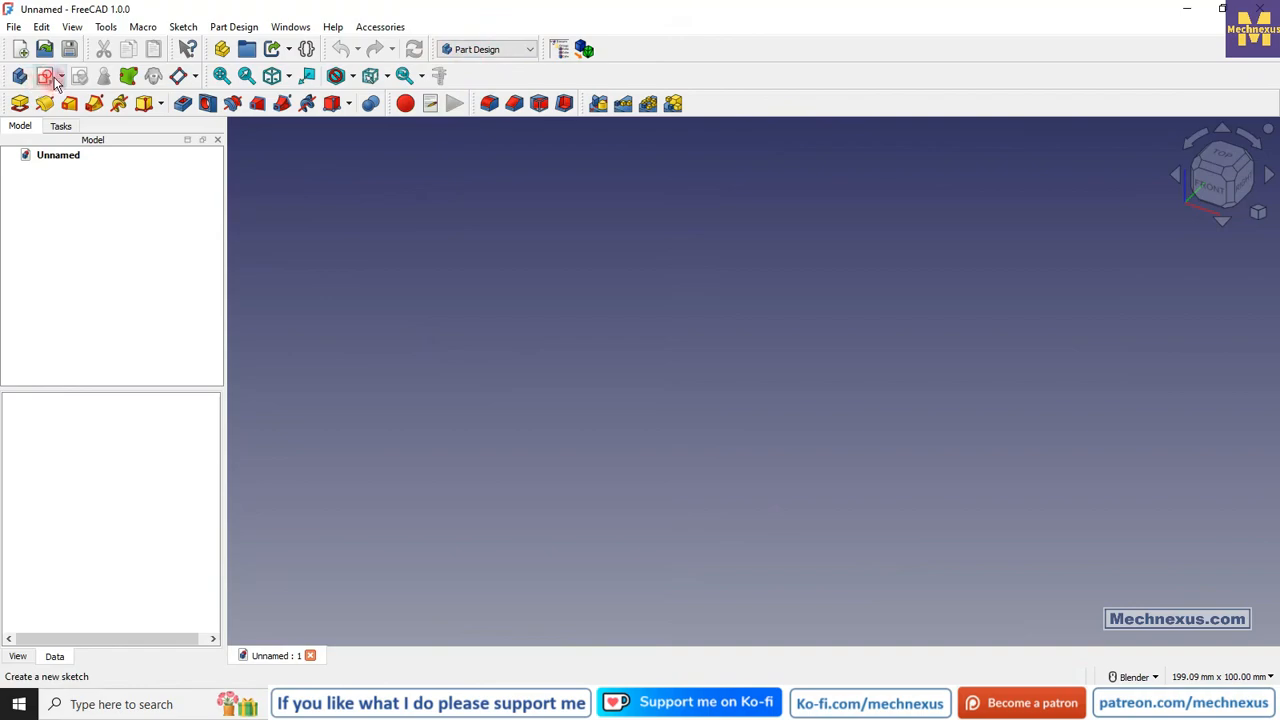
# Switch to the Part workbench to view its sketch tool, and return to the Part Design workbench.
pyautogui.click(489, 52)
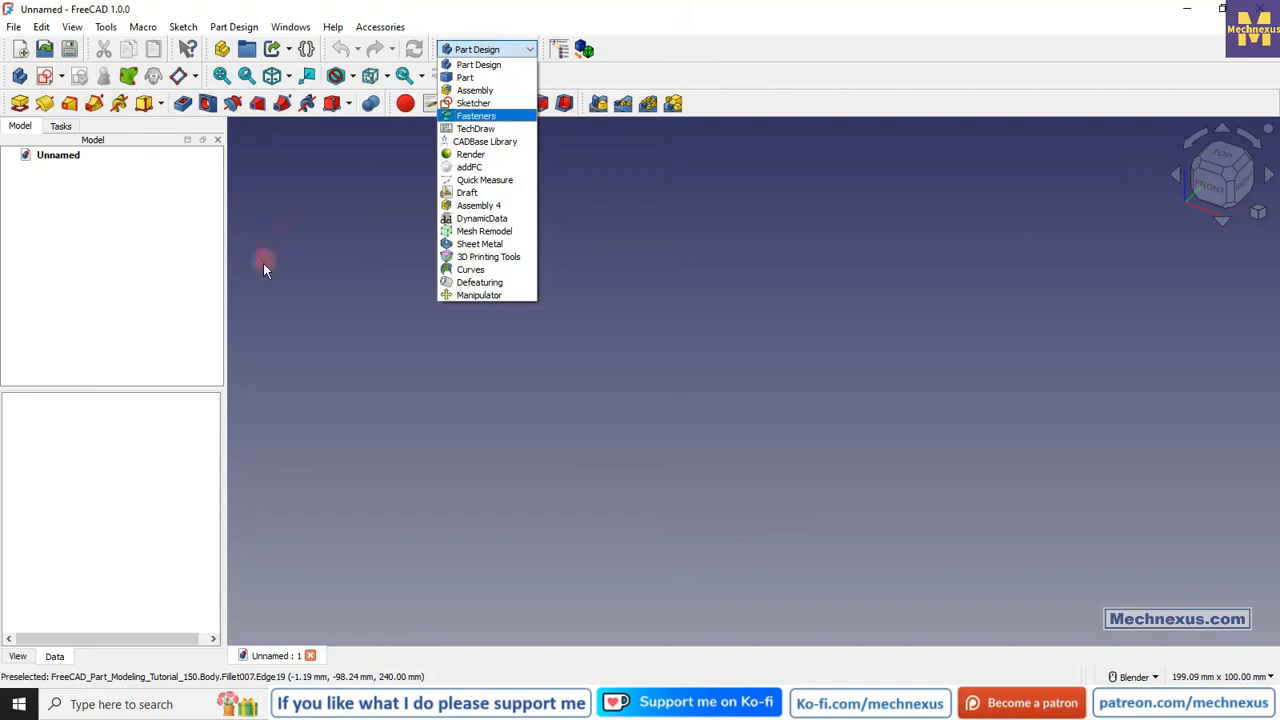
pyautogui.click(126, 287)
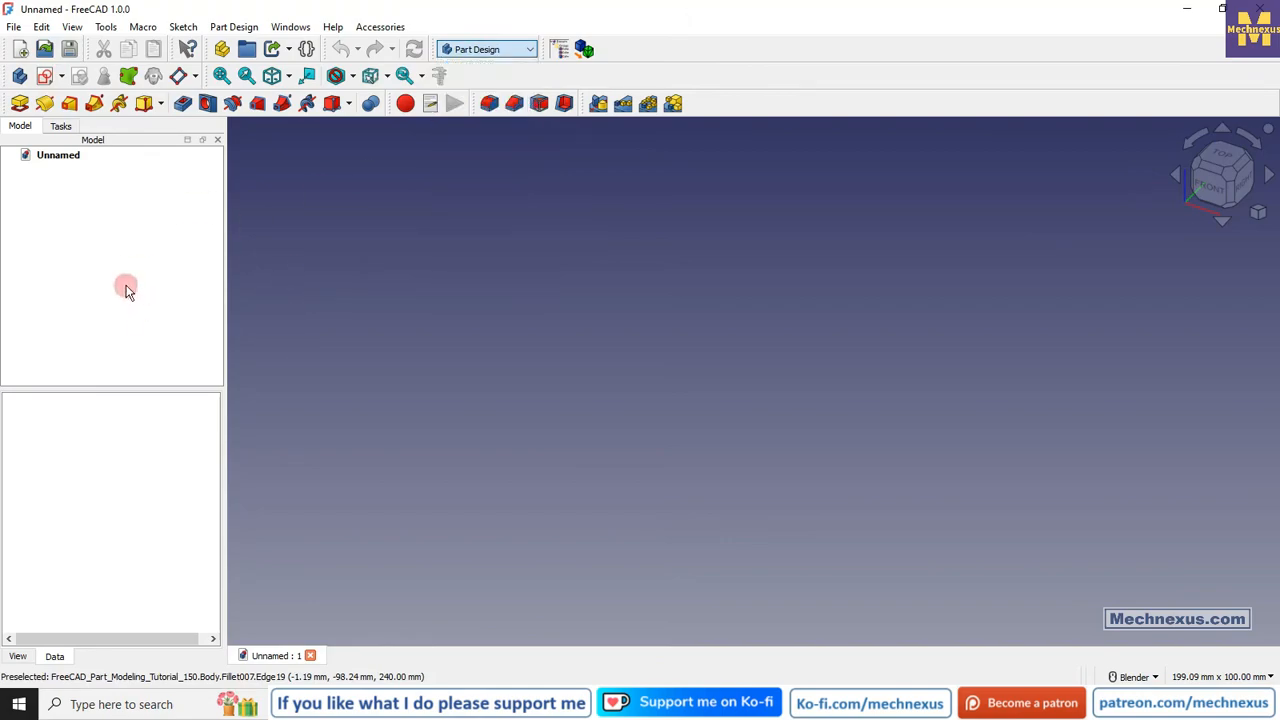
pyautogui.click(508, 50)
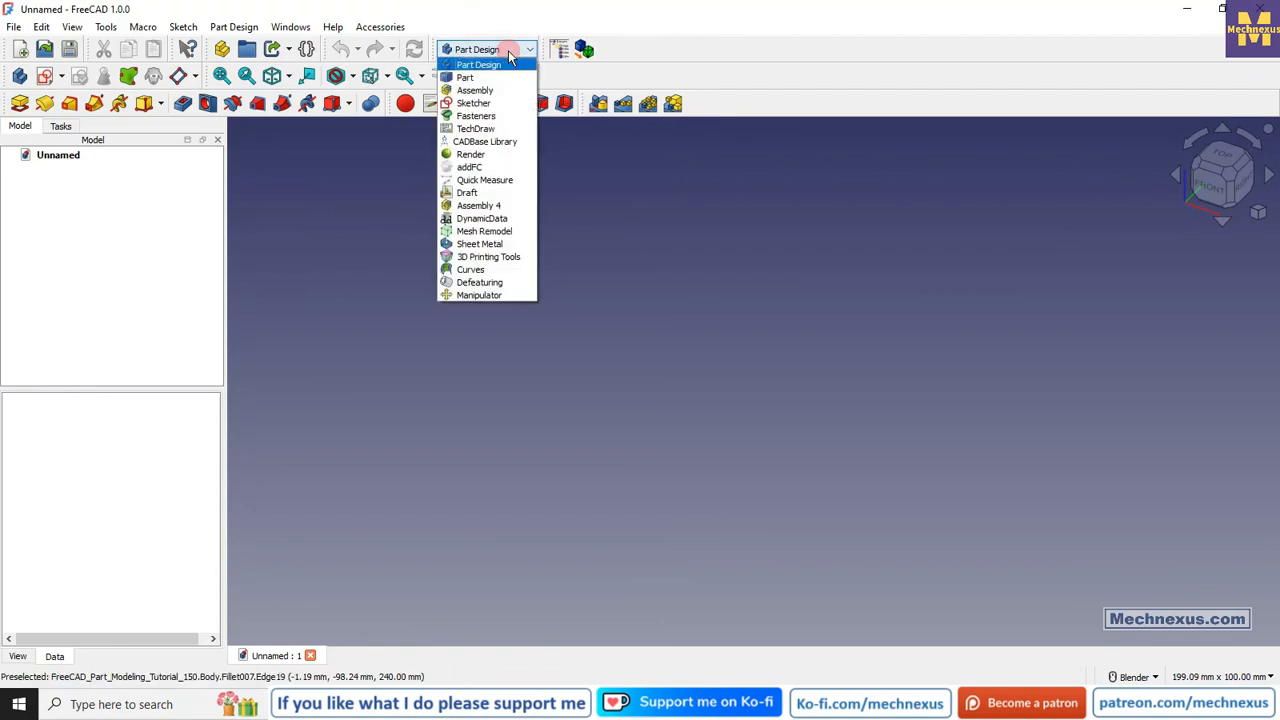
pyautogui.click(476, 78)
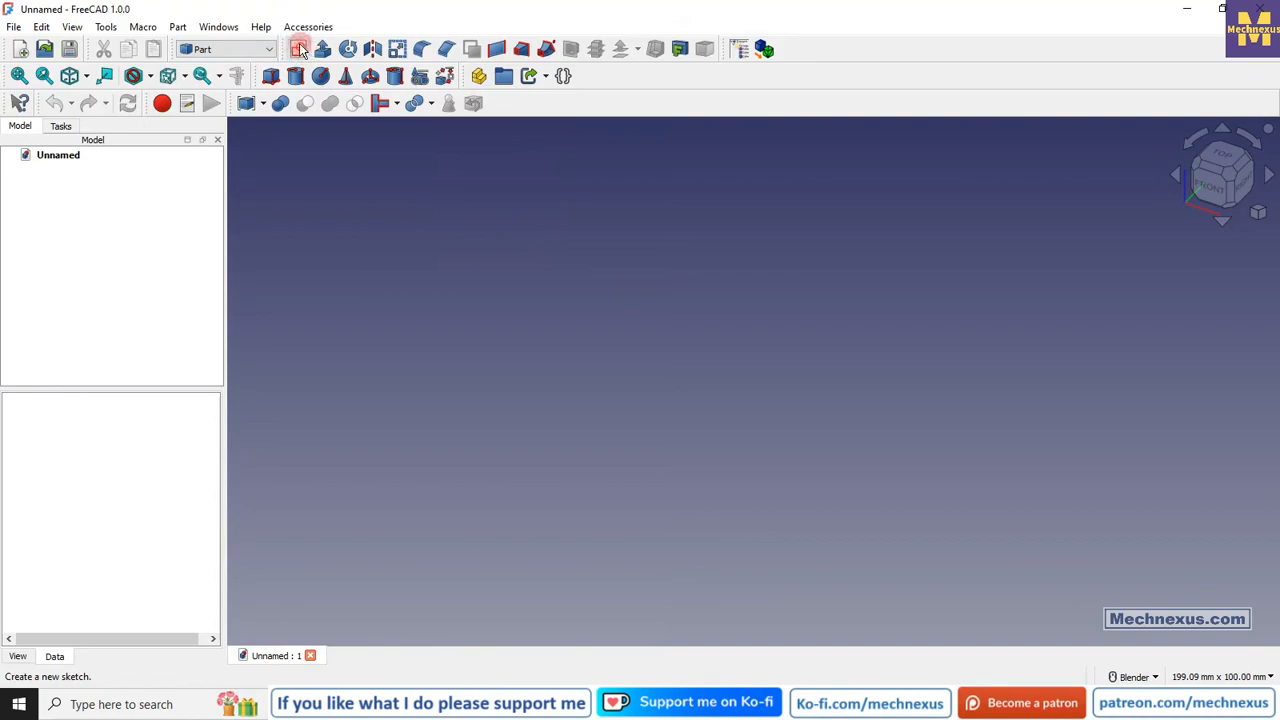
pyautogui.click(260, 52)
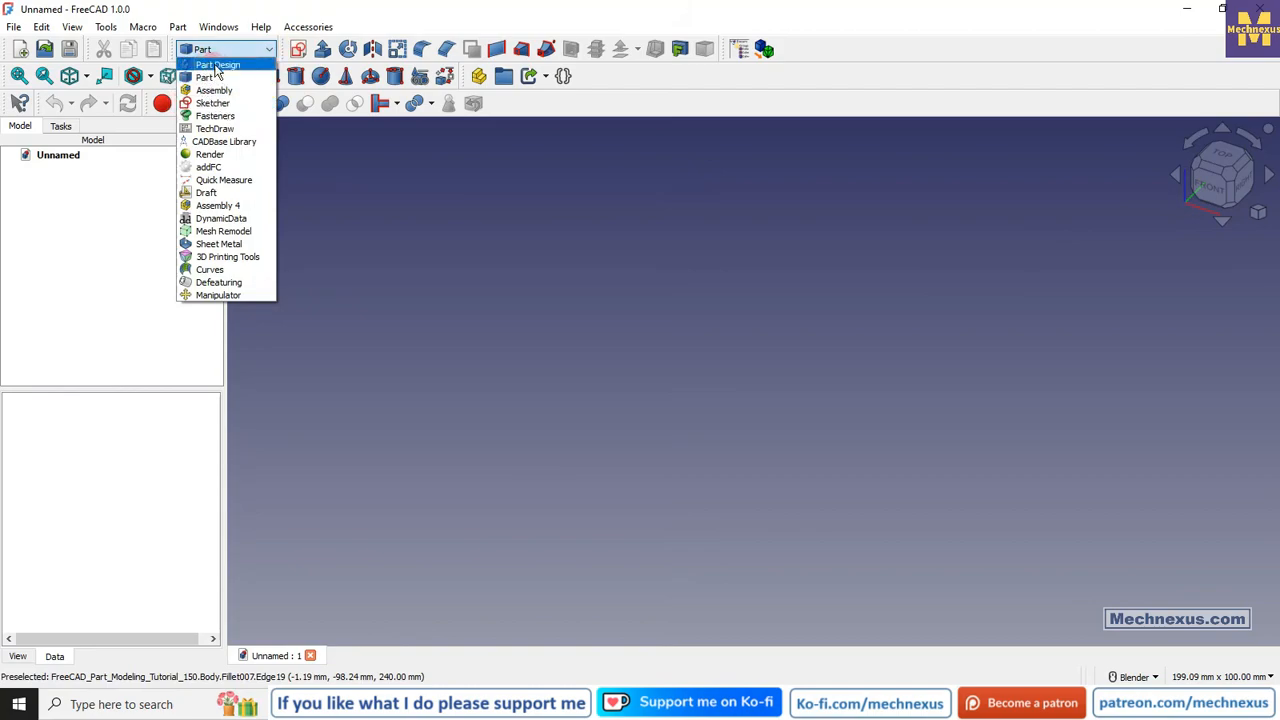
pyautogui.click(581, 227)
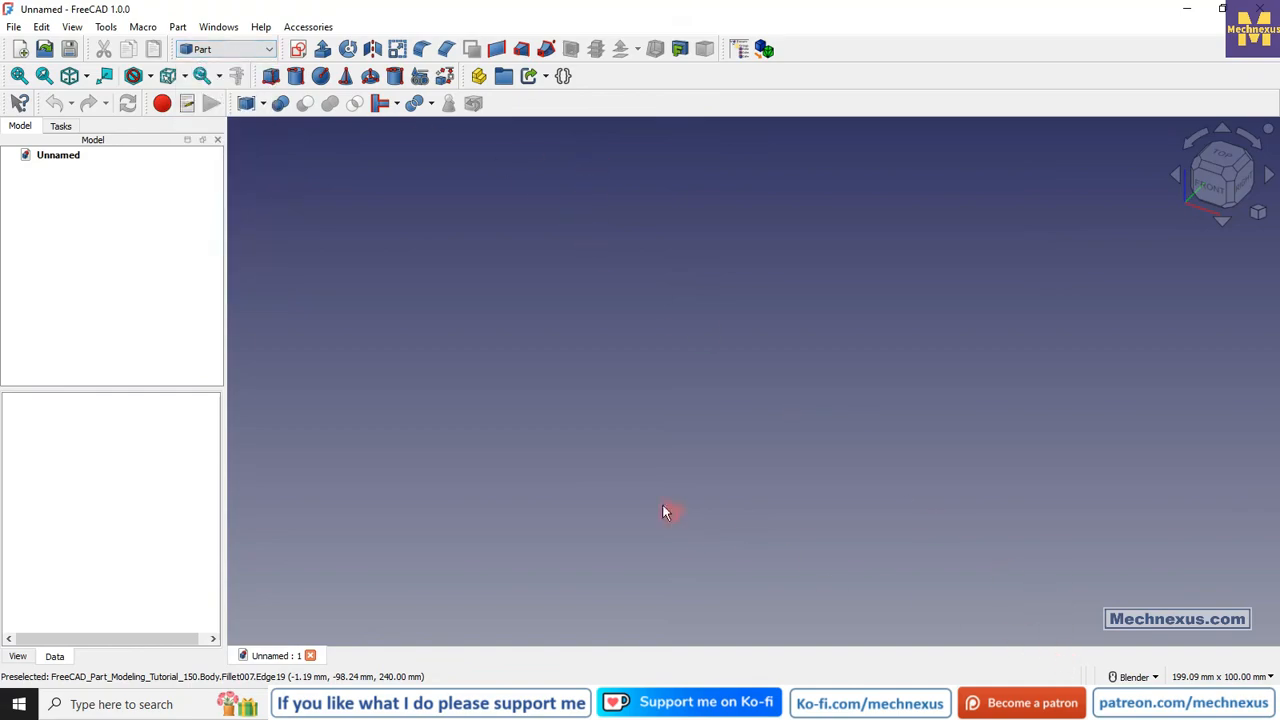
pyautogui.click(225, 49)
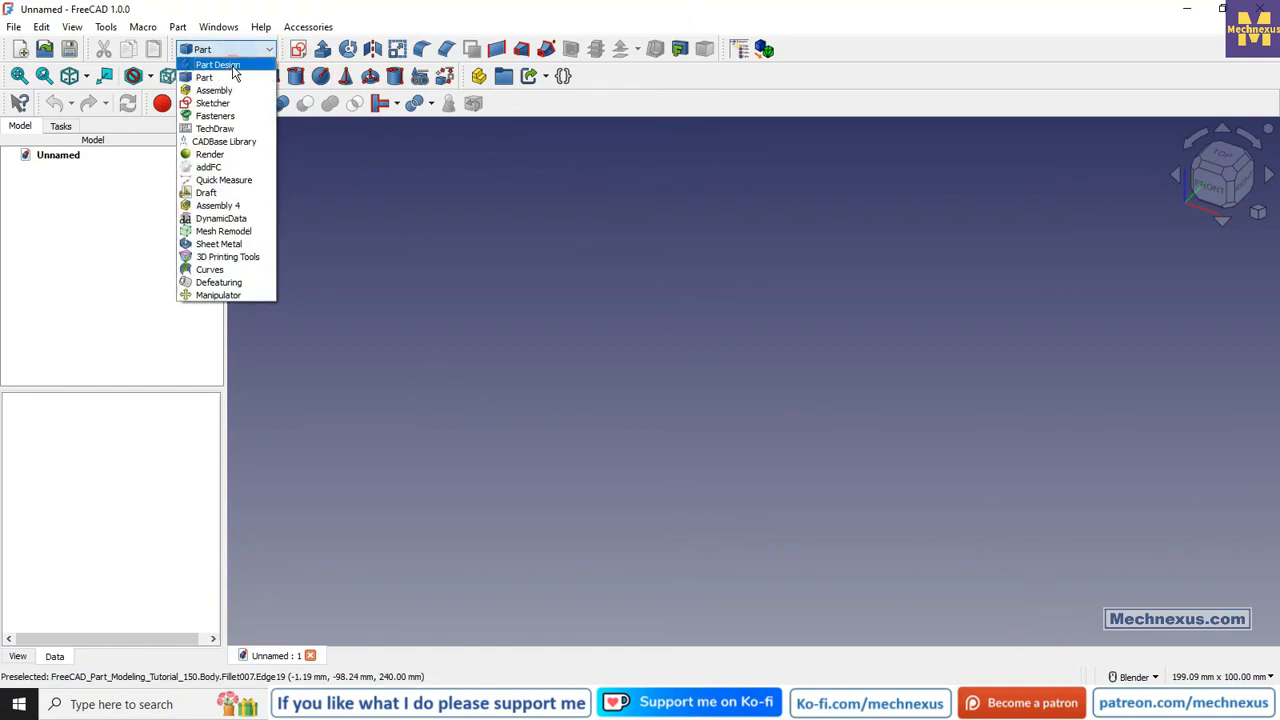
pyautogui.click(218, 64)
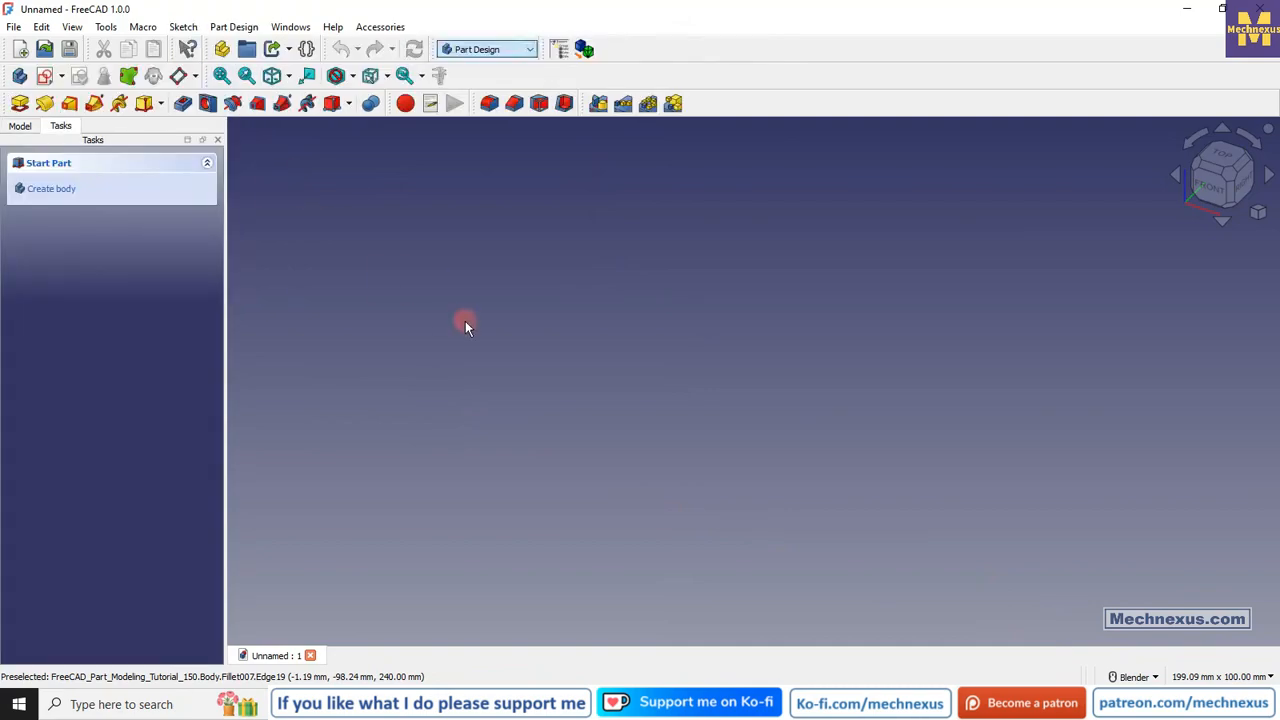
pyautogui.click(21, 126)
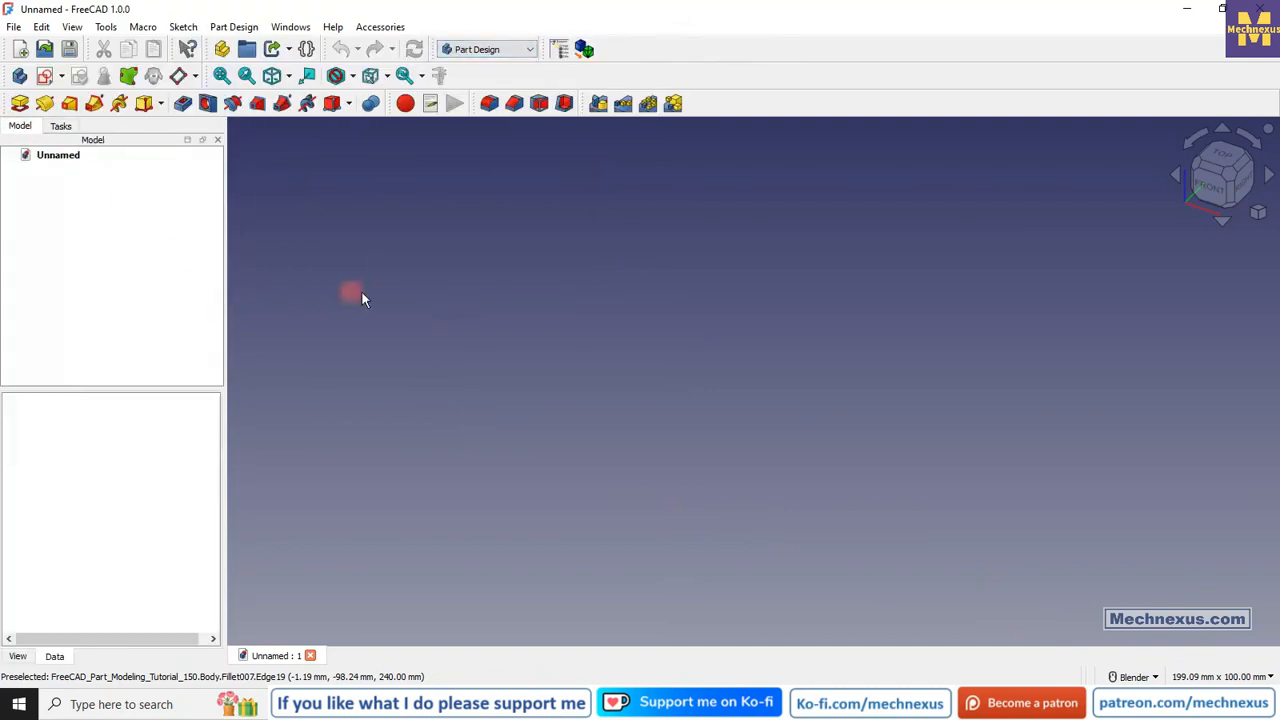
# Create a new body and show its origin planes and axes.
pyautogui.click(19, 79)
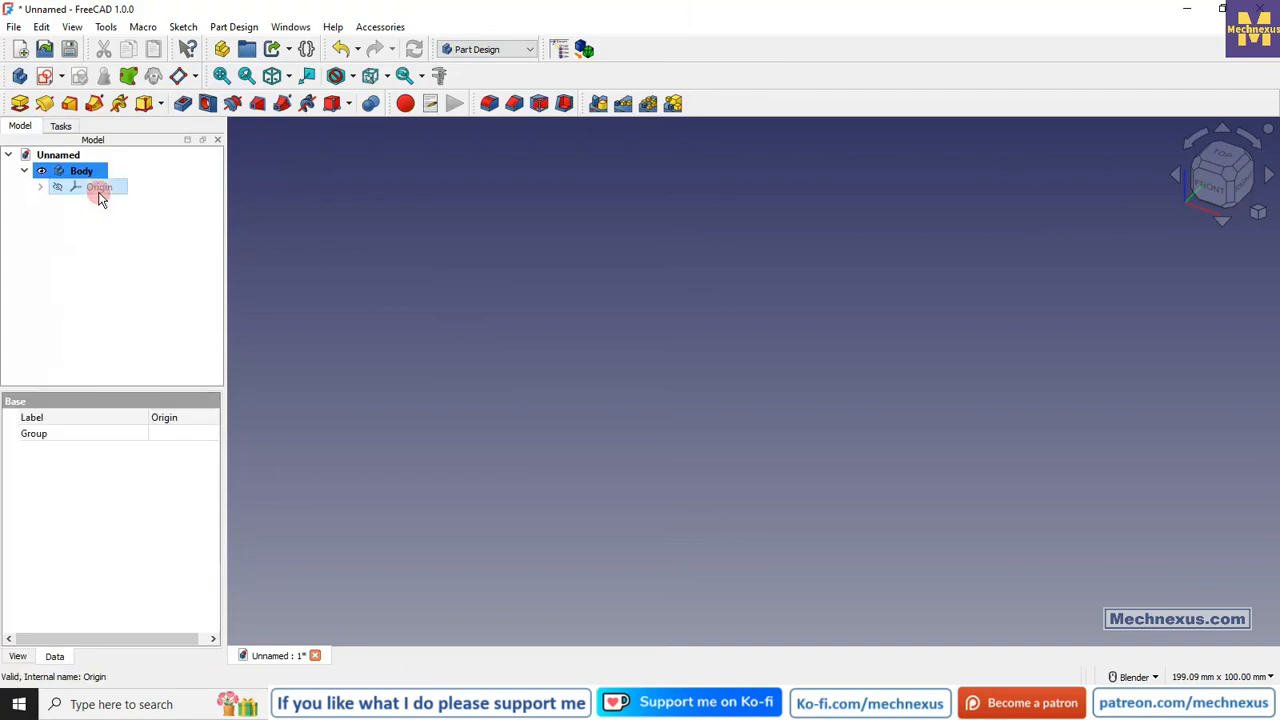
pyautogui.press('space')
pyautogui.click(341, 300)
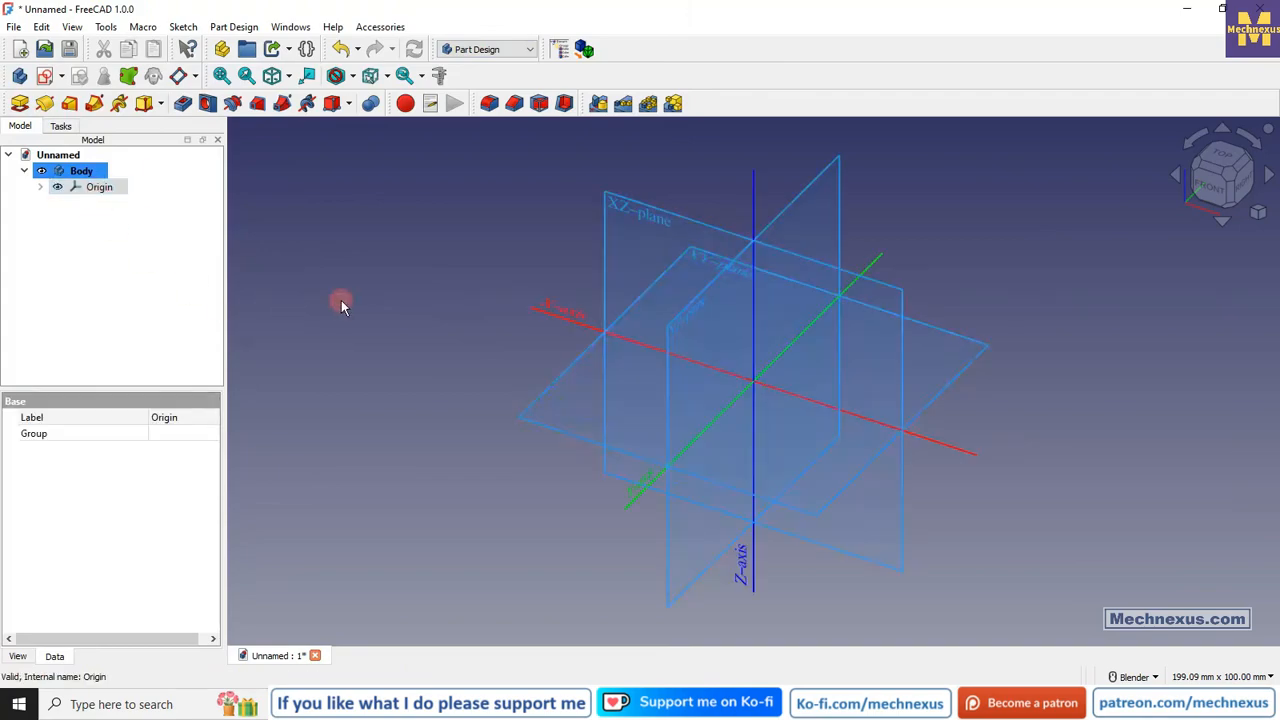
# Create a sketch on the XY plane and hide the body's origin.
pyautogui.click(553, 386)
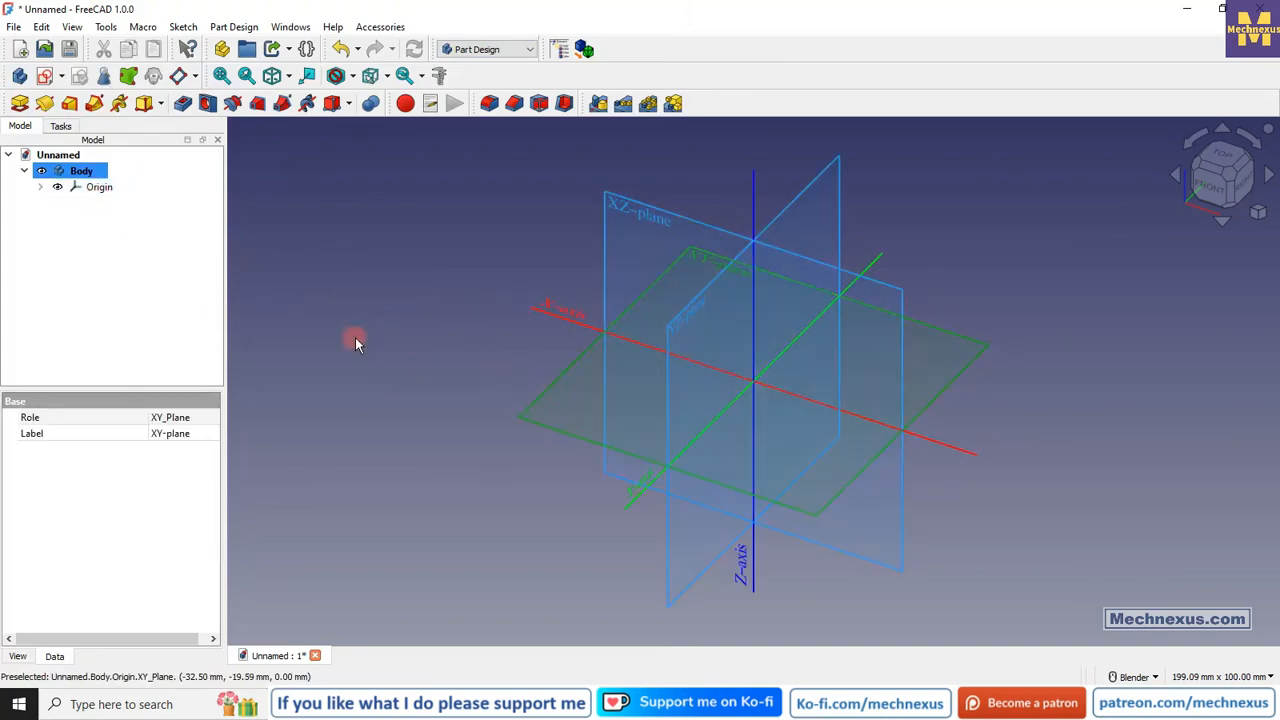
pyautogui.click(46, 77)
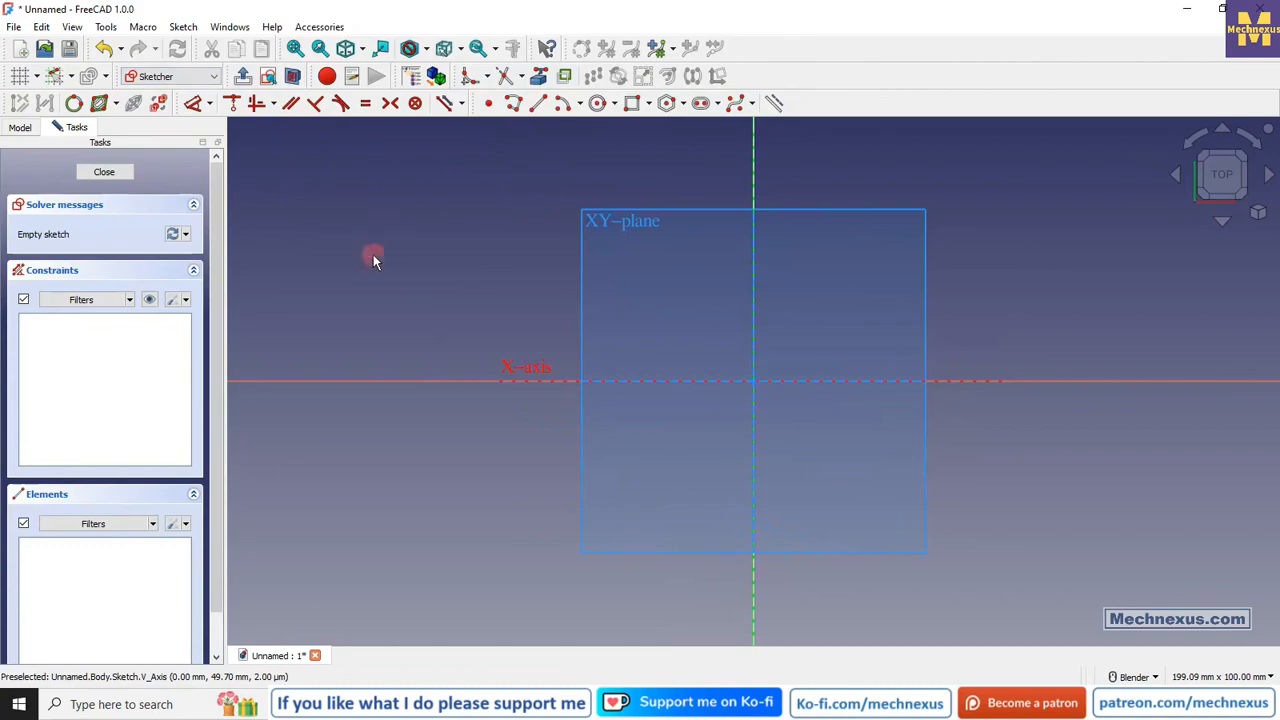
pyautogui.click(20, 127)
pyautogui.click(97, 190)
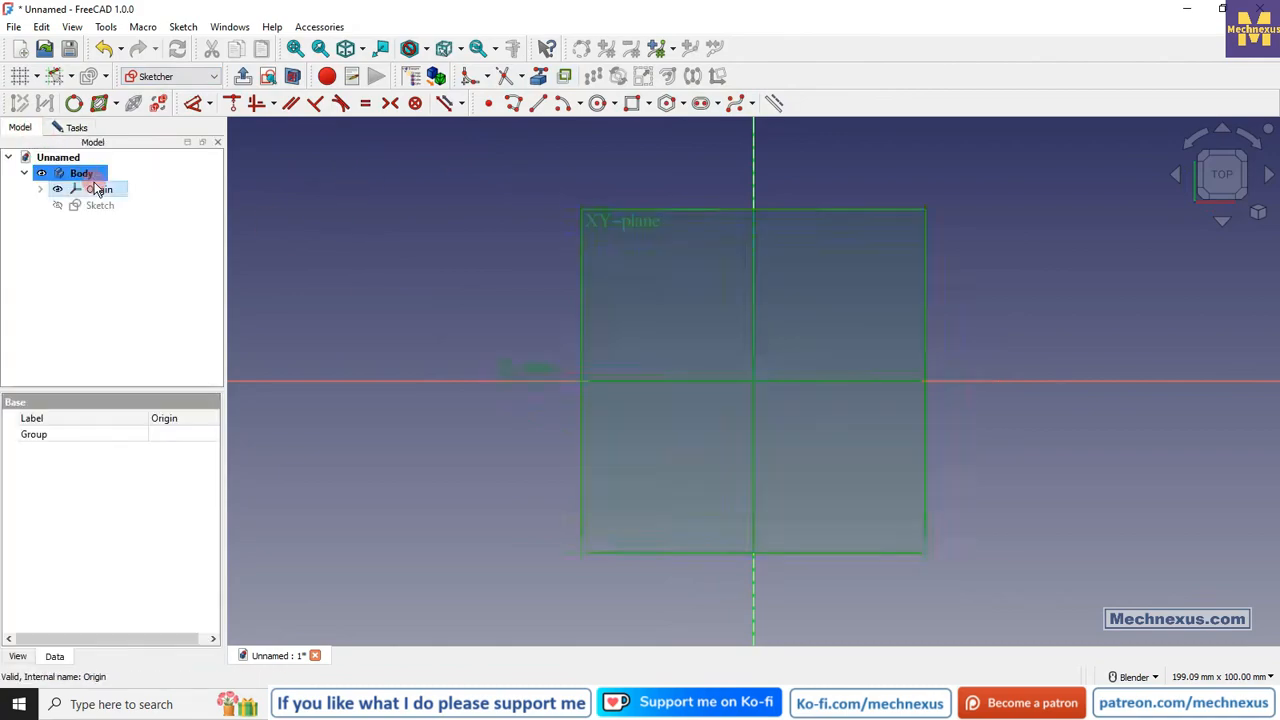
pyautogui.press('space')
pyautogui.click(398, 276)
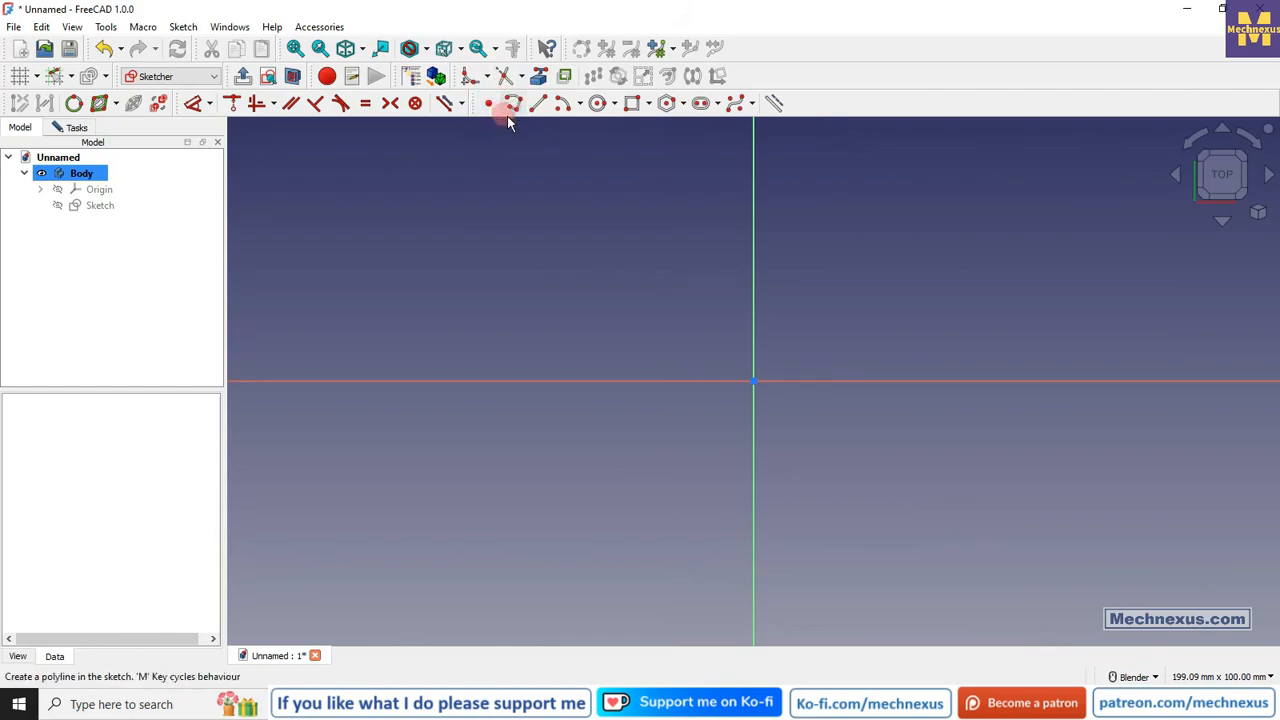
# Examine the variants of the sketch geometry tools: arcs, circles and ellipses, rectangles, polygons, slots and B-splines.
pyautogui.click(579, 104)
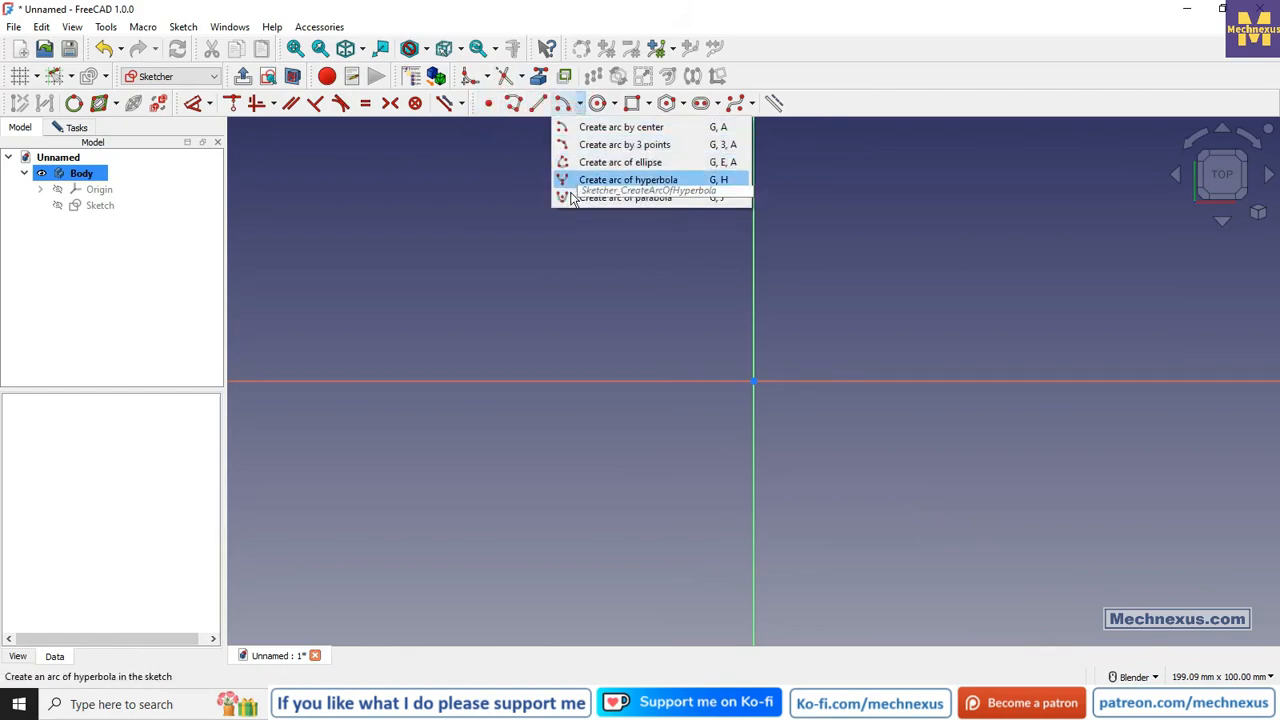
pyautogui.click(614, 104)
pyautogui.click(614, 104)
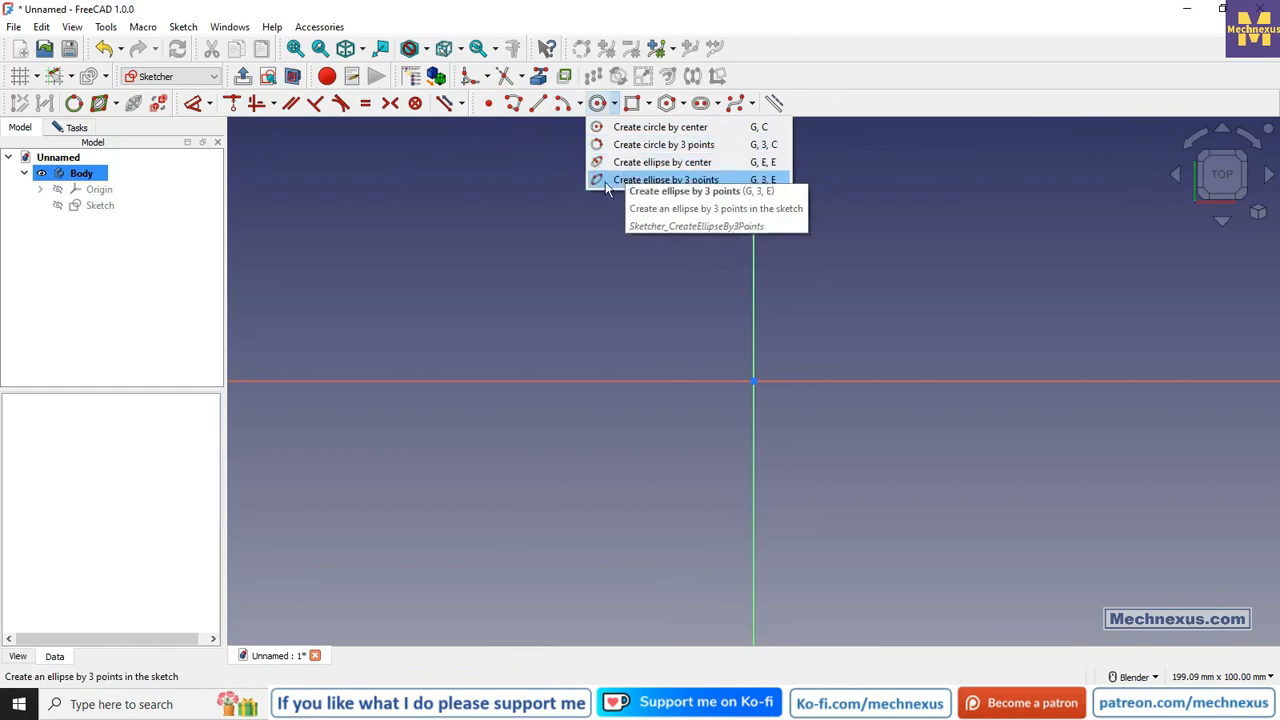
pyautogui.click(648, 104)
pyautogui.click(648, 104)
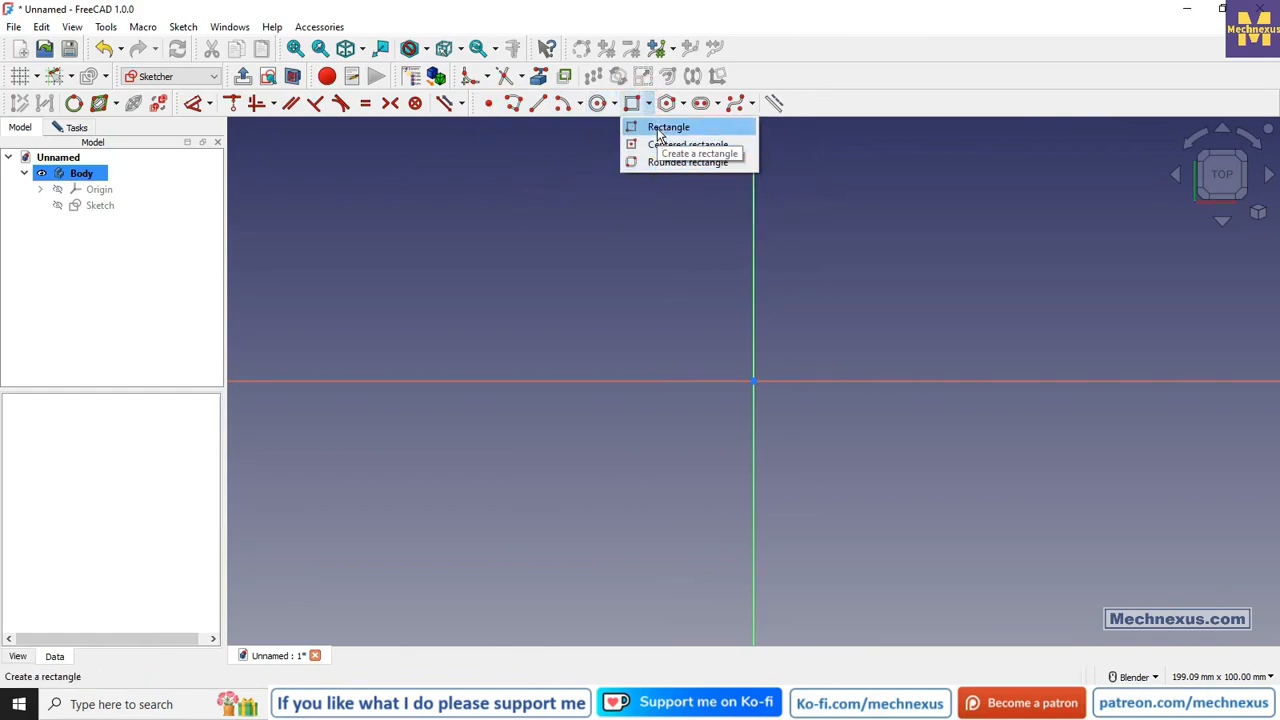
pyautogui.click(680, 103)
pyautogui.click(682, 103)
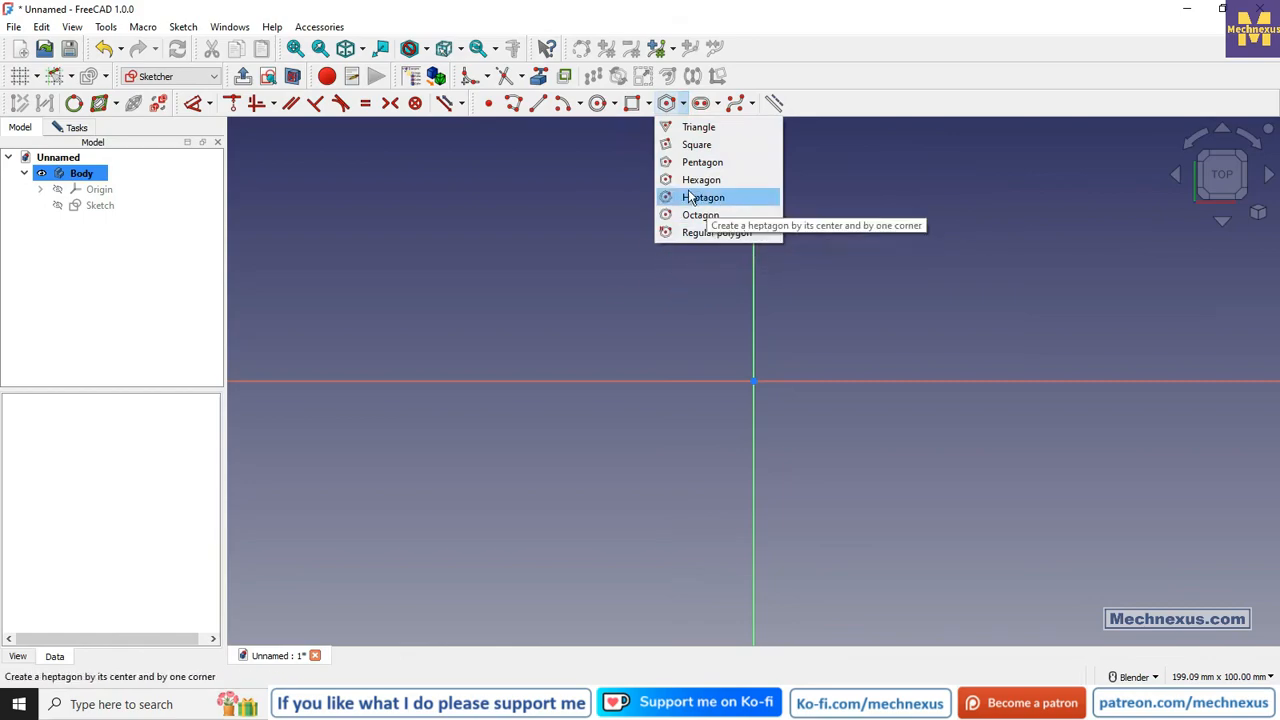
pyautogui.click(717, 103)
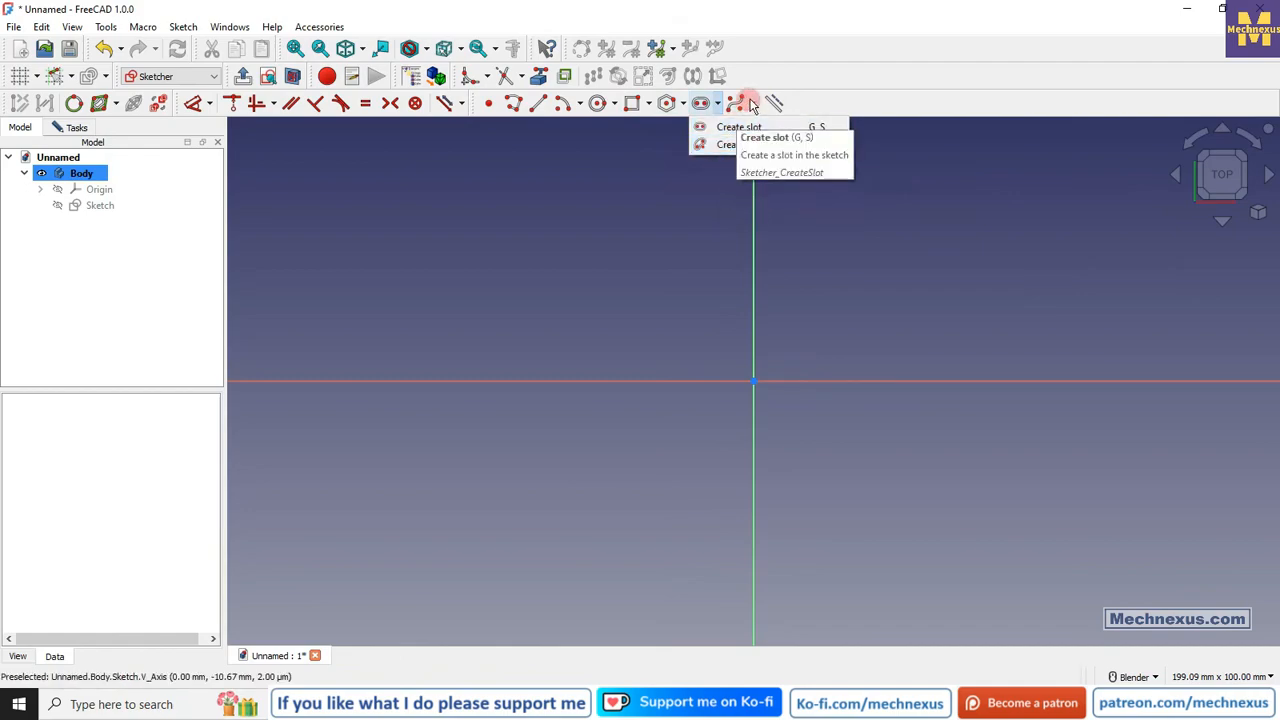
pyautogui.click(752, 104)
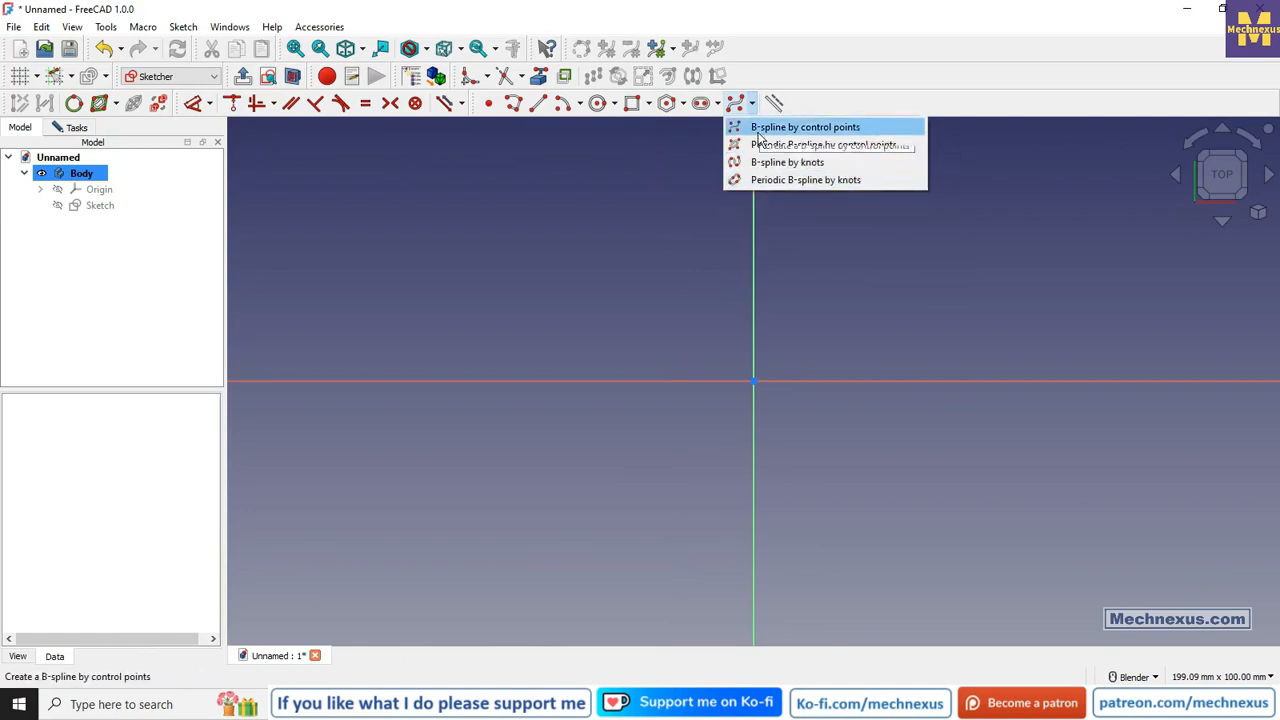
pyautogui.click(643, 227)
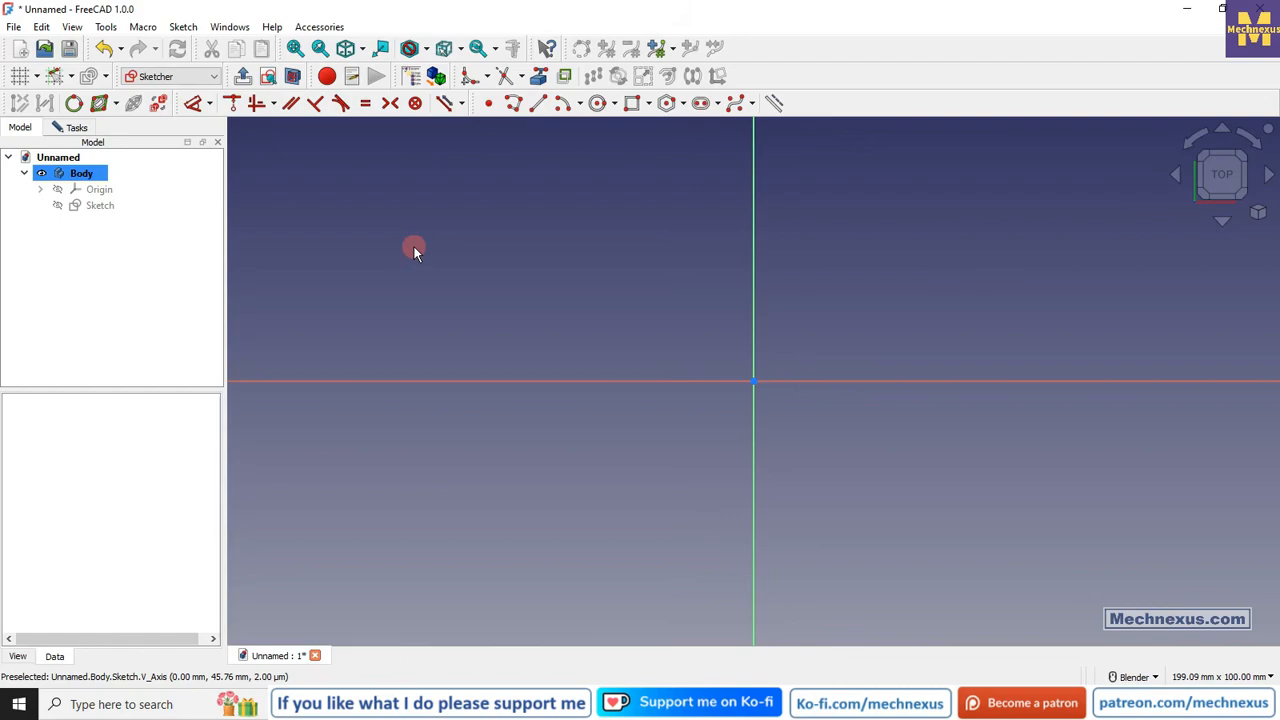
# Draw a rectangle in the sketch's first quadrant, clear of both axes, and end the Rectangle tool.
pyautogui.click(632, 104)
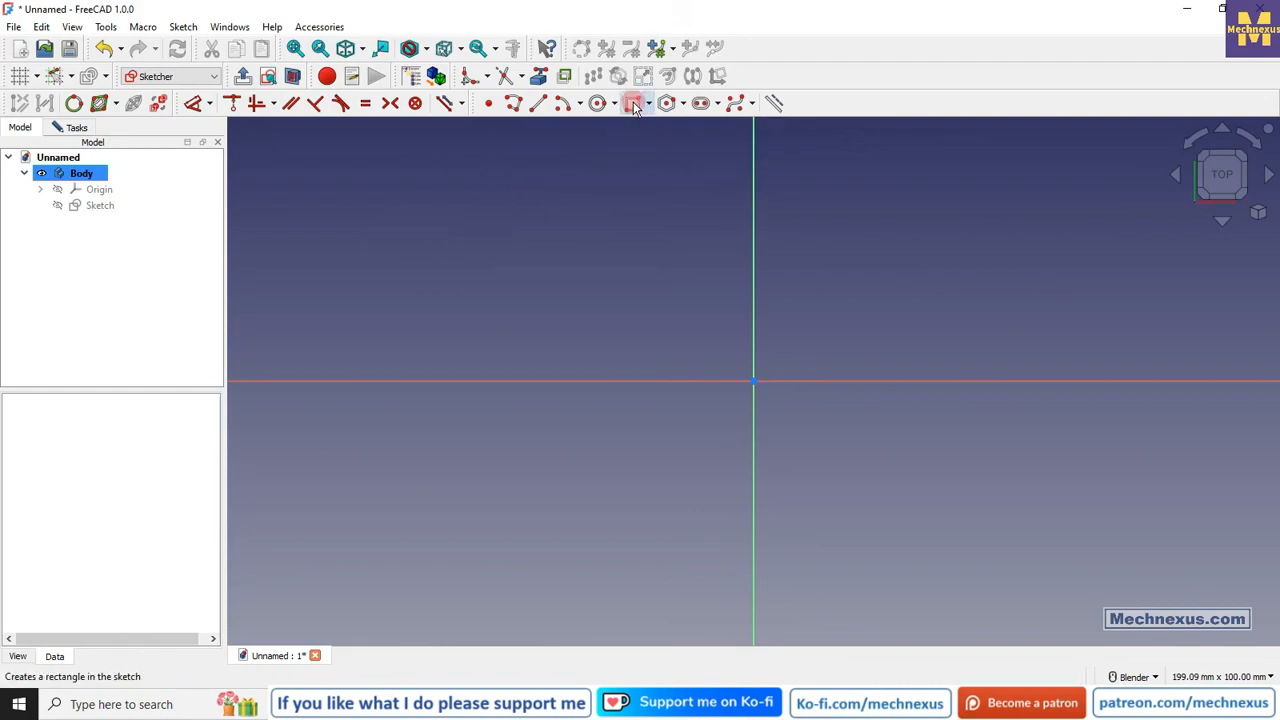
pyautogui.scroll(-1, 477, 237)
pyautogui.click(768, 185)
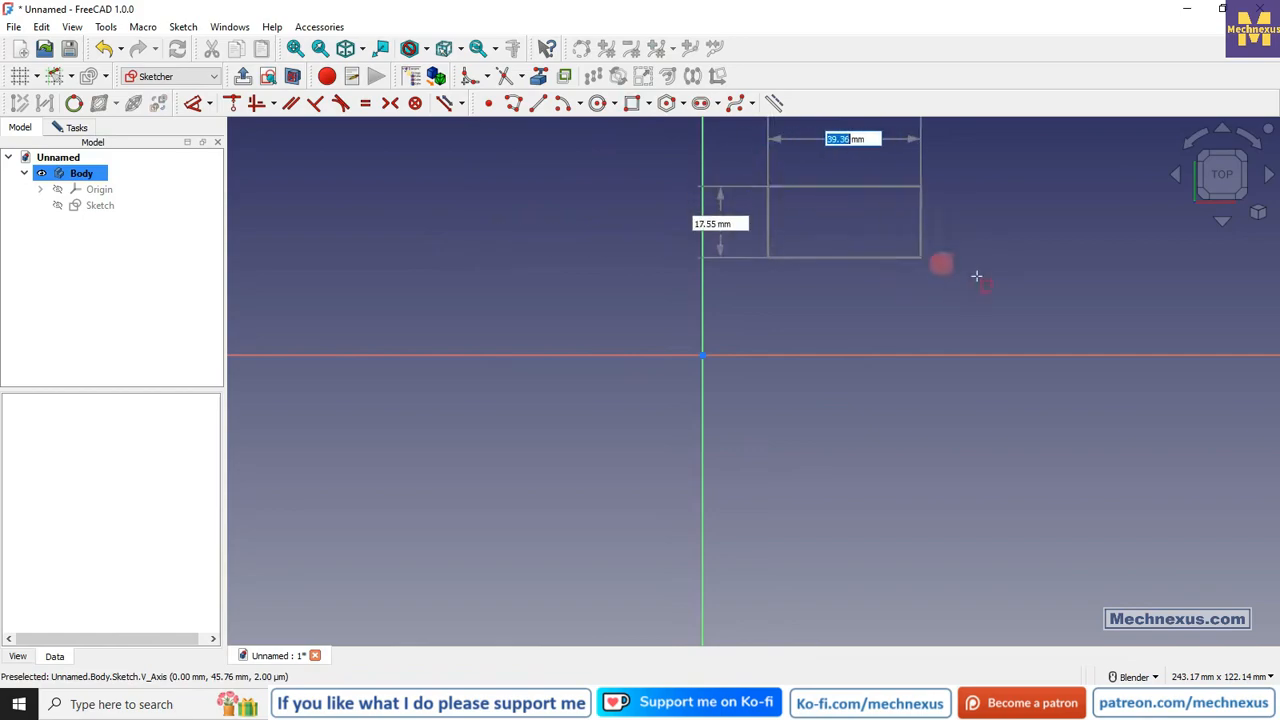
pyautogui.click(1024, 310)
pyautogui.rightClick(575, 221)
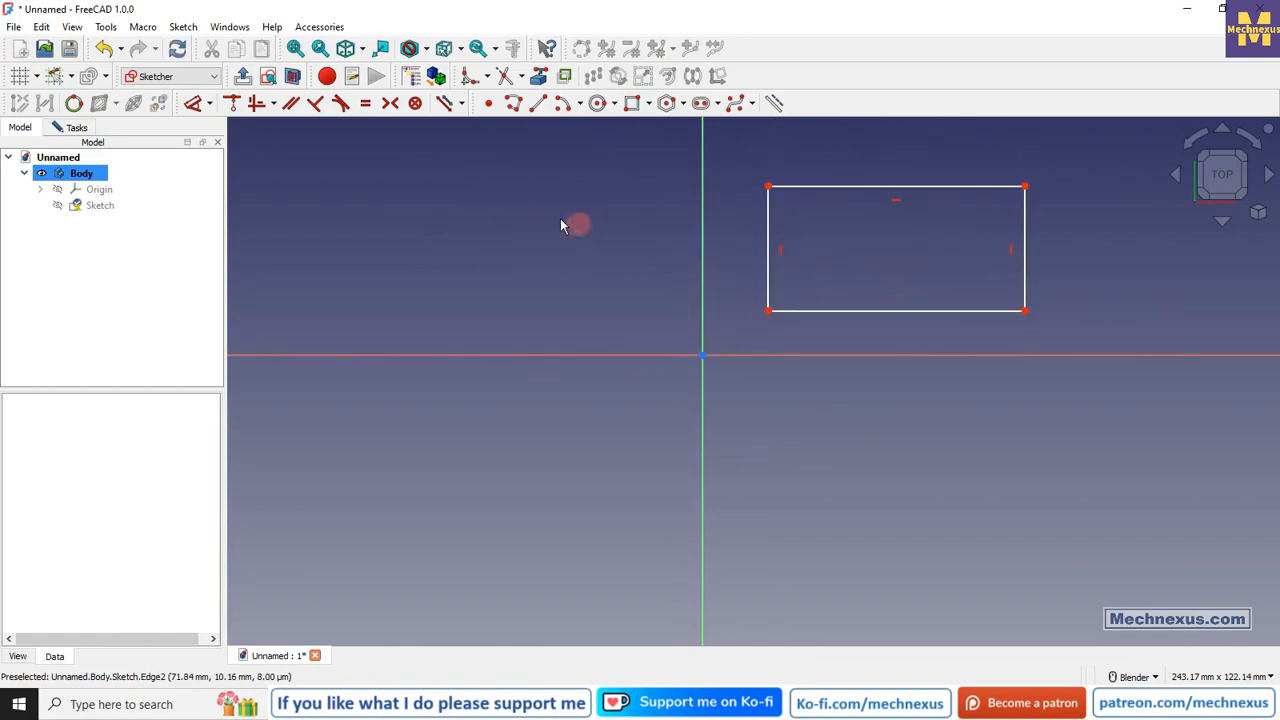
# Reshape the rectangle by moving its two lower corners until it is about 46 mm wide.
pyautogui.scroll(-2, 498, 222)
pyautogui.scroll(2, 692, 235)
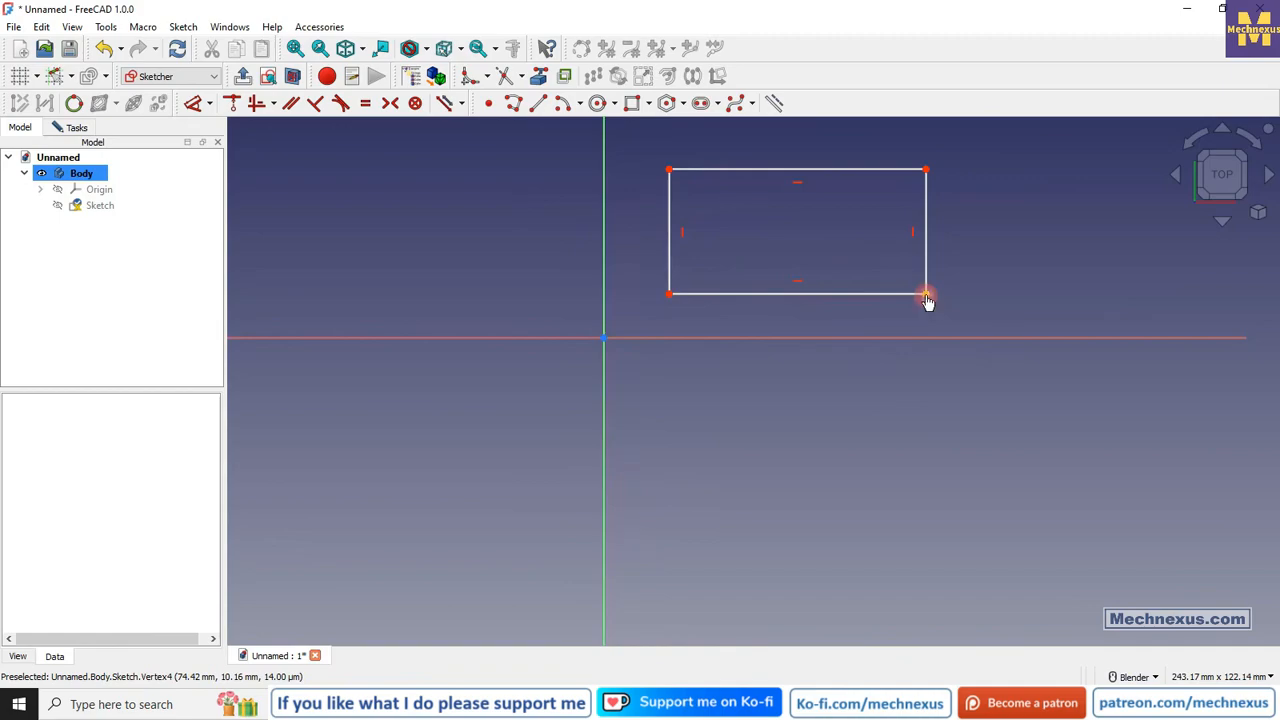
pyautogui.moveTo(927, 300)
pyautogui.mouseDown()
pyautogui.moveTo(1058, 297)
pyautogui.moveTo(865, 296)
pyautogui.moveTo(873, 230)
pyautogui.moveTo(863, 277)
pyautogui.moveTo(957, 285)
pyautogui.moveTo(993, 314)
pyautogui.moveTo(995, 414)
pyautogui.moveTo(993, 277)
pyautogui.moveTo(826, 270)
pyautogui.moveTo(937, 280)
pyautogui.moveTo(934, 410)
pyautogui.moveTo(932, 282)
pyautogui.mouseUp()
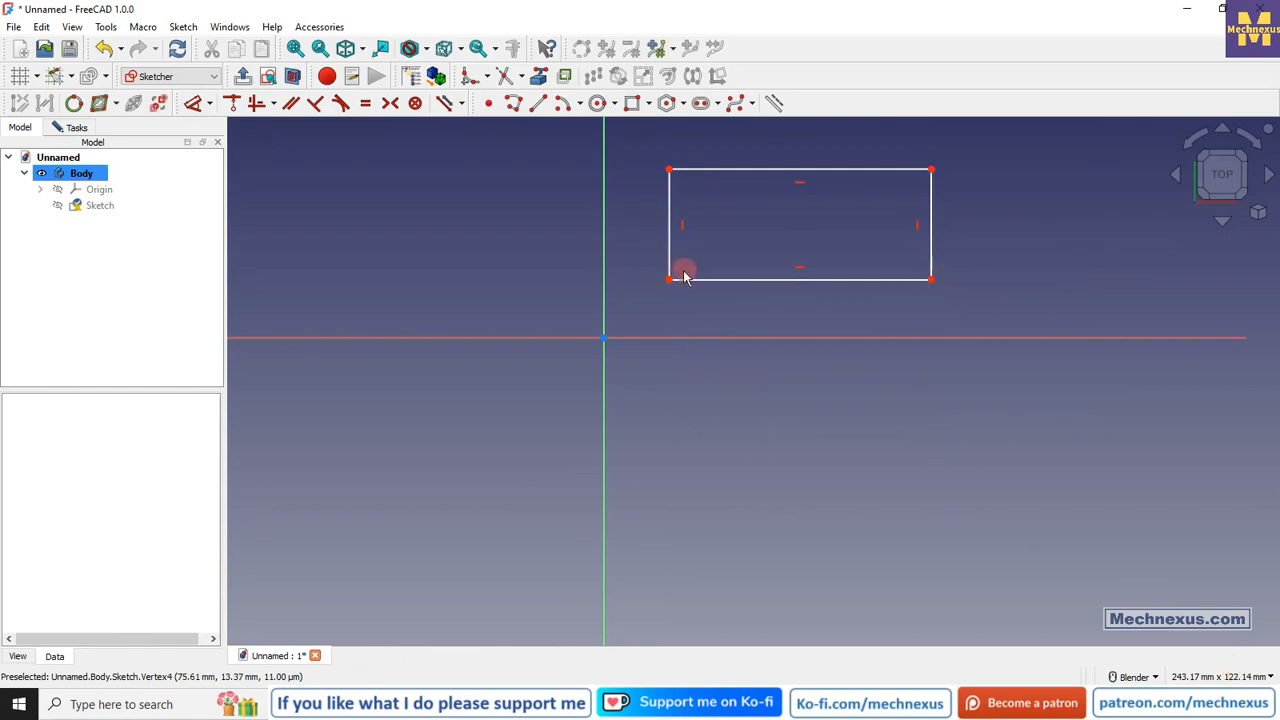
pyautogui.moveTo(670, 282); pyautogui.dragTo(733, 316)
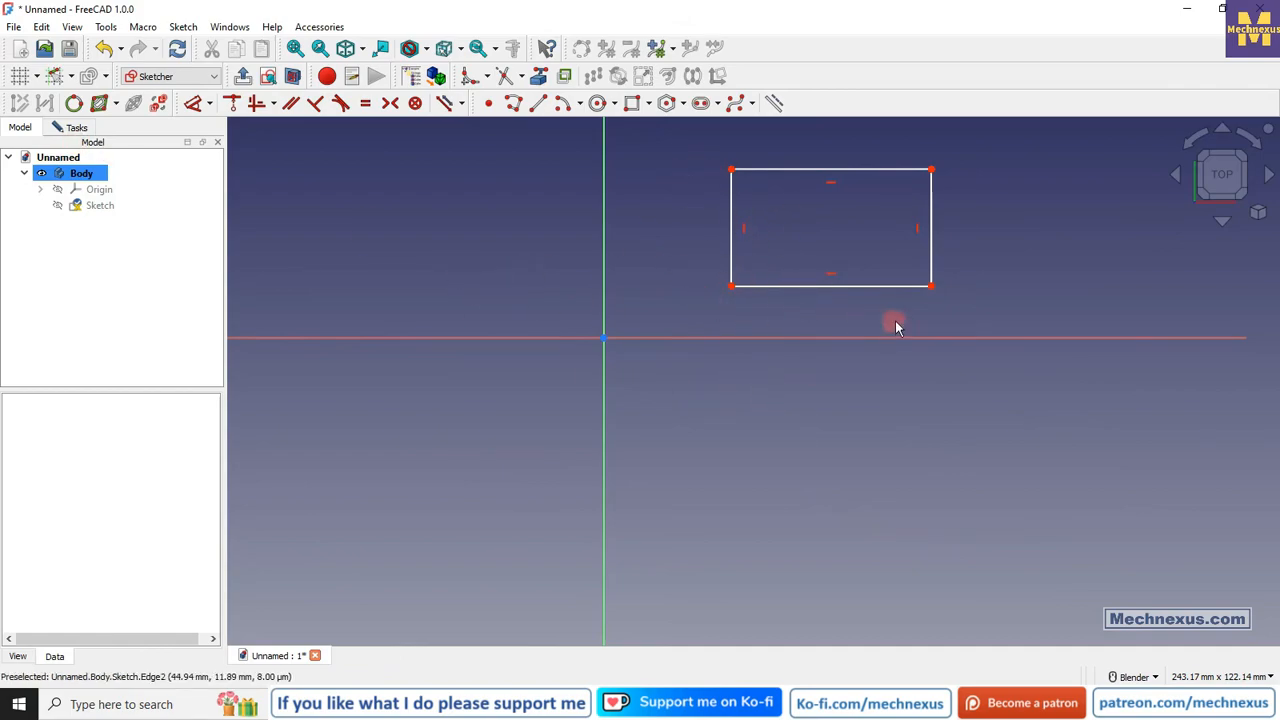
# Dimension the rectangle's bottom edge and left edge, setting both lengths to 50 mm.
pyautogui.click(196, 107)
pyautogui.click(856, 287)
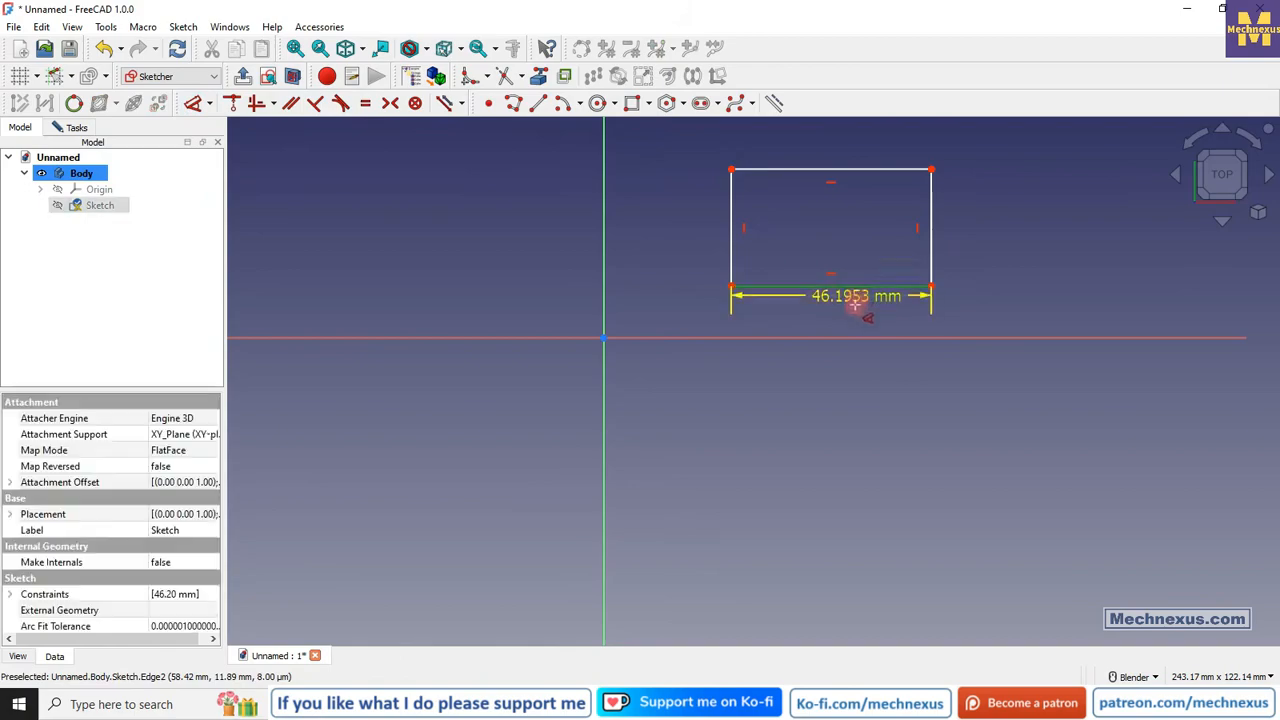
pyautogui.click(857, 314)
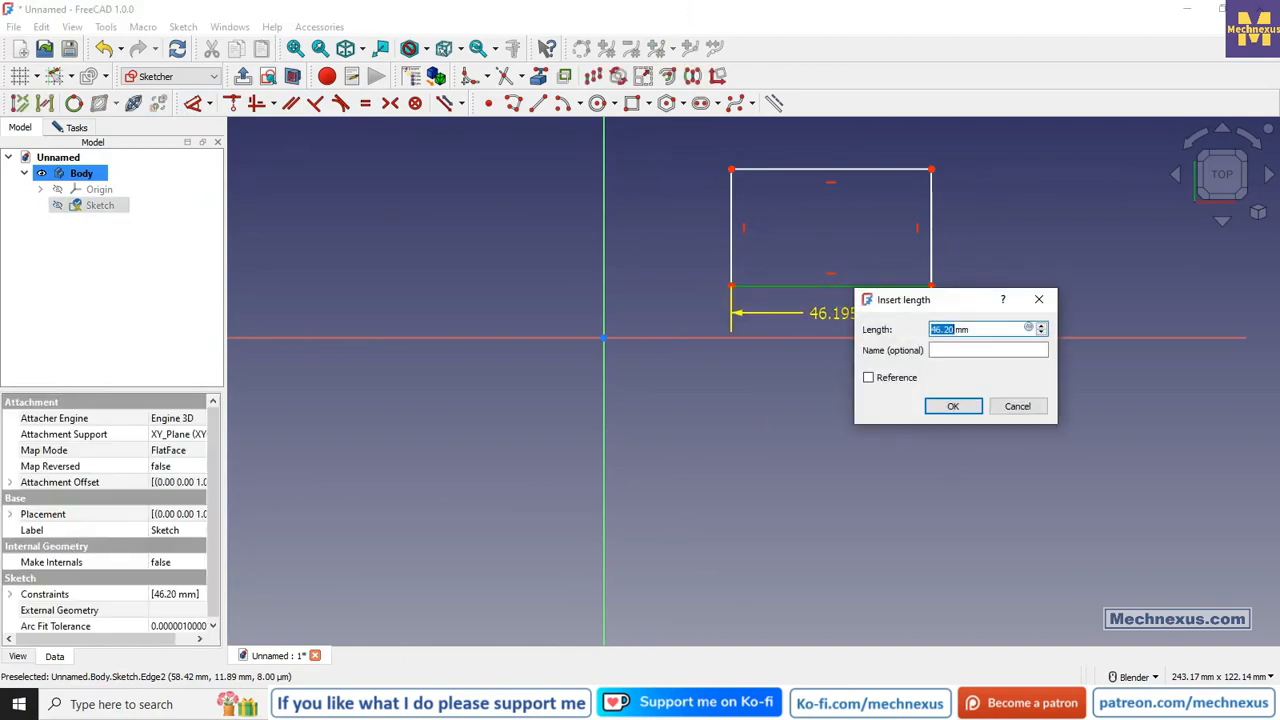
pyautogui.press('Return')
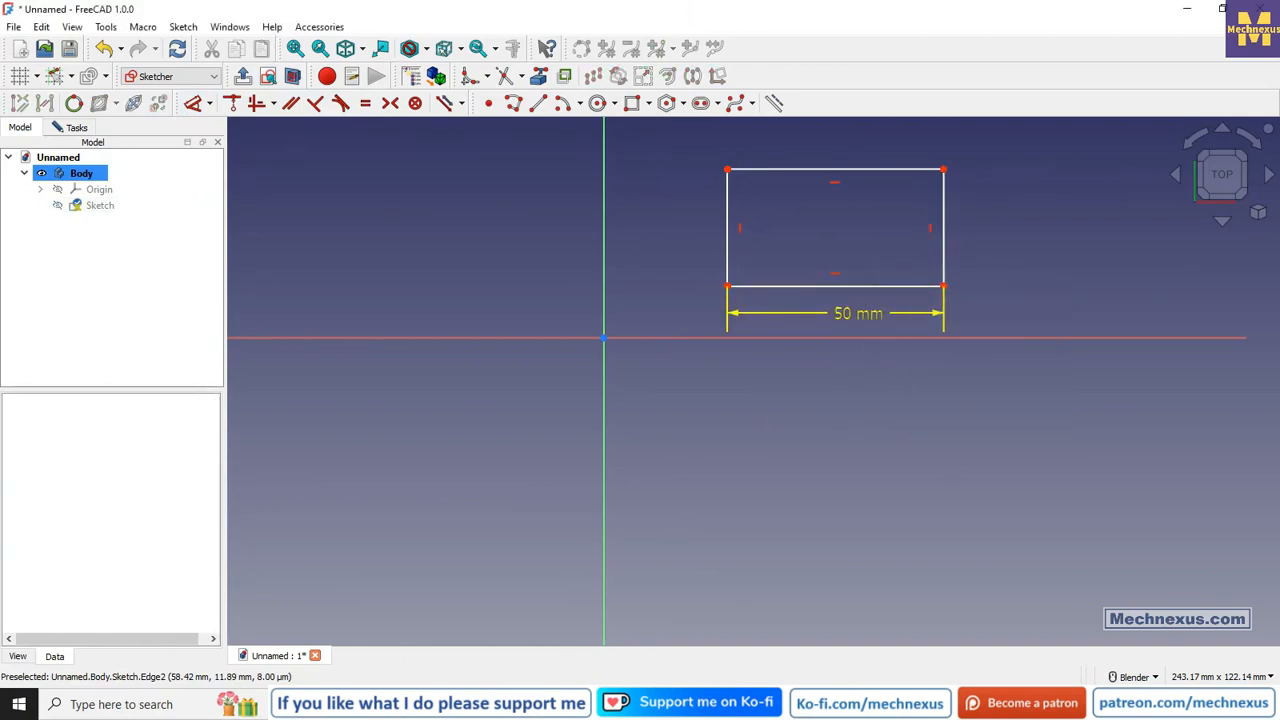
pyautogui.click(727, 228)
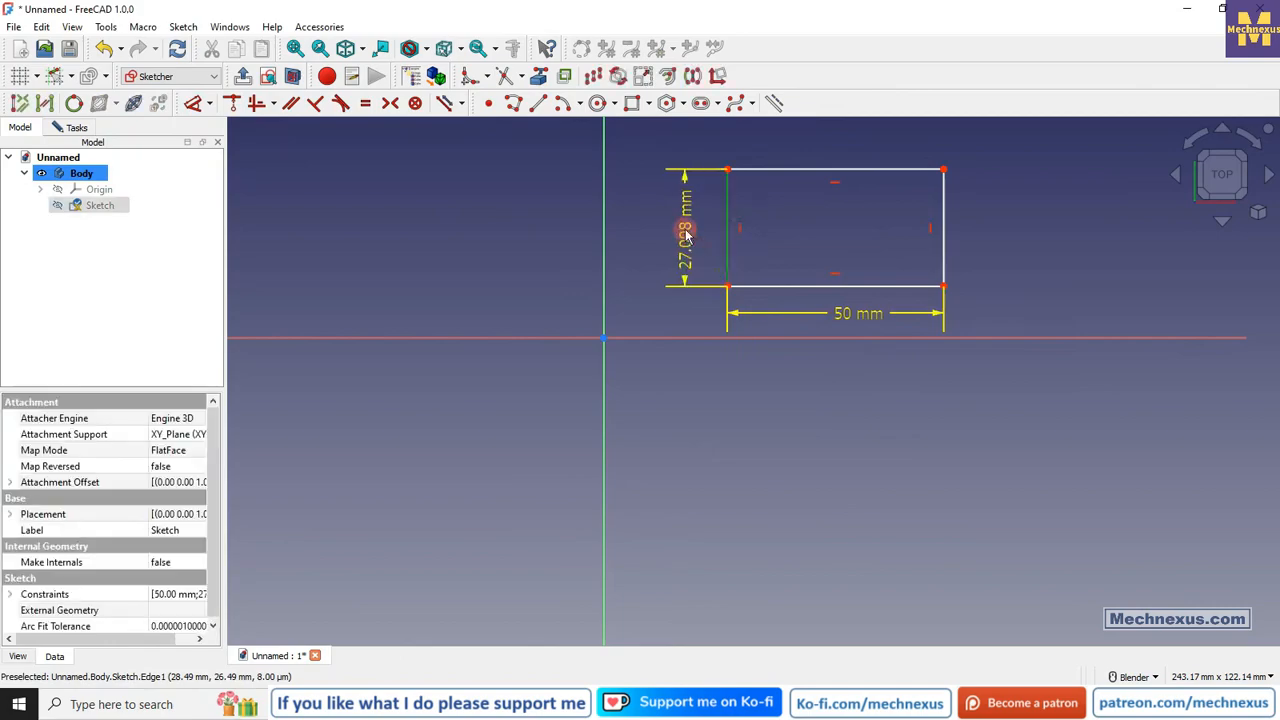
pyautogui.click(686, 234)
pyautogui.press('Return')
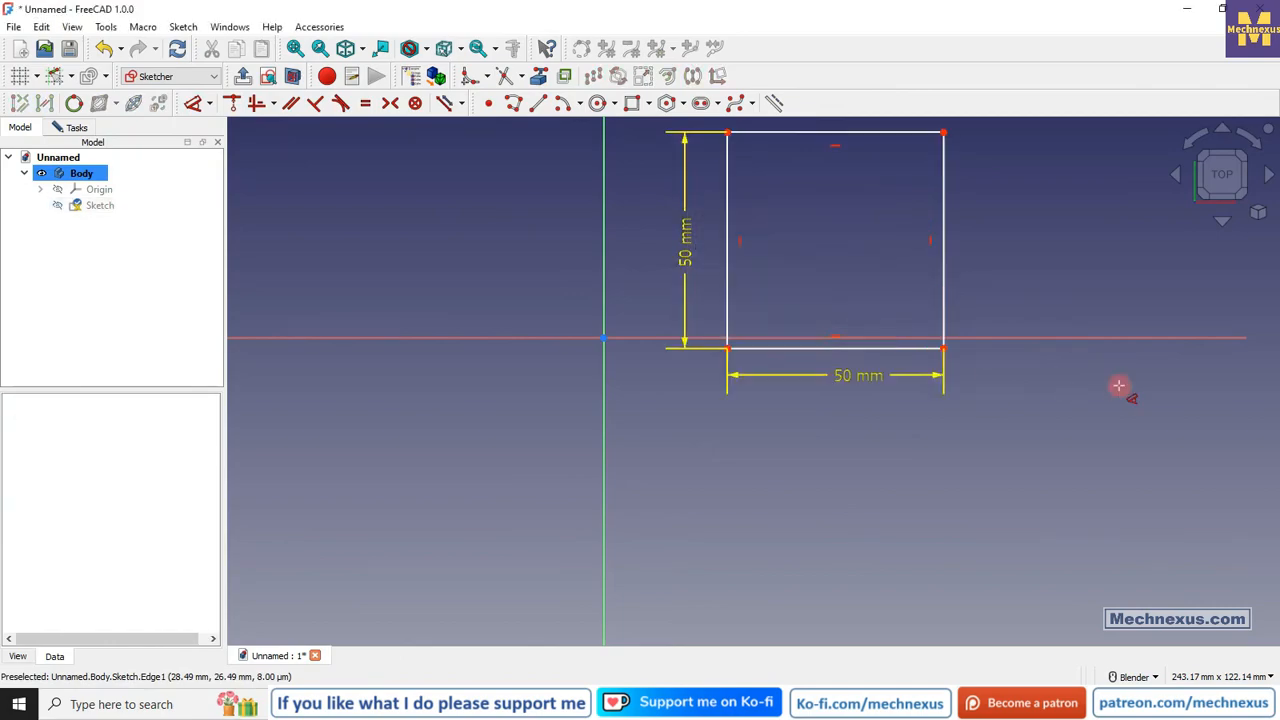
# Move the square by its lower-right corner until it sits clear above the horizontal axis.
pyautogui.scroll(-2, 686, 451)
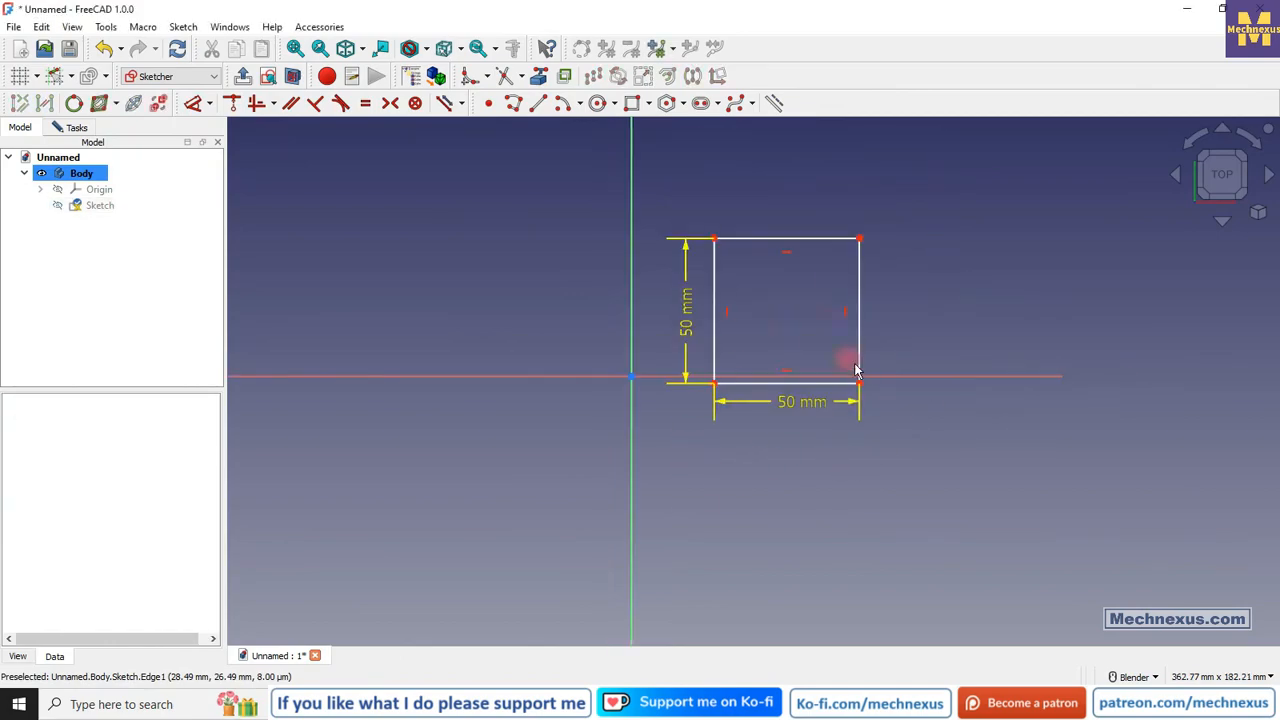
pyautogui.moveTo(862, 387); pyautogui.dragTo(886, 292)
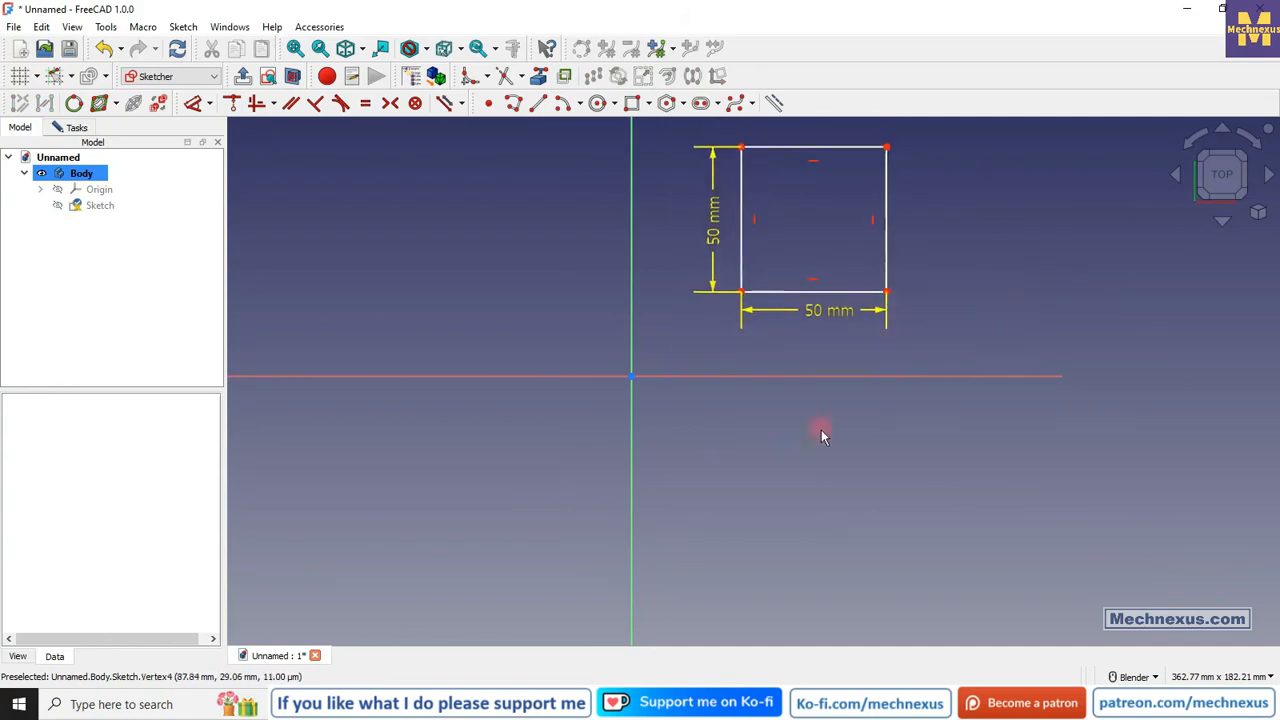
pyautogui.scroll(1, 686, 268)
pyautogui.scroll(-1, 640, 391)
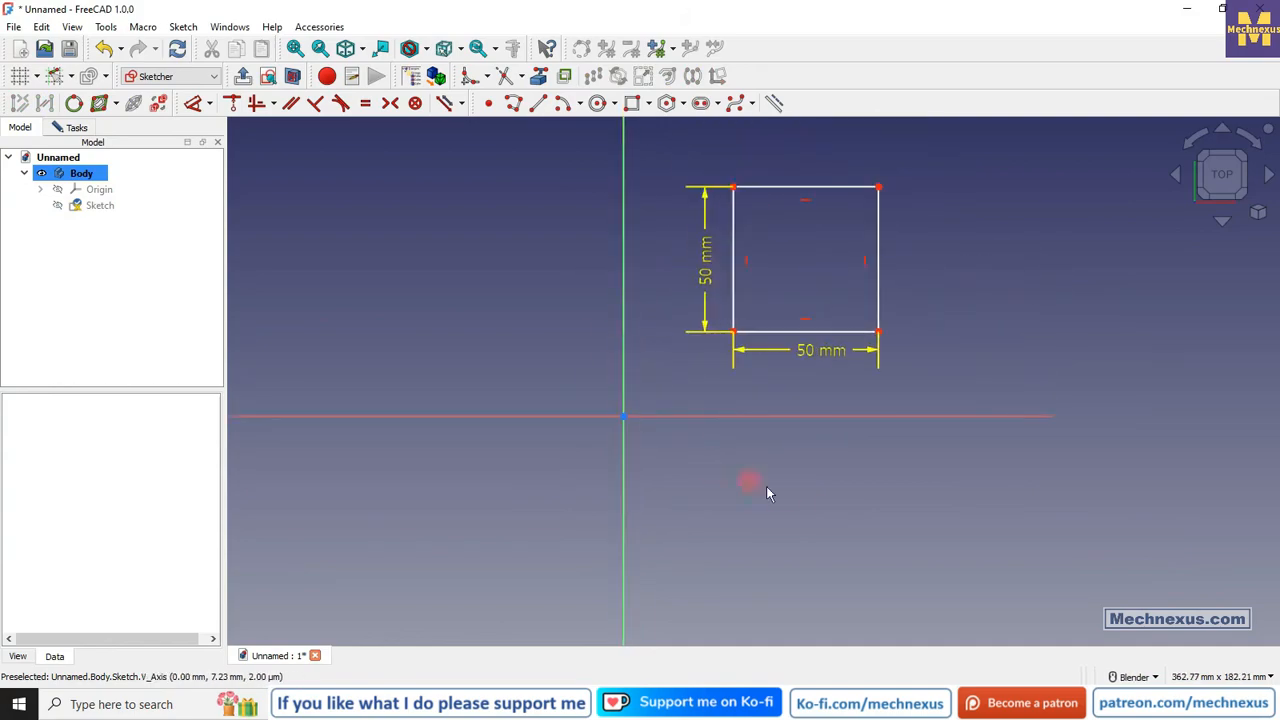
# Select the sketch's under-constrained geometry from the solver's degrees of freedom to inspect it, and clear the selection.
pyautogui.click(734, 332)
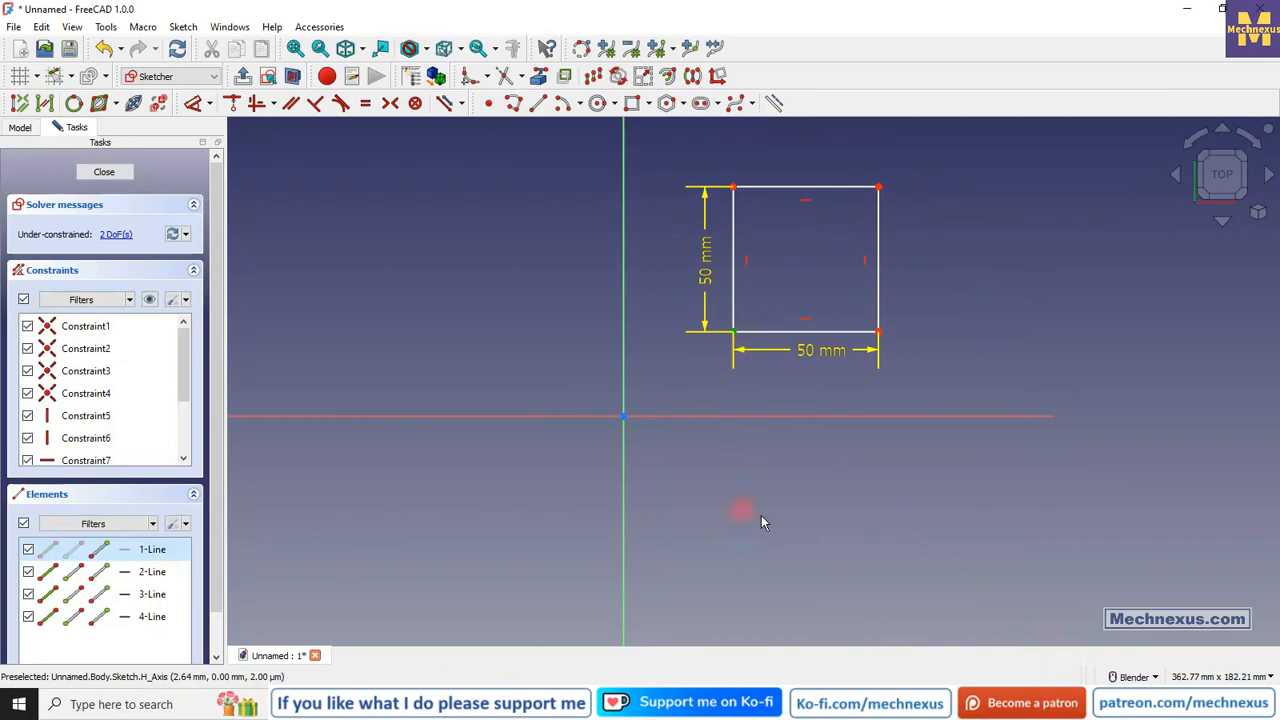
pyautogui.click(761, 516)
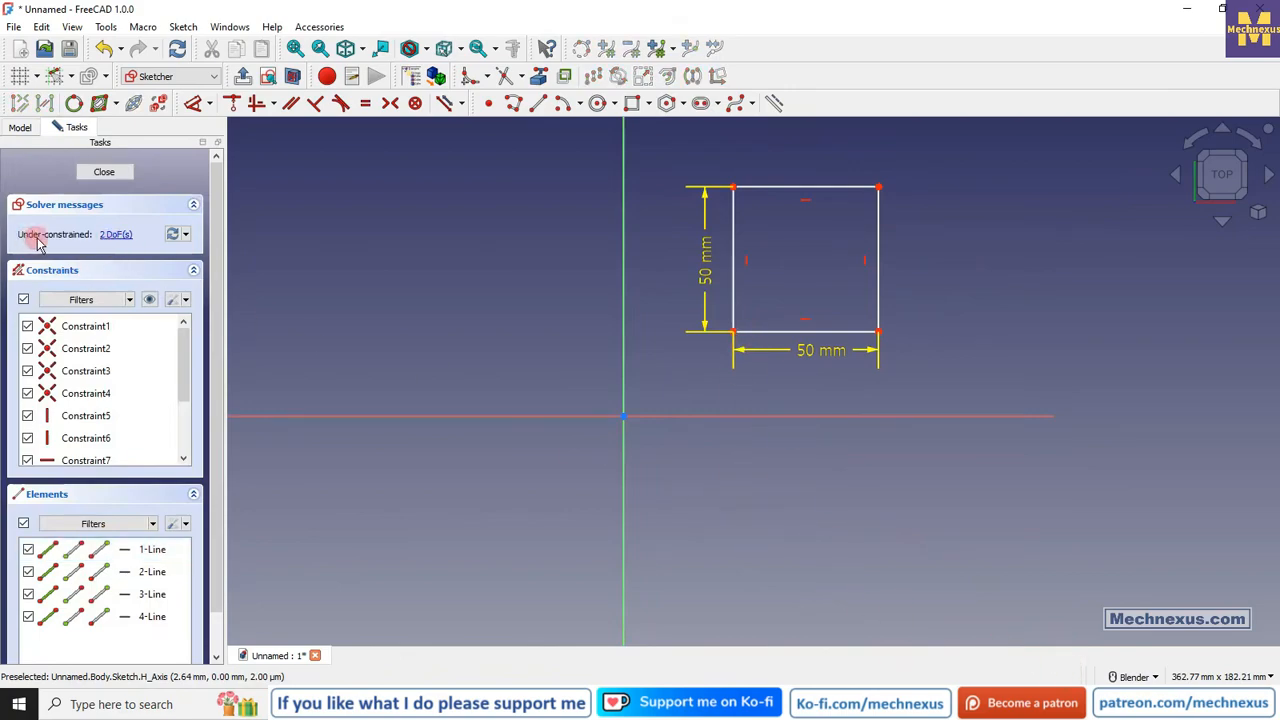
pyautogui.click(112, 234)
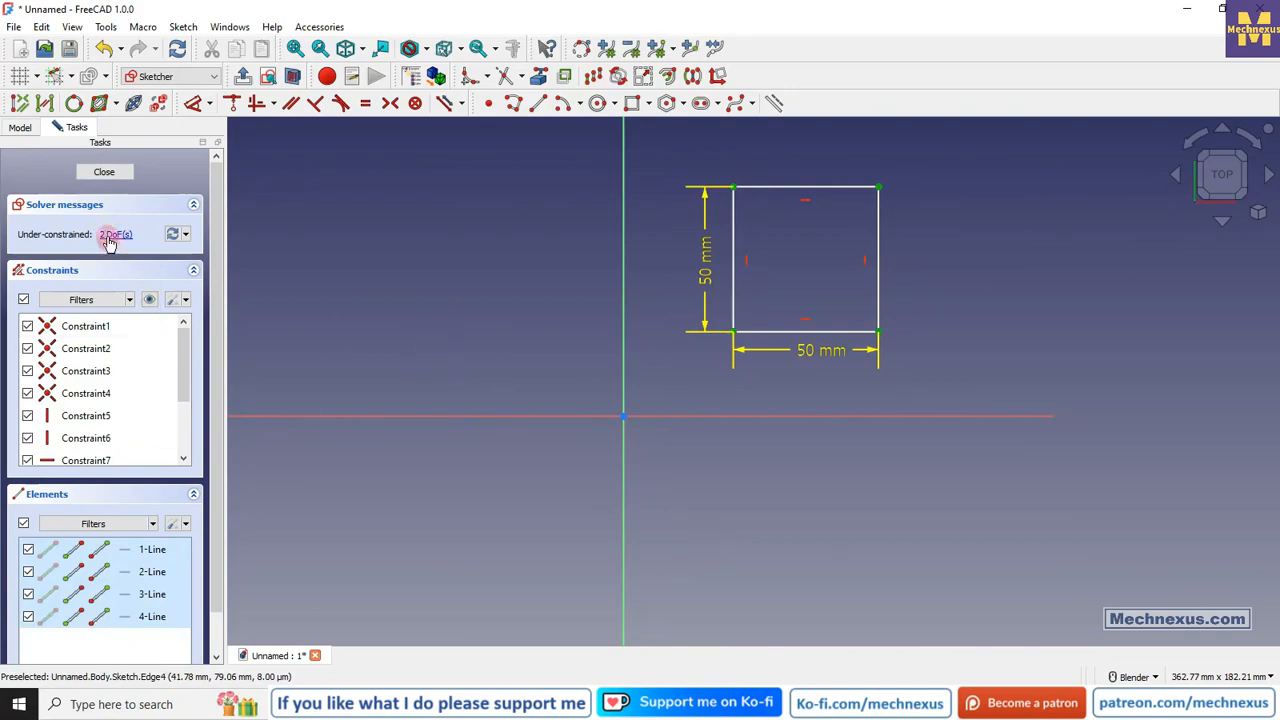
pyautogui.click(669, 523)
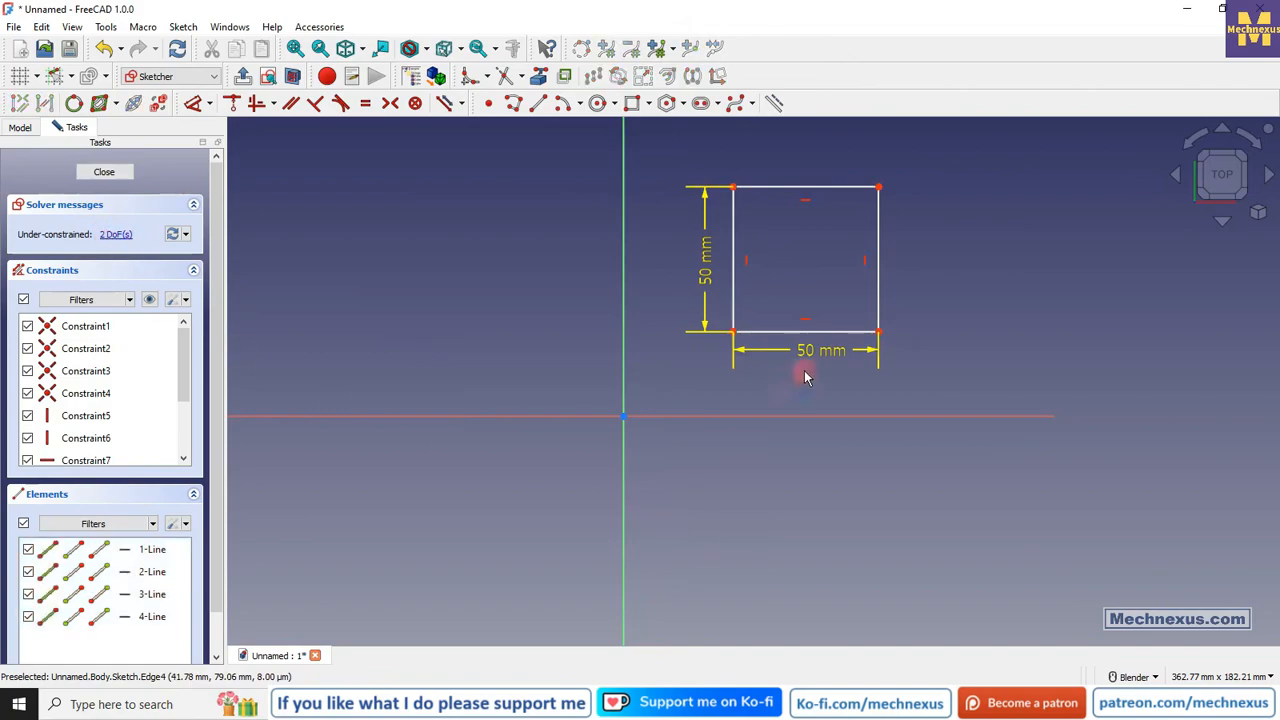
# Delete the square's horizontal and vertical 50 mm dimensions.
pyautogui.press('Delete')
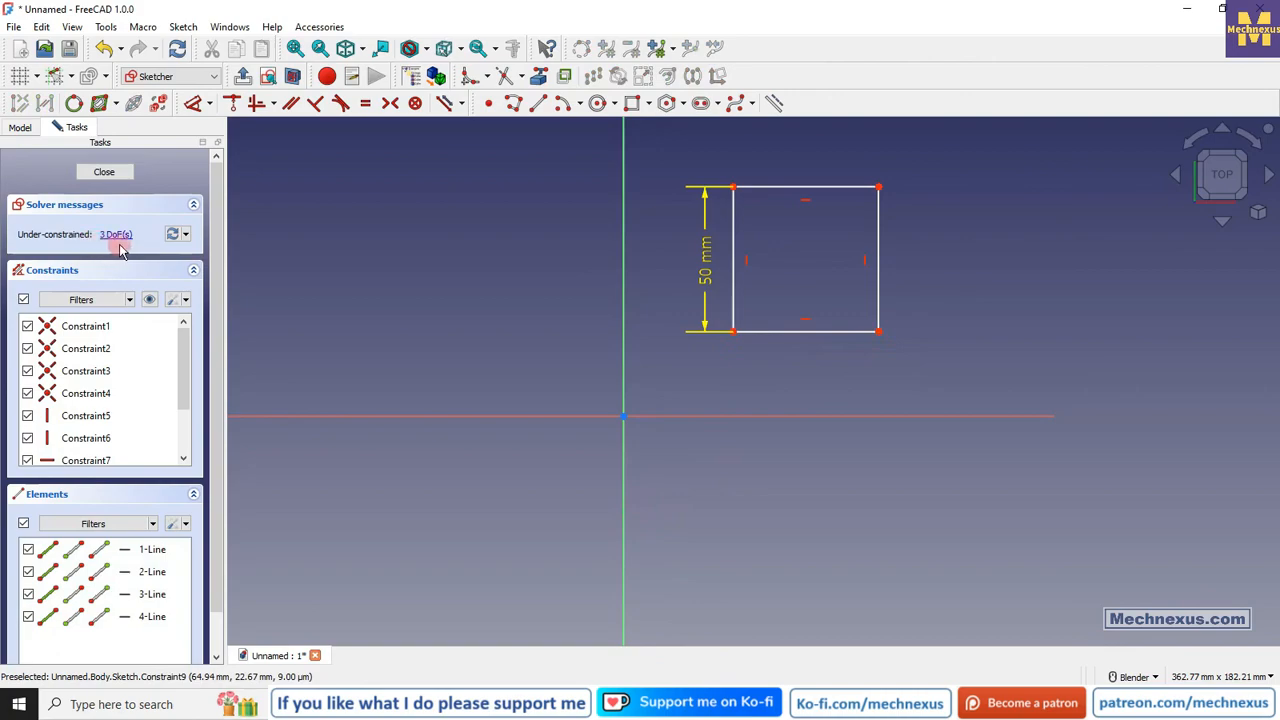
pyautogui.click(706, 283)
pyautogui.press('Delete')
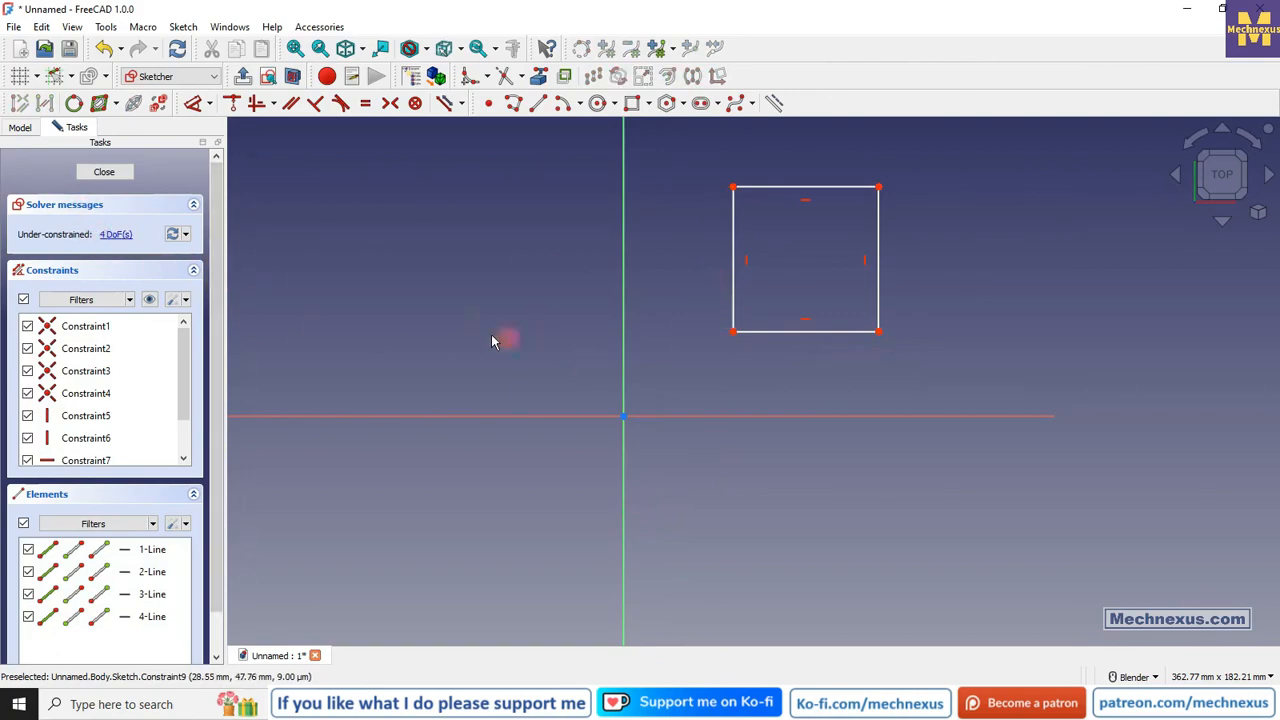
# Delete the horizontal and vertical constraints from all four edges of the square.
pyautogui.click(810, 325)
pyautogui.press('Delete')
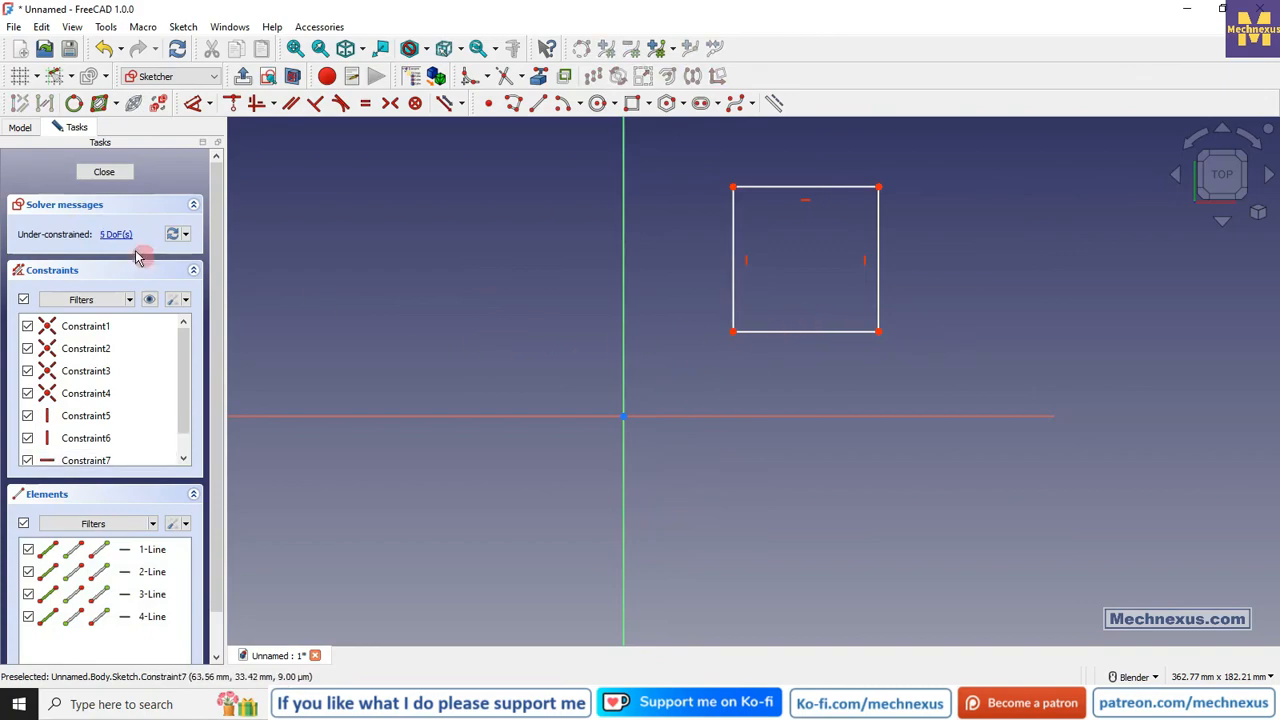
pyautogui.click(748, 262)
pyautogui.press('Delete')
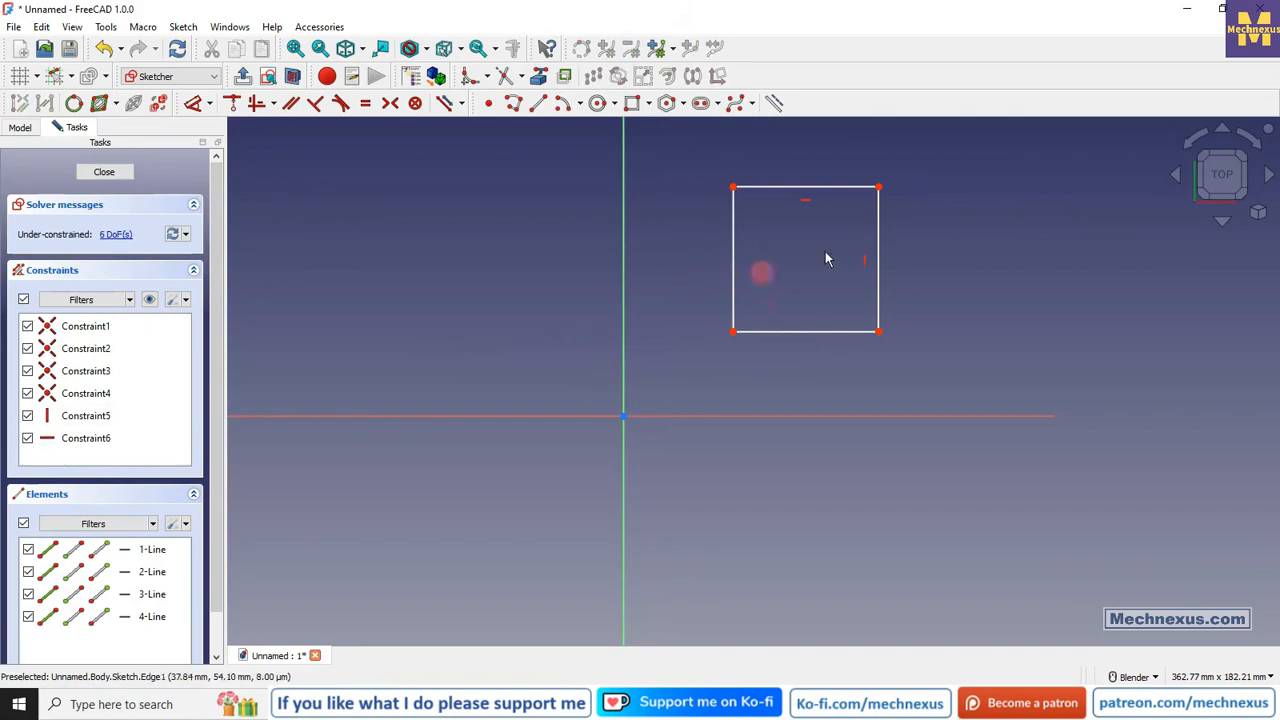
pyautogui.click(808, 203)
pyautogui.press('Delete')
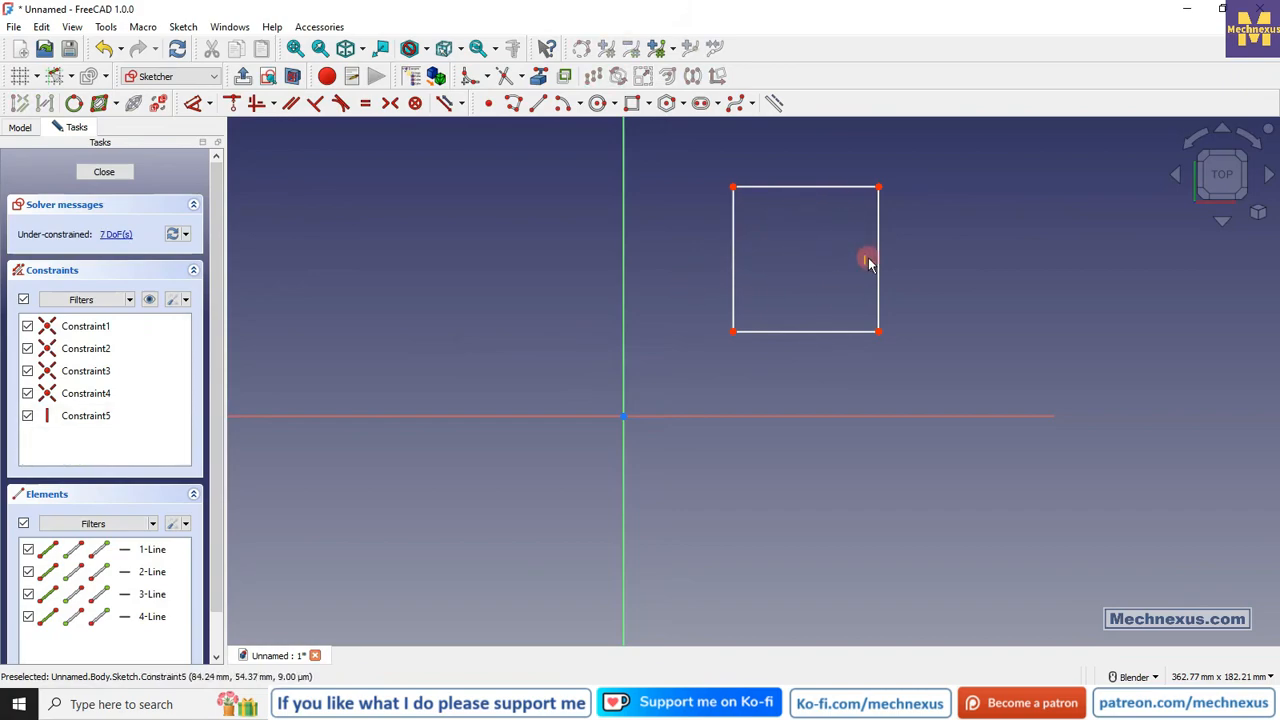
pyautogui.click(866, 262)
pyautogui.press('Delete')
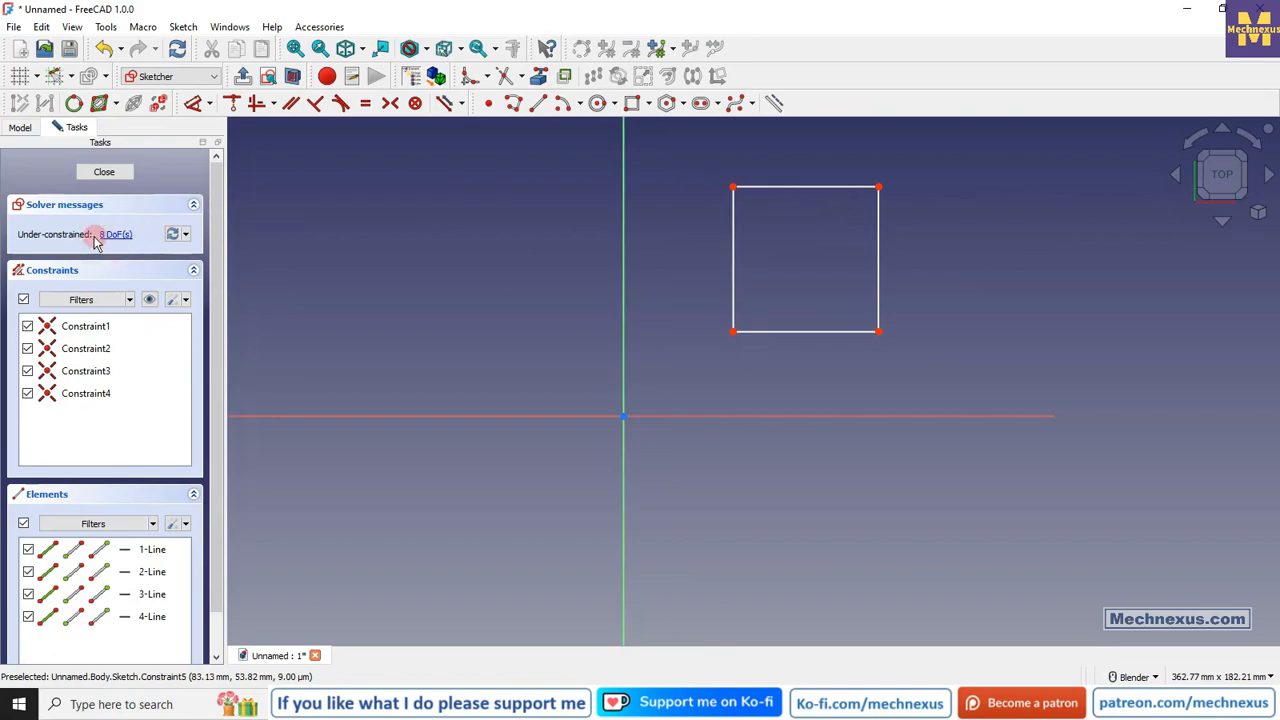
# Apply the horizontal/vertical constraint to the square's bottom, top, right and left edges, one at a time.
pyautogui.click(797, 330)
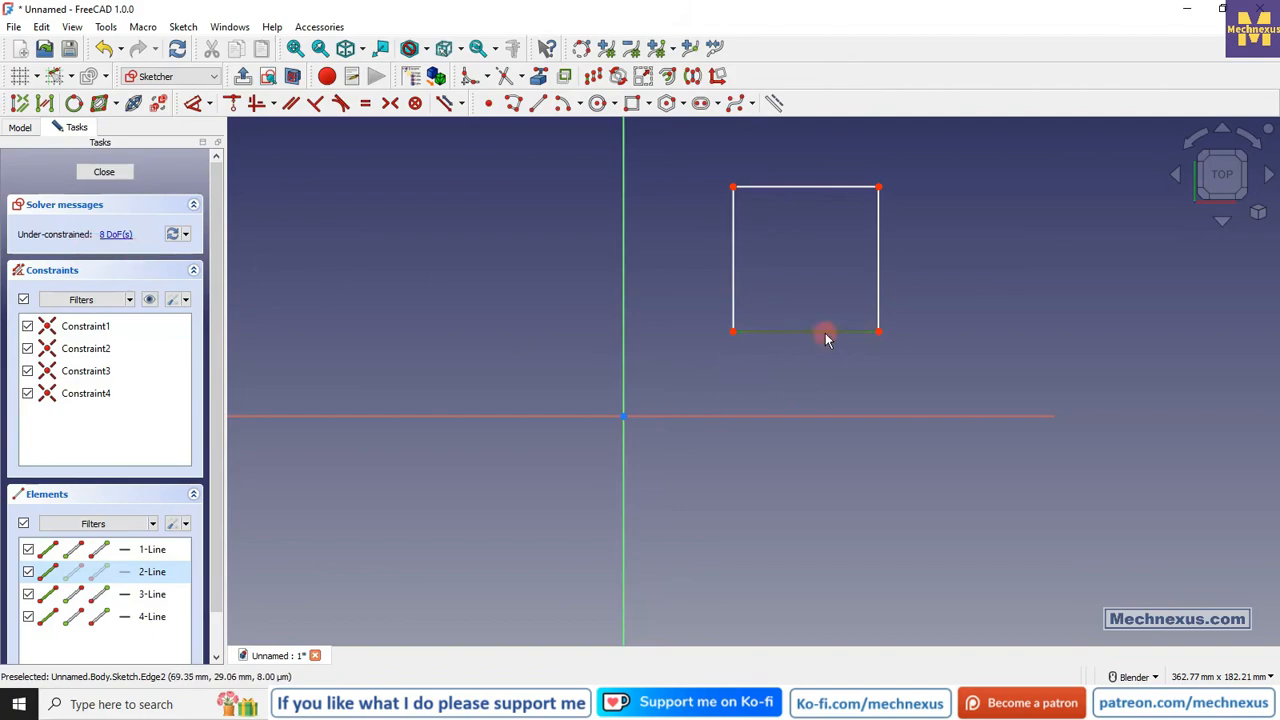
pyautogui.click(257, 107)
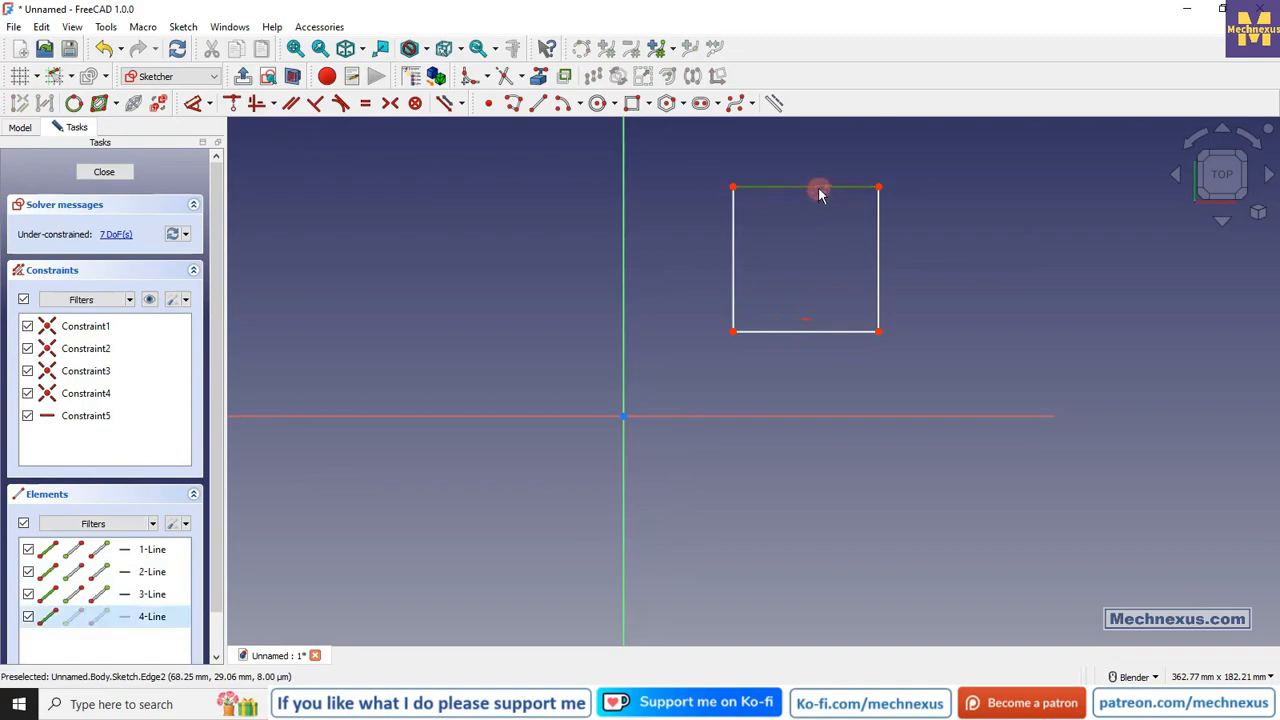
pyautogui.click(257, 103)
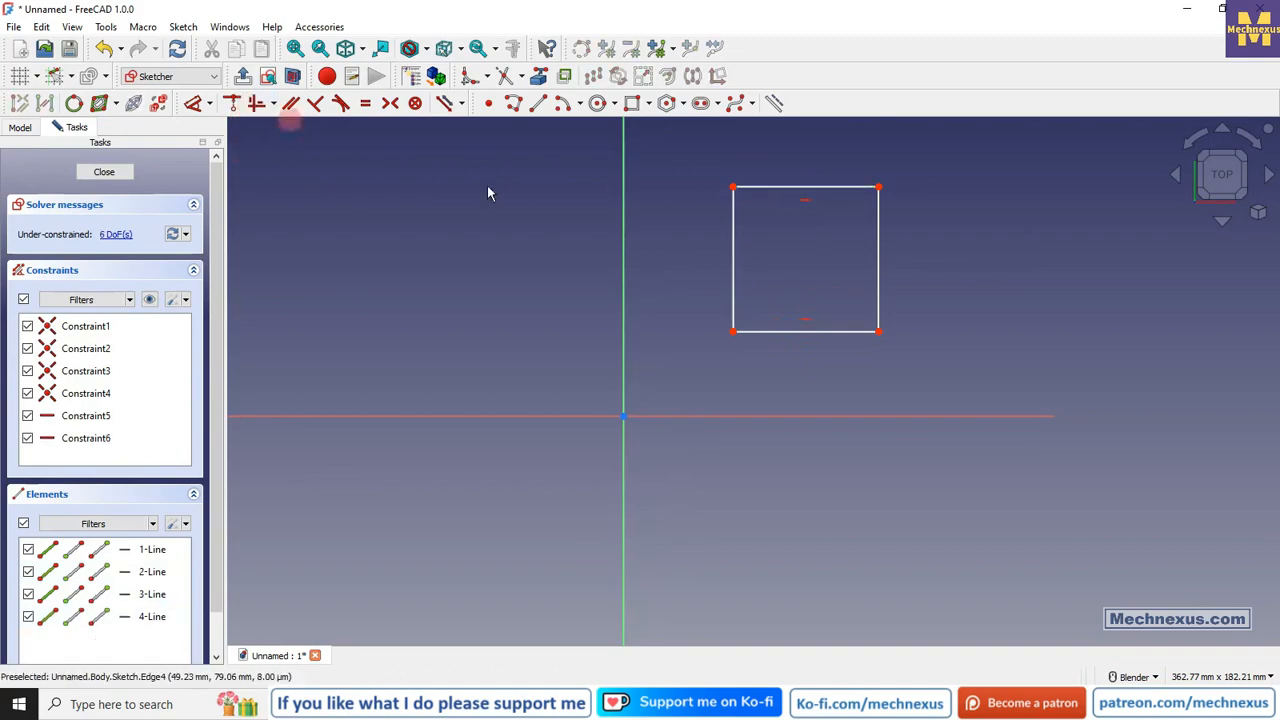
pyautogui.click(878, 293)
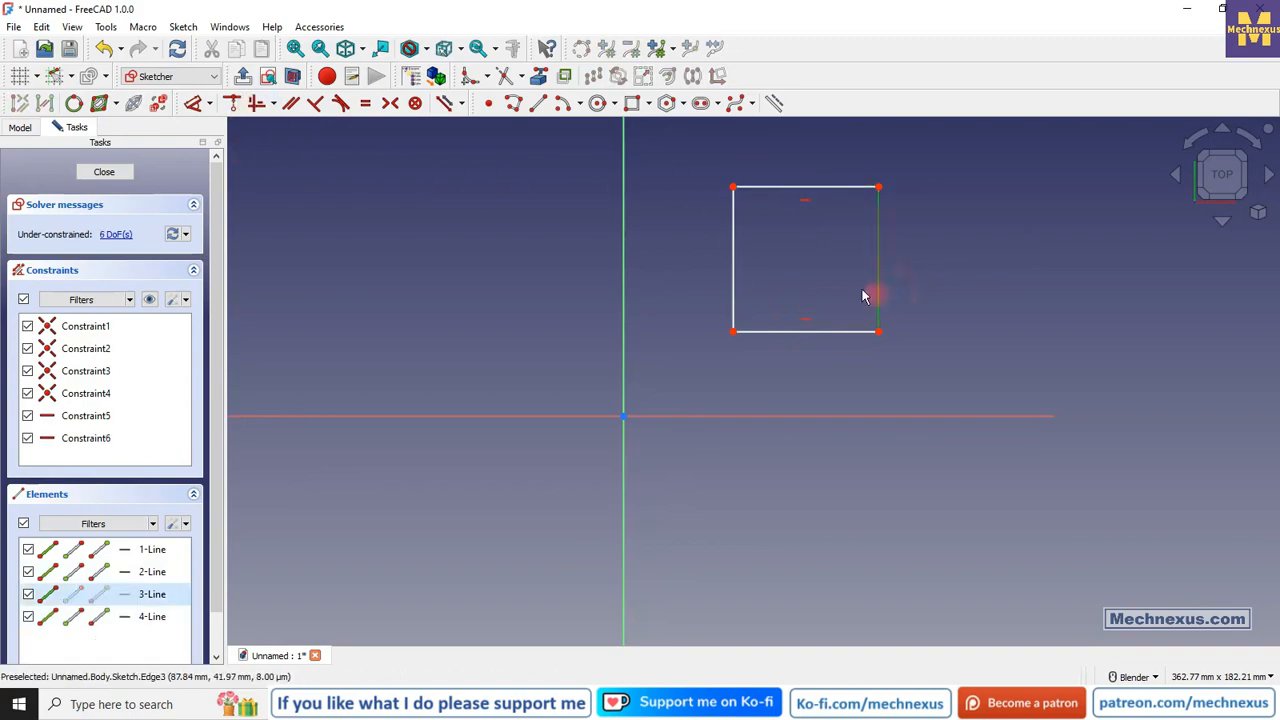
pyautogui.click(259, 107)
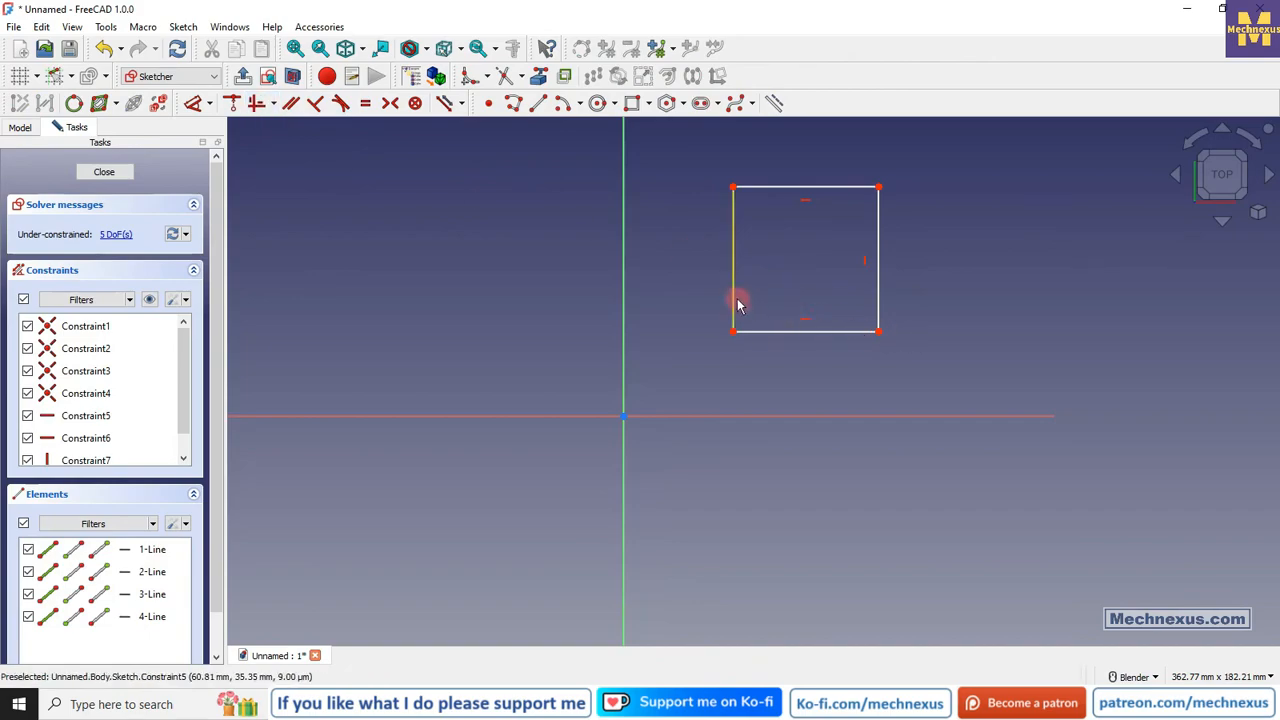
pyautogui.click(735, 304)
pyautogui.click(257, 103)
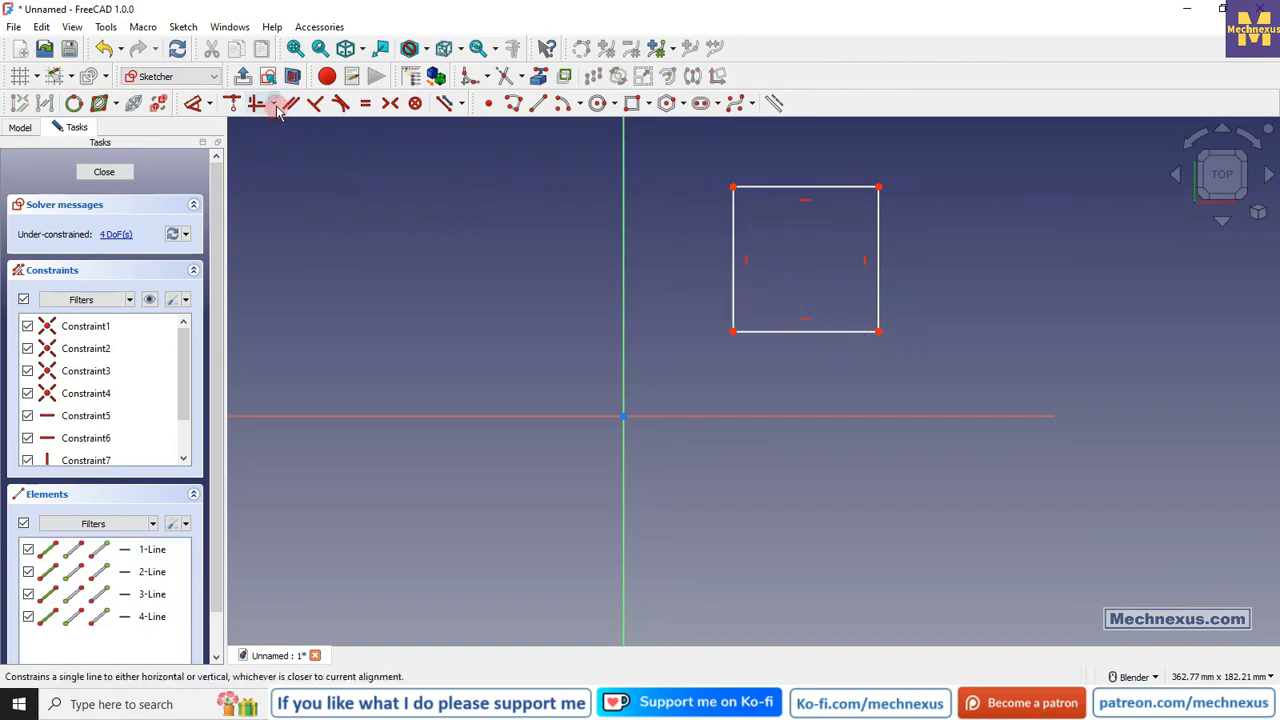
pyautogui.click(276, 106)
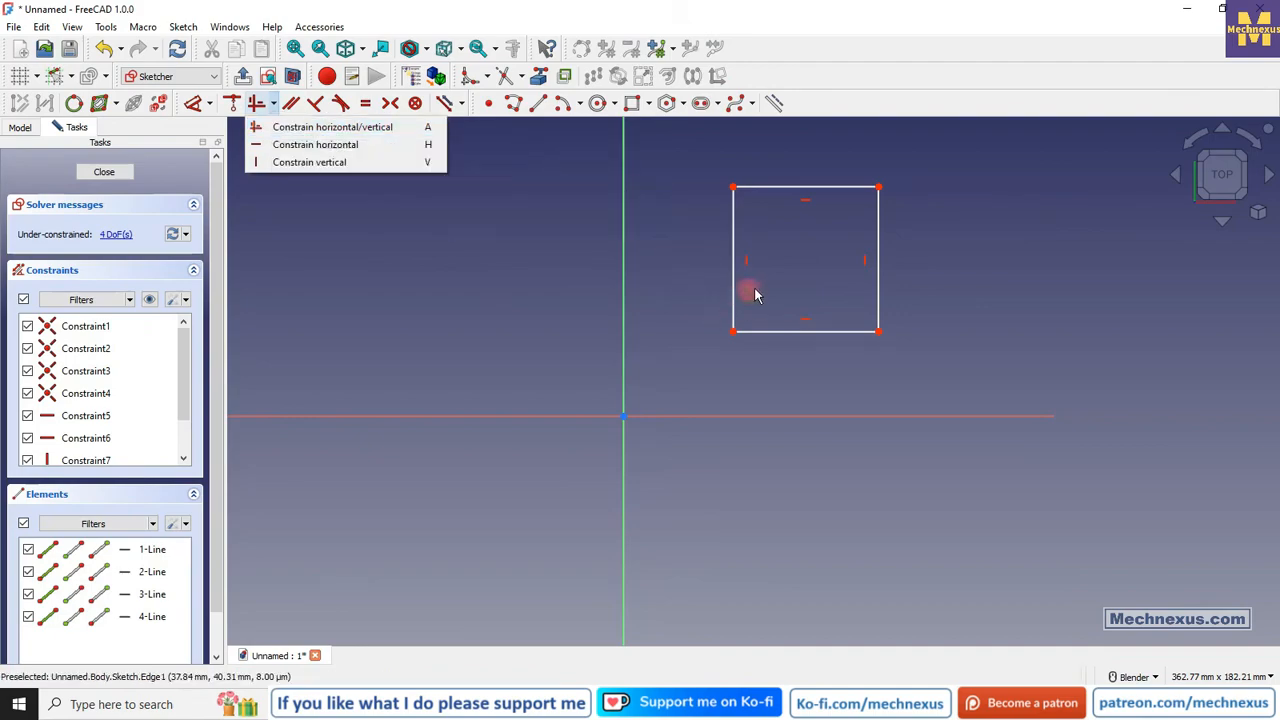
pyautogui.click(657, 312)
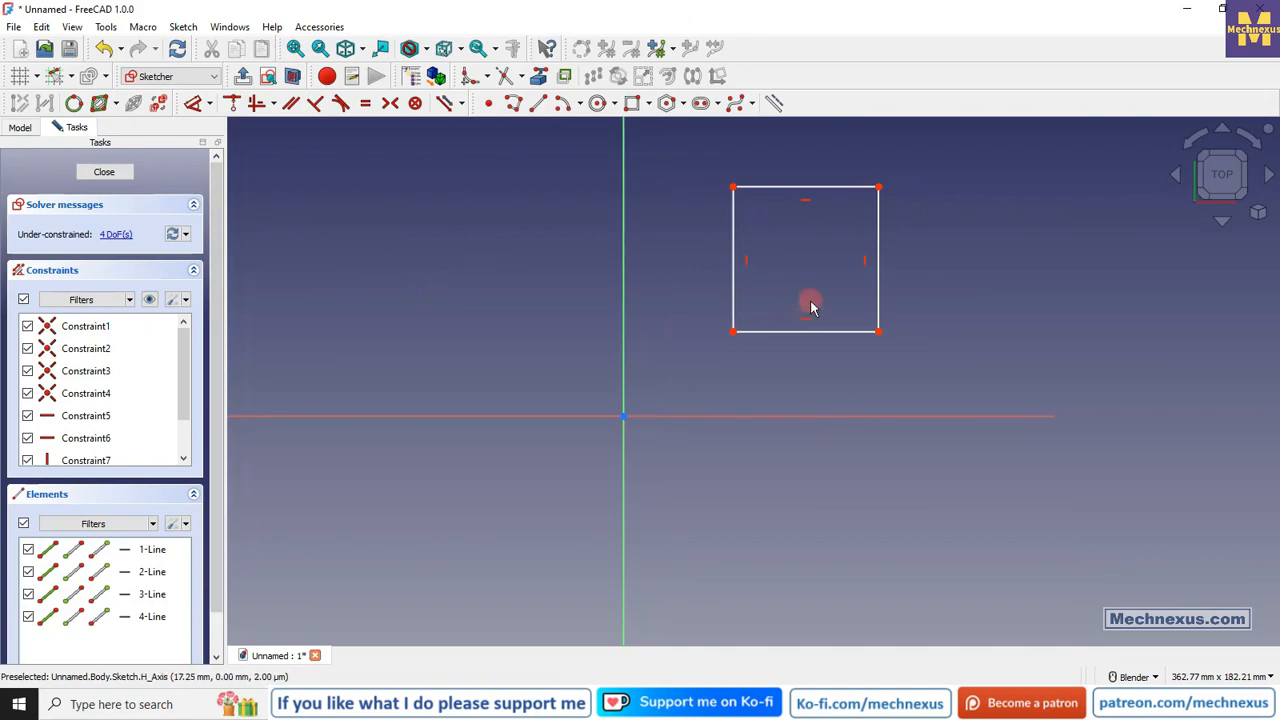
pyautogui.click(808, 331)
pyautogui.click(826, 466)
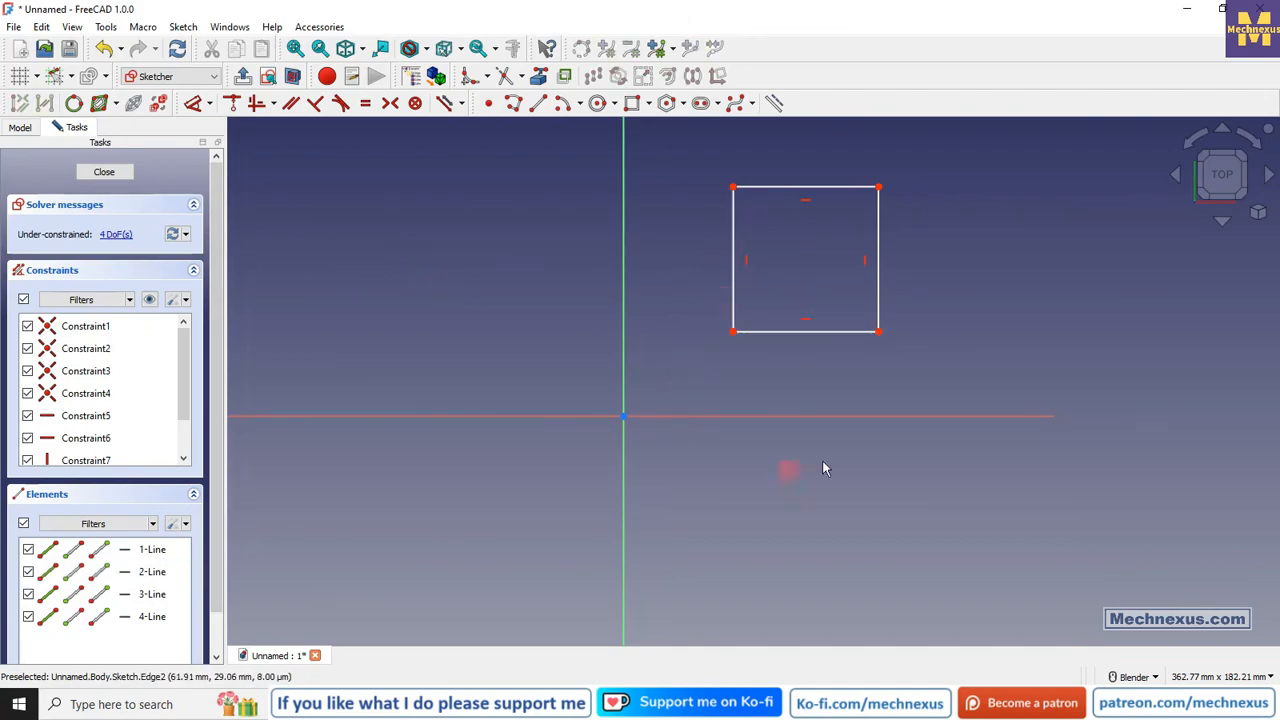
# Dimension the constrained square's width along its bottom edge and height along its left edge at 50 mm each.
pyautogui.click(806, 331)
pyautogui.click(784, 378)
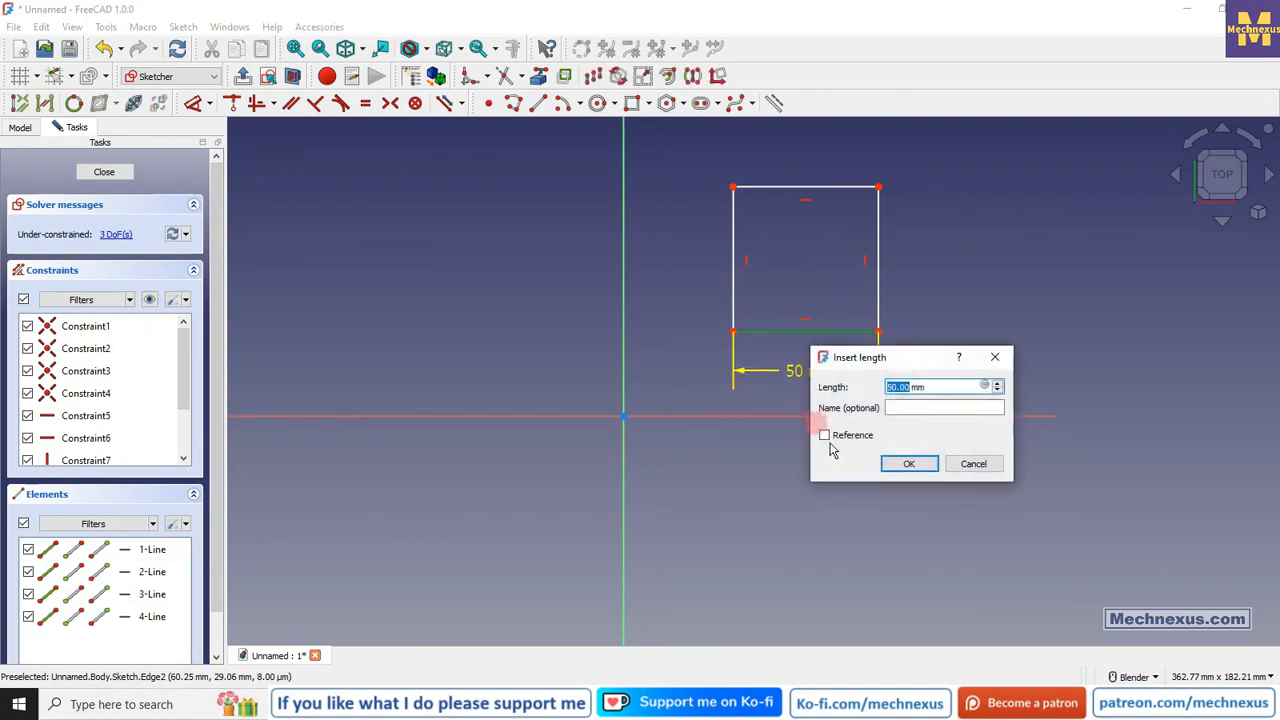
pyautogui.click(903, 462)
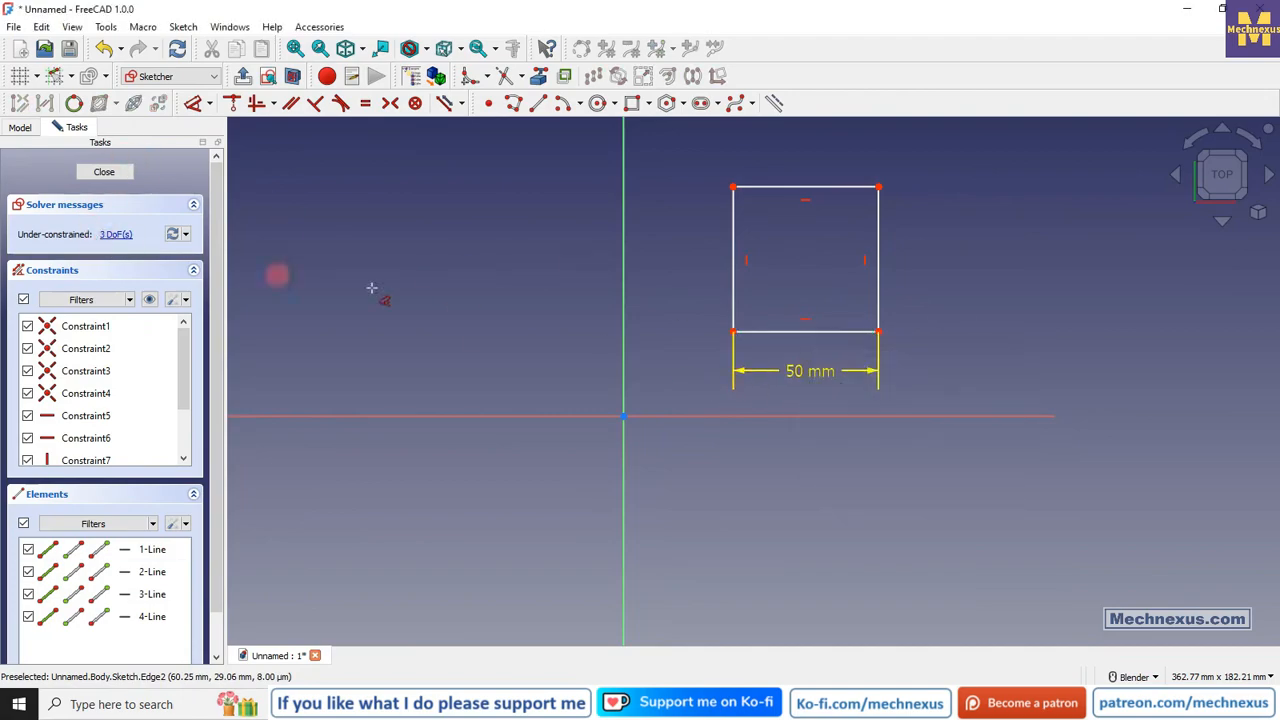
pyautogui.click(732, 272)
pyautogui.click(706, 272)
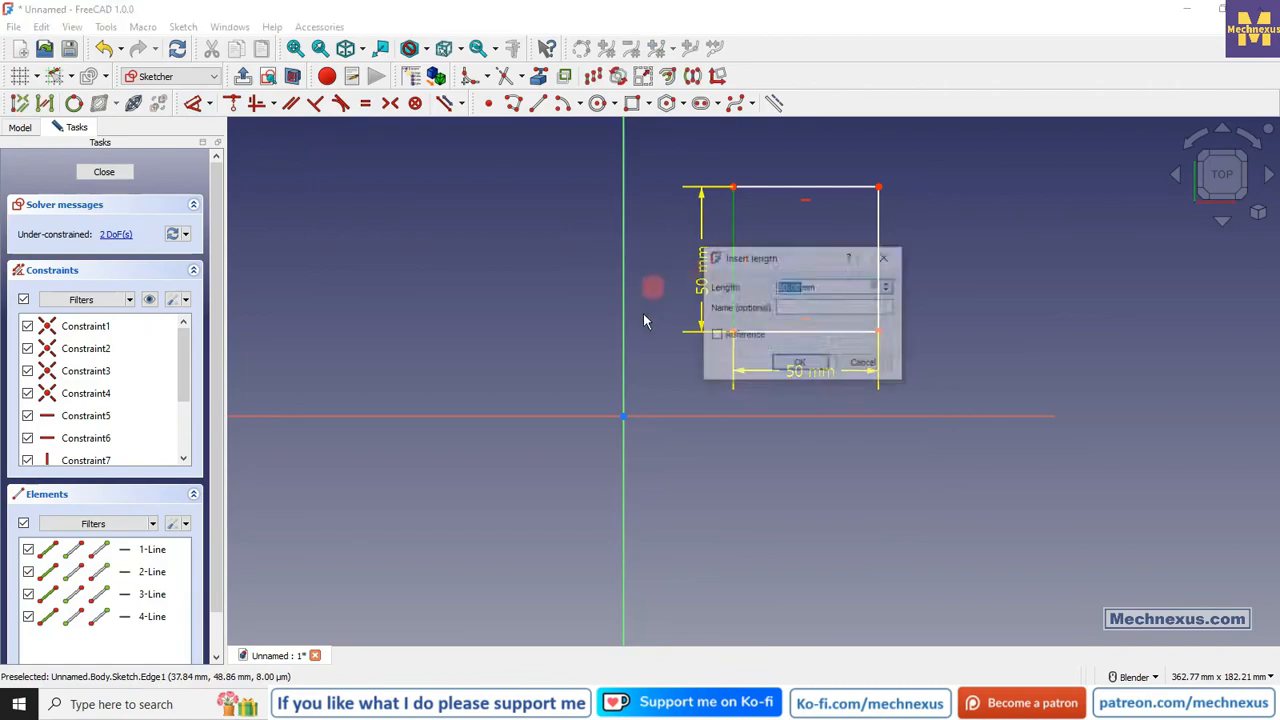
pyautogui.click(814, 363)
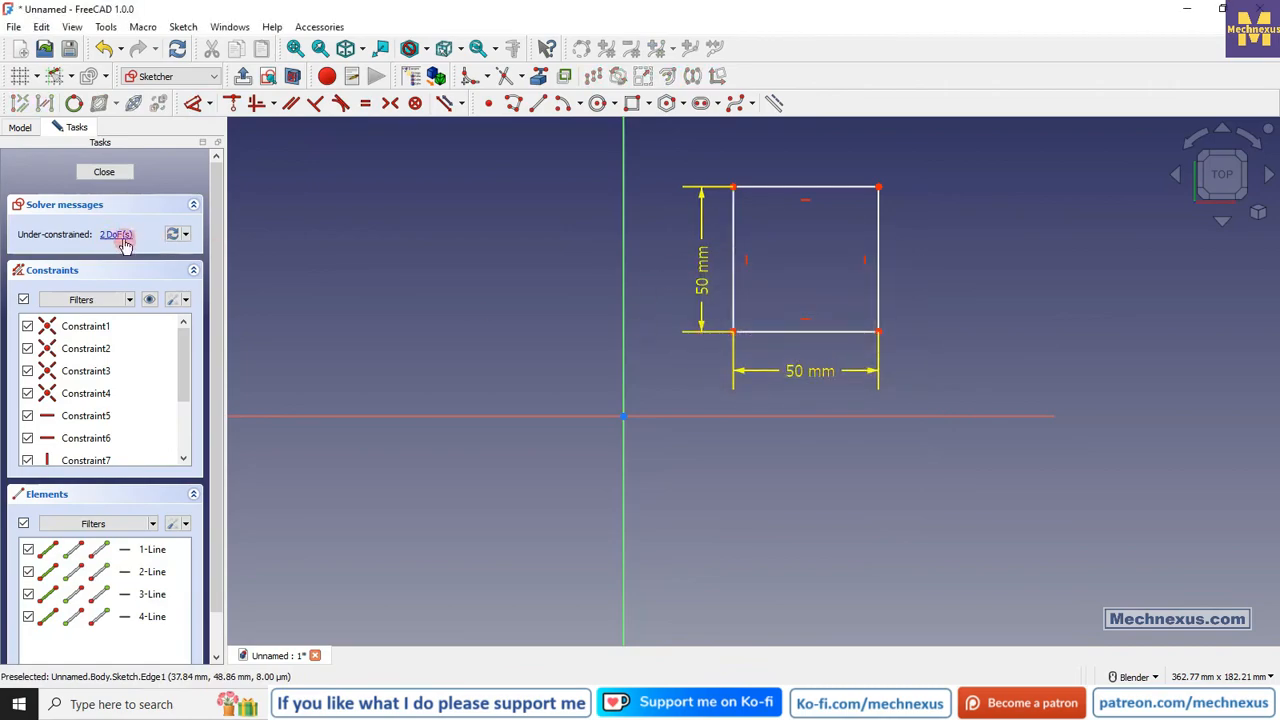
# Dimension the horizontal distance from the origin to the square's lower-left corner at 20 mm.
pyautogui.click(193, 103)
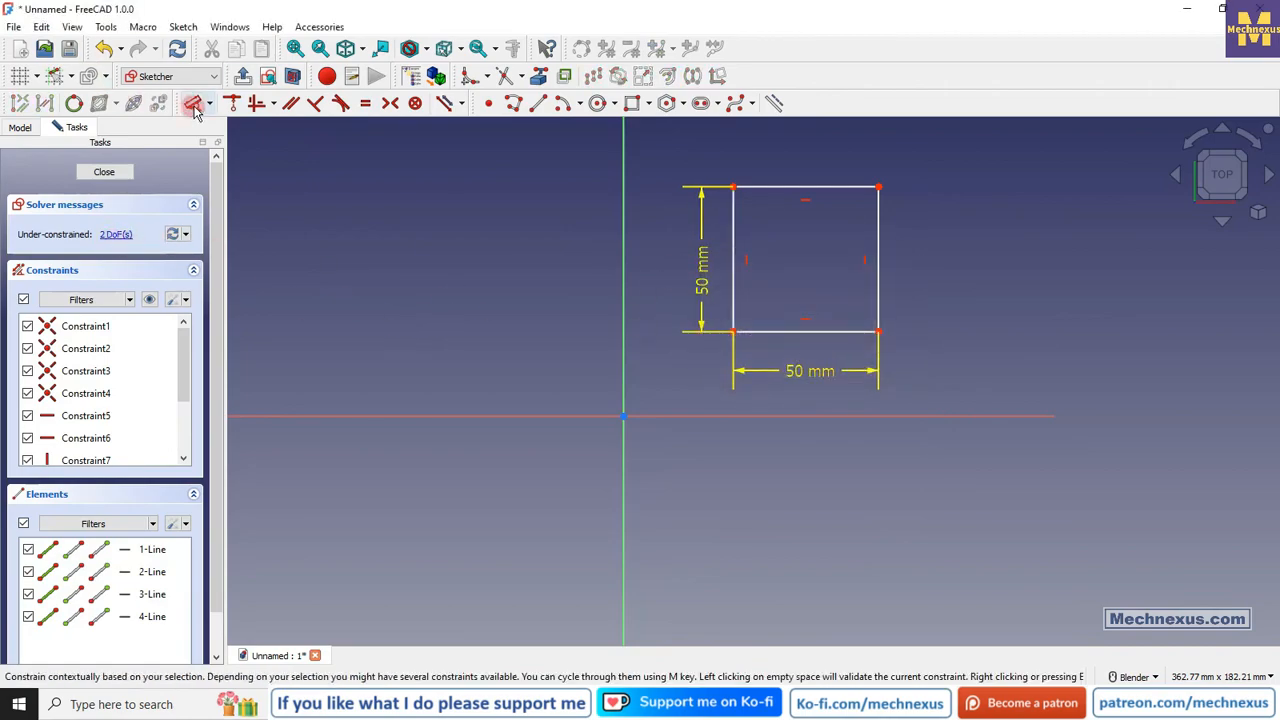
pyautogui.click(623, 416)
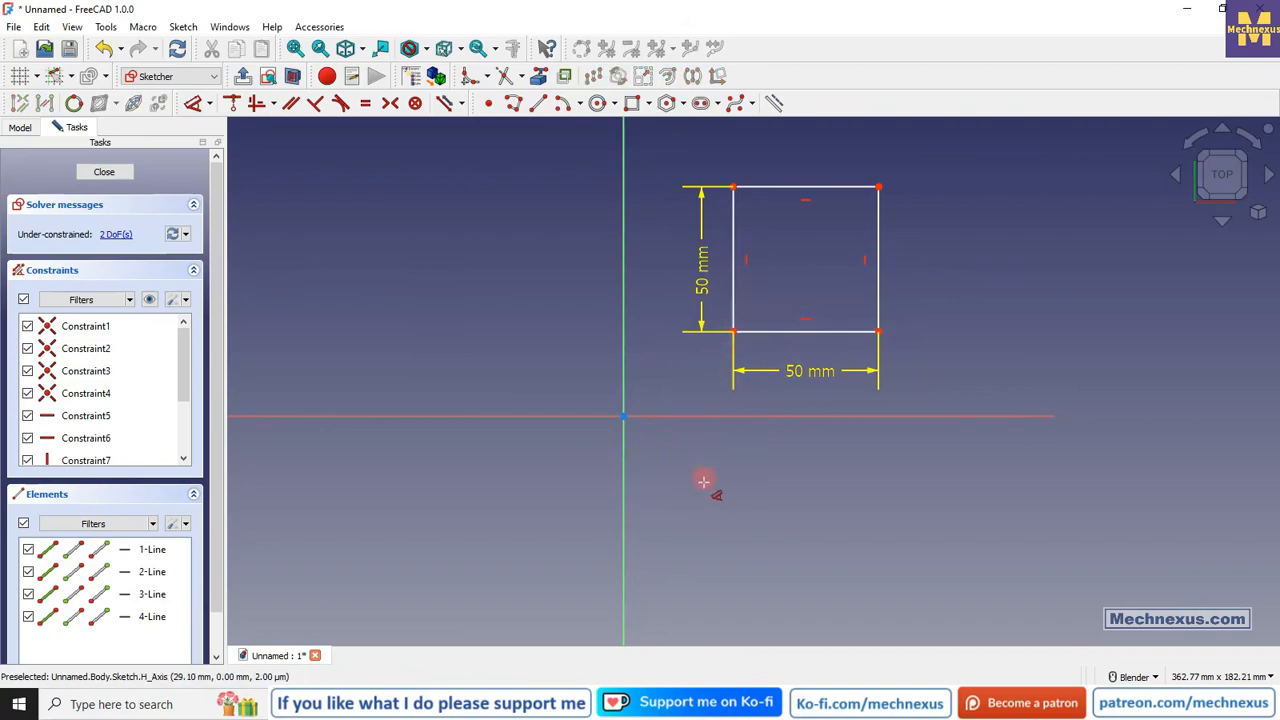
pyautogui.click(734, 332)
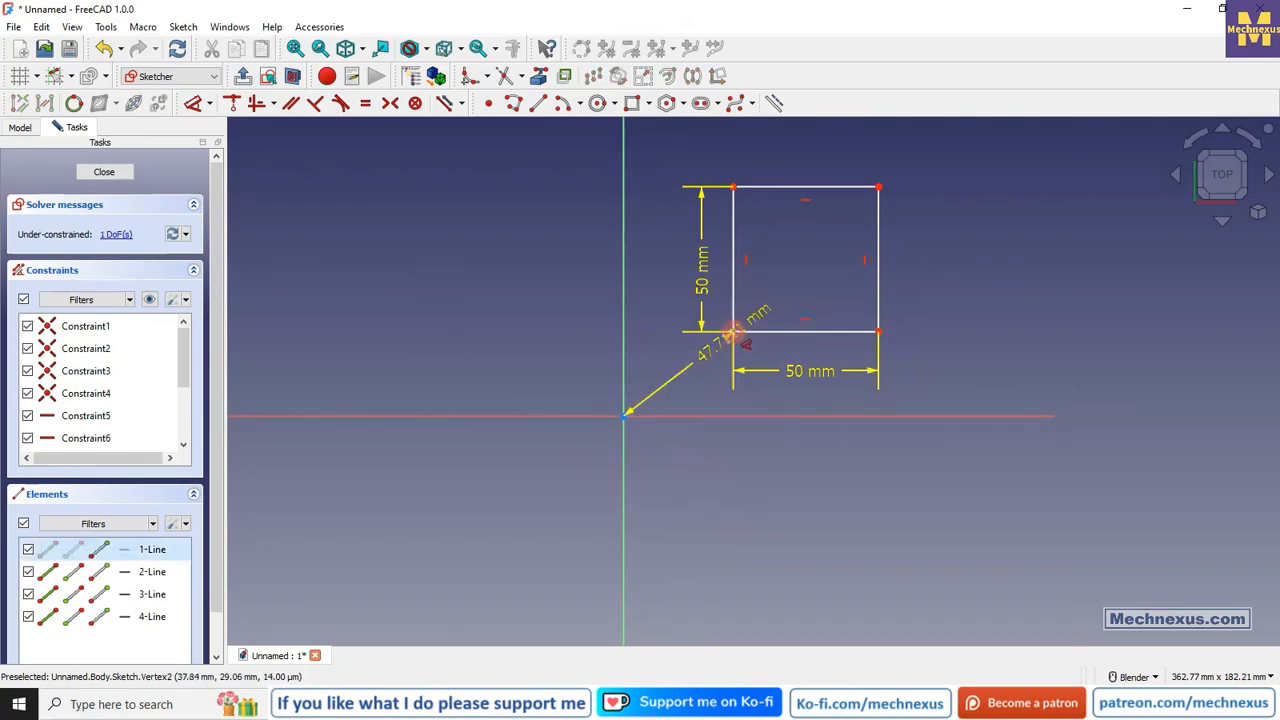
pyautogui.click(690, 496)
pyautogui.write('2mm')
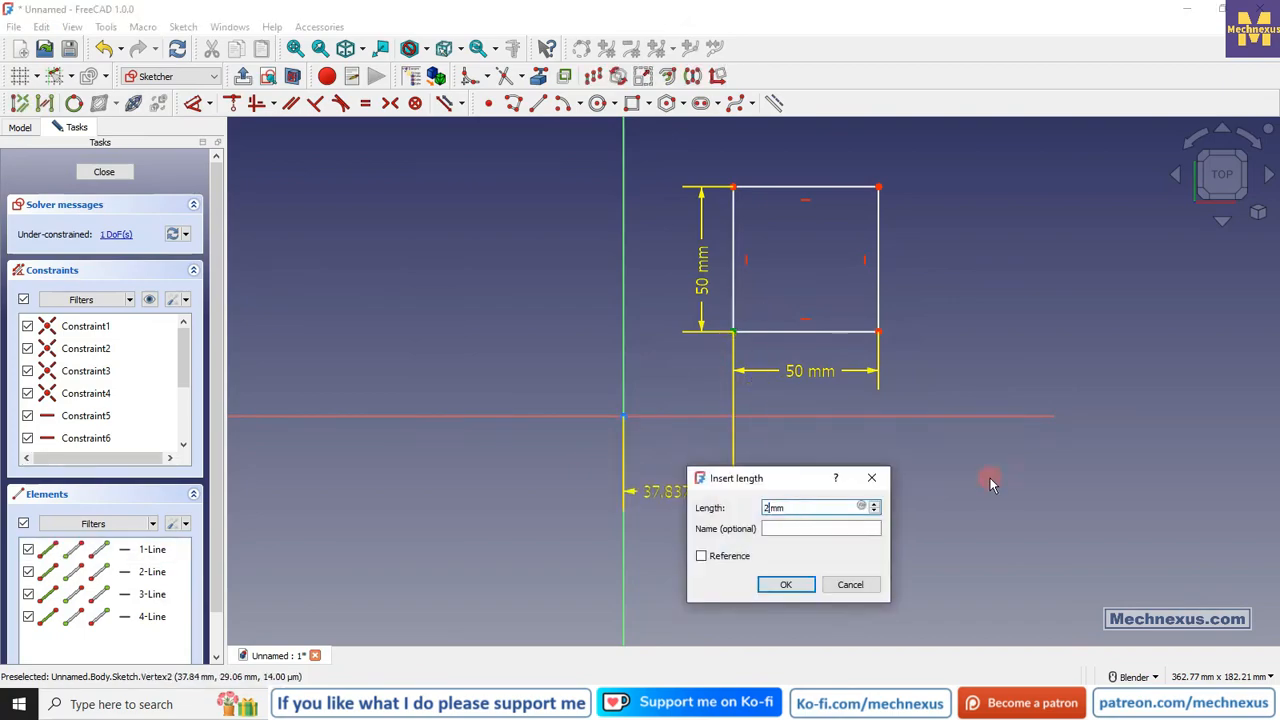
pyautogui.write('0')
pyautogui.press('Return')
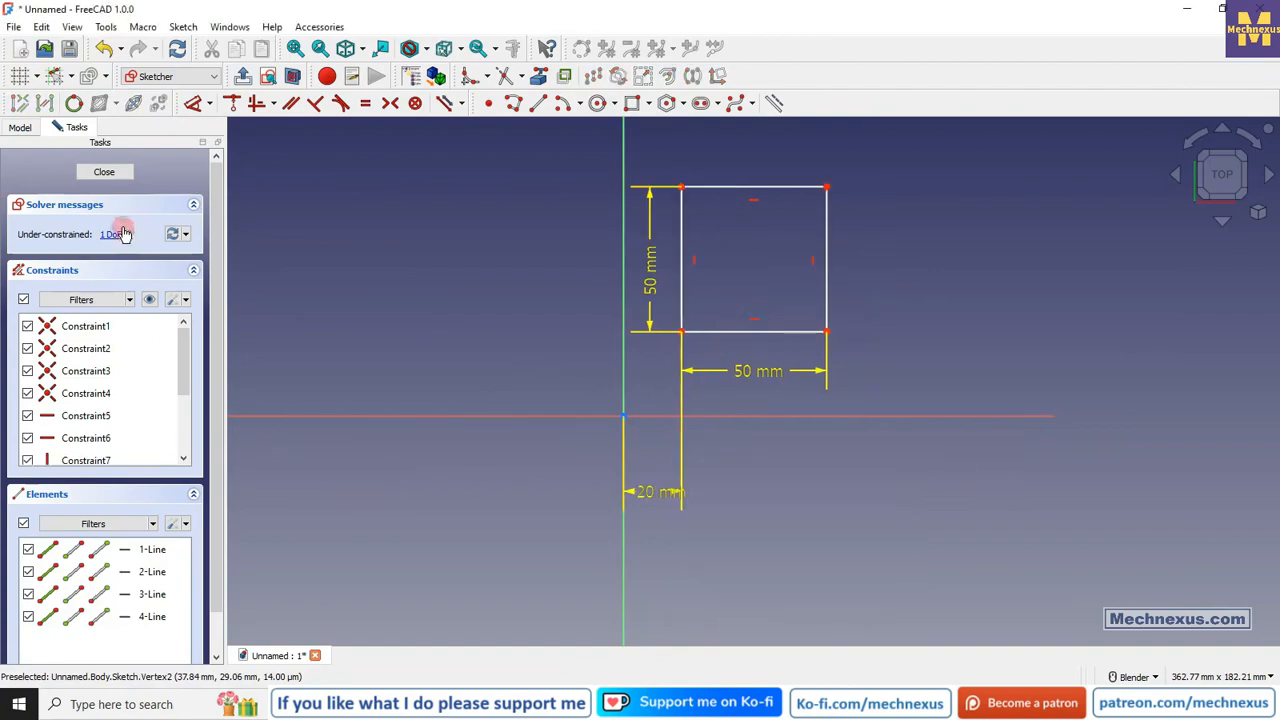
pyautogui.rightClick(453, 312)
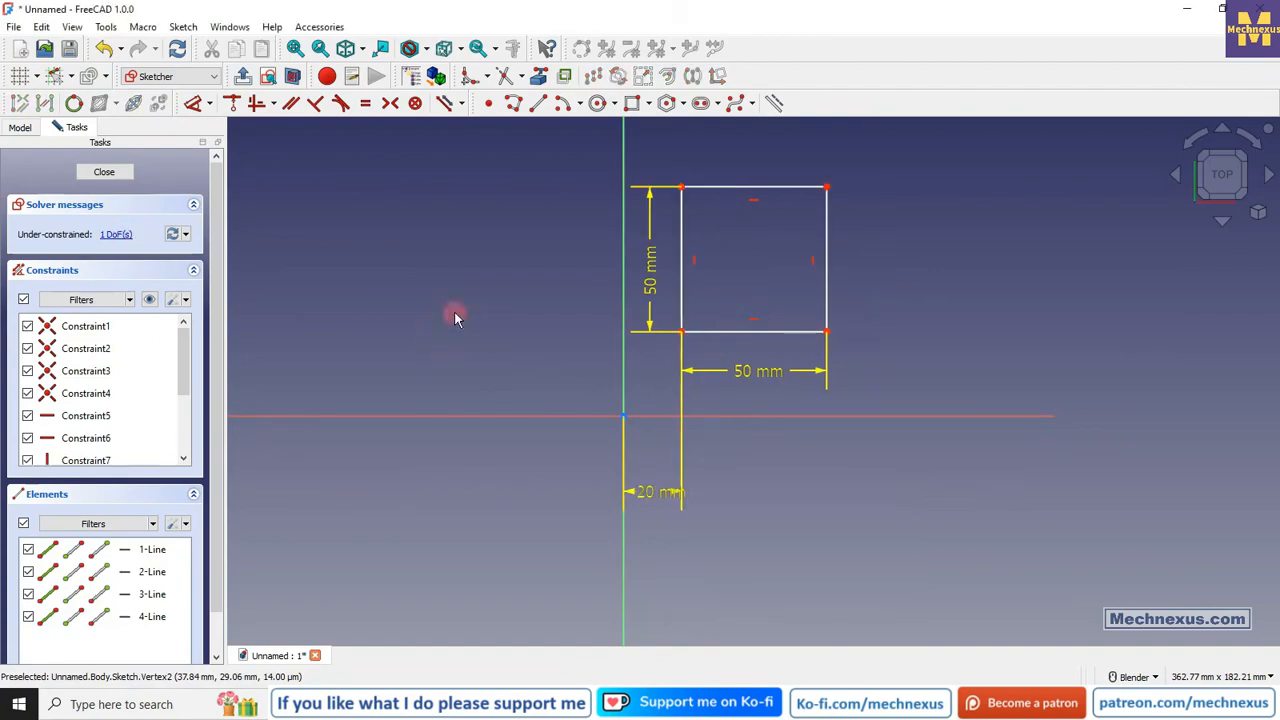
# Dimension the vertical distance from the origin to the square's lower-left corner at 20 mm.
pyautogui.click(623, 424)
pyautogui.click(681, 331)
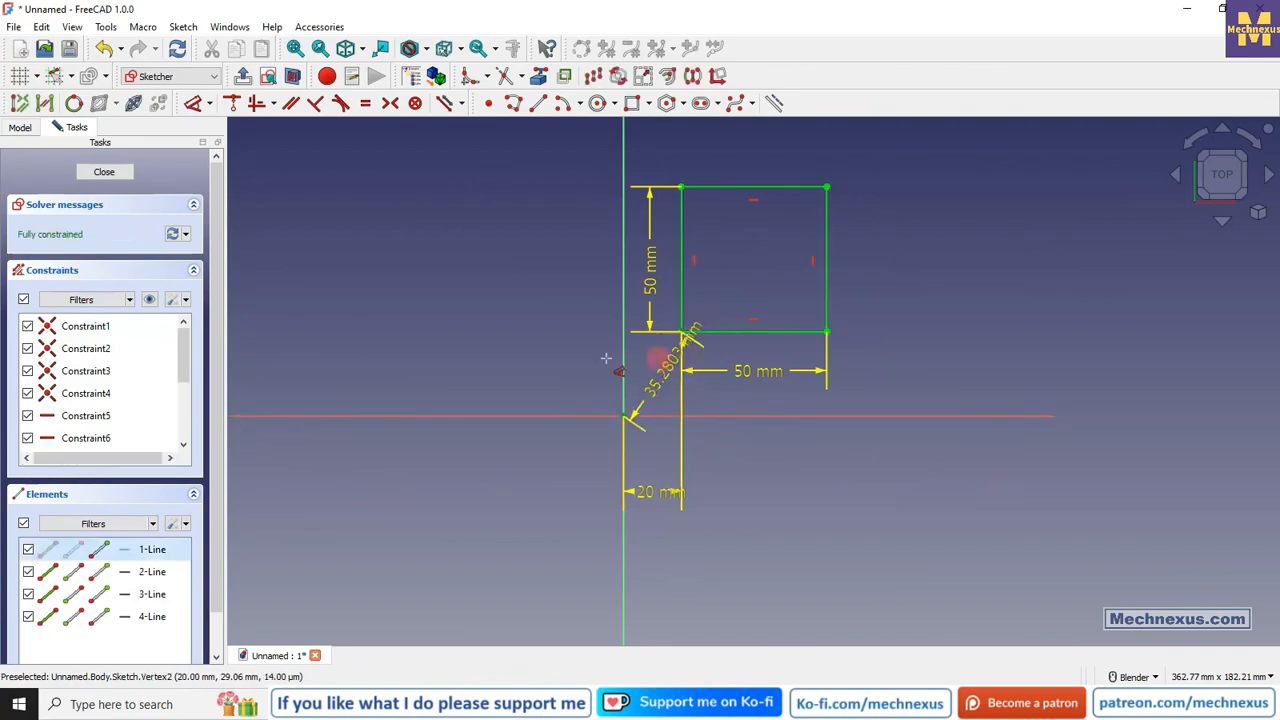
pyautogui.click(495, 373)
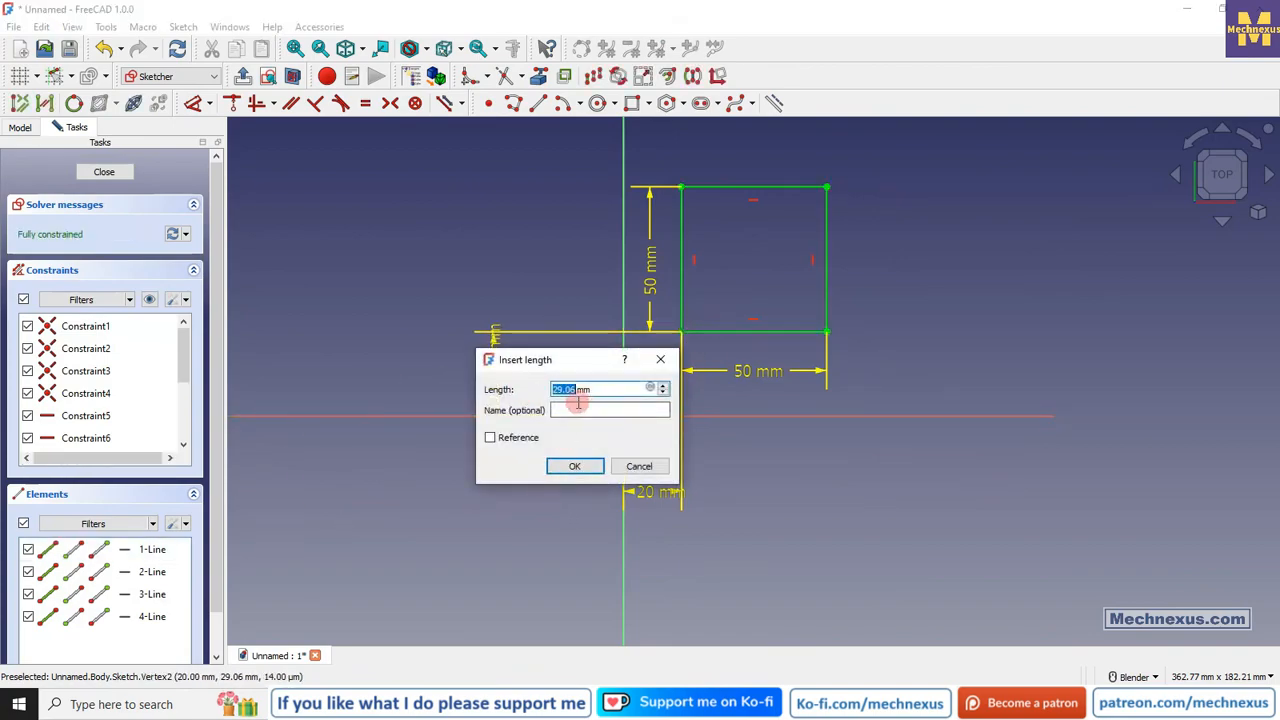
pyautogui.write('20')
pyautogui.press('Return')
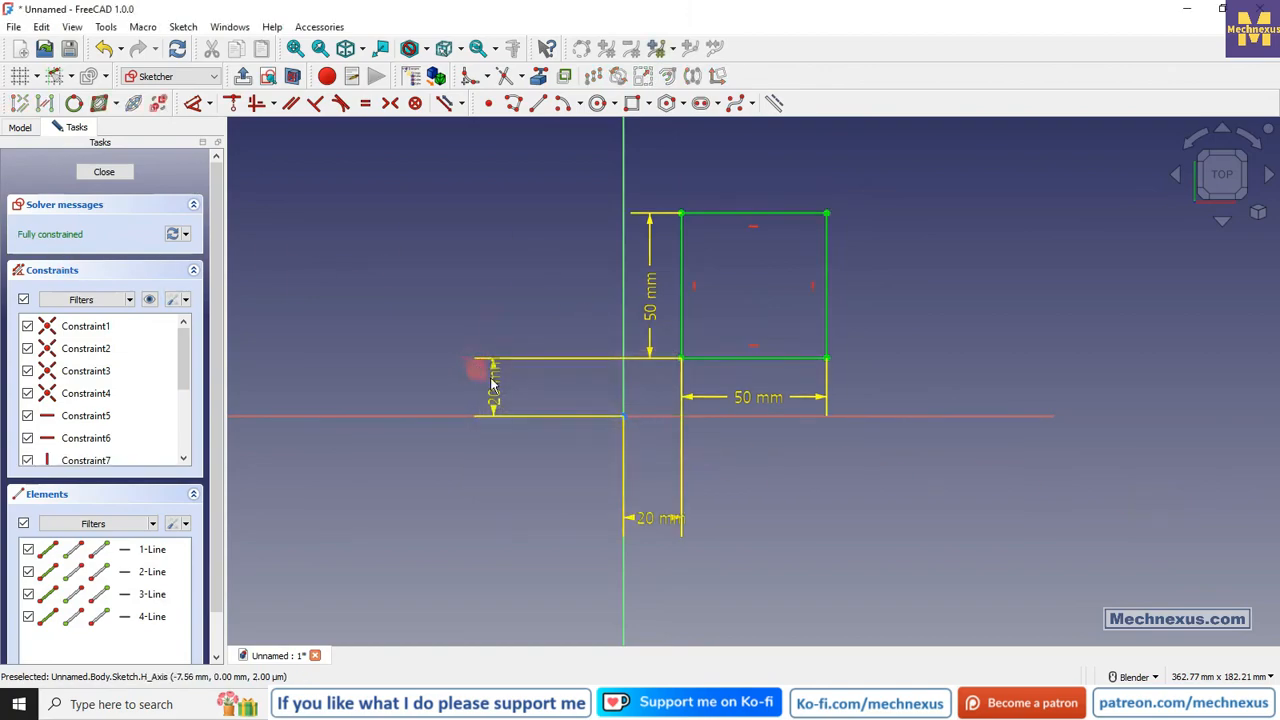
# Move the two 20 mm and two 50 mm dimensions to clear, readable positions outside the square and close the sketch.
pyautogui.moveTo(491, 383); pyautogui.dragTo(493, 300)
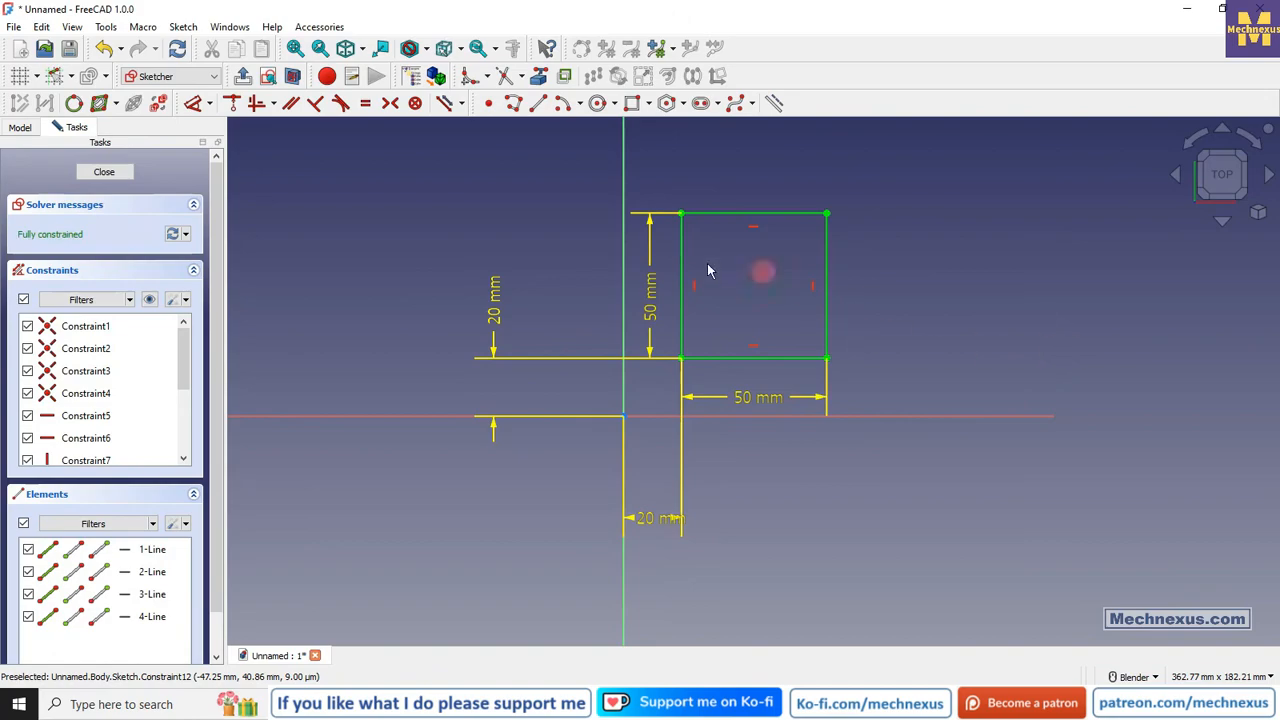
pyautogui.moveTo(646, 299); pyautogui.dragTo(565, 290)
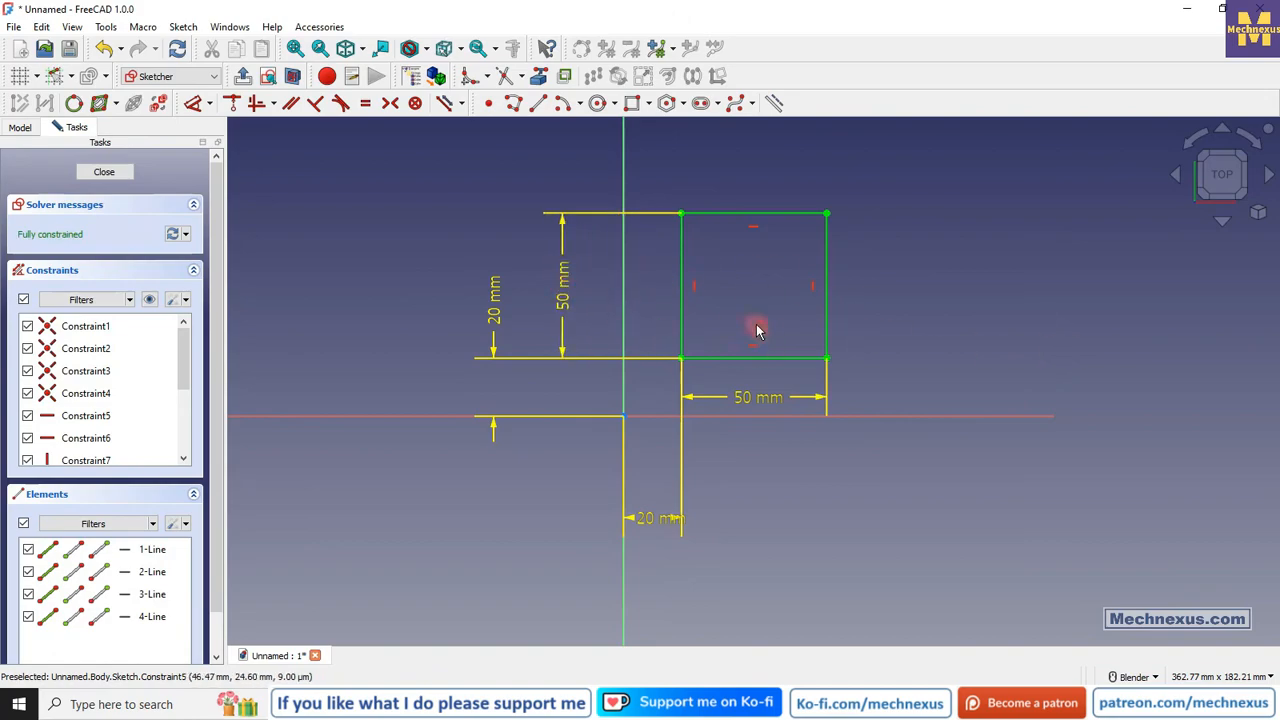
pyautogui.moveTo(760, 400); pyautogui.dragTo(769, 517)
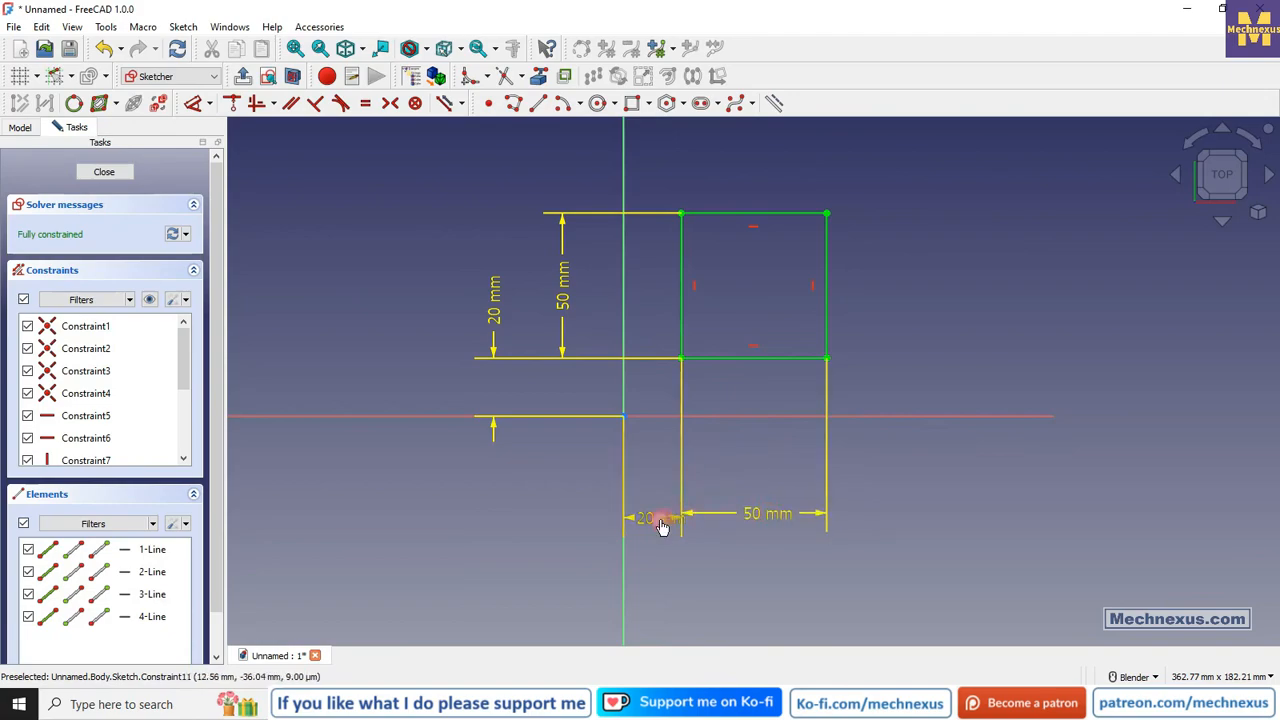
pyautogui.moveTo(660, 517); pyautogui.dragTo(538, 523)
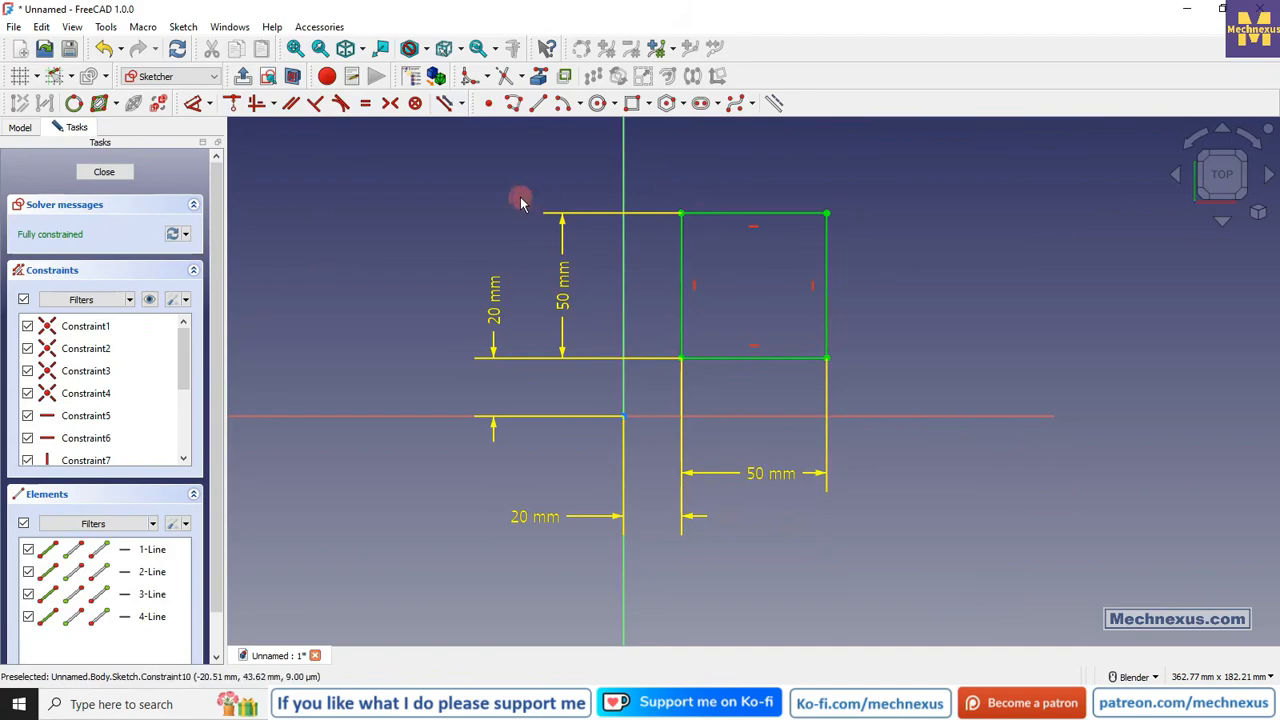
pyautogui.click(103, 173)
# Pad the square sketch by 10 mm along the sketch normal.
pyautogui.scroll(-3, 390, 362)
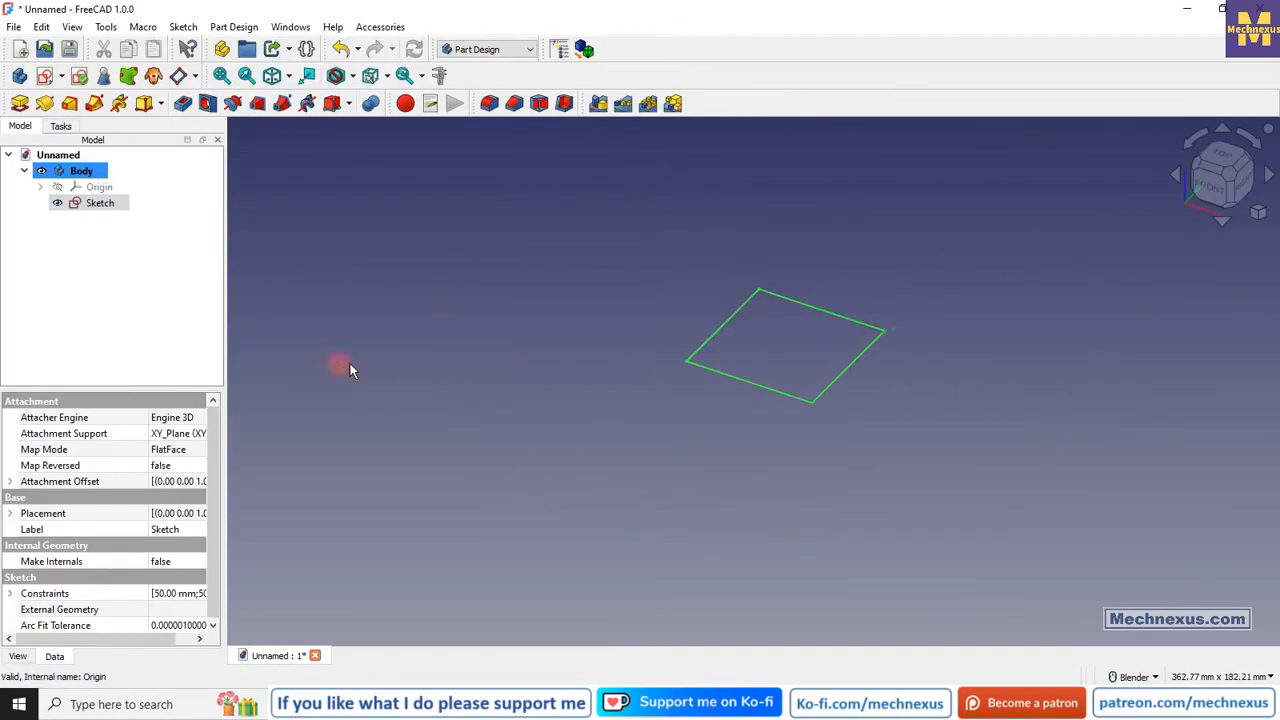
pyautogui.scroll(2, 806, 300)
pyautogui.click(708, 366)
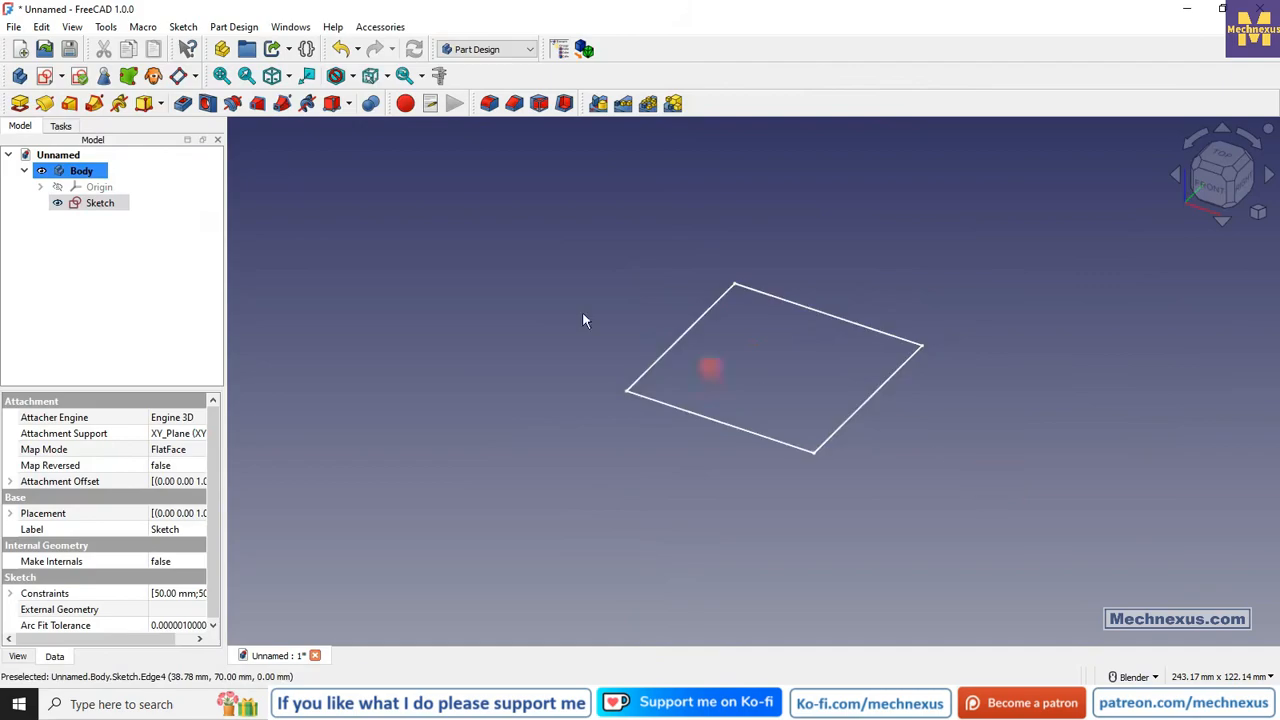
pyautogui.click(20, 105)
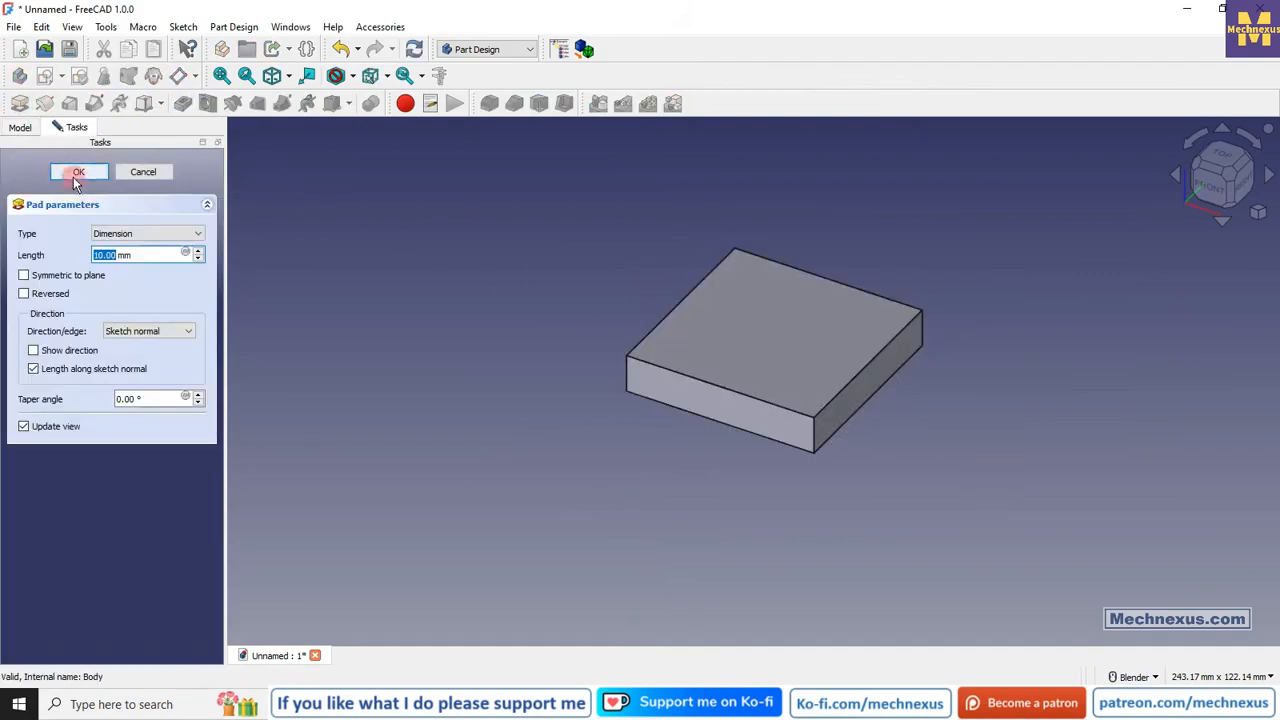
pyautogui.click(77, 171)
# Make the sketch under the pad visible and inspect it on the solid's underside.
pyautogui.click(40, 203)
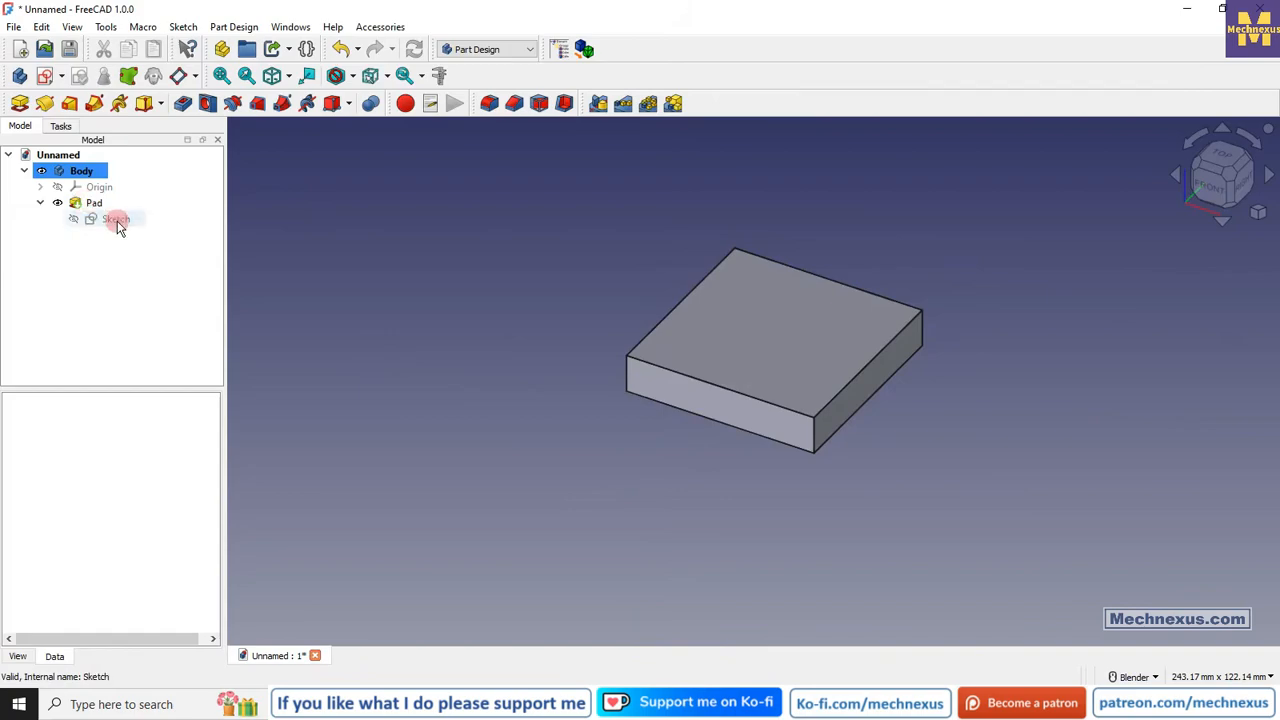
pyautogui.click(115, 220)
pyautogui.press('space')
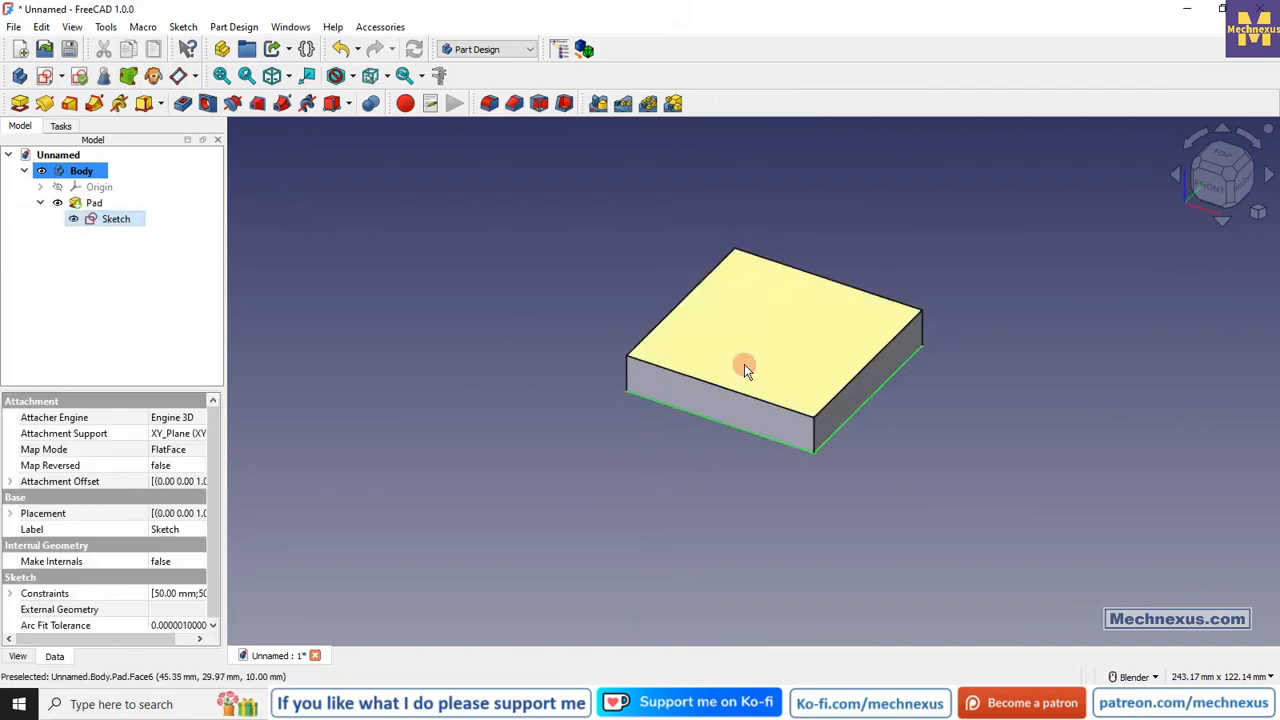
pyautogui.moveTo(744, 364); pyautogui.dragTo(754, 266, button='middle')
pyautogui.click(705, 540)
pyautogui.scroll(3, 606, 377)
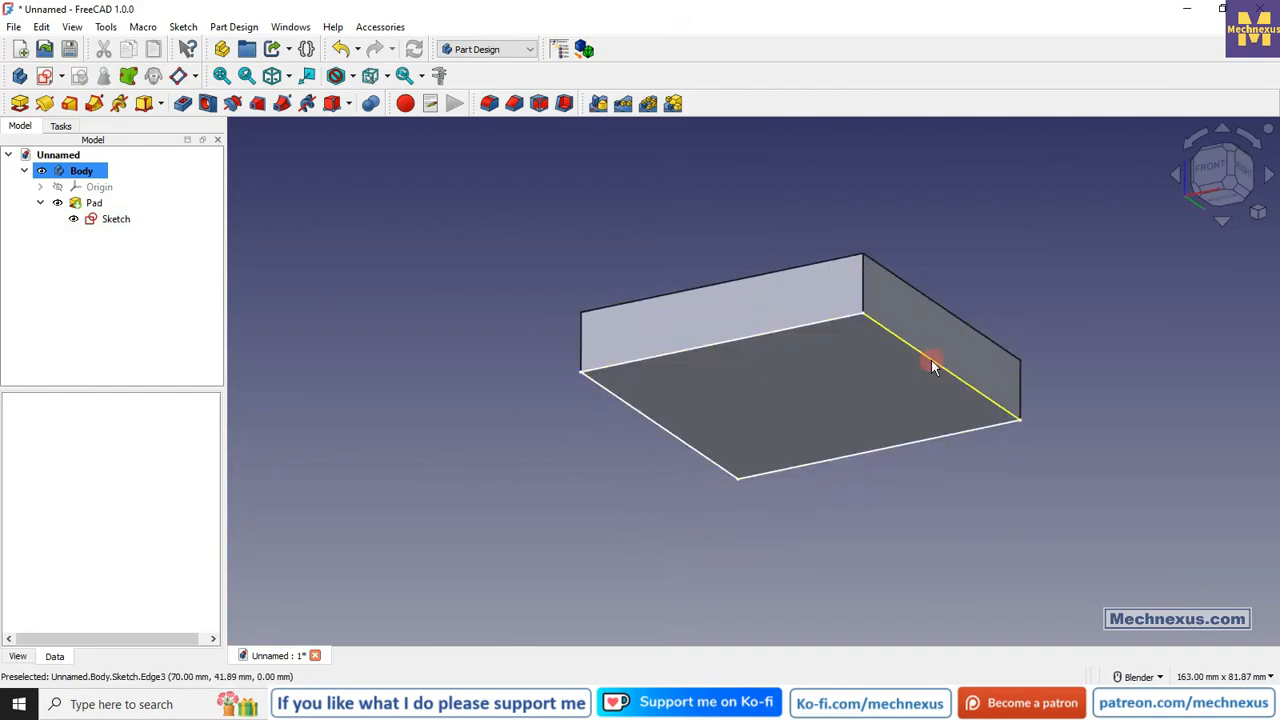
# Open the pad's sketch for editing and close it without making changes.
pyautogui.rightClick(106, 218)
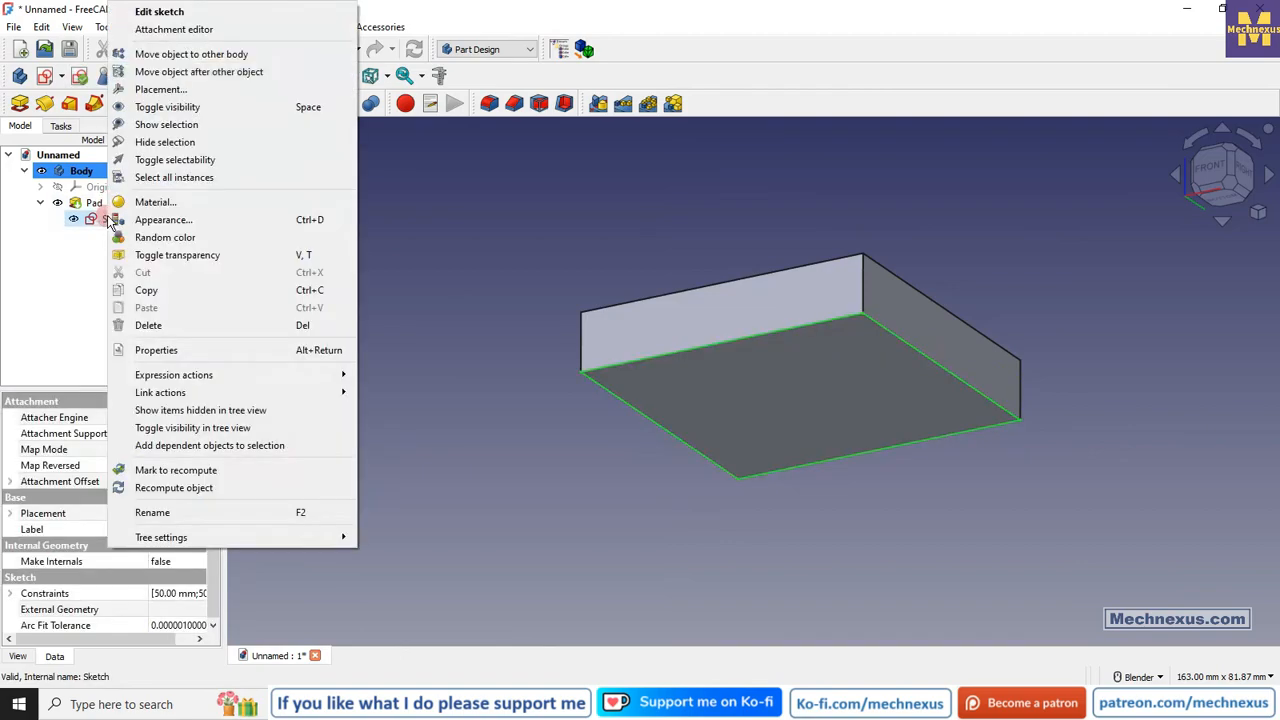
pyautogui.click(163, 12)
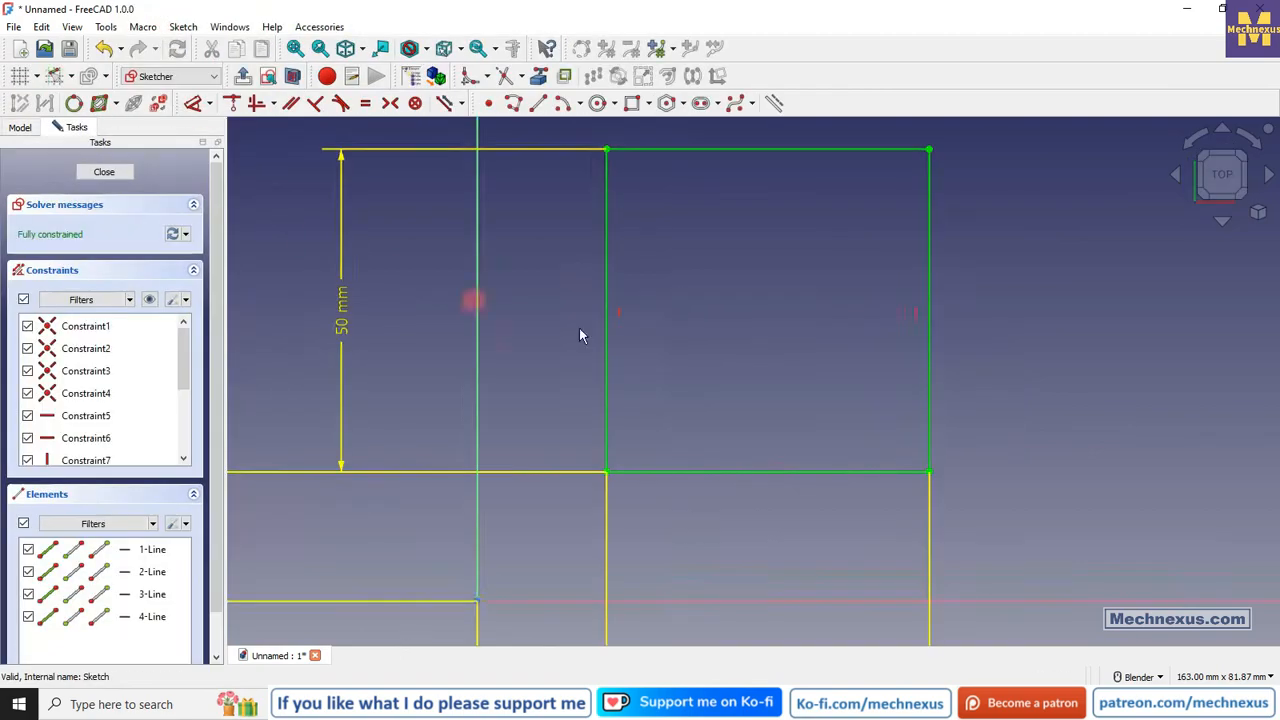
pyautogui.click(104, 173)
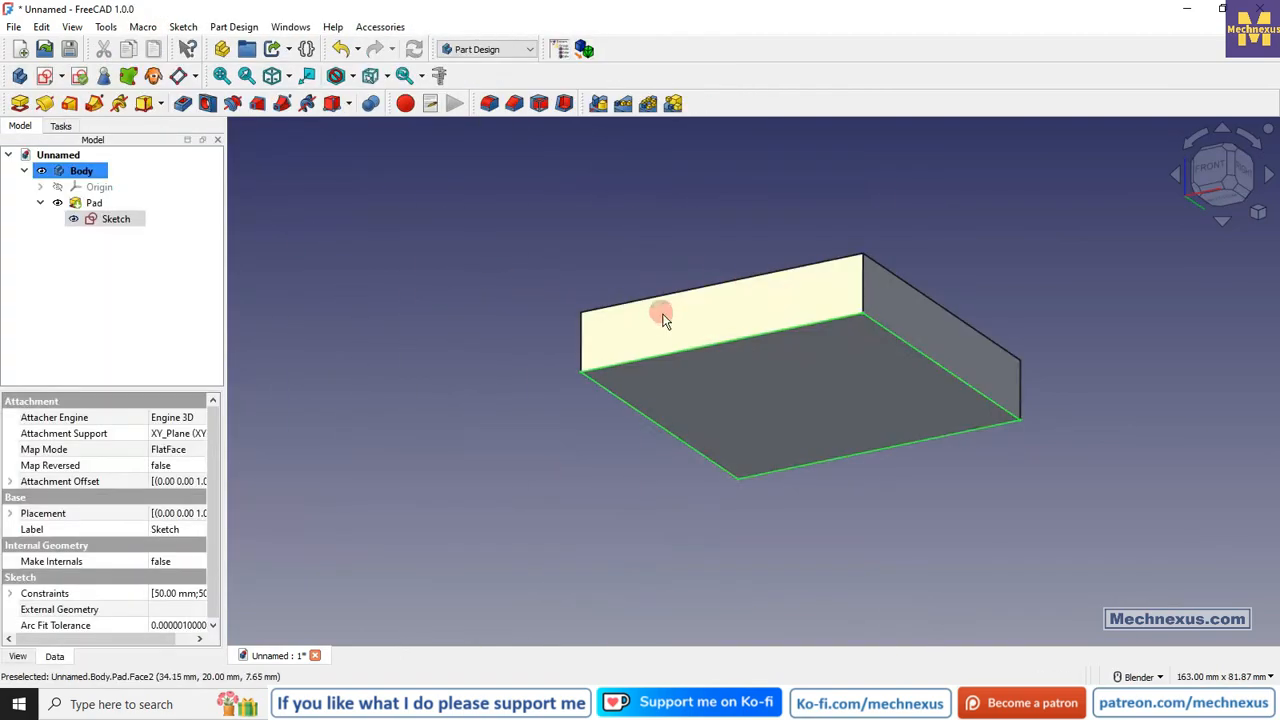
# Toggle the visibility of the pad's sketch off, on and off again.
pyautogui.click(93, 225)
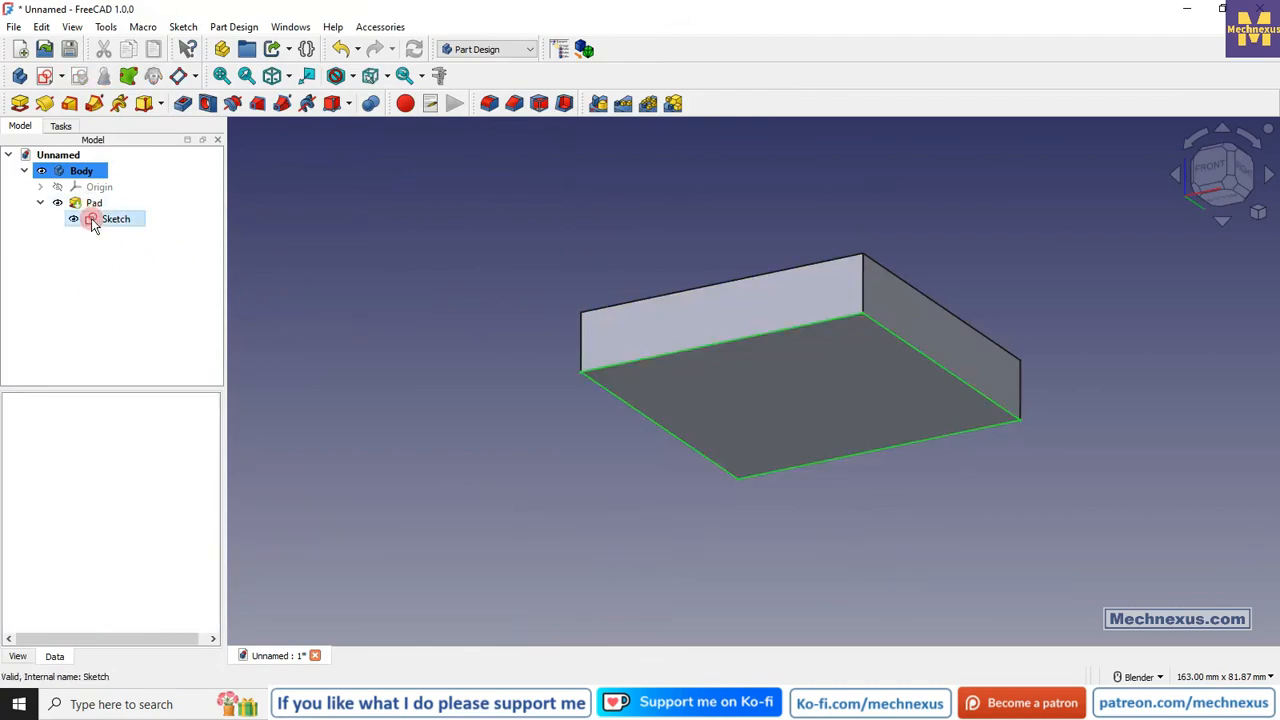
pyautogui.press('space')
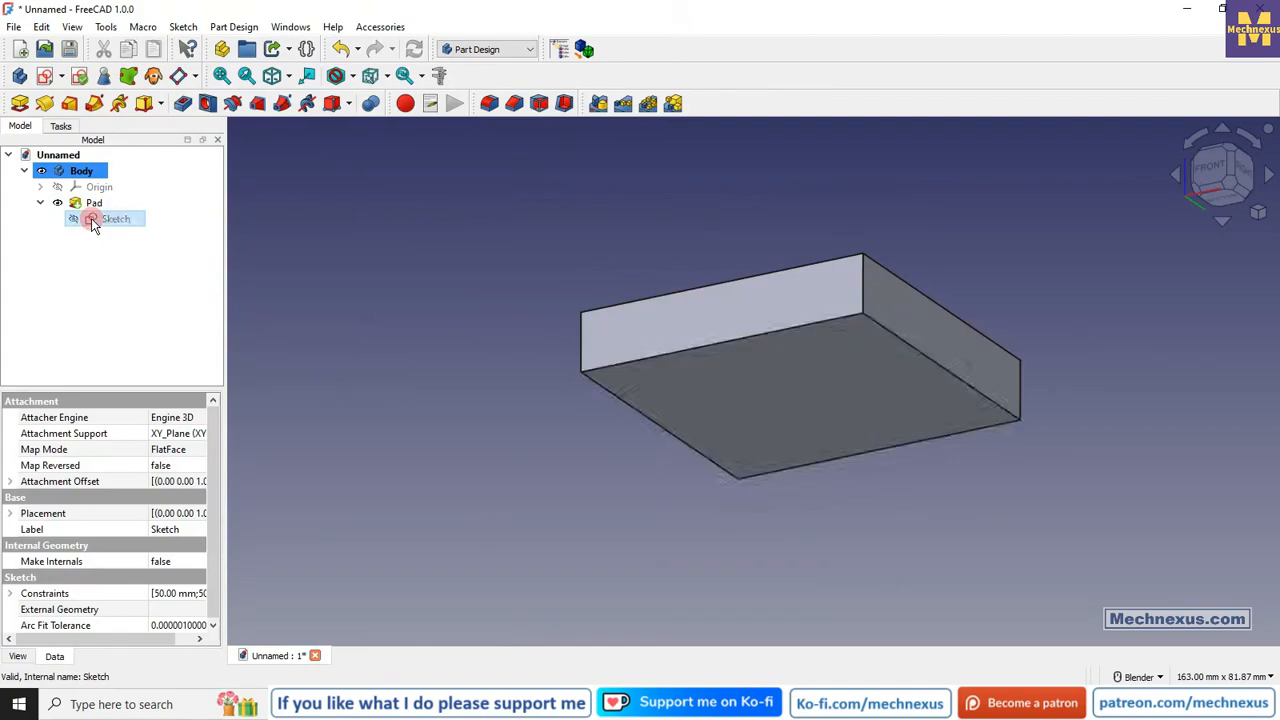
pyautogui.press('space')
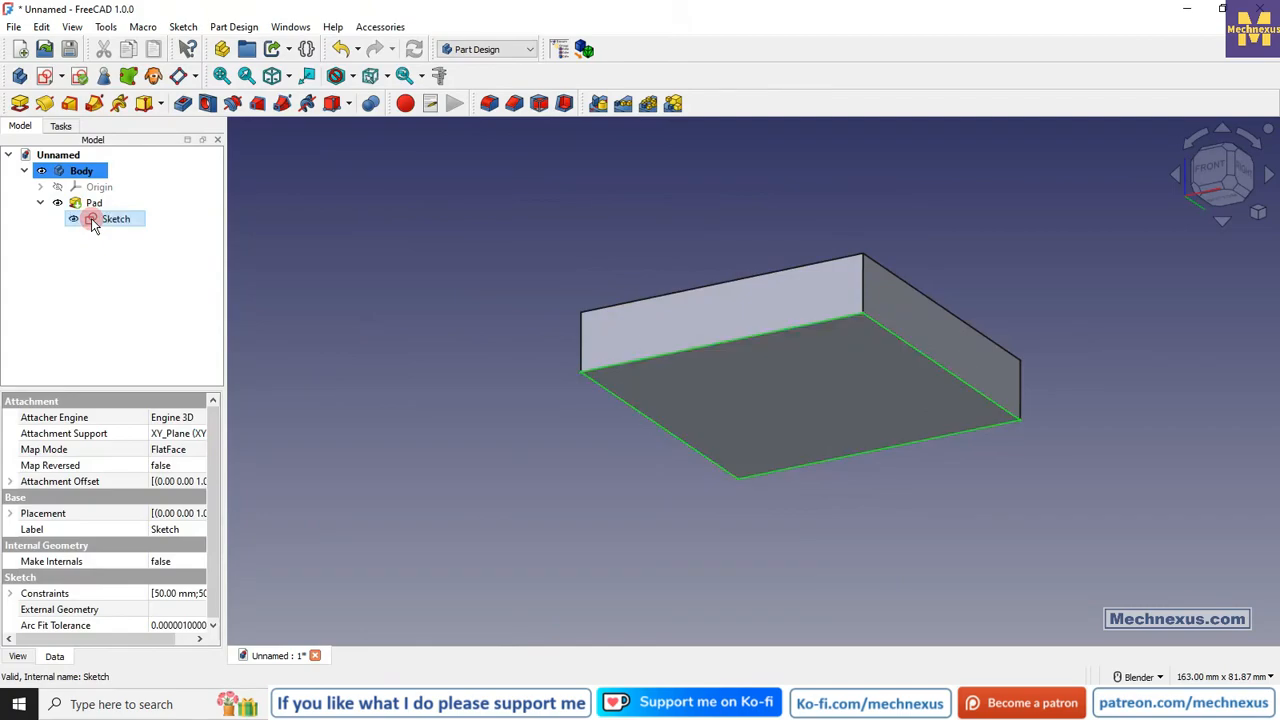
pyautogui.press('space')
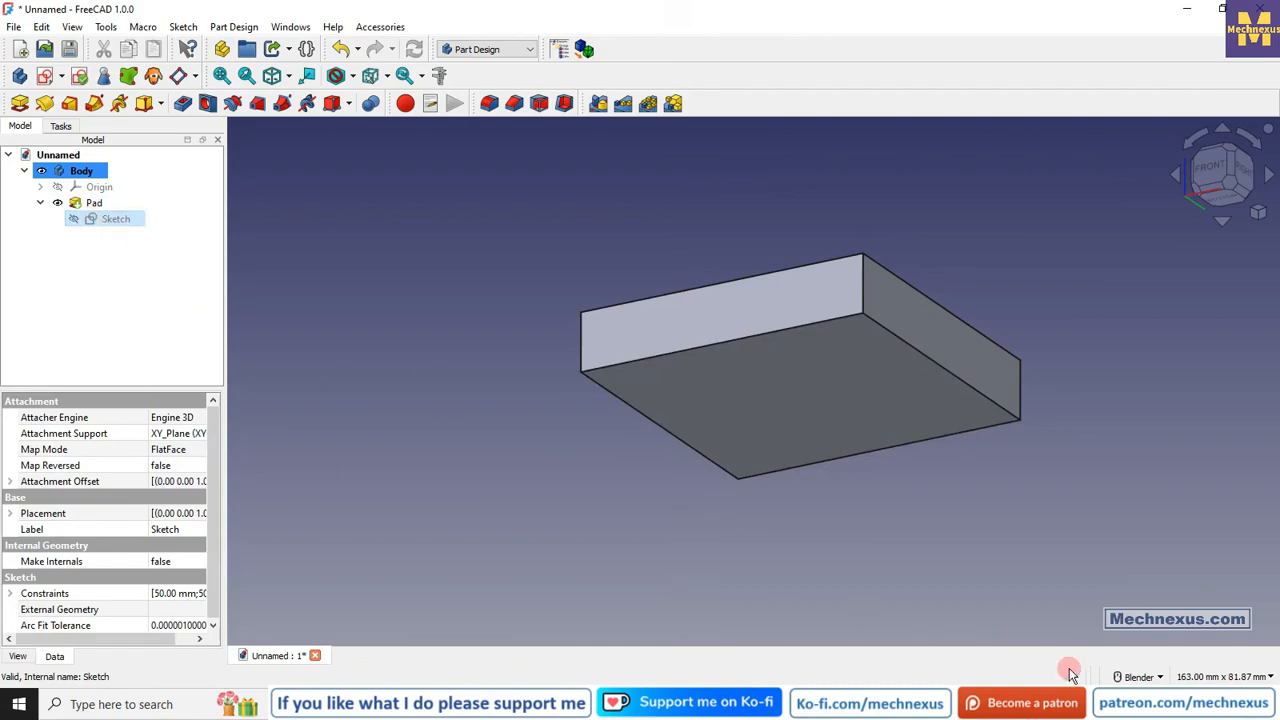
# Delete the pad from the body, keeping its sketch, and set the view to isometric.
pyautogui.click(82, 204)
pyautogui.rightClick(82, 204)
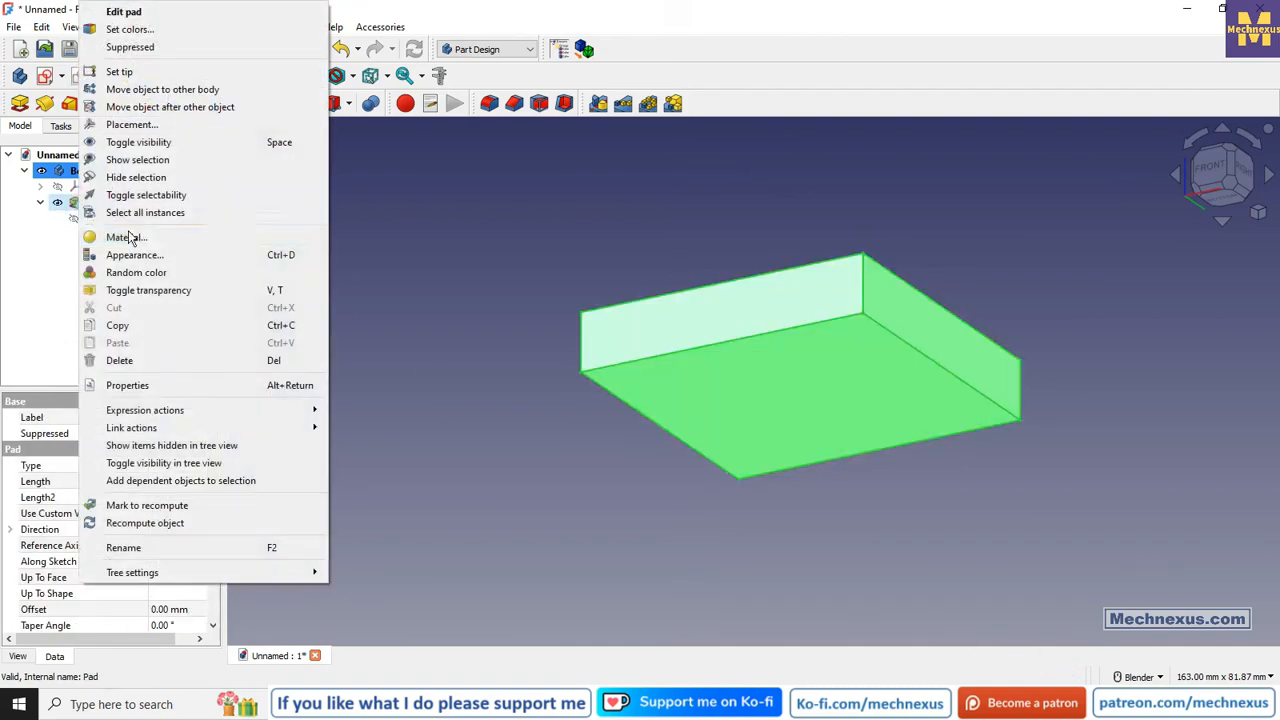
pyautogui.click(128, 362)
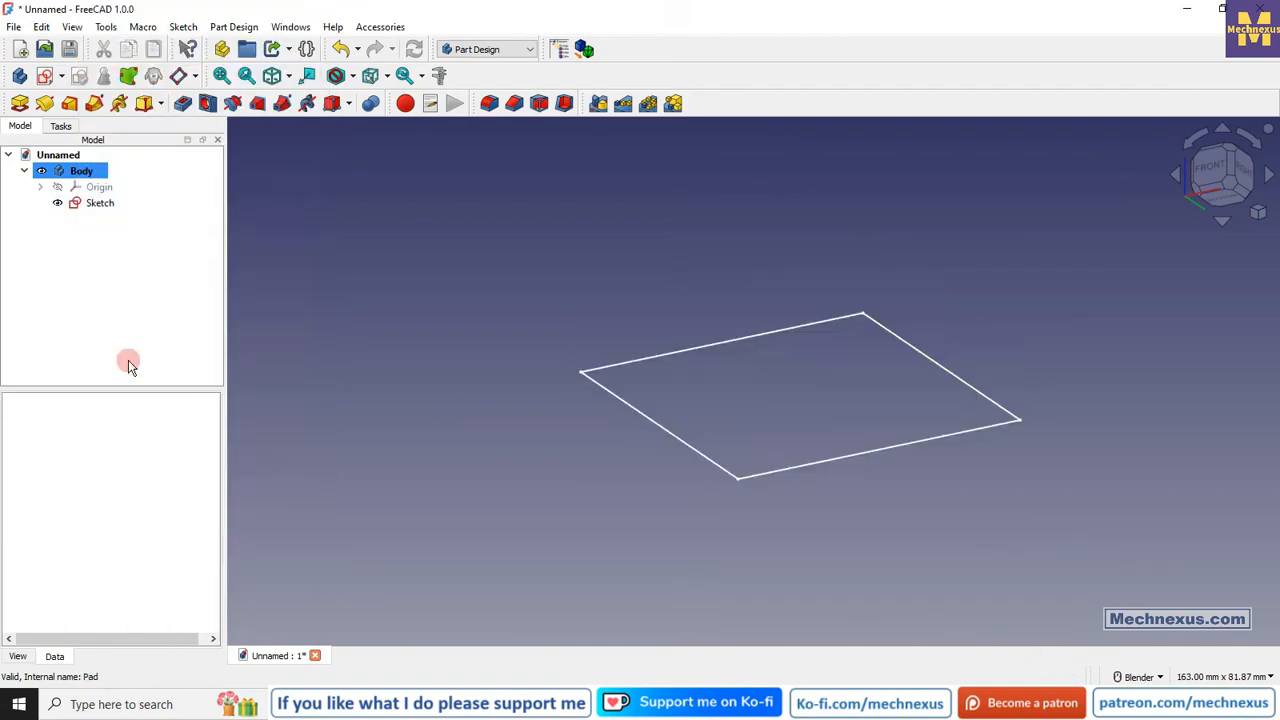
pyautogui.click(1257, 212)
pyautogui.click(1122, 222)
pyautogui.scroll(-2, 410, 440)
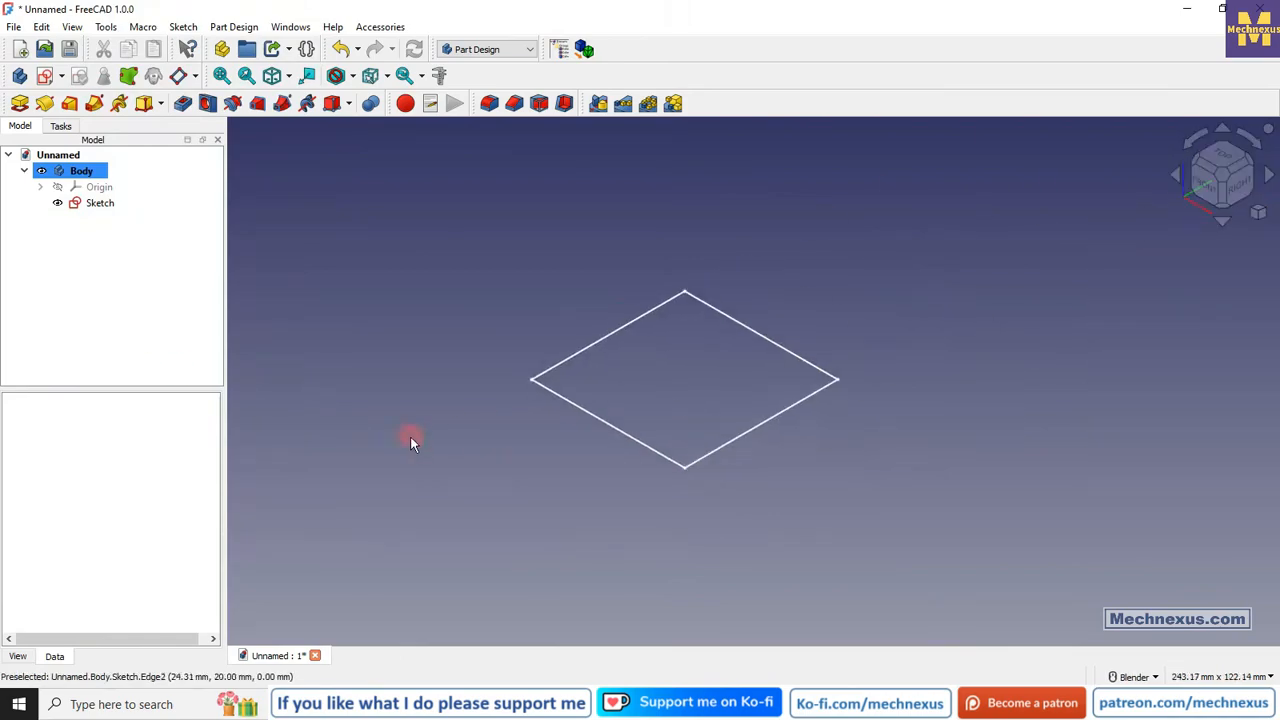
pyautogui.scroll(2, 622, 316)
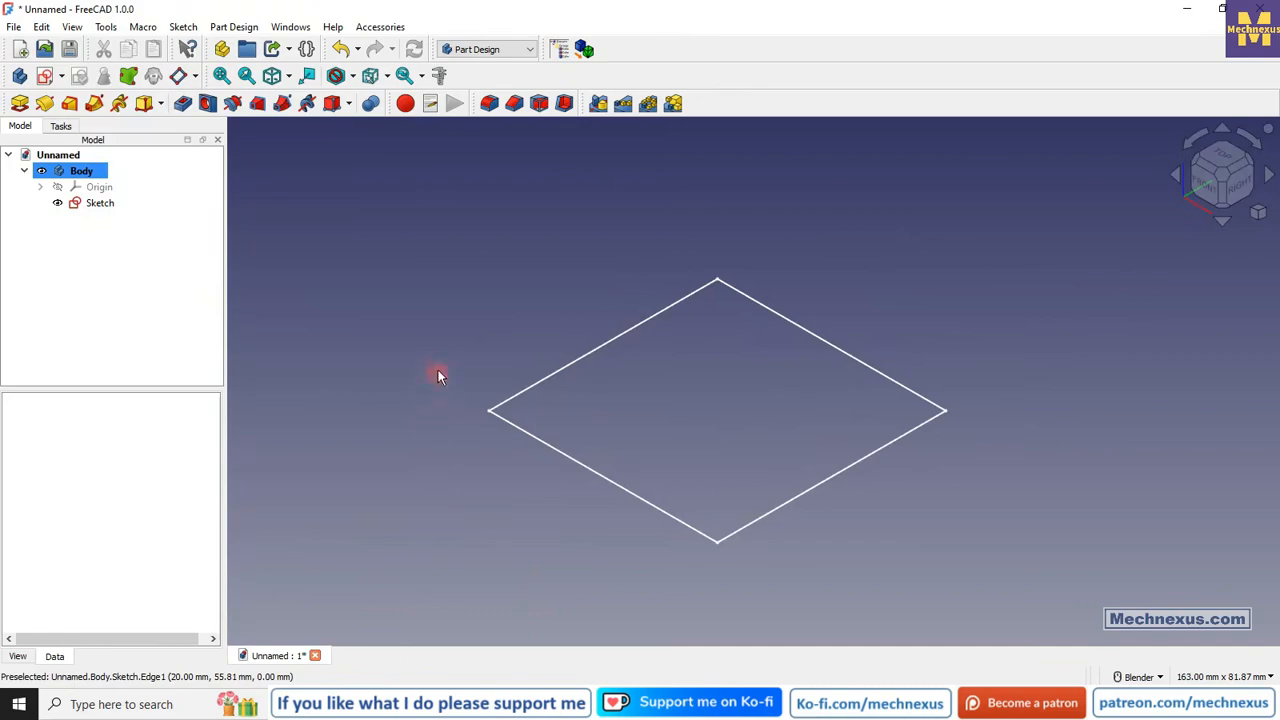
pyautogui.click(500, 50)
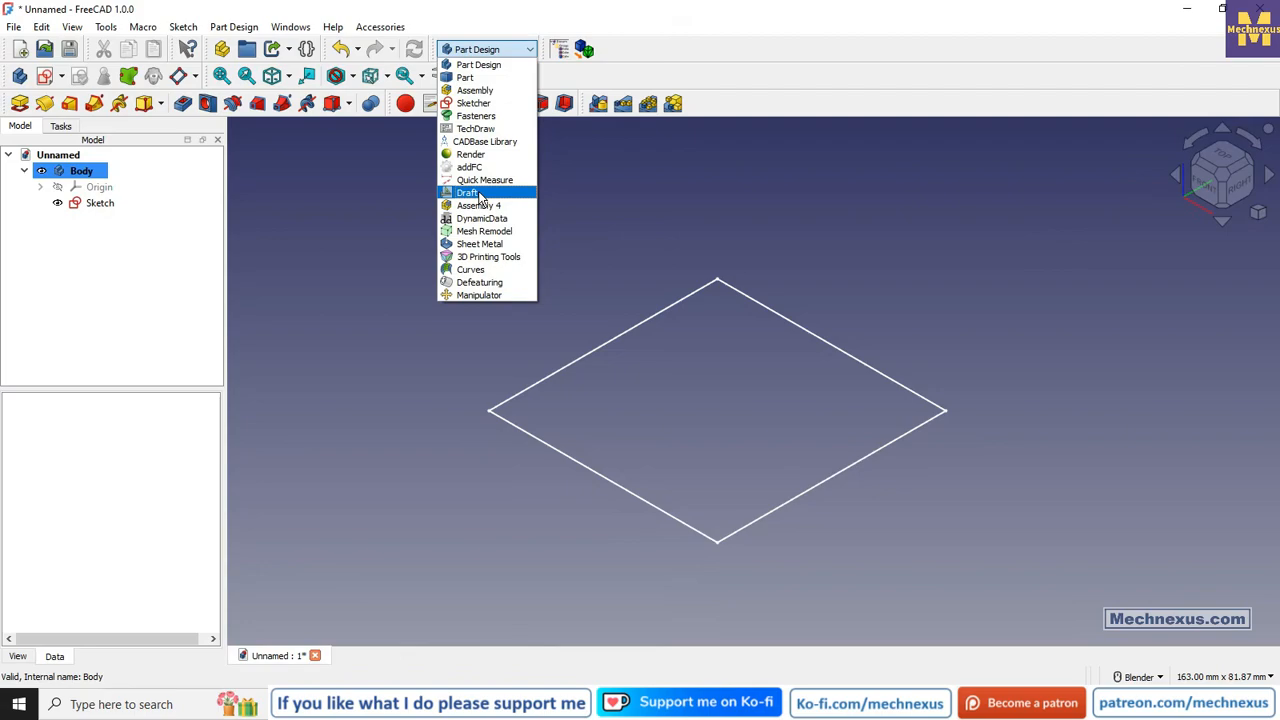
pyautogui.click(349, 286)
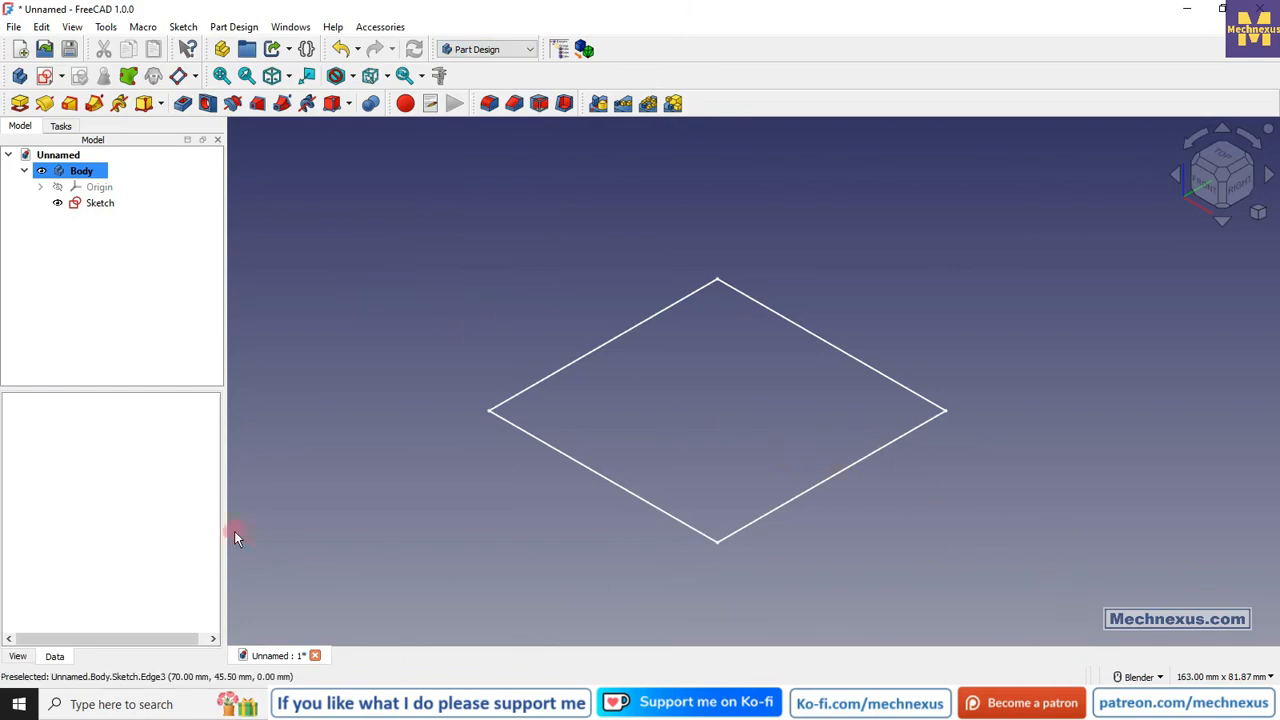
# Reopen the square's sketch for editing and move the horizontal 20 mm offset dimension closer to the X axis.
pyautogui.doubleClick(97, 203)
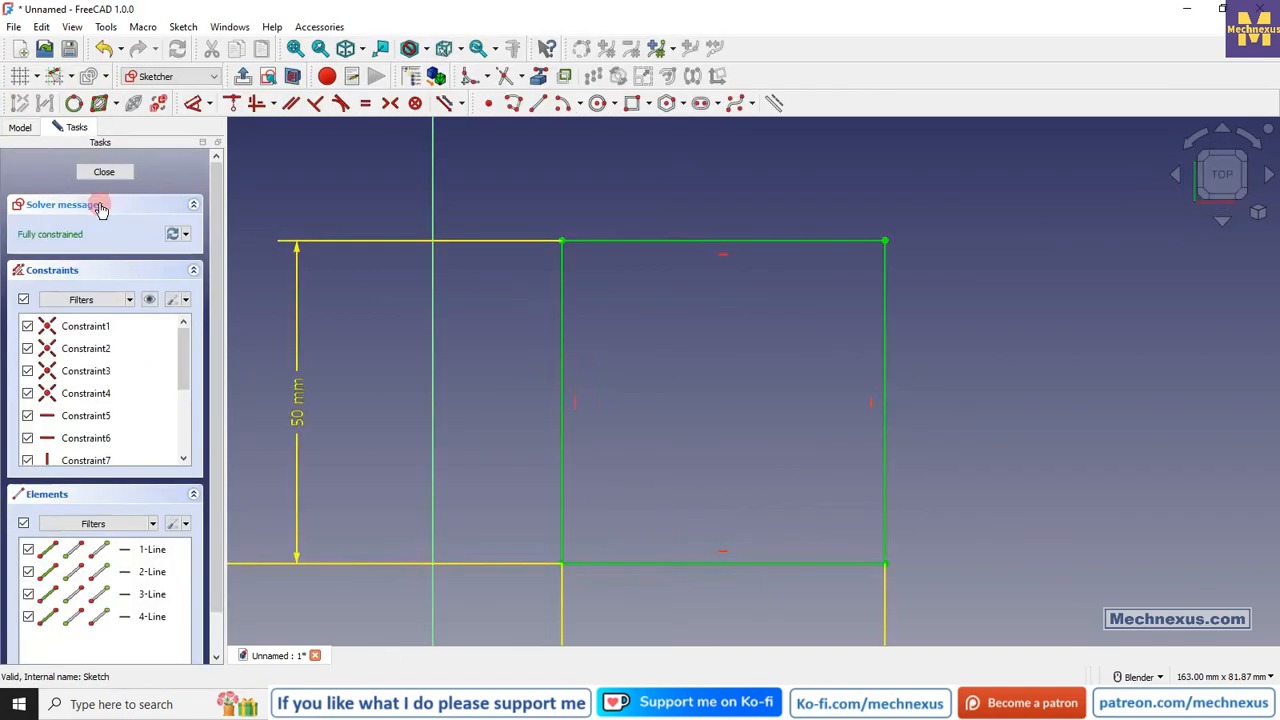
pyautogui.scroll(-3, 465, 257)
pyautogui.scroll(-3, 652, 295)
pyautogui.scroll(3, 463, 432)
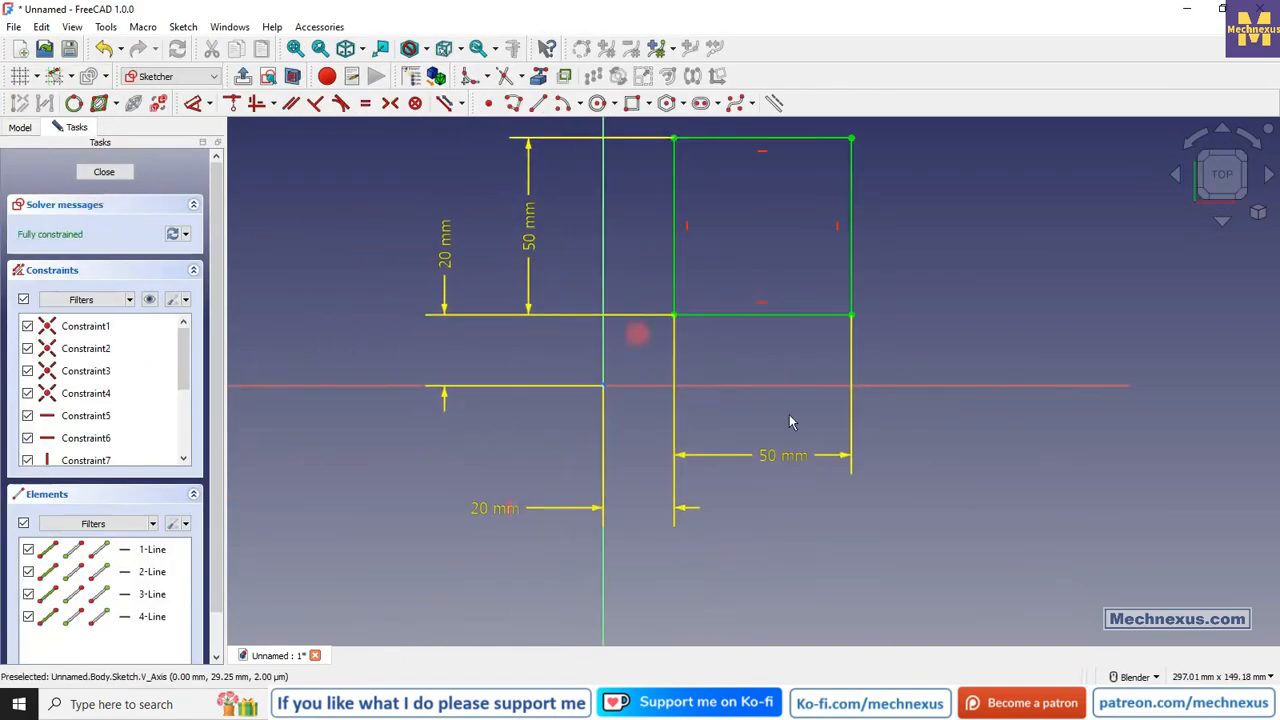
pyautogui.moveTo(508, 510); pyautogui.dragTo(523, 443)
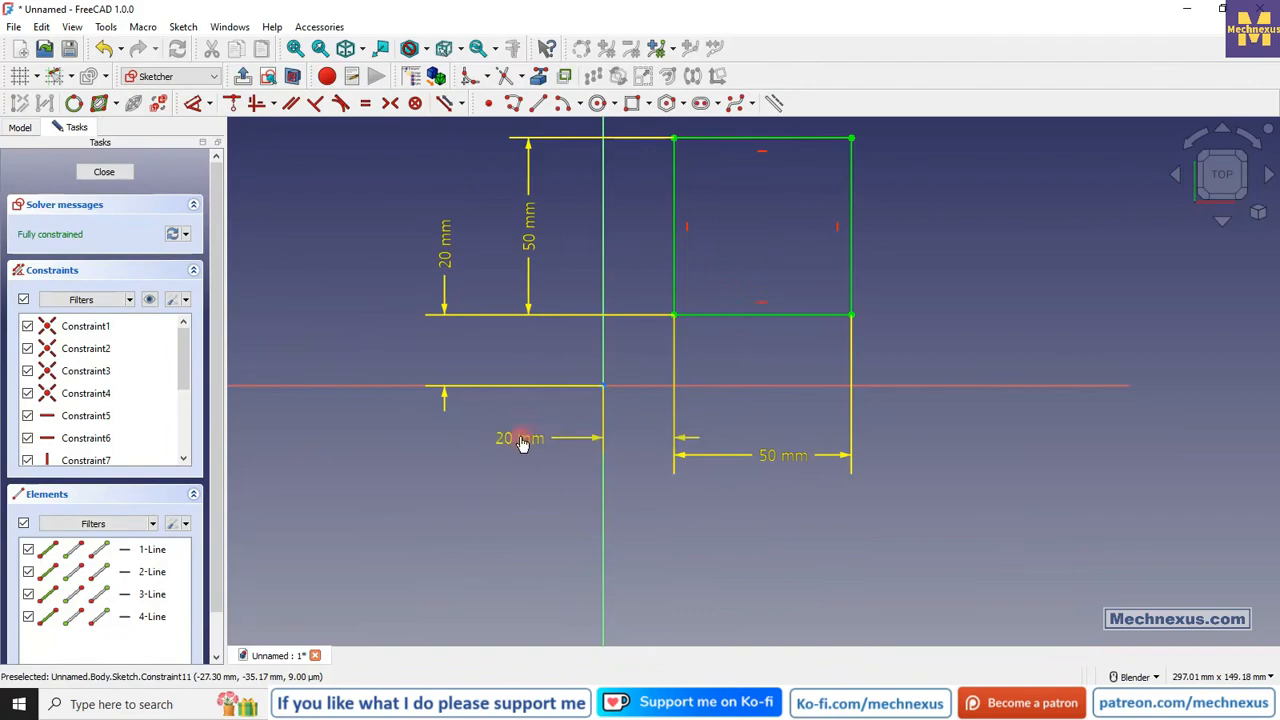
pyautogui.click(211, 105)
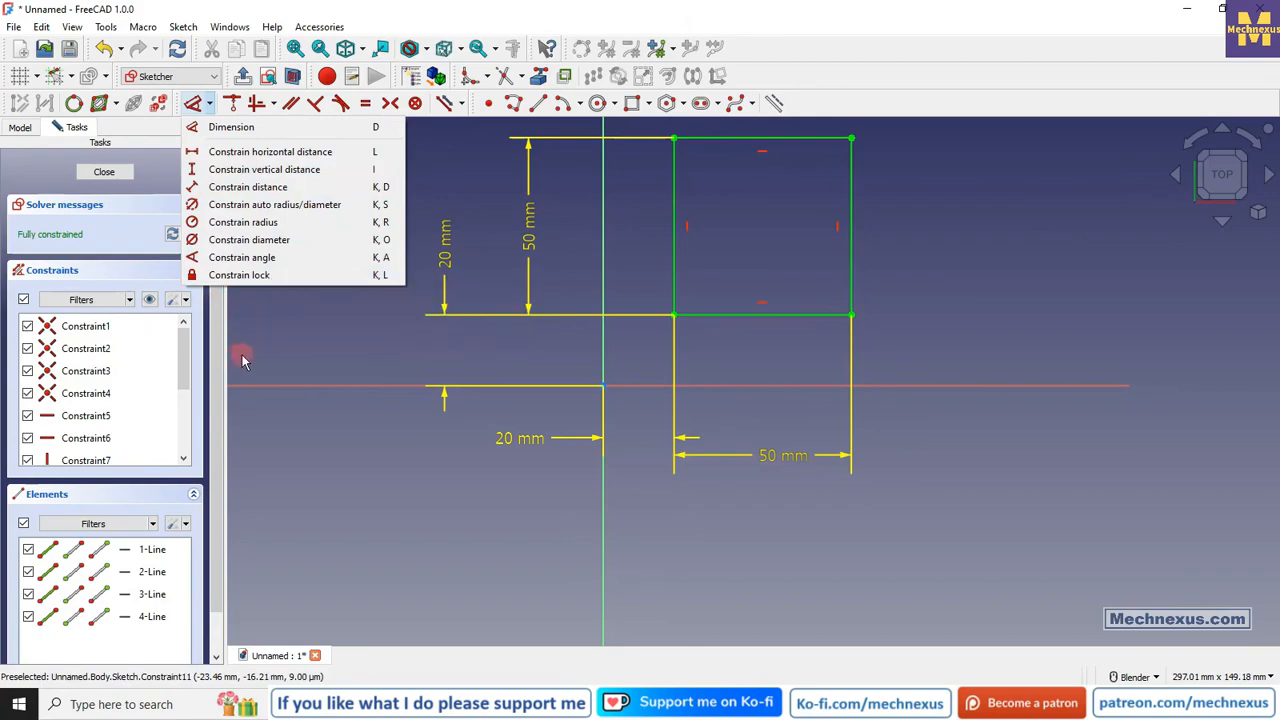
pyautogui.click(285, 349)
# Draw a centre-based circle about 106 mm in diameter, left of the Y axis and above the X axis.
pyautogui.scroll(-4, 845, 334)
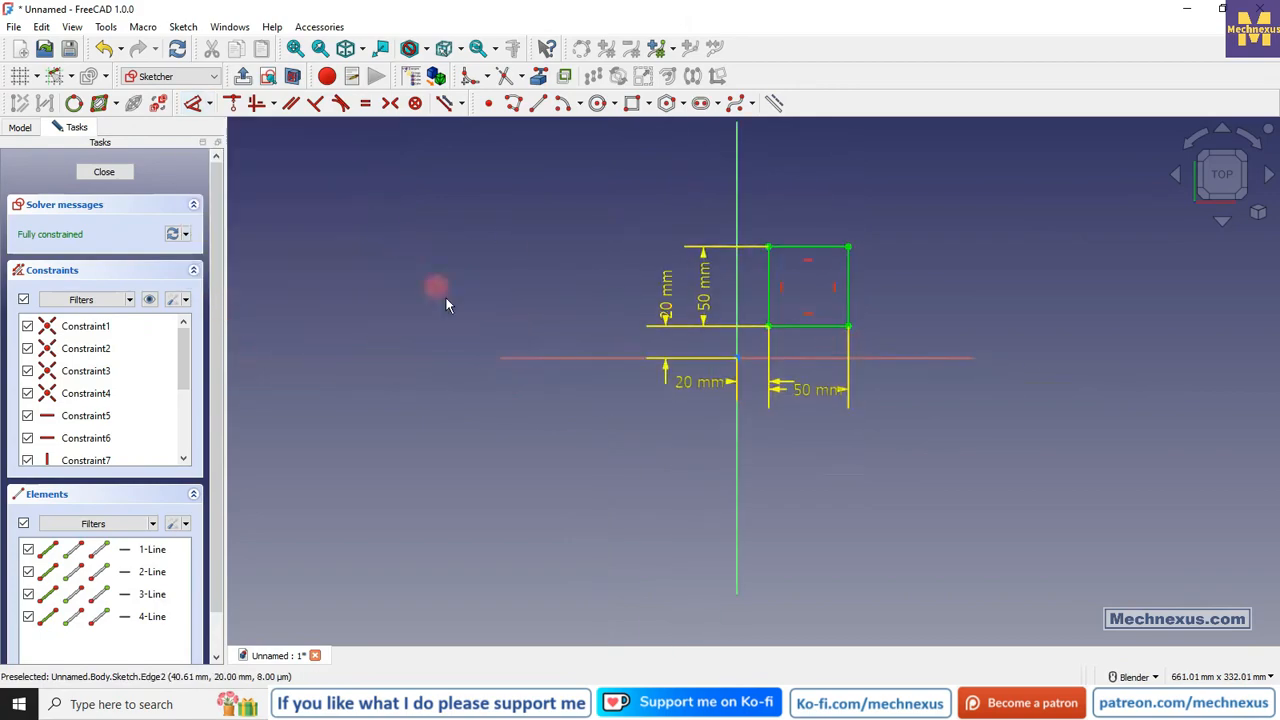
pyautogui.click(598, 103)
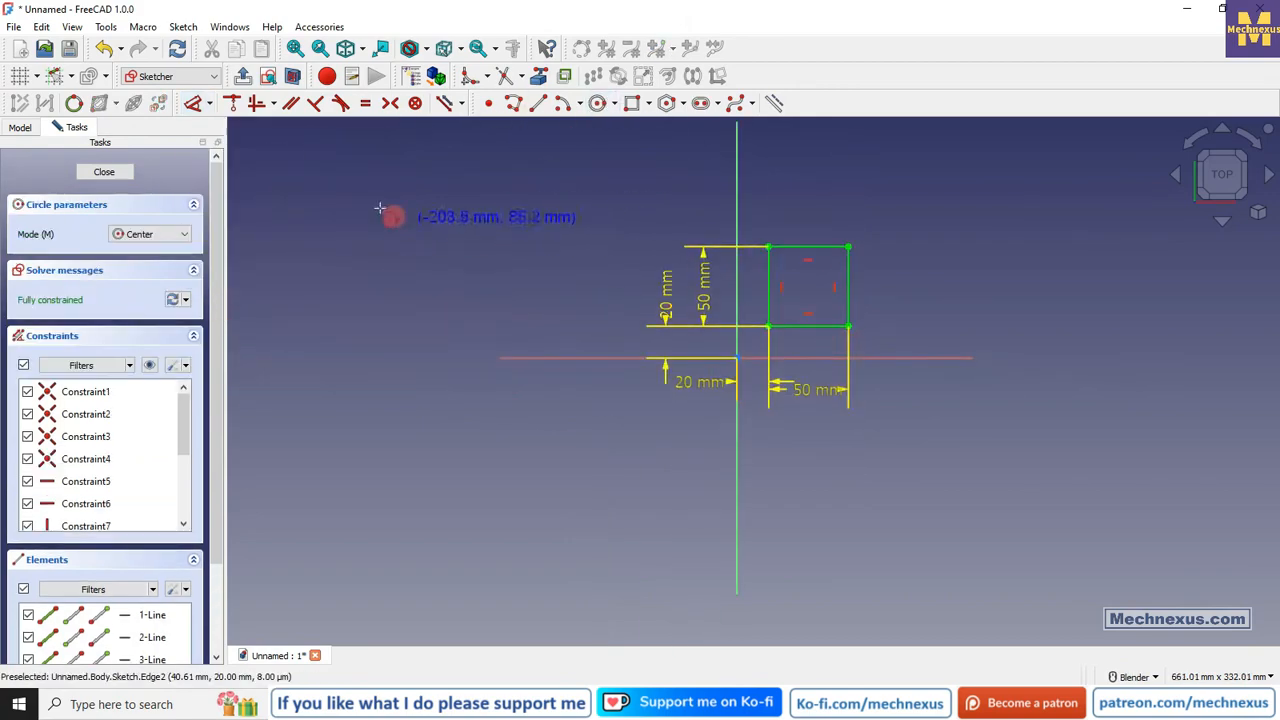
pyautogui.click(378, 205)
pyautogui.click(423, 265)
pyautogui.scroll(-2, 428, 371)
pyautogui.scroll(3, 308, 214)
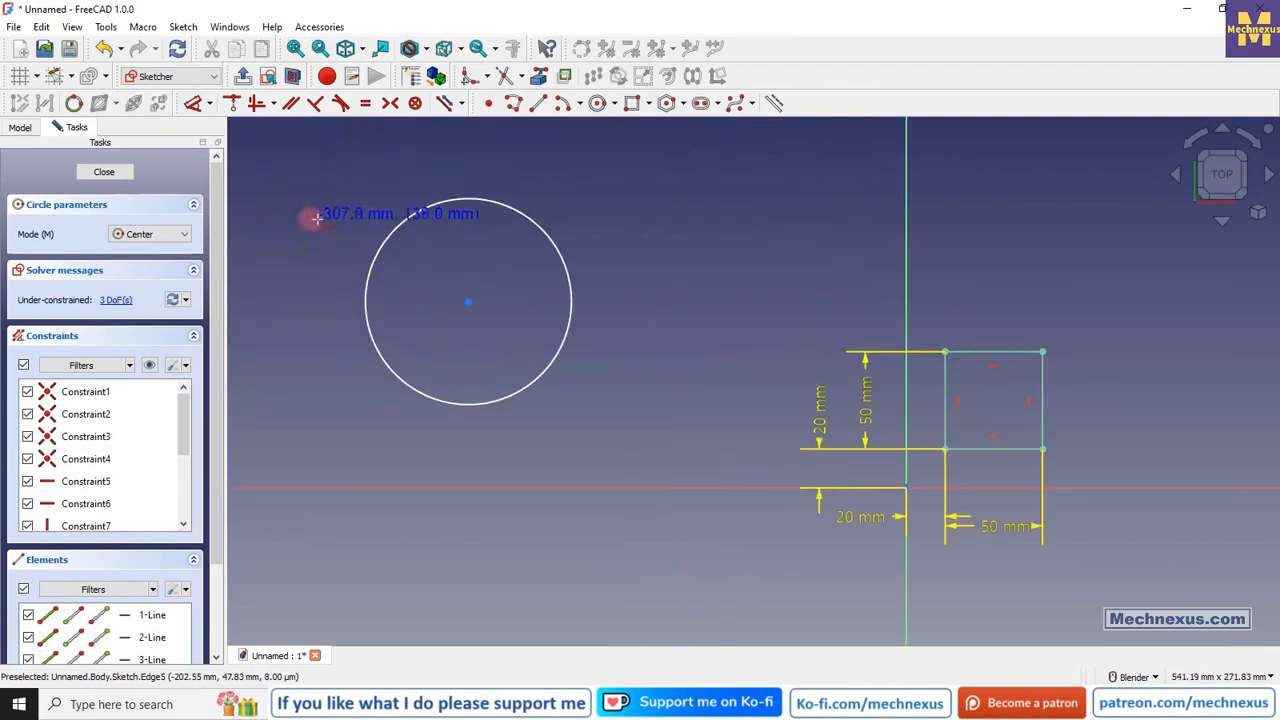
pyautogui.rightClick(318, 208)
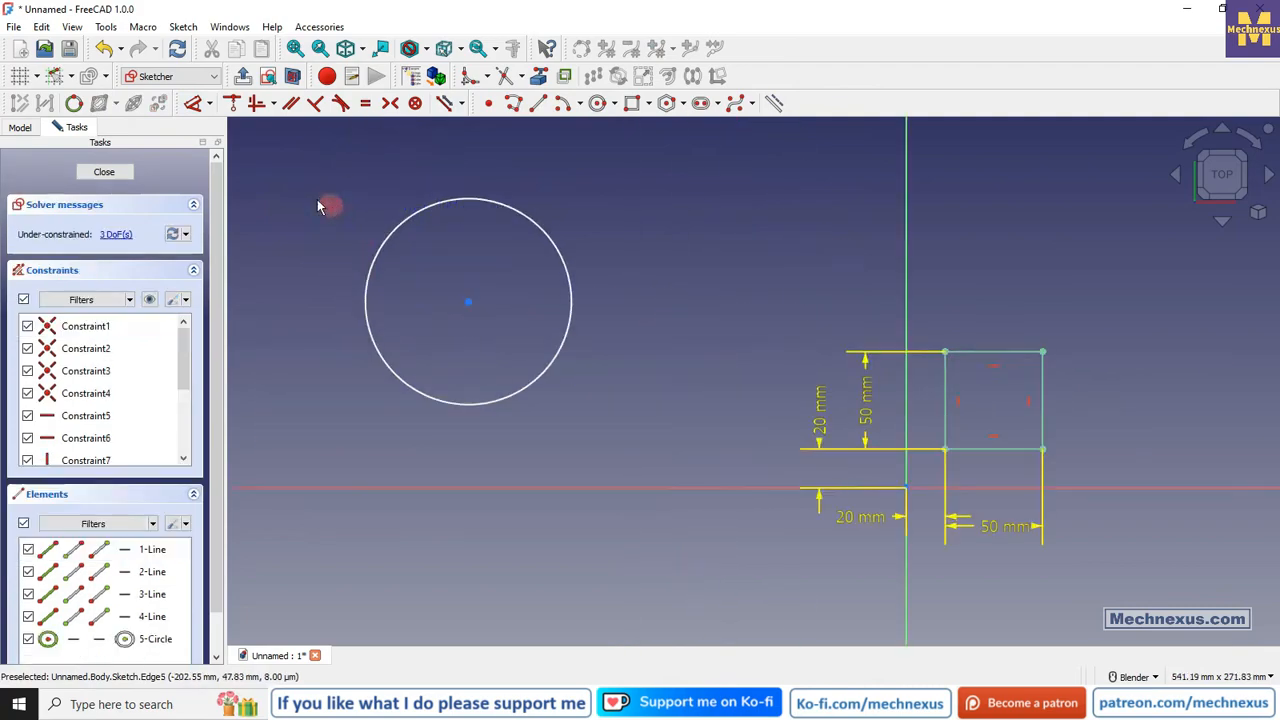
pyautogui.click(194, 104)
pyautogui.click(495, 204)
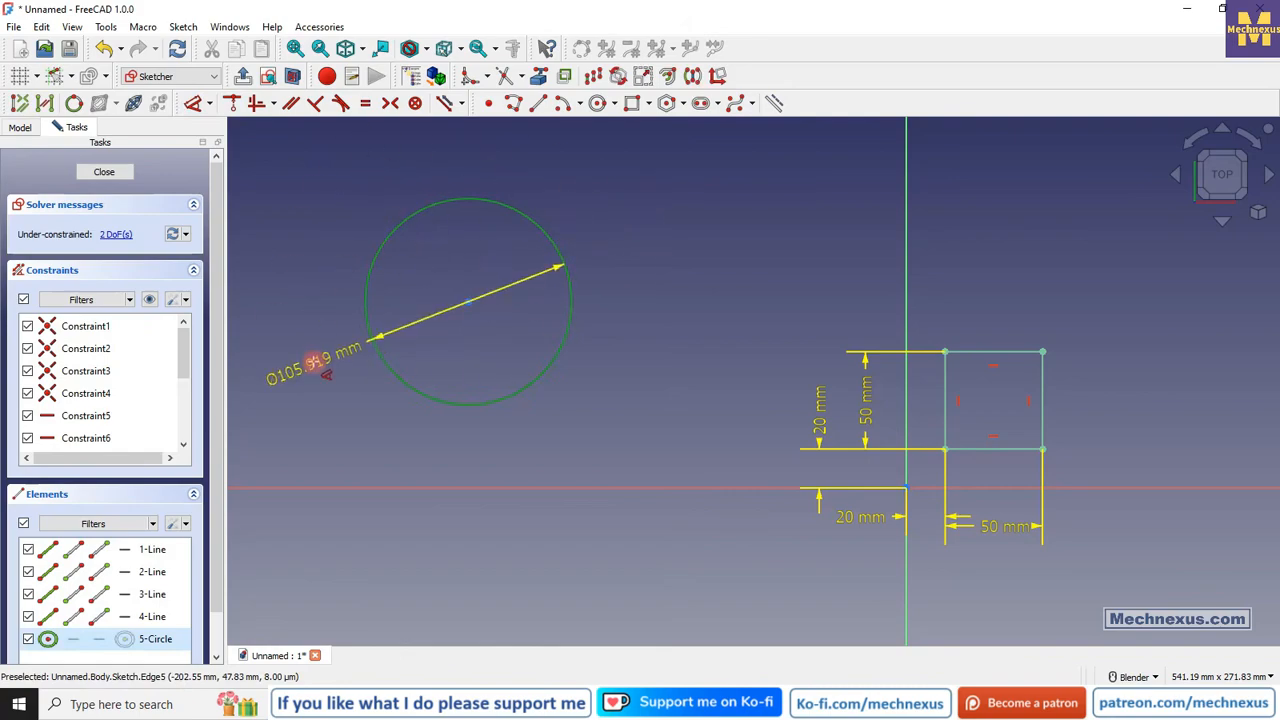
pyautogui.rightClick(315, 362)
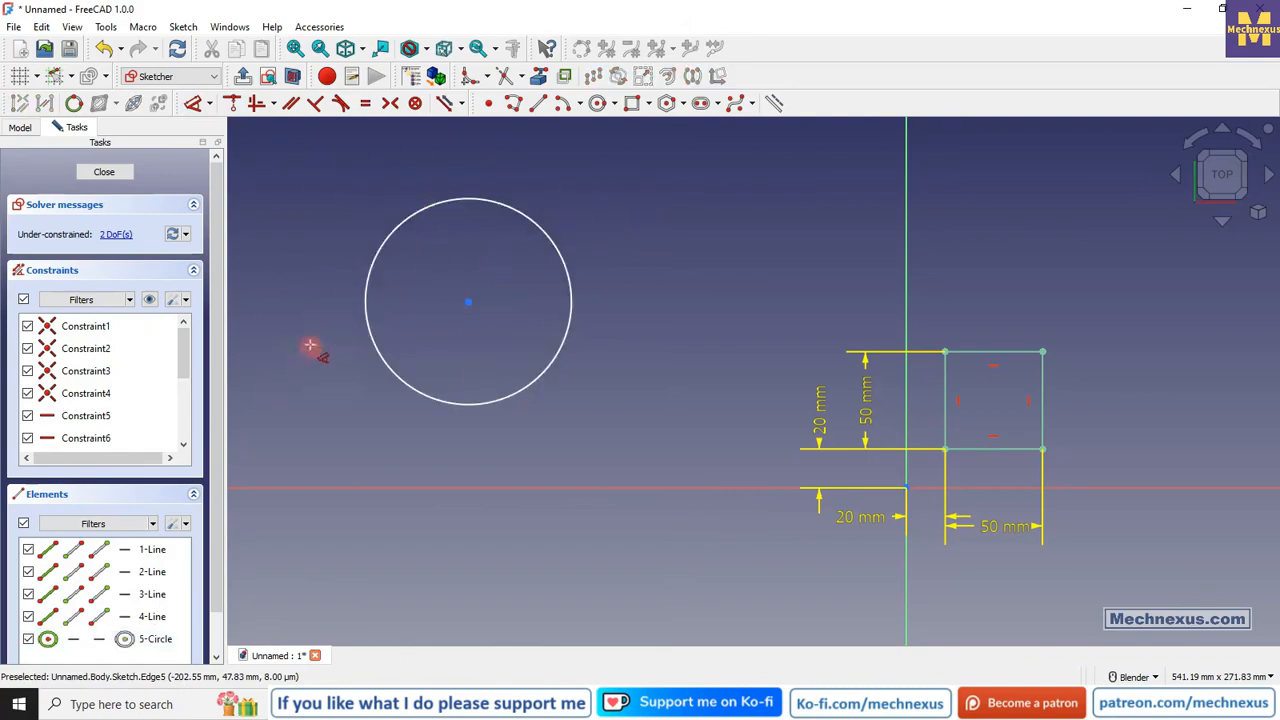
# Constrain the circle's diameter to 100 mm and move the dimension label slightly outward.
pyautogui.click(209, 104)
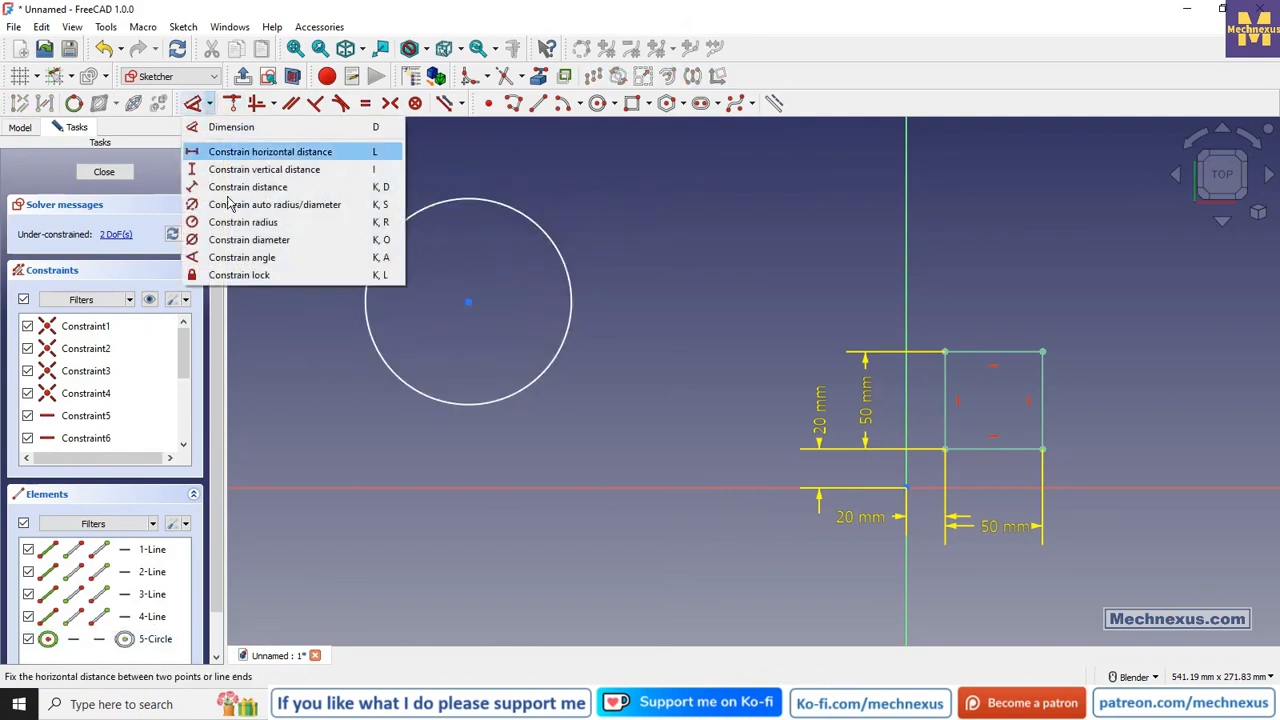
pyautogui.click(226, 241)
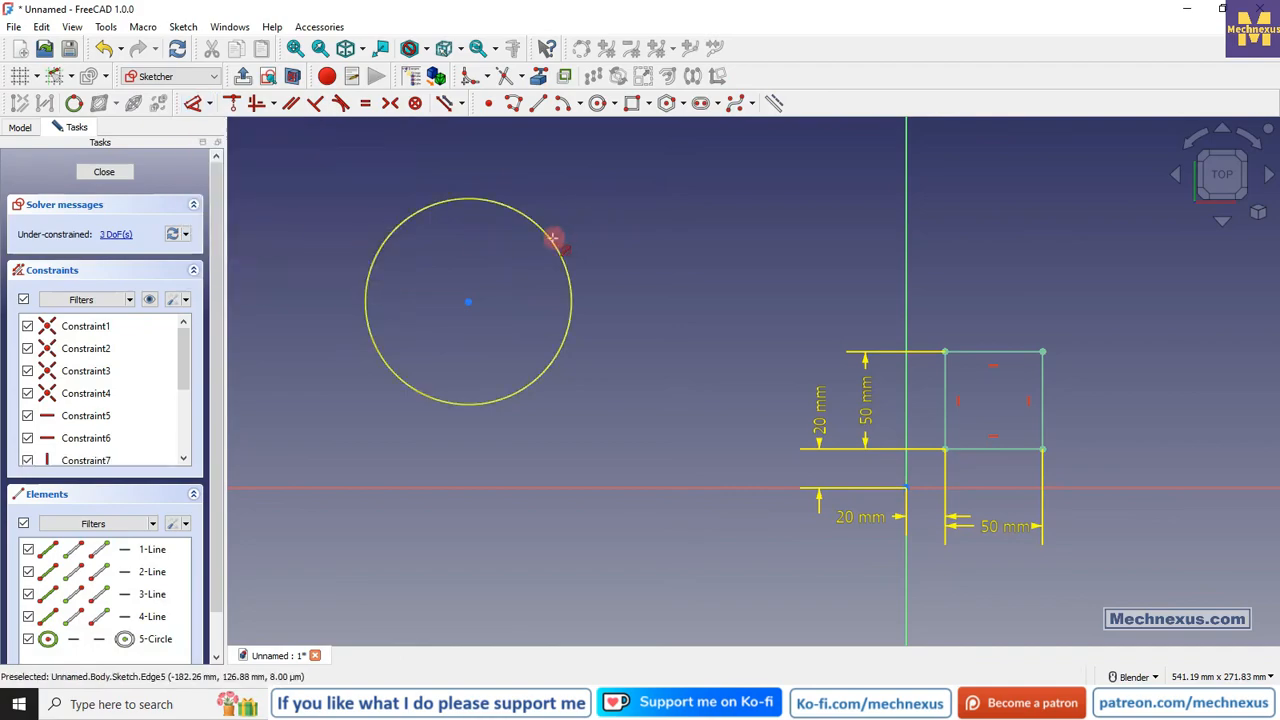
pyautogui.click(556, 241)
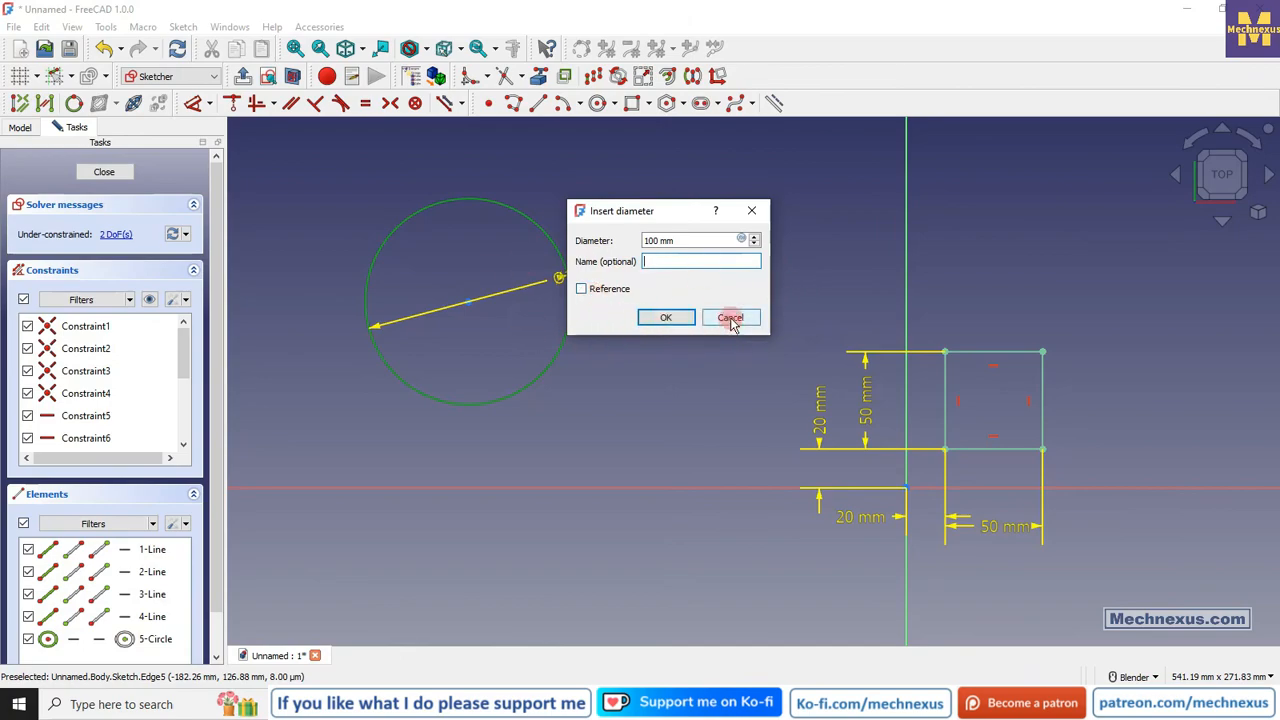
pyautogui.click(660, 318)
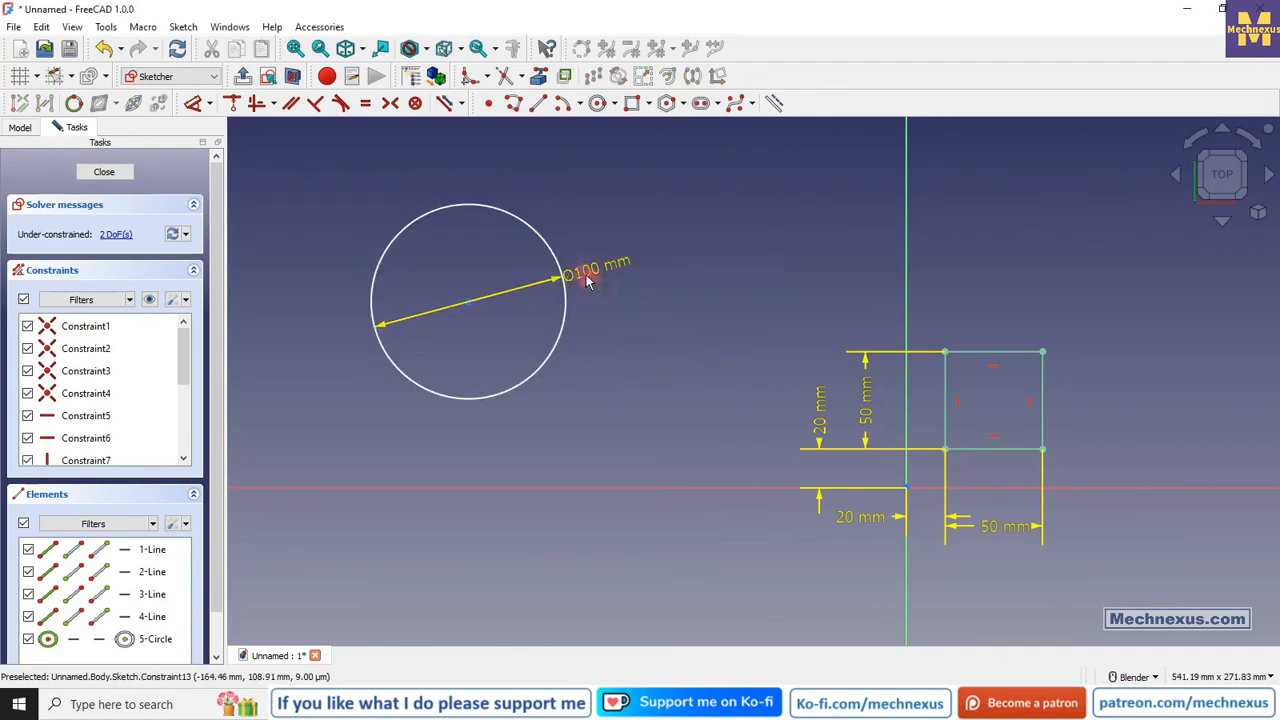
pyautogui.moveTo(590, 268); pyautogui.dragTo(600, 265)
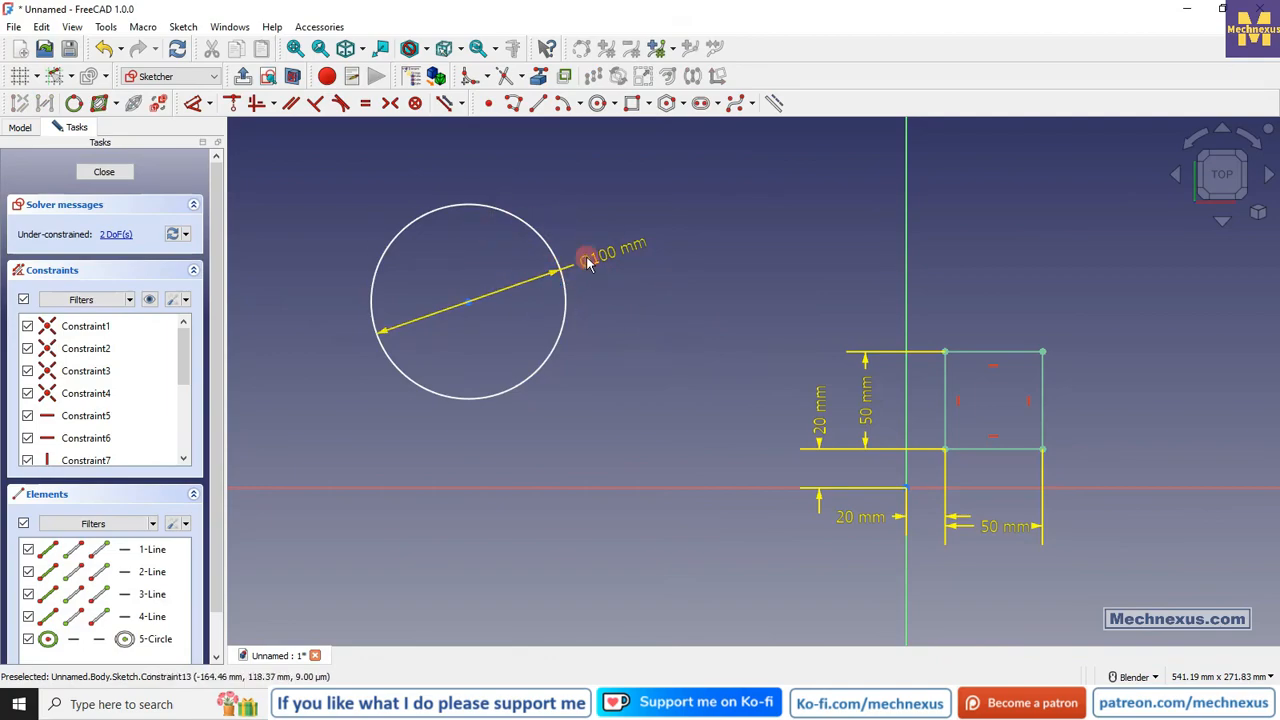
# Constrain the horizontal distance between the circle's centre and the origin to 200 mm, placing the dimension below the X axis.
pyautogui.click(190, 106)
pyautogui.click(468, 300)
pyautogui.scroll(-2, 490, 245)
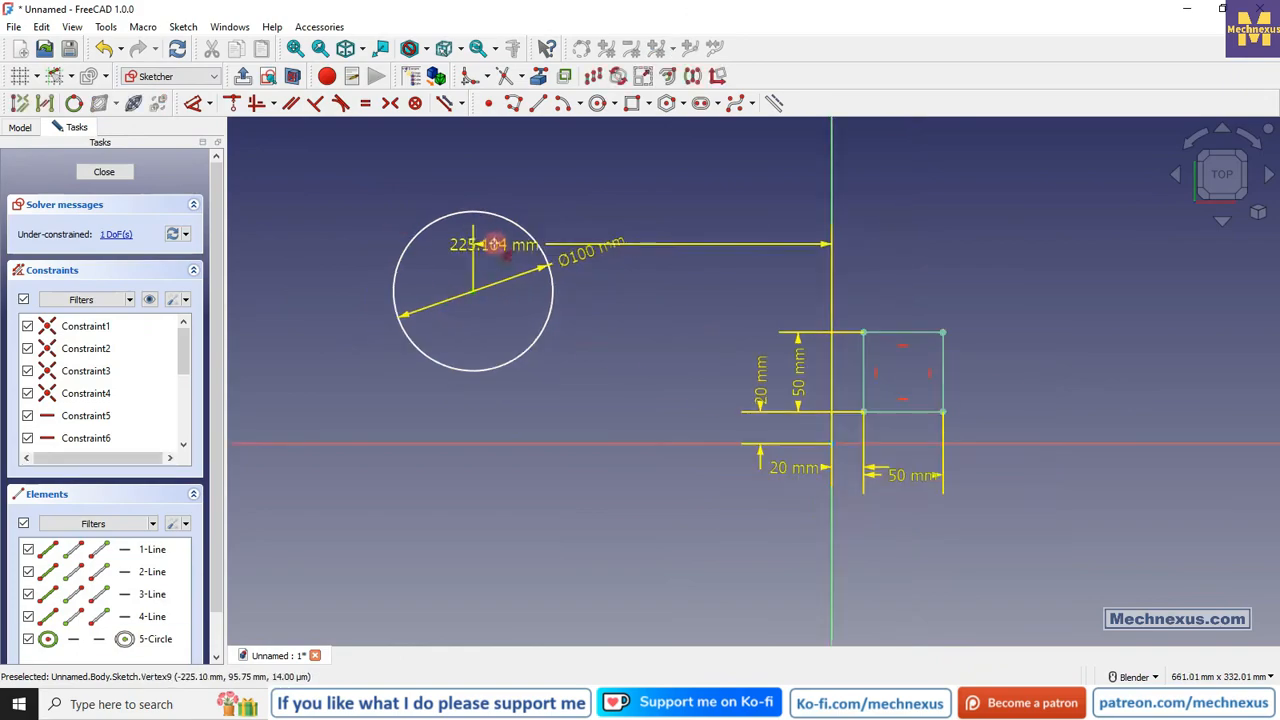
pyautogui.click(692, 522)
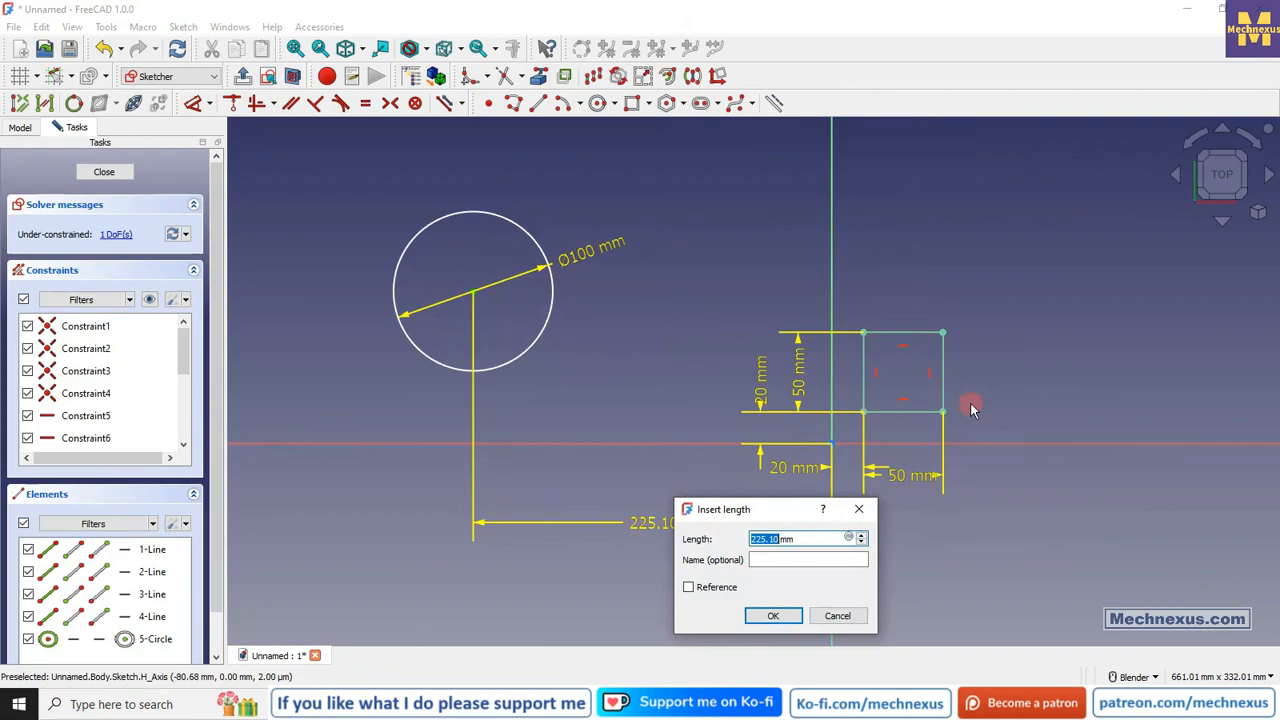
pyautogui.press('Return')
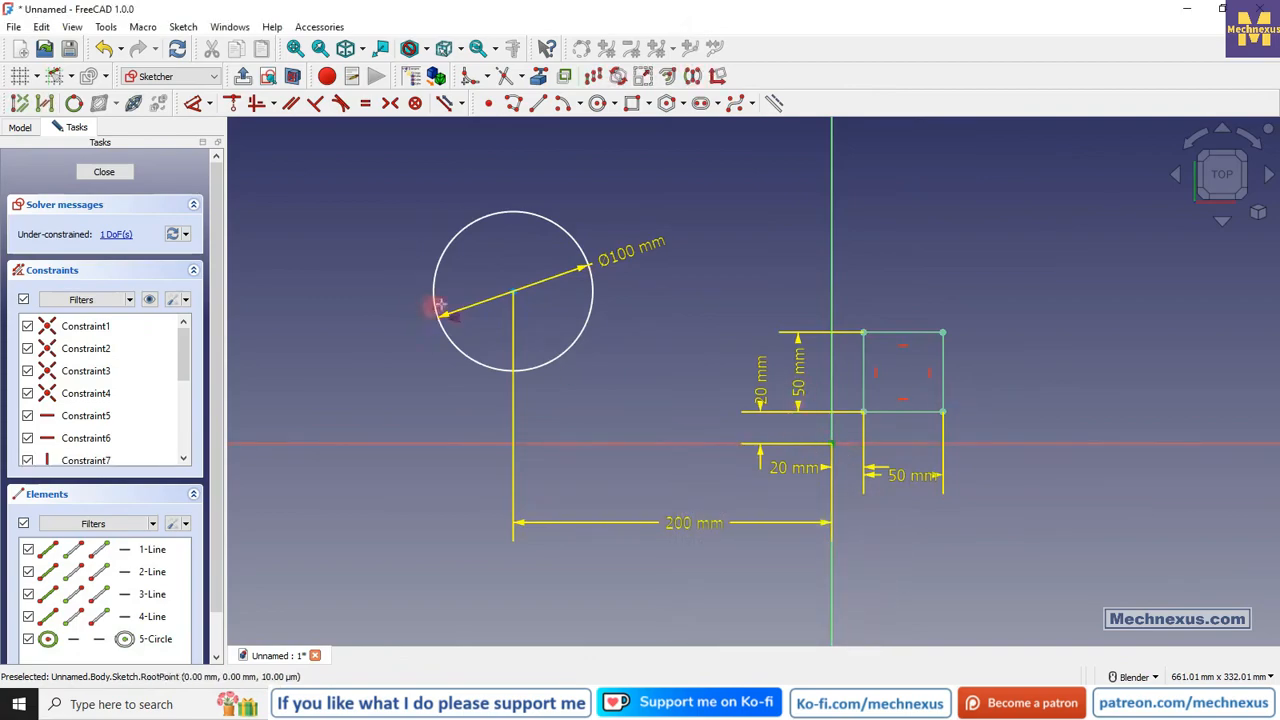
# Constrain the vertical distance between the circle's centre and the origin to 100 mm and move the diameter label farther from the circle.
pyautogui.click(514, 291)
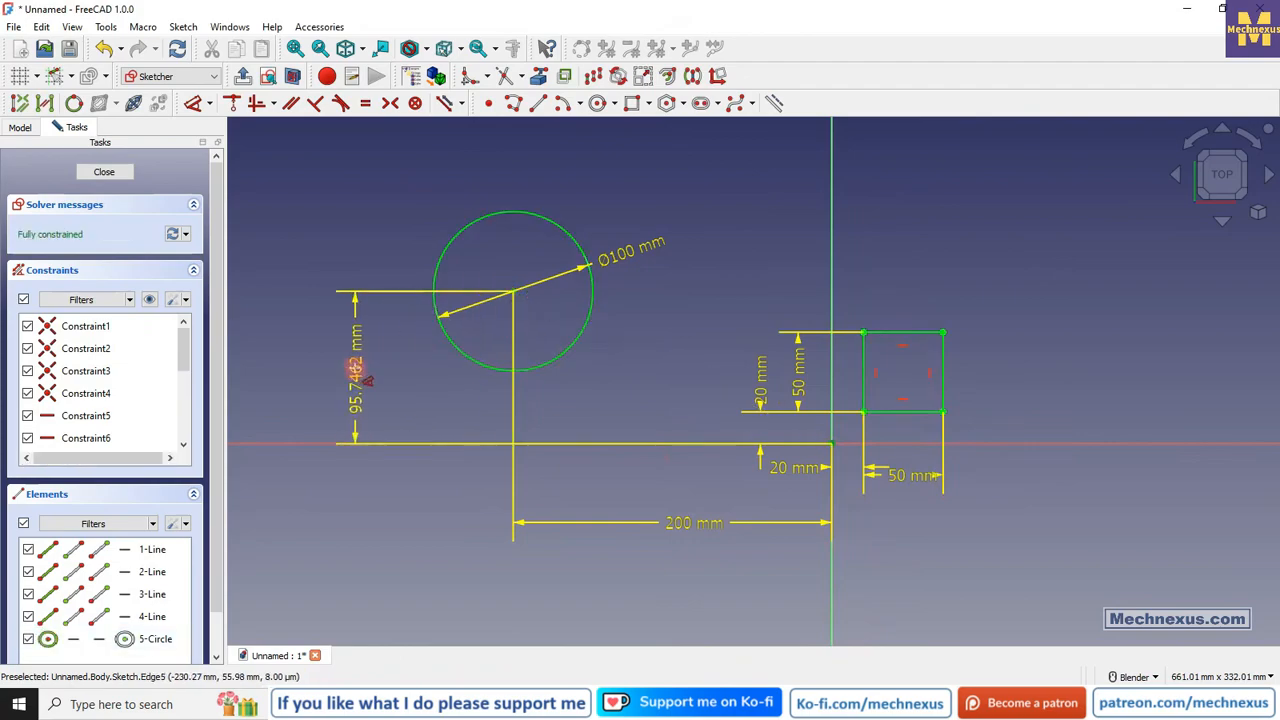
pyautogui.click(362, 378)
pyautogui.press('Return')
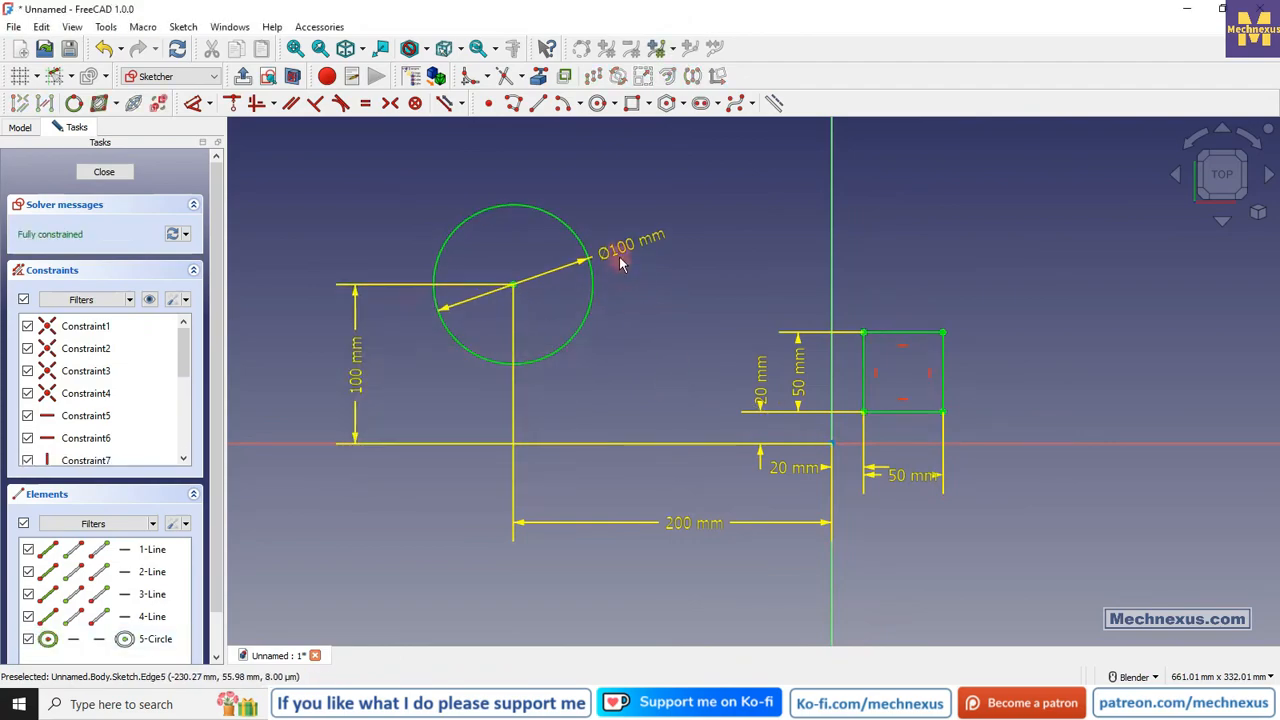
pyautogui.moveTo(619, 251); pyautogui.dragTo(668, 212)
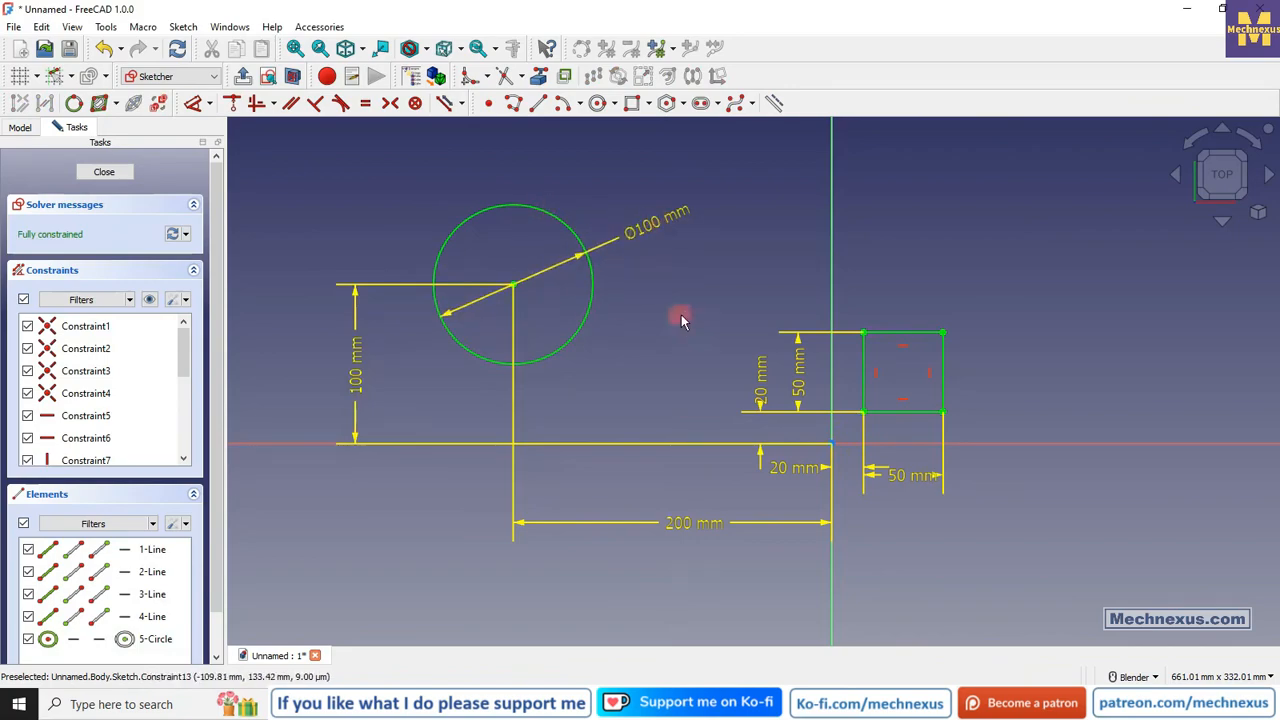
# Add a radius dimension to the circle as a reference and move its label outward beneath the diameter label.
pyautogui.click(210, 104)
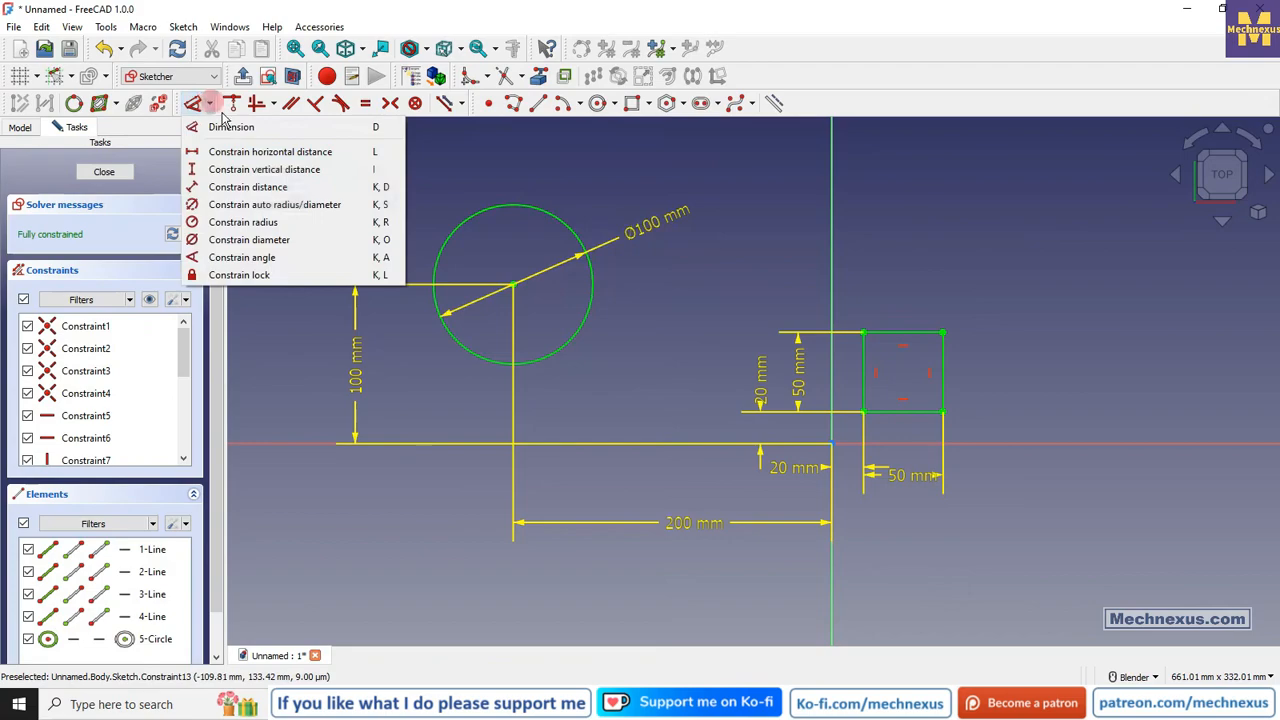
pyautogui.click(215, 224)
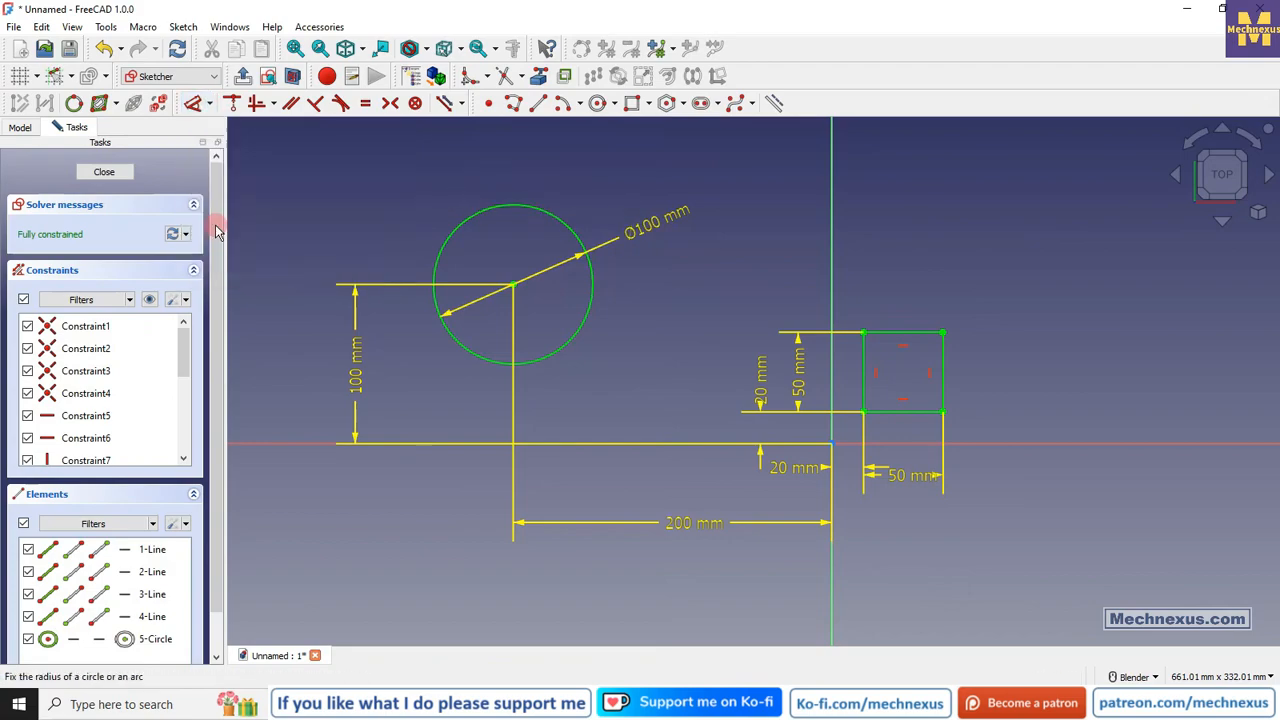
pyautogui.click(531, 207)
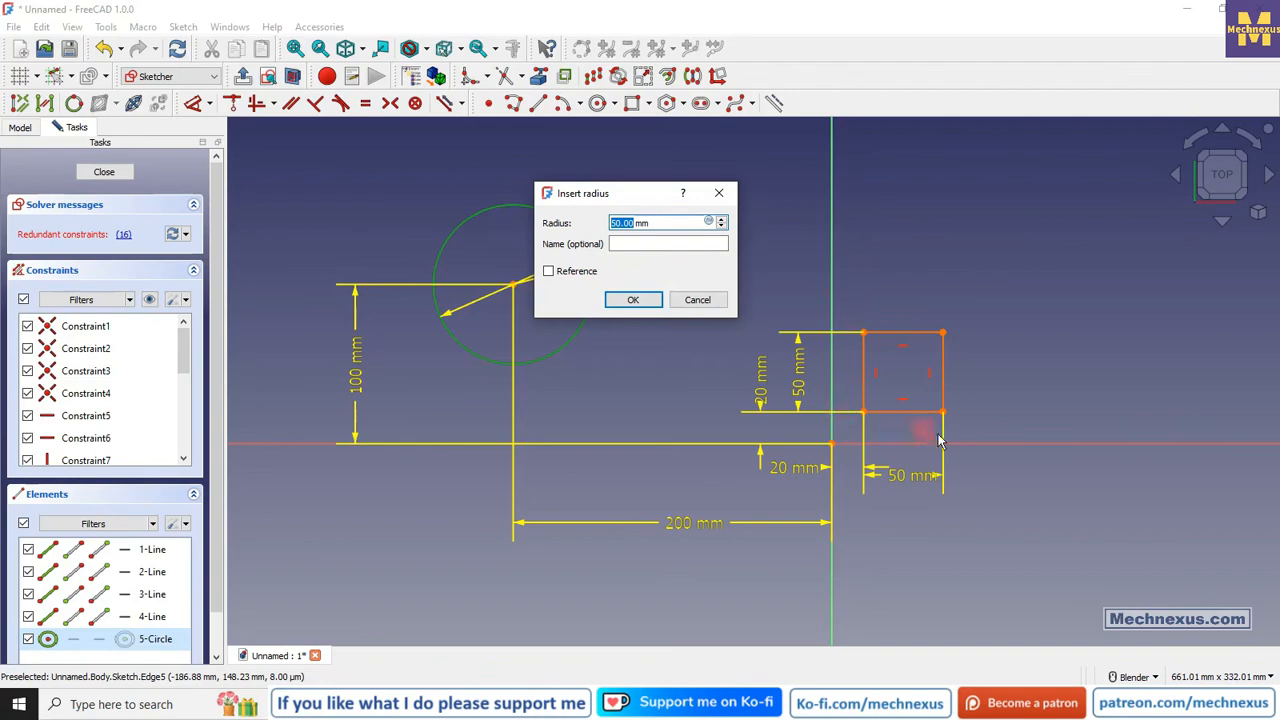
pyautogui.click(548, 272)
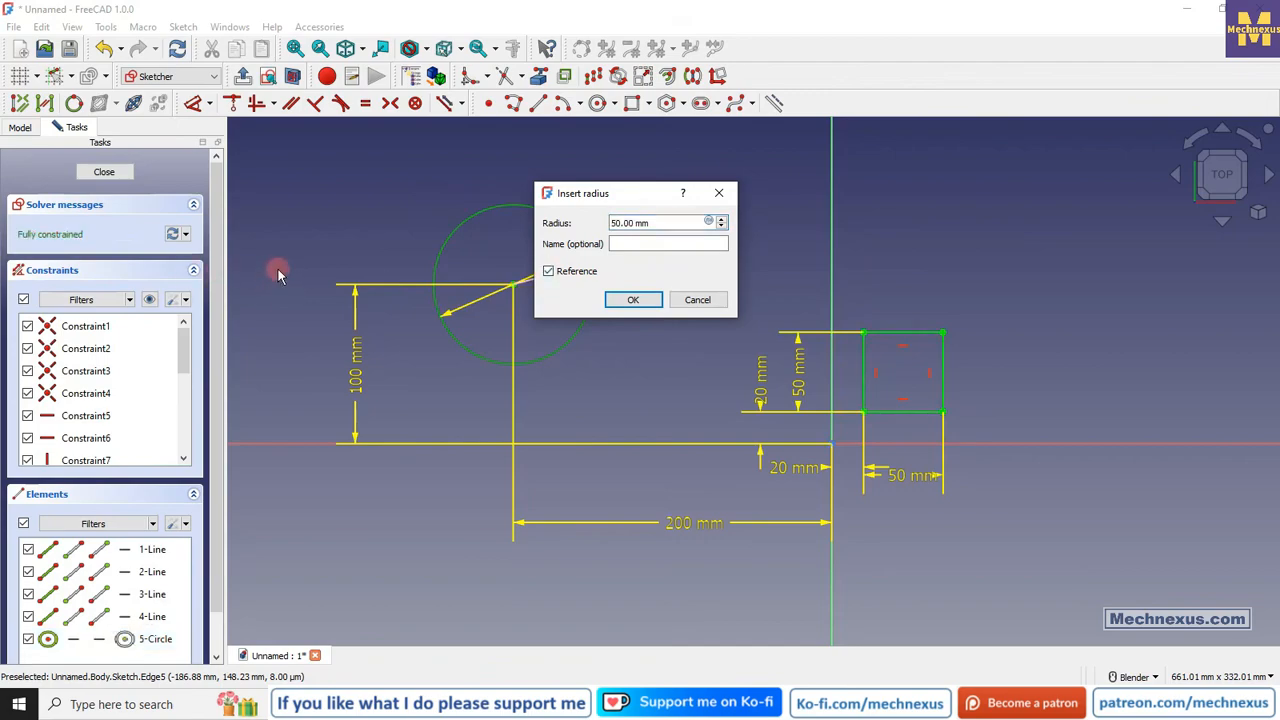
pyautogui.click(643, 306)
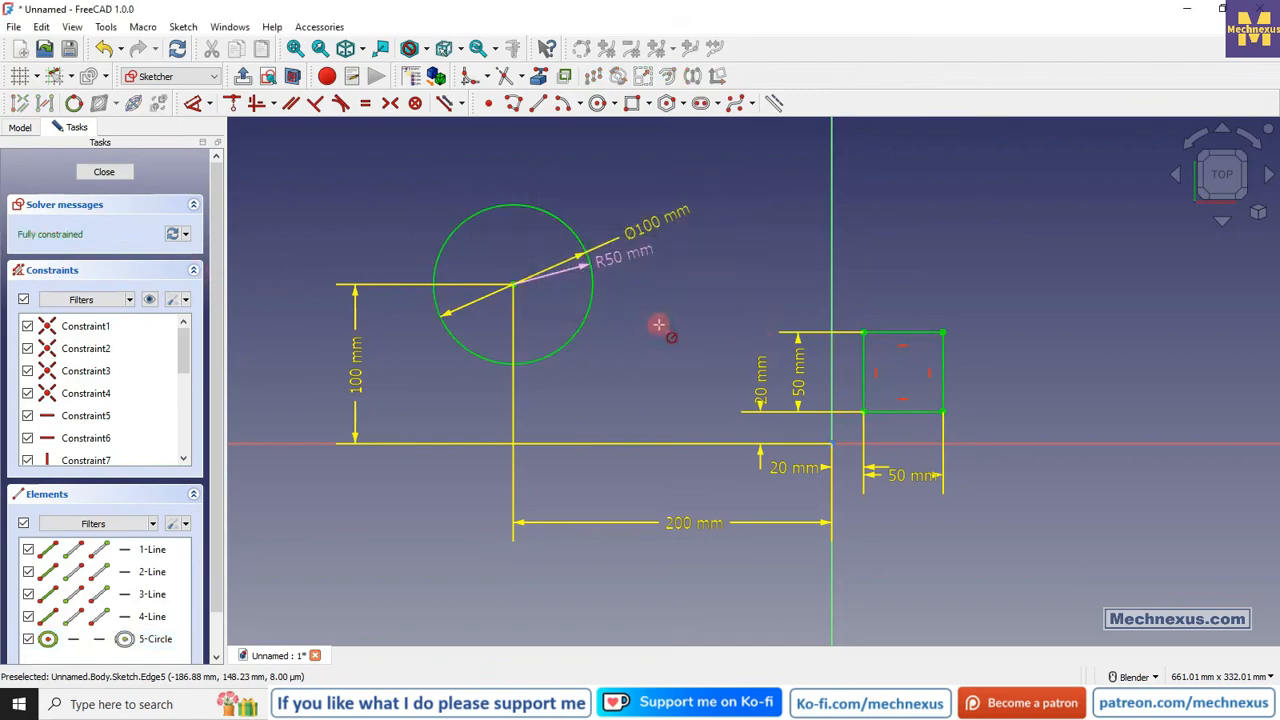
pyautogui.moveTo(633, 266); pyautogui.dragTo(655, 270)
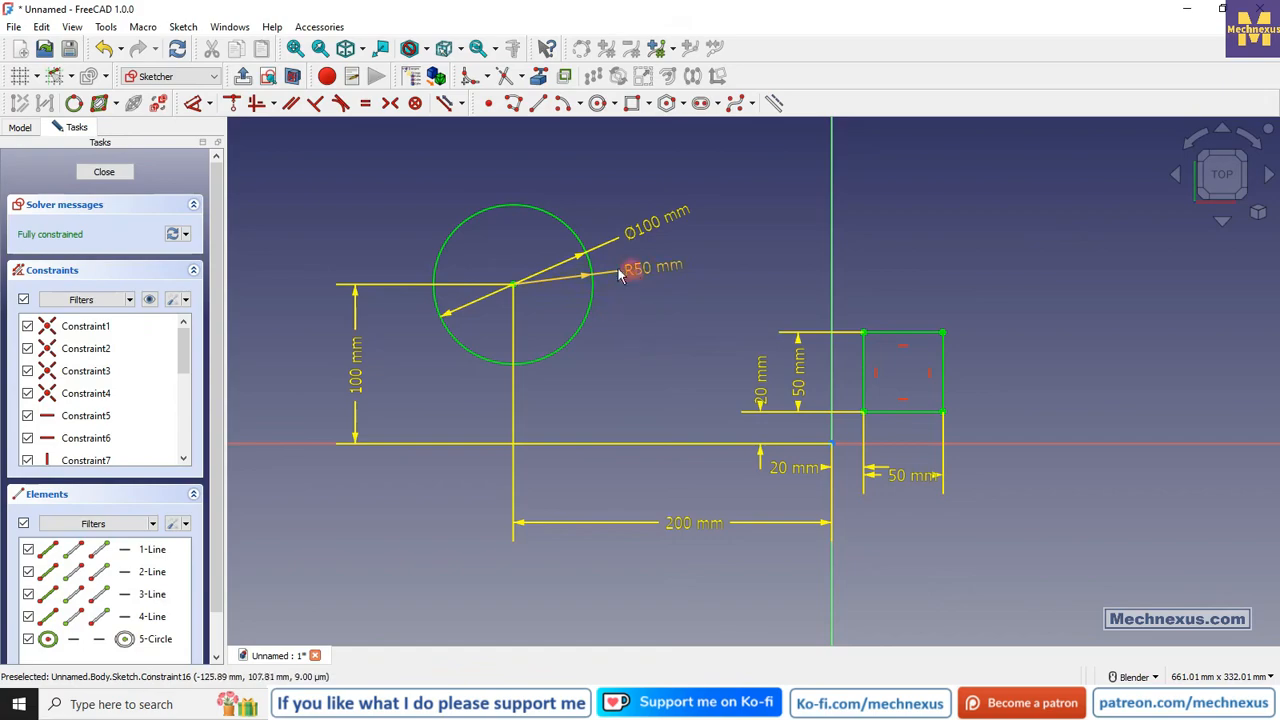
pyautogui.click(620, 276)
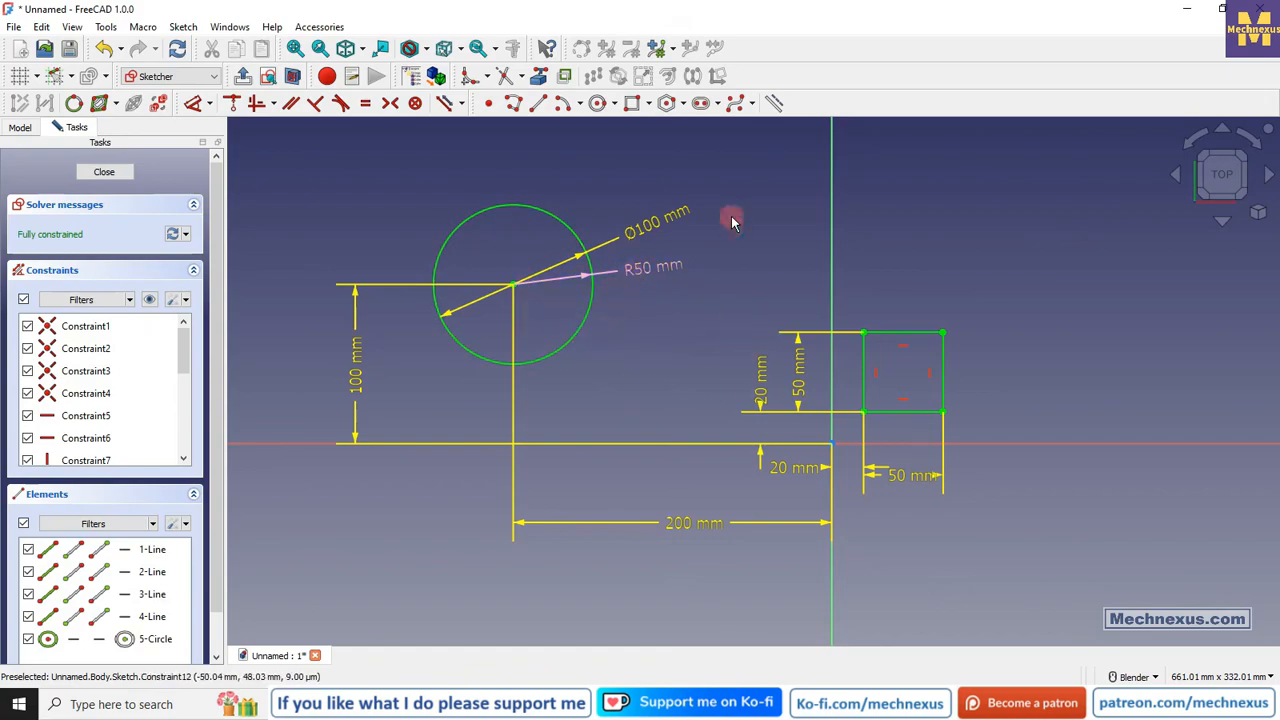
# Change the circle's diameter dimension to a reference and turn off Reference for its radius dimension.
pyautogui.doubleClick(639, 234)
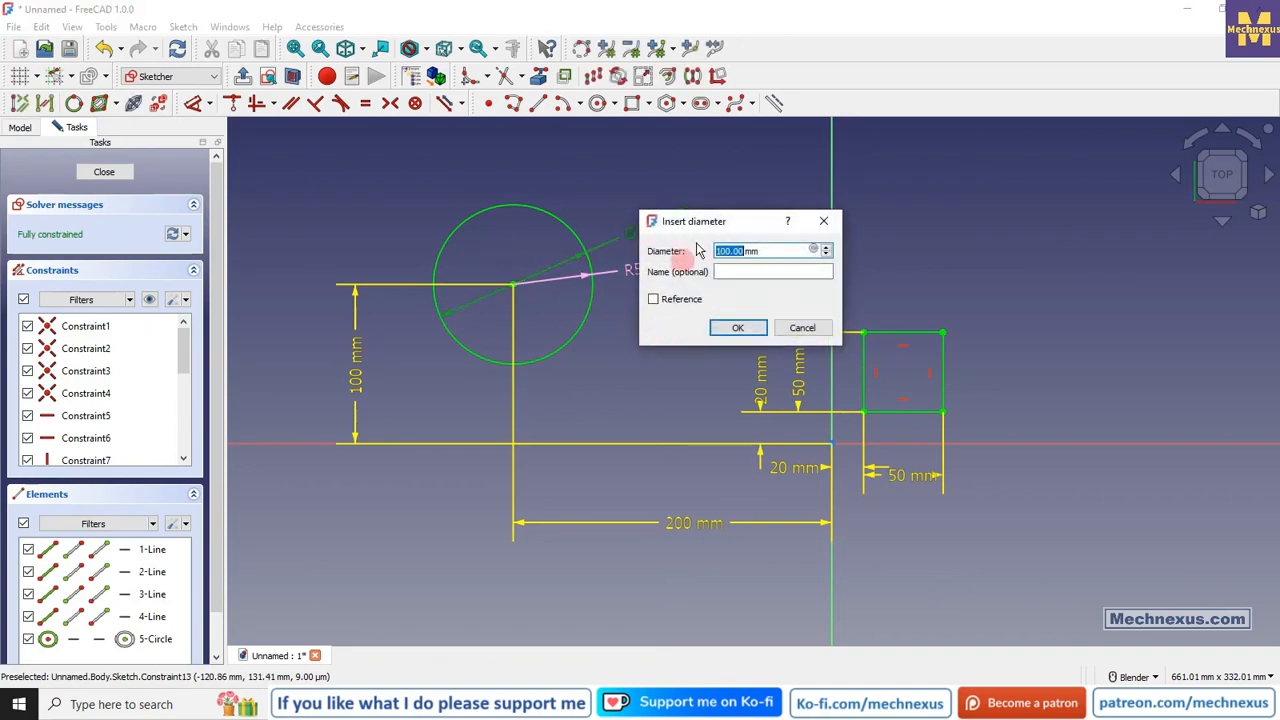
pyautogui.click(654, 300)
pyautogui.click(736, 327)
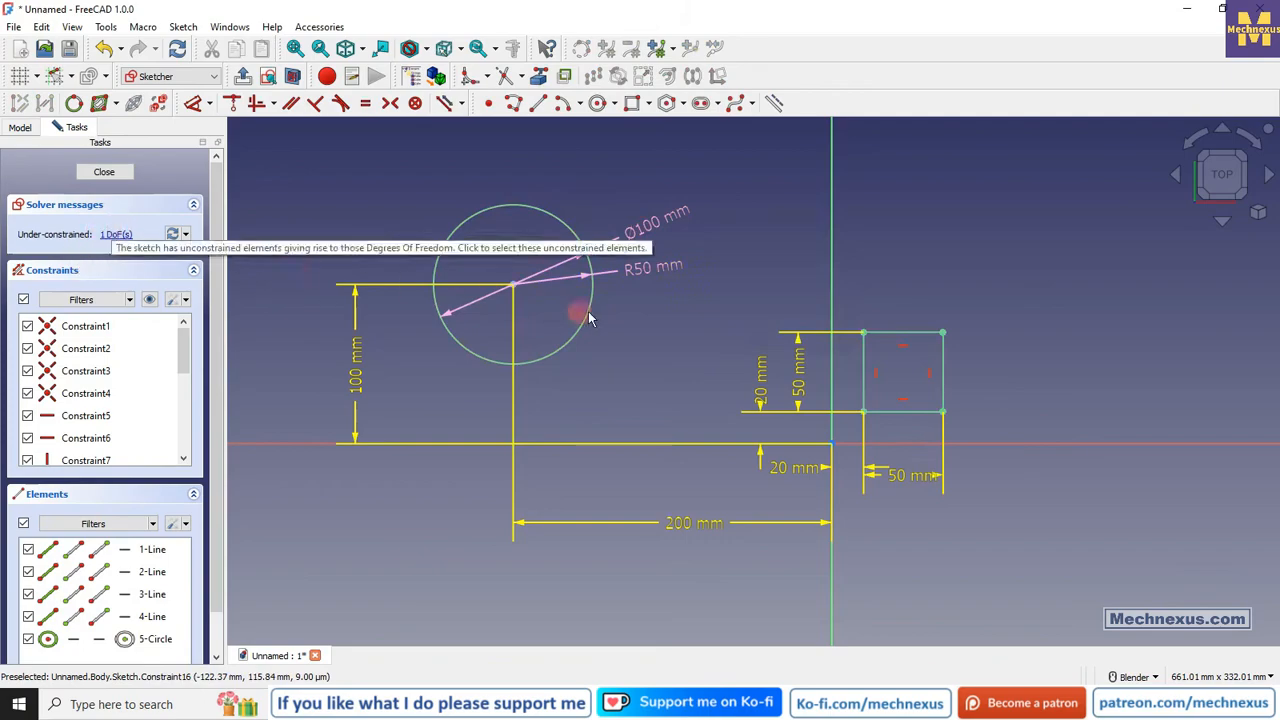
pyautogui.doubleClick(643, 270)
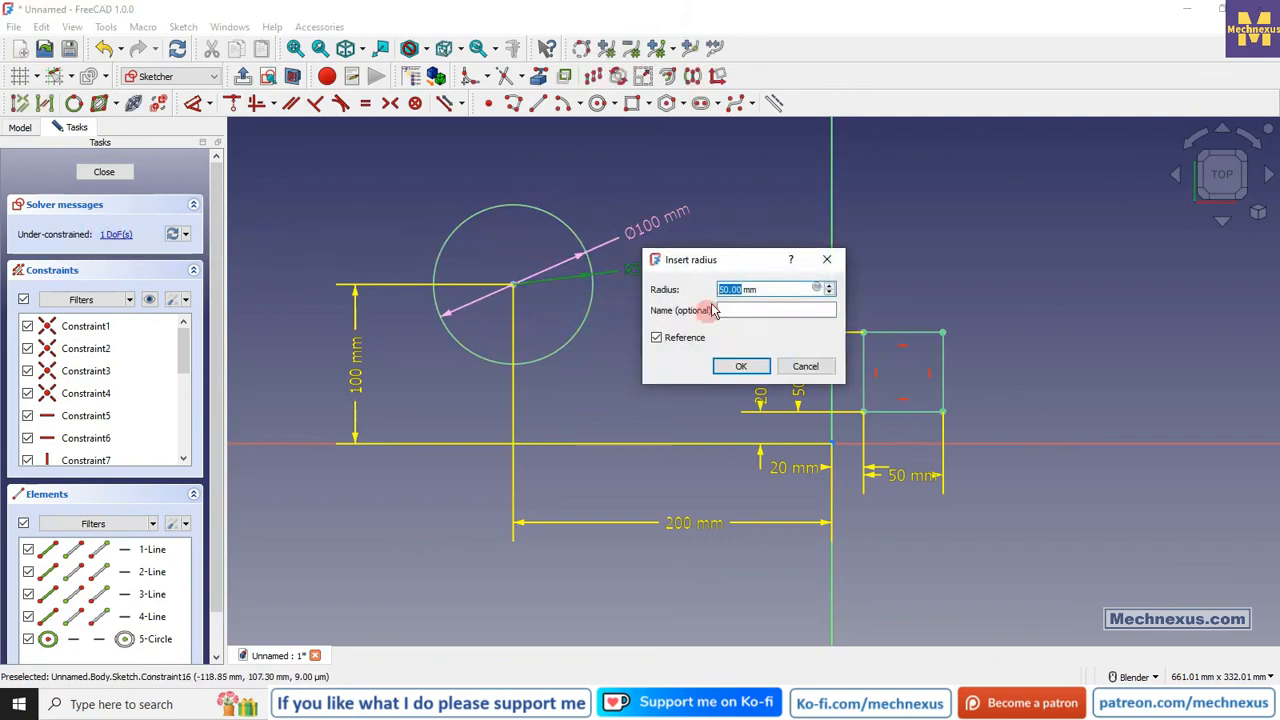
pyautogui.click(657, 339)
pyautogui.click(741, 366)
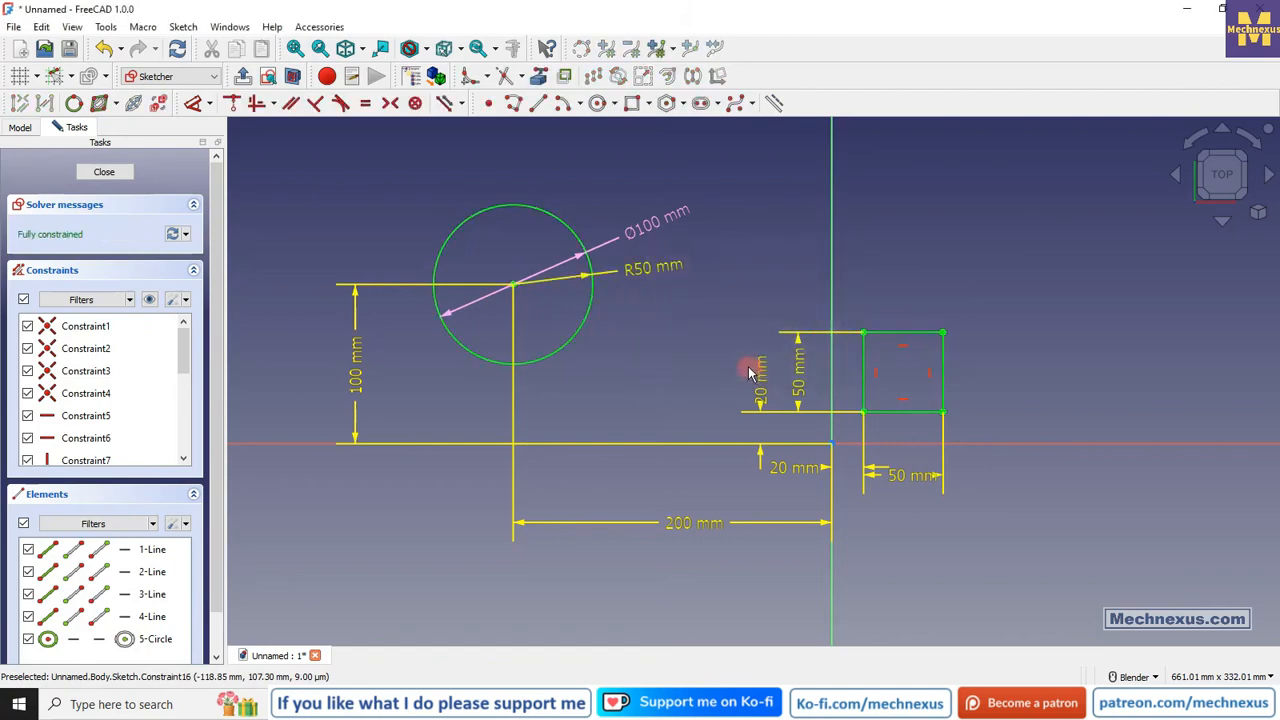
pyautogui.click(142, 237)
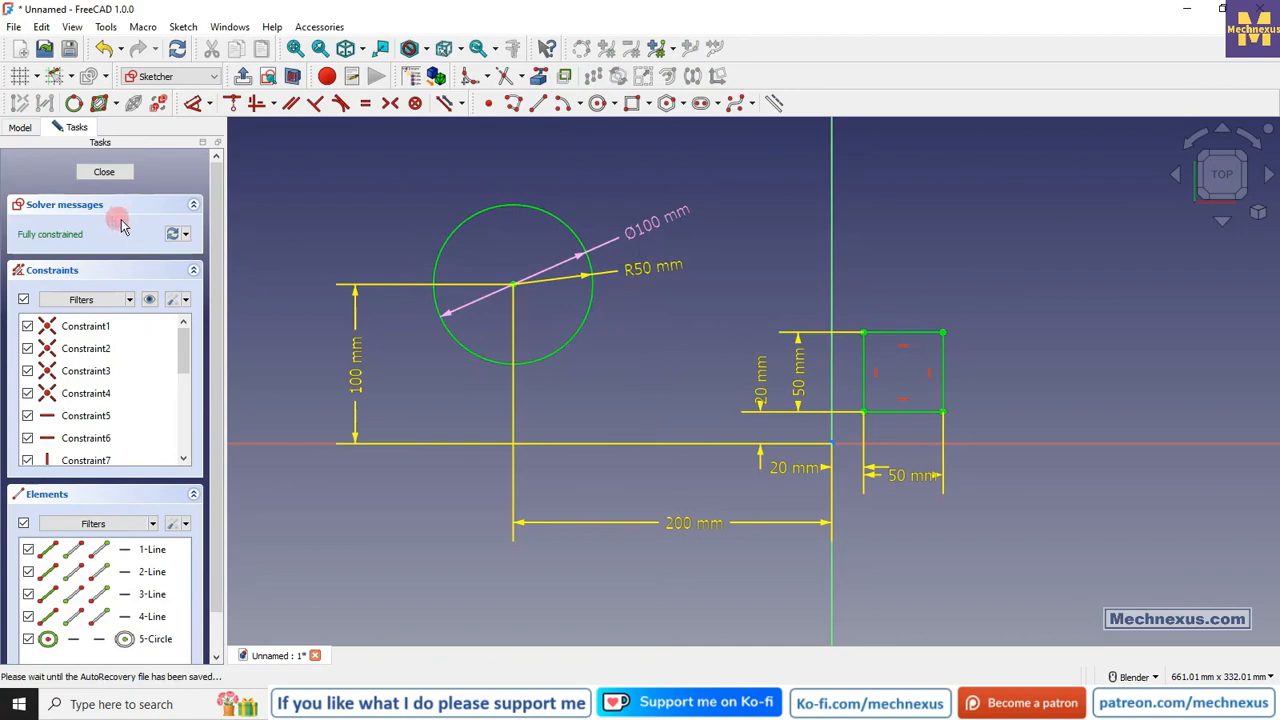
# Reposition the circle's diameter label, the square's vertical offset dimension and the circle's horizontal distance dimension for a clearer layout.
pyautogui.moveTo(634, 208); pyautogui.dragTo(607, 200)
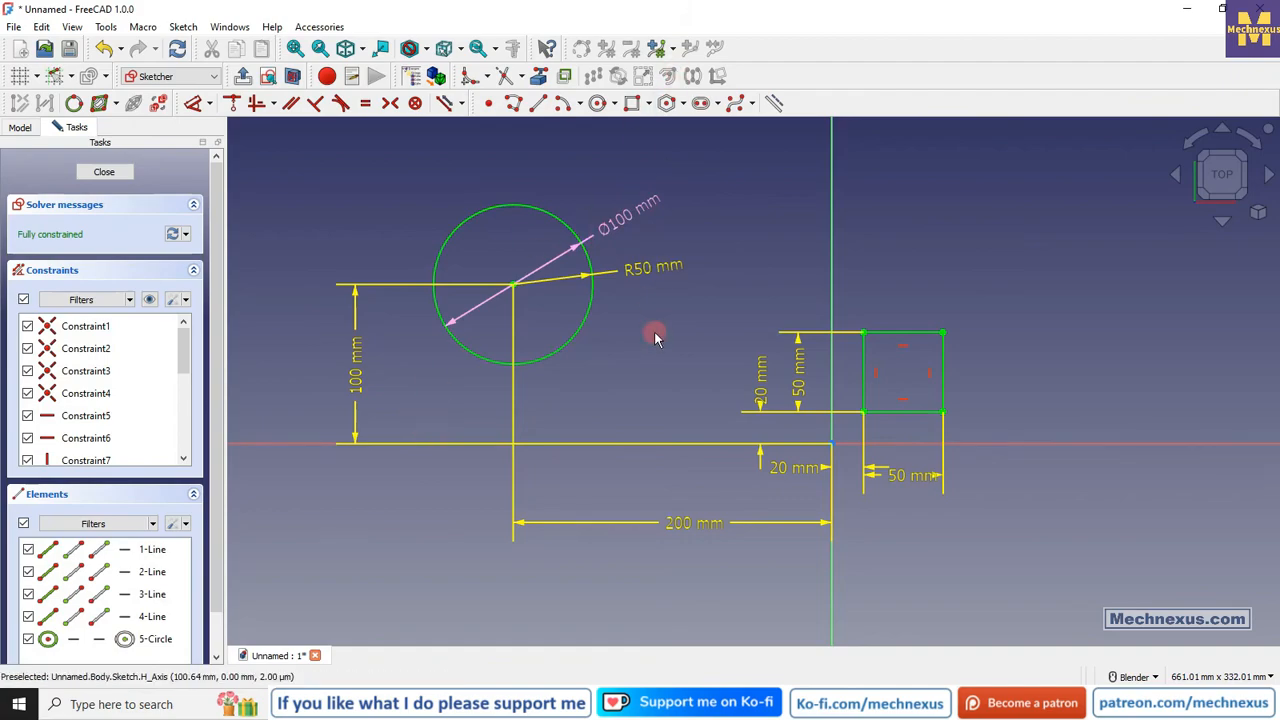
pyautogui.moveTo(761, 368); pyautogui.dragTo(730, 355)
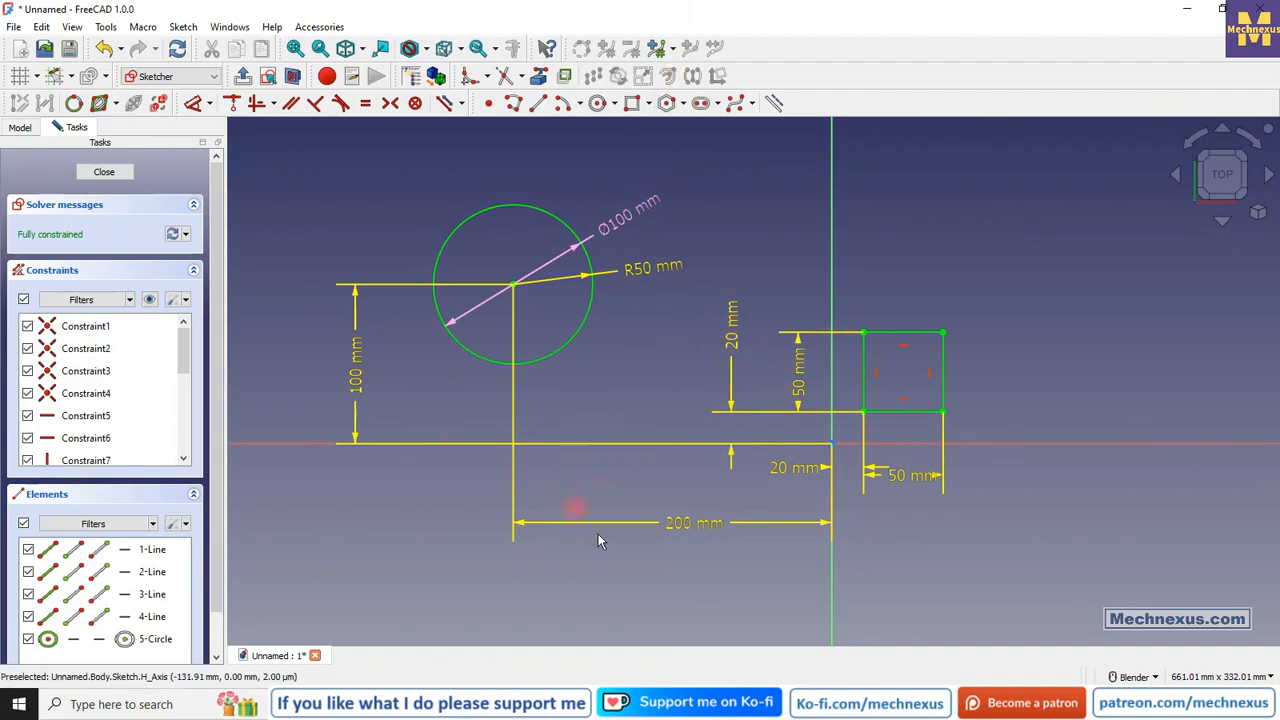
pyautogui.moveTo(692, 525); pyautogui.dragTo(644, 512)
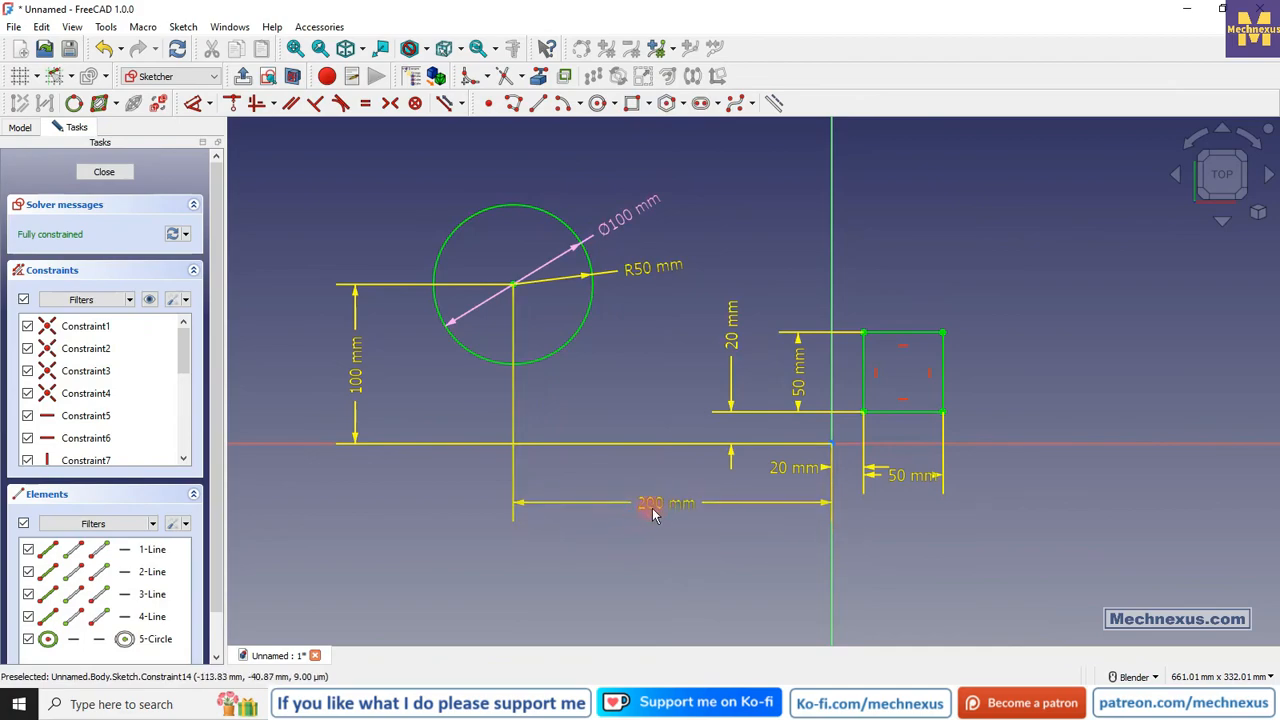
# Set the horizontal distance between the circle's centre and the origin to 210 mm.
pyautogui.doubleClick(658, 508)
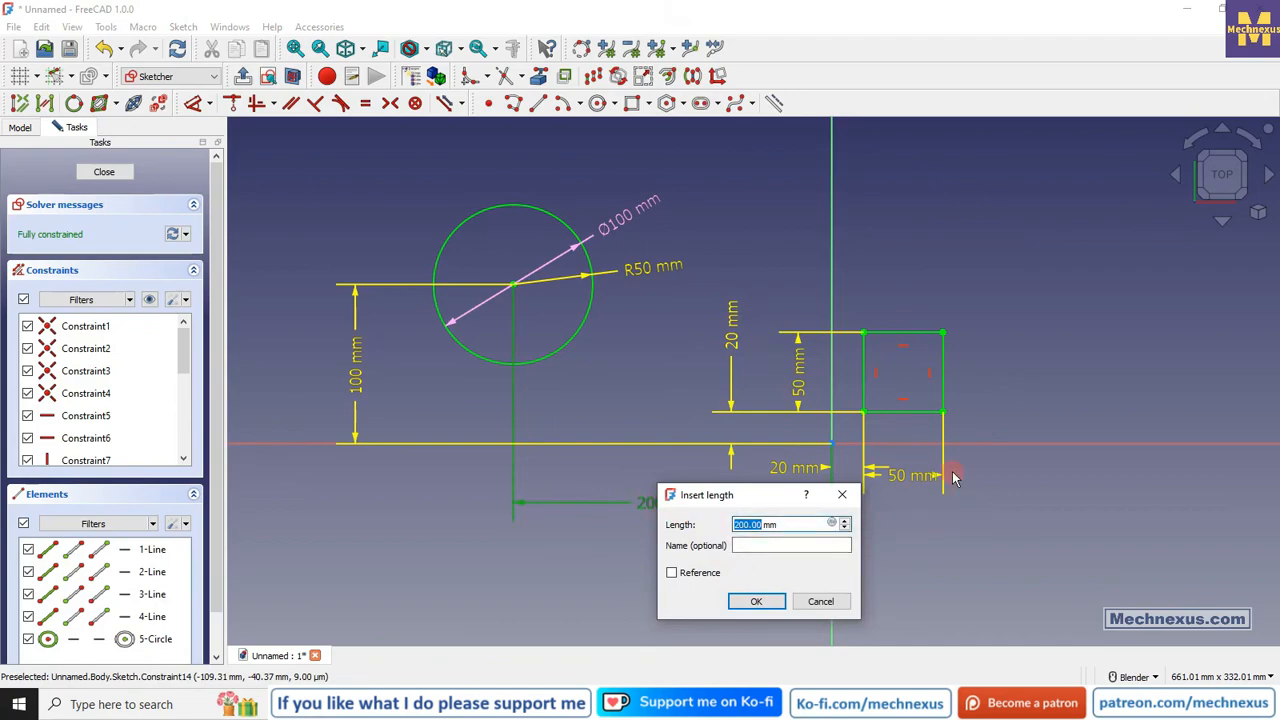
pyautogui.press('Return')
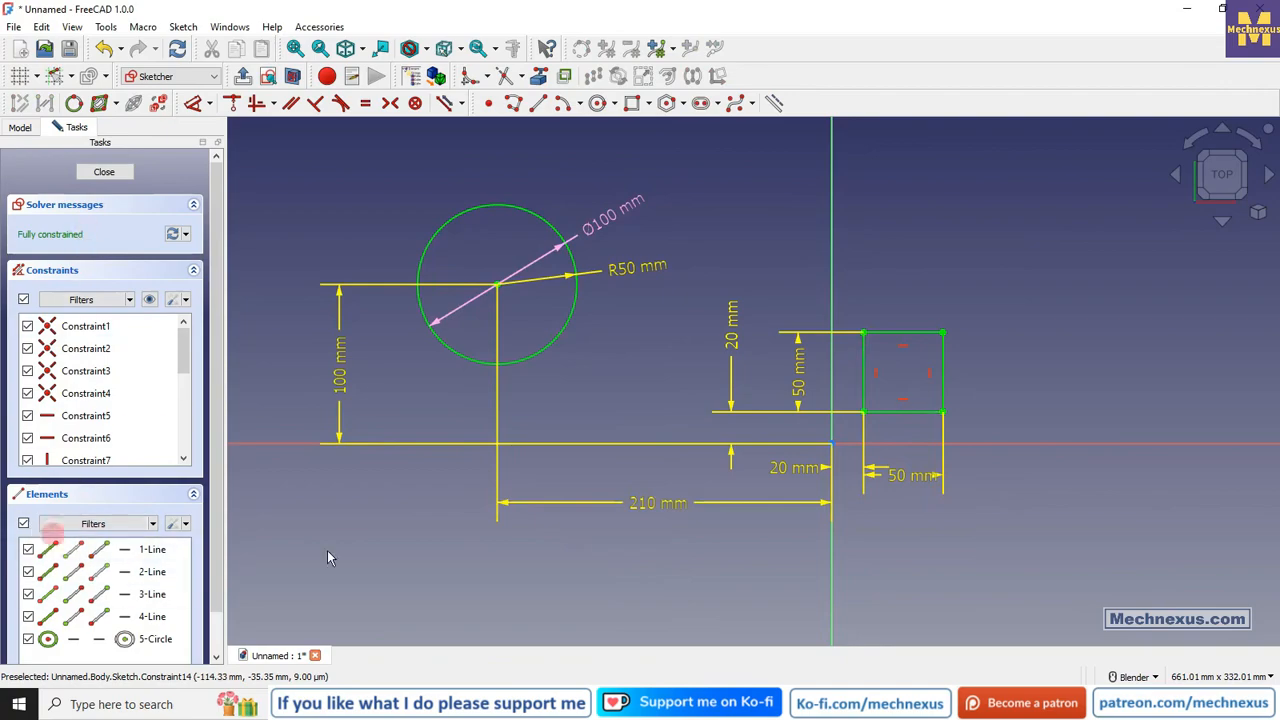
# Locate the circle's horizontal distance constraint among the sketch's listed constraints and open its value without changing it.
pyautogui.click(643, 507)
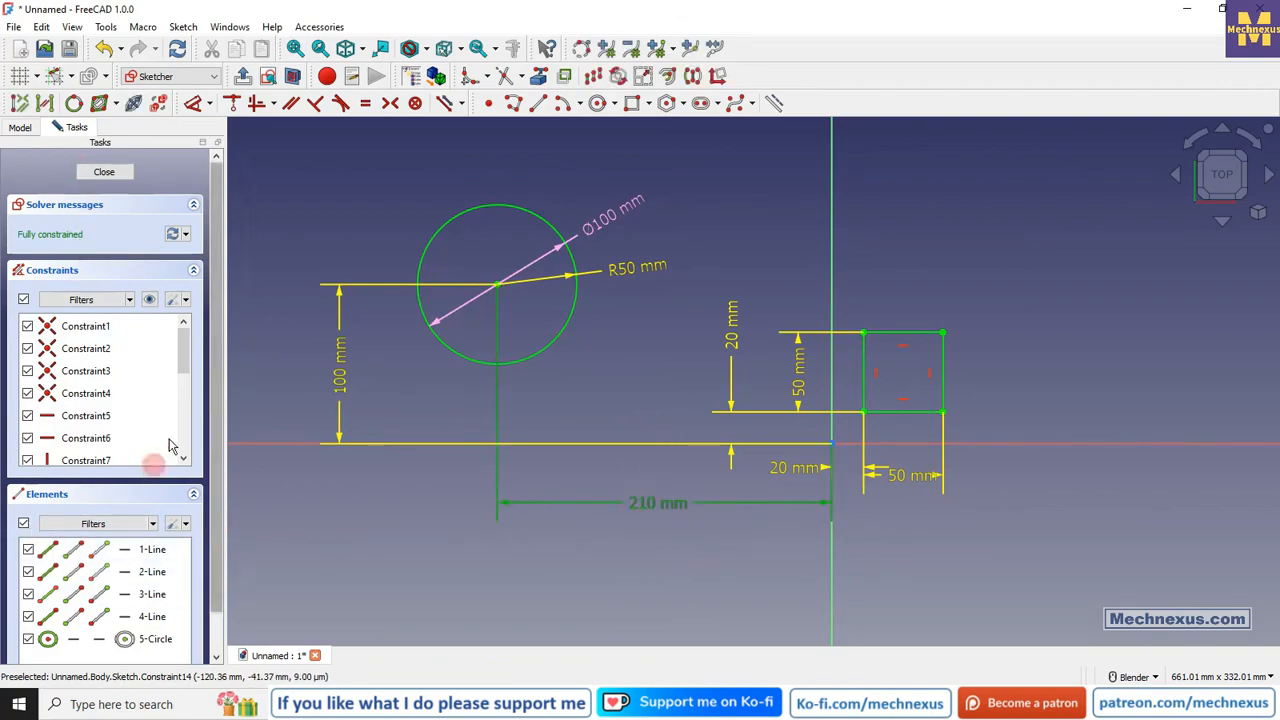
pyautogui.moveTo(187, 362); pyautogui.dragTo(192, 446)
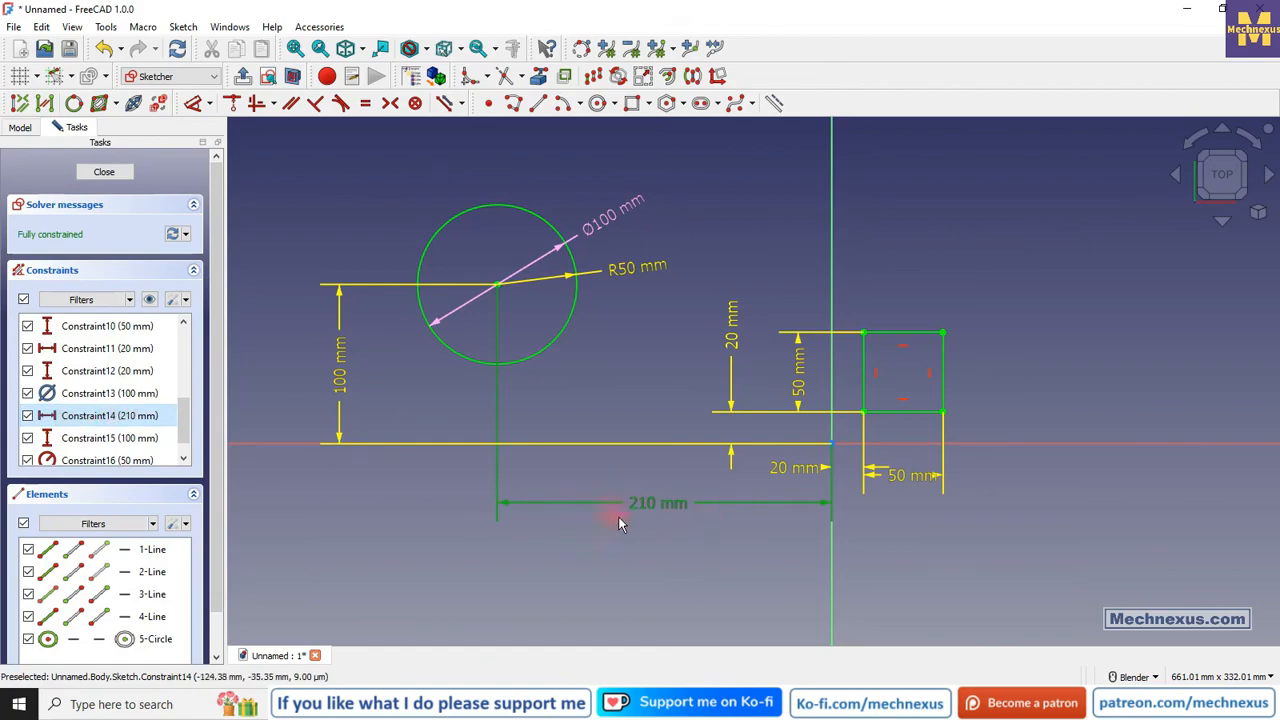
pyautogui.doubleClick(135, 416)
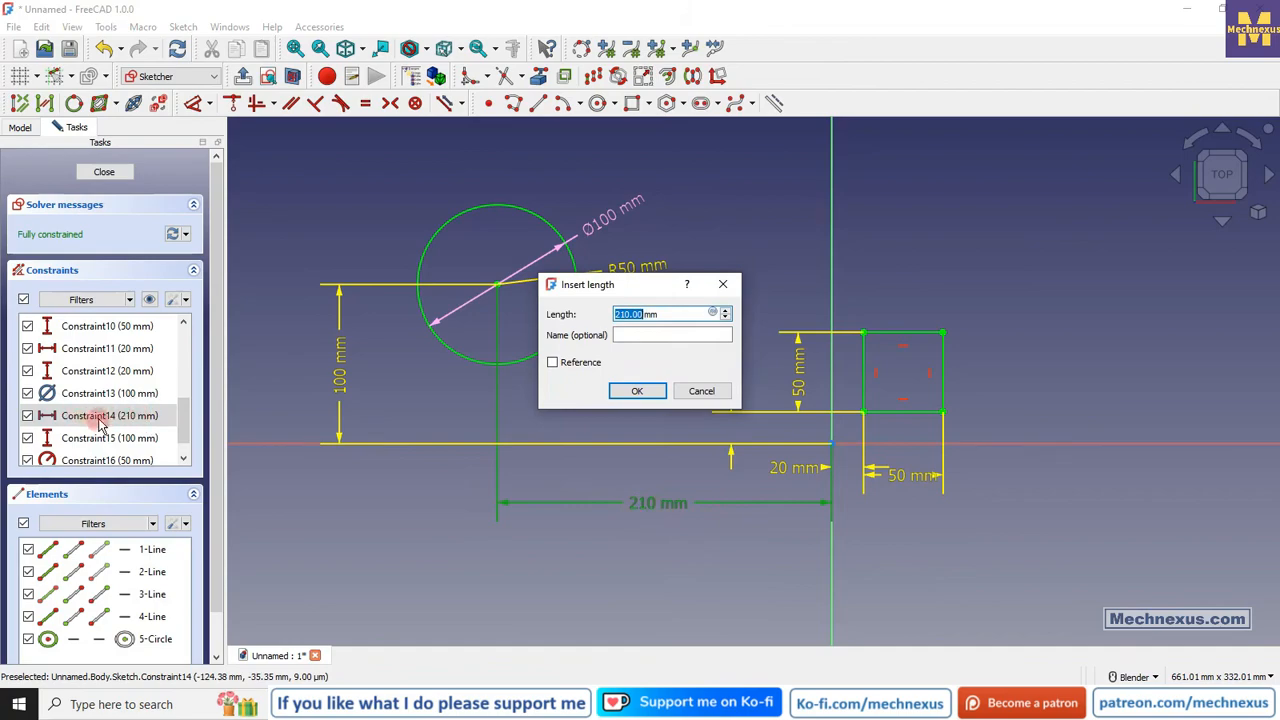
pyautogui.click(701, 391)
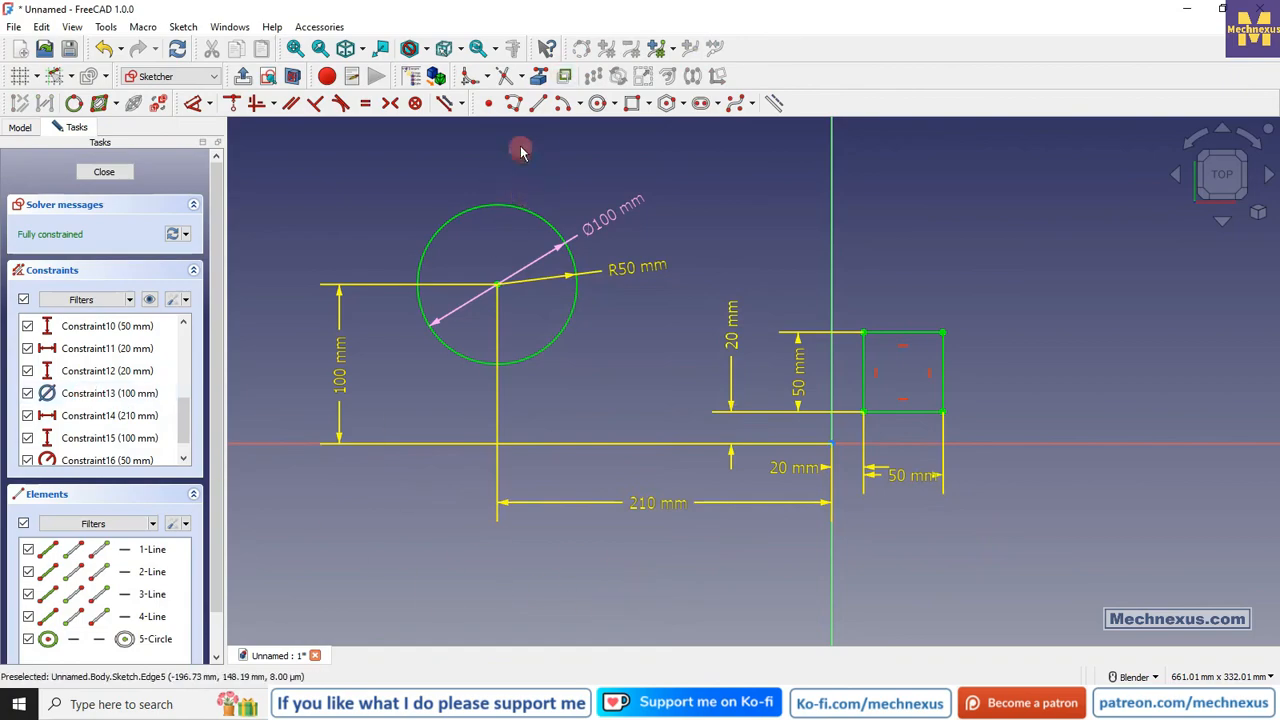
# Identify the circle among the sketch elements and hide it.
pyautogui.click(505, 210)
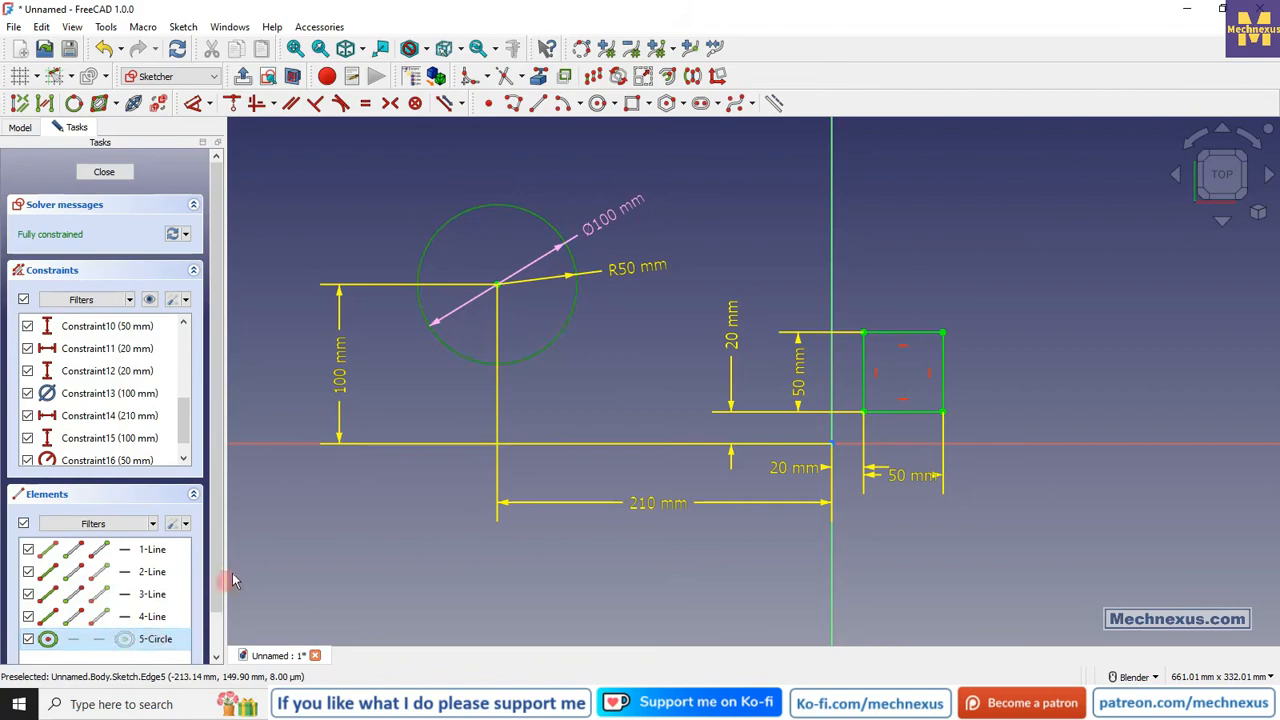
pyautogui.moveTo(216, 590); pyautogui.dragTo(212, 630)
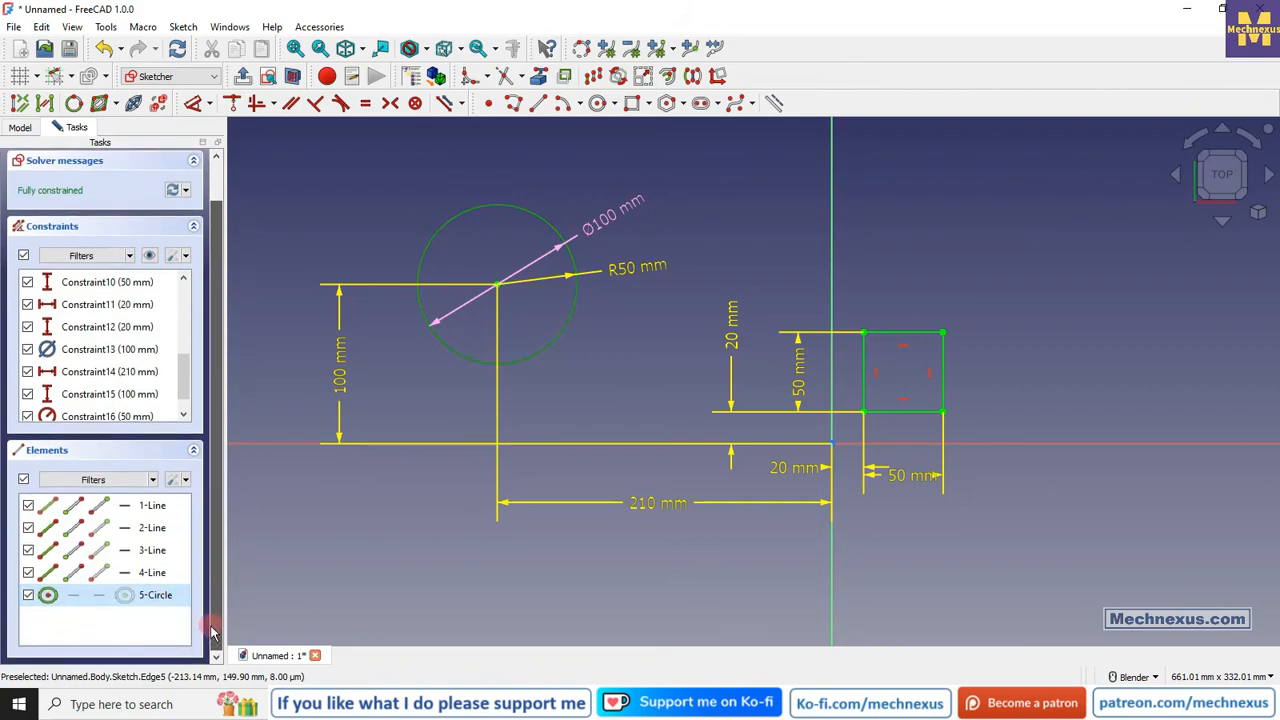
pyautogui.click(28, 595)
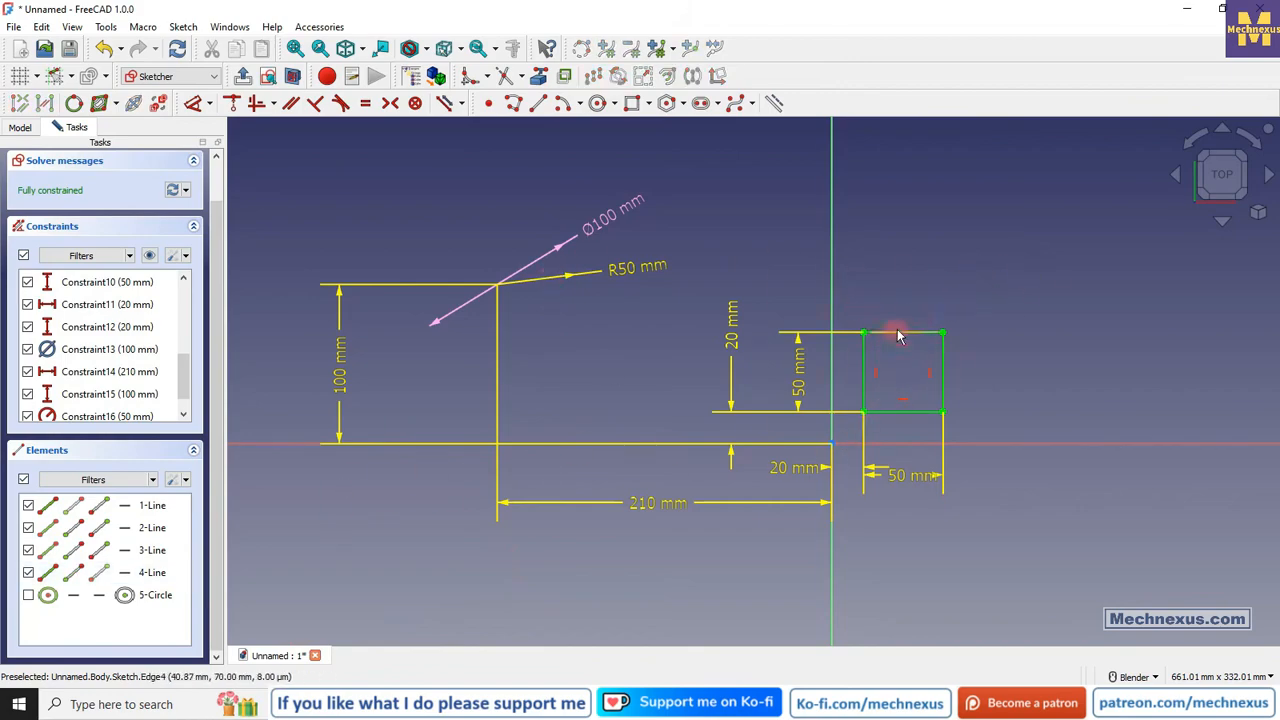
# Identify the square's four sides among the sketch elements and hide all four lines.
pyautogui.click(867, 372)
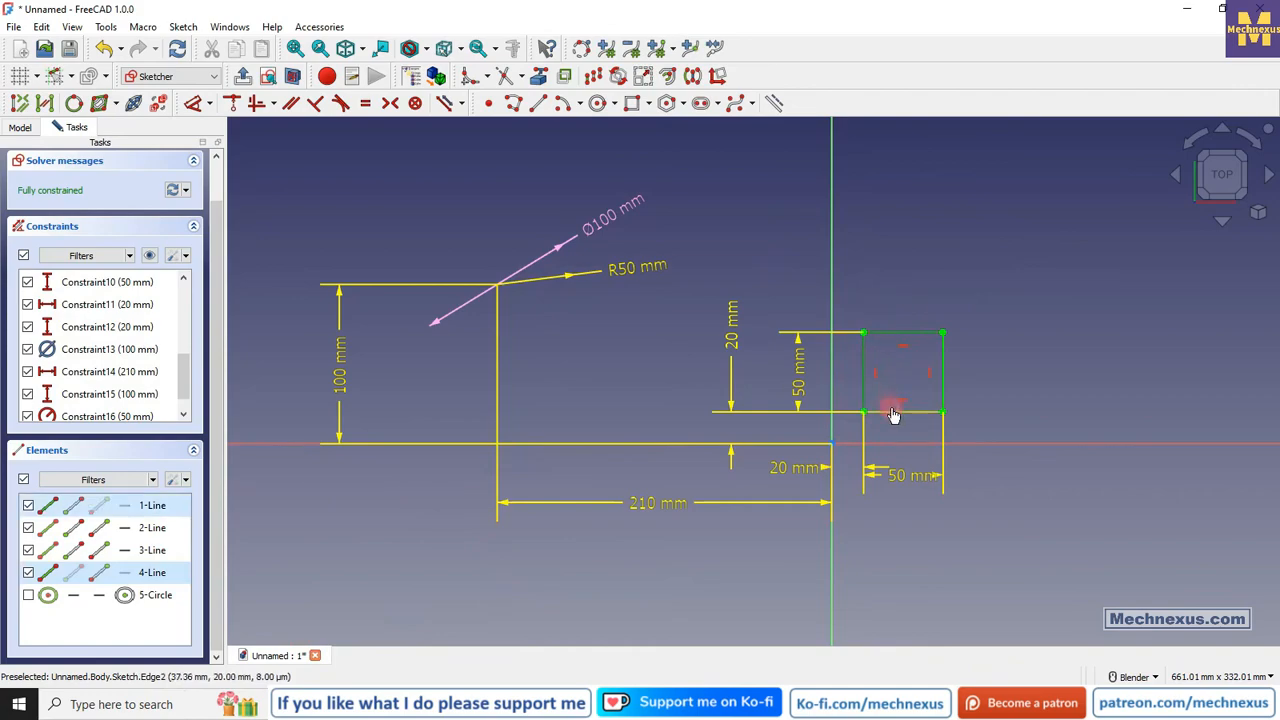
pyautogui.click(891, 410)
pyautogui.click(942, 393)
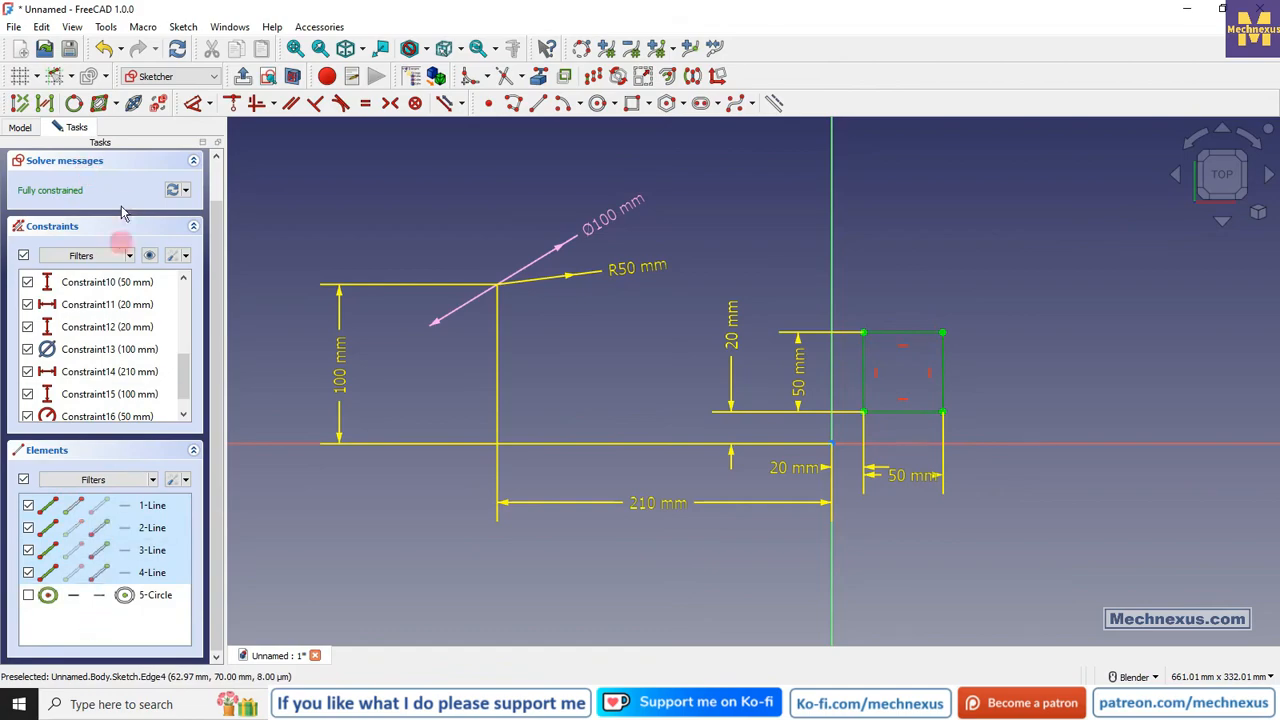
pyautogui.click(440, 226)
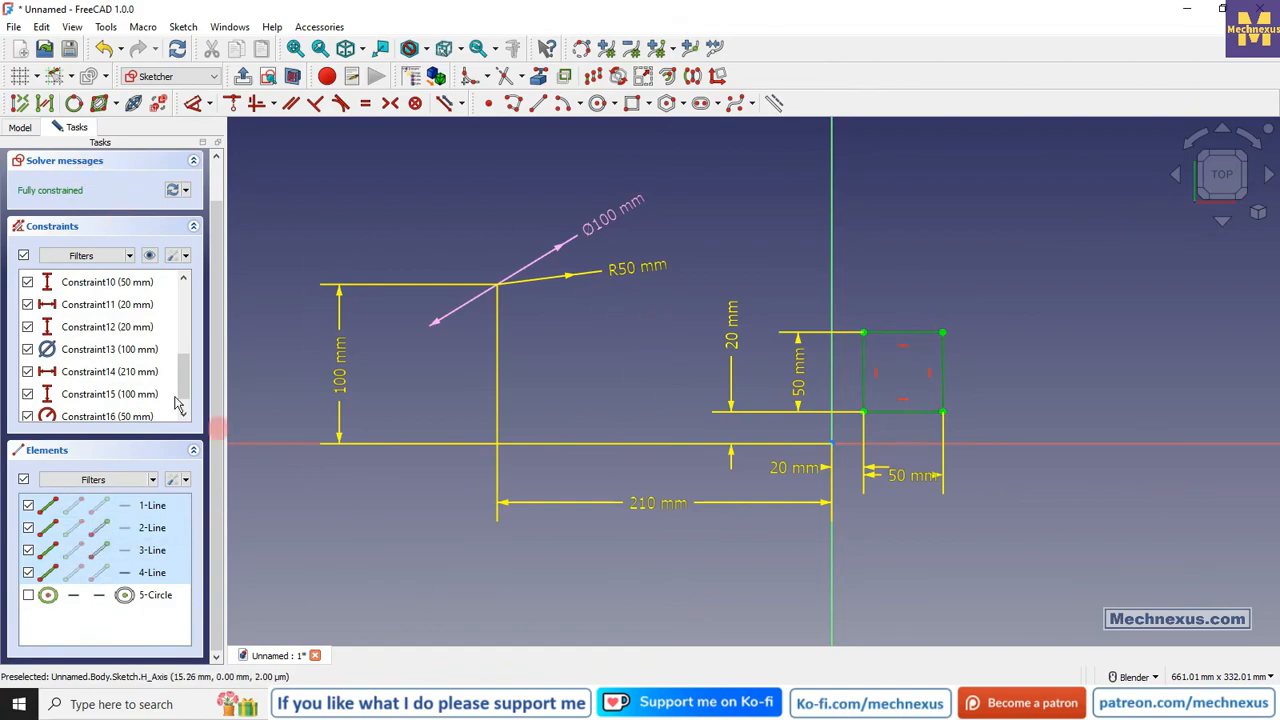
pyautogui.click(28, 505)
pyautogui.click(28, 528)
pyautogui.click(28, 550)
pyautogui.click(28, 572)
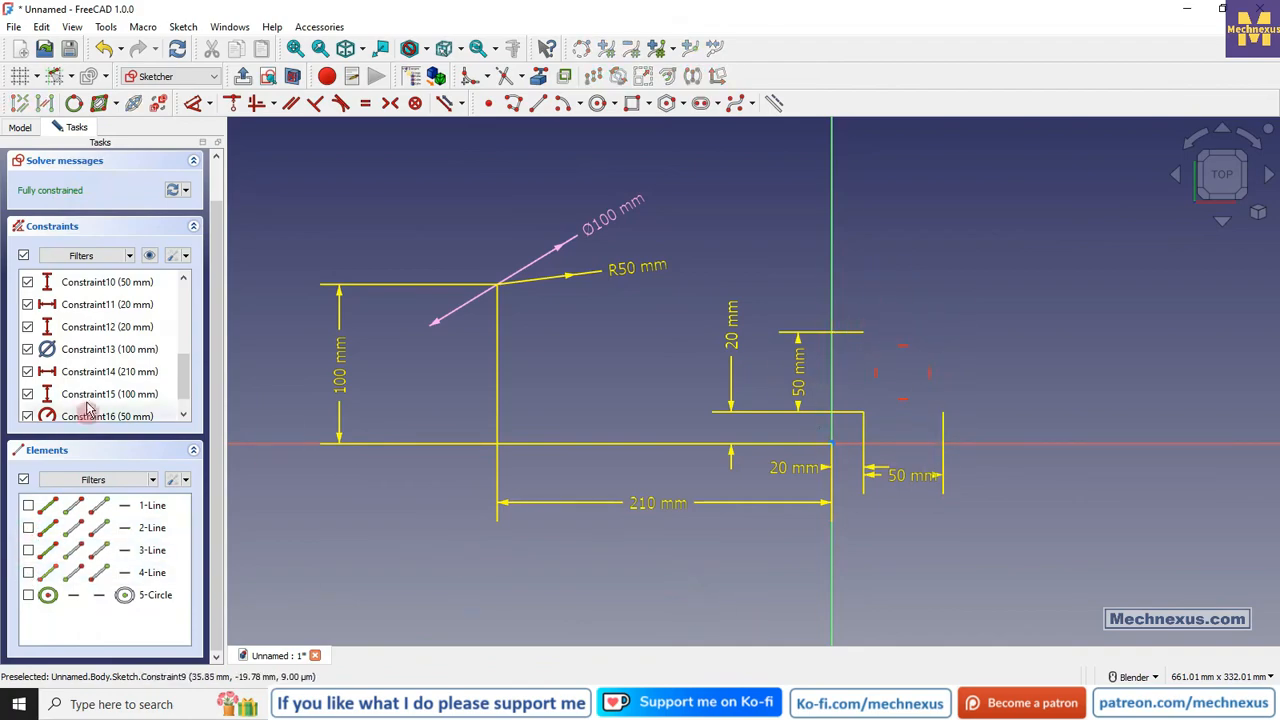
# Show the square's four lines and the circle again.
pyautogui.click(28, 505)
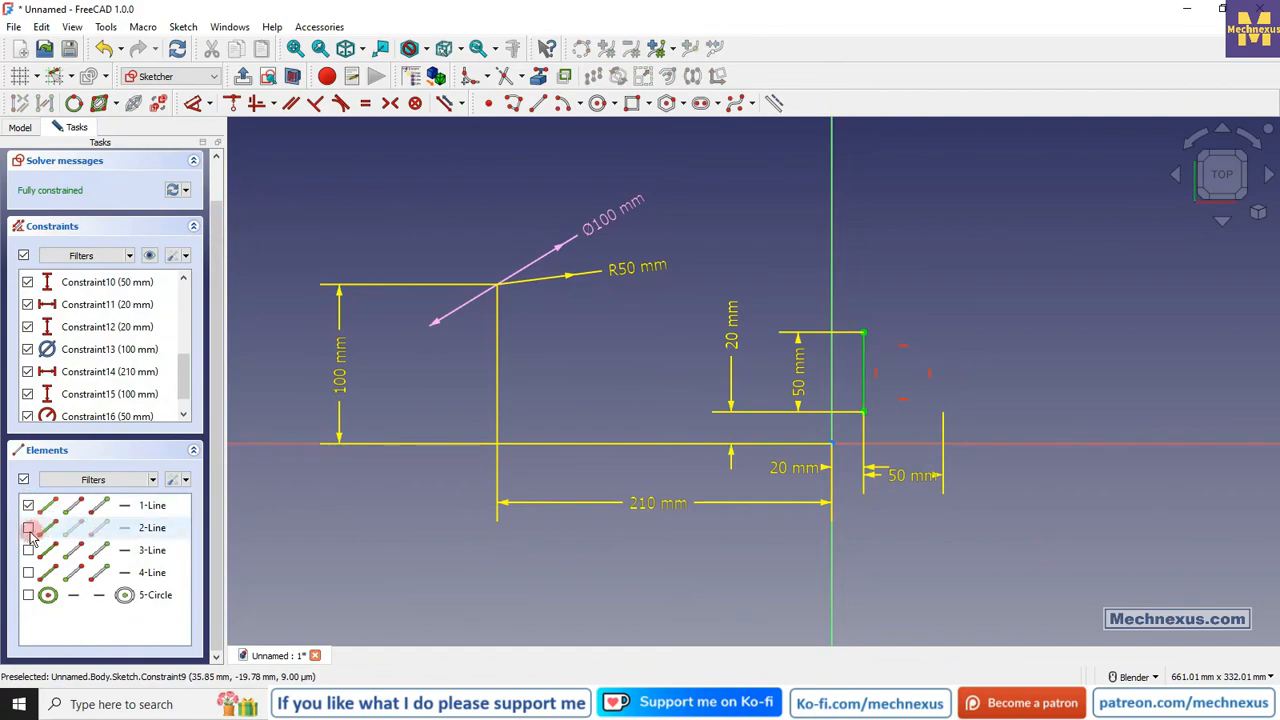
pyautogui.click(28, 527)
pyautogui.click(28, 550)
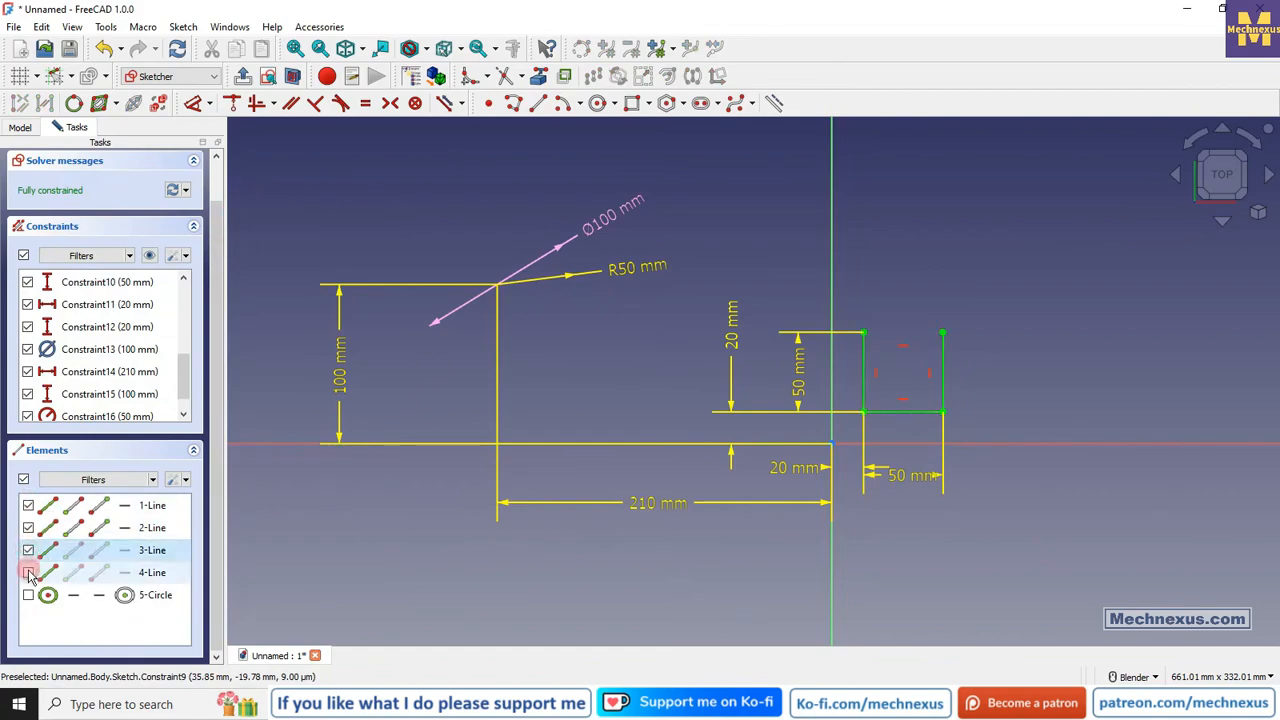
pyautogui.click(28, 572)
pyautogui.click(28, 595)
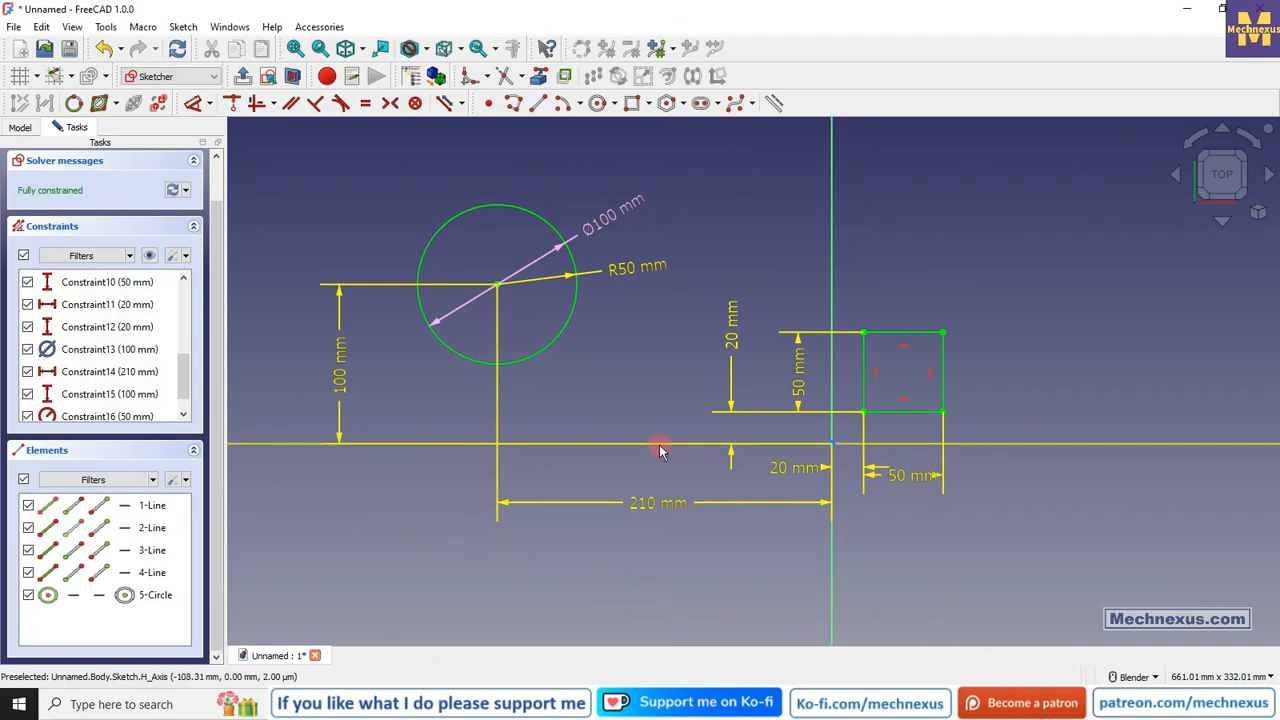
# Delete the circle from the sketch and leave sketch editing.
pyautogui.scroll(2, 224, 332)
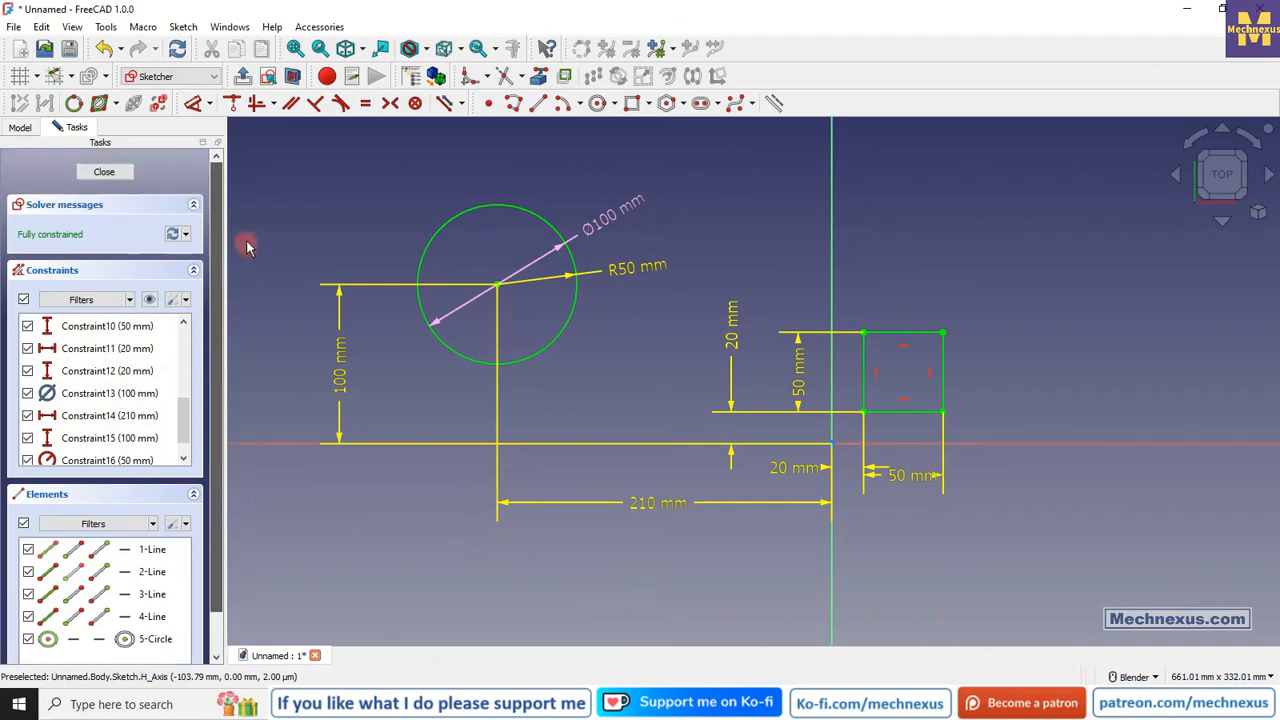
pyautogui.click(497, 209)
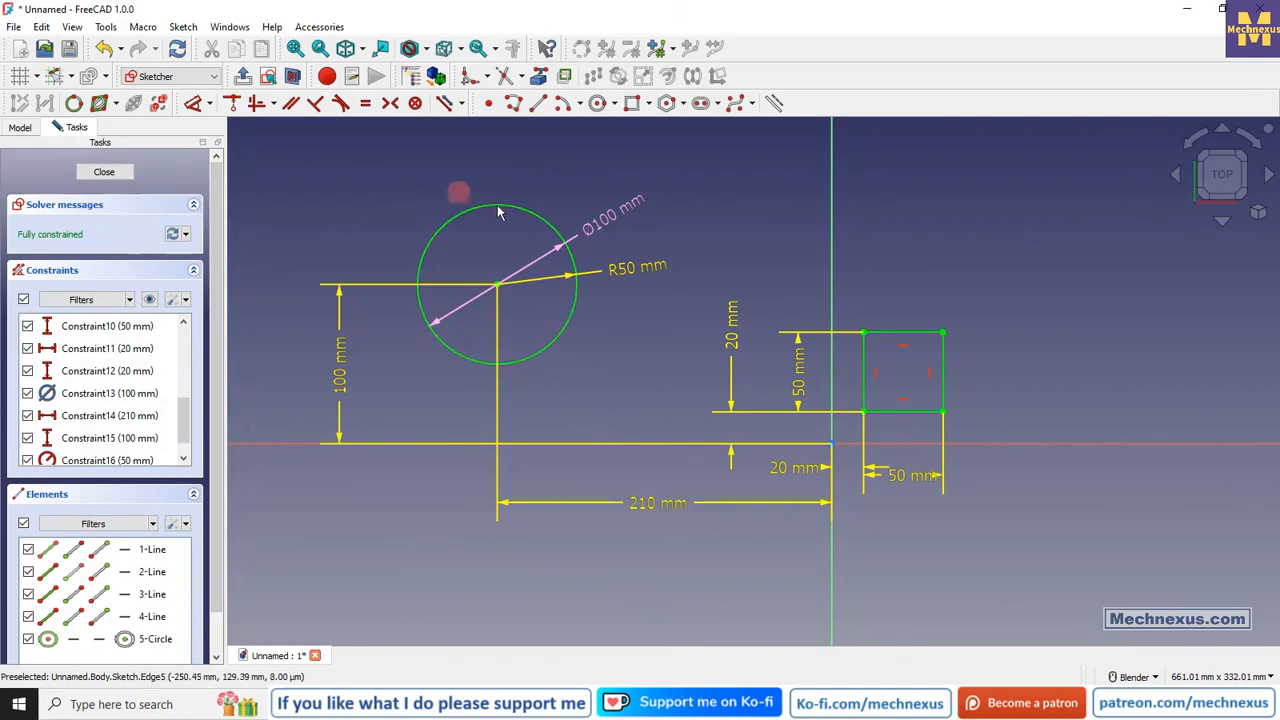
pyautogui.press('Delete')
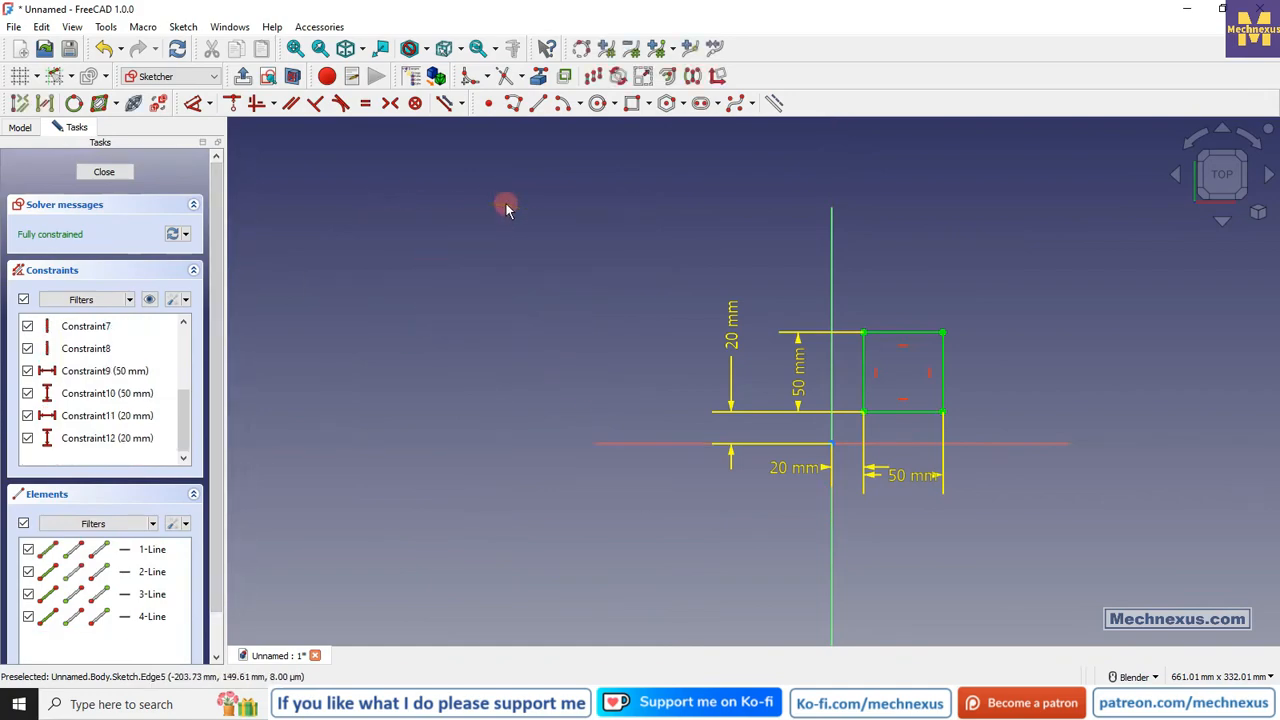
pyautogui.click(105, 173)
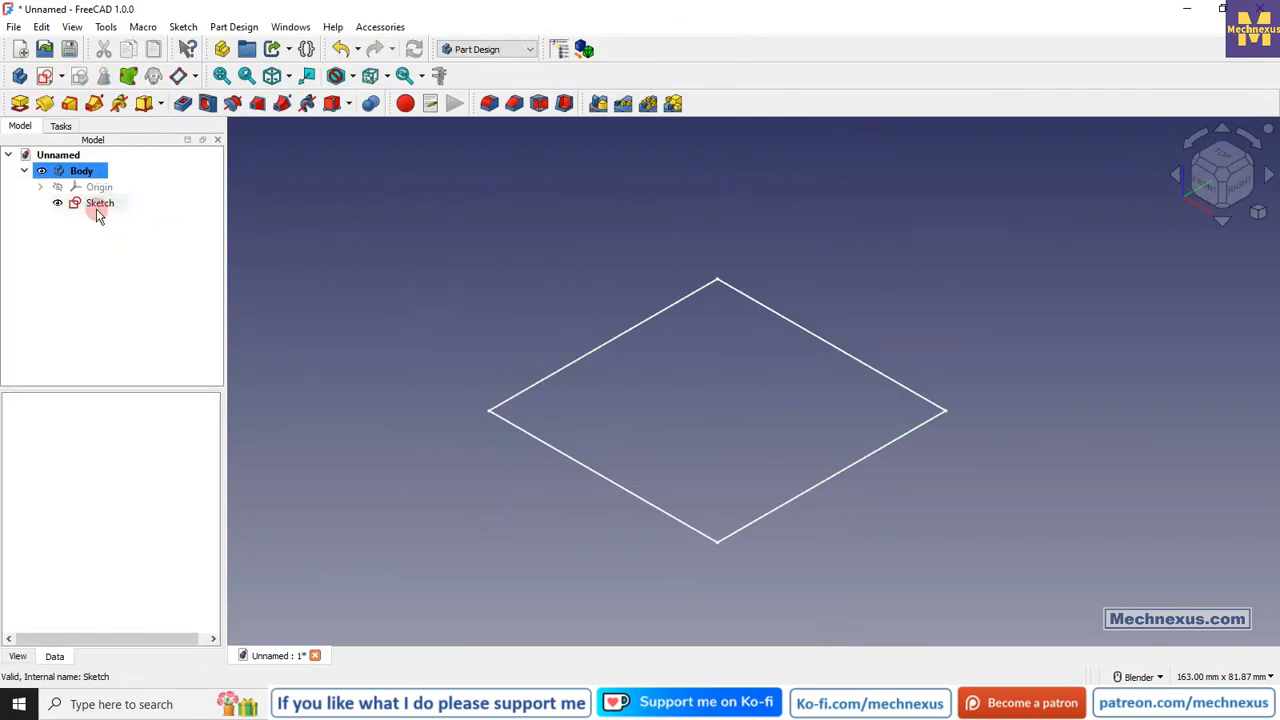
# Validate the square's sketch by checking for open and non-manifold vertices, and end the validation.
pyautogui.click(97, 205)
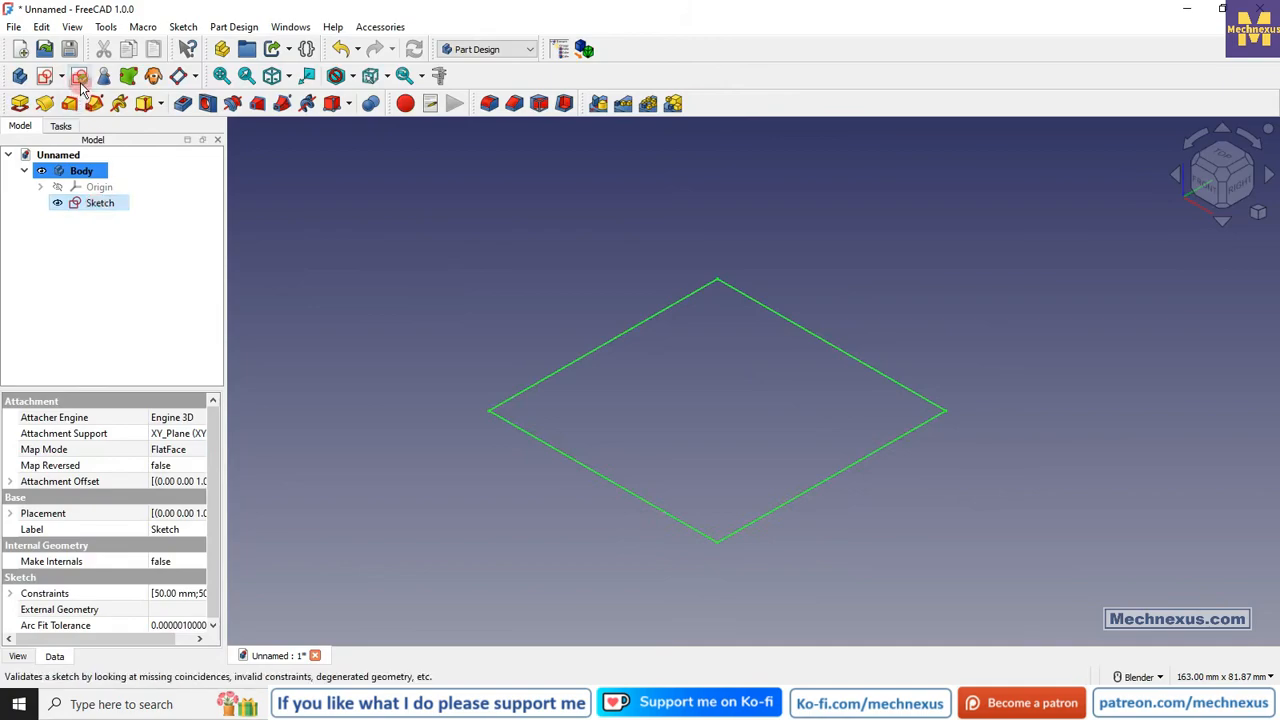
pyautogui.click(82, 80)
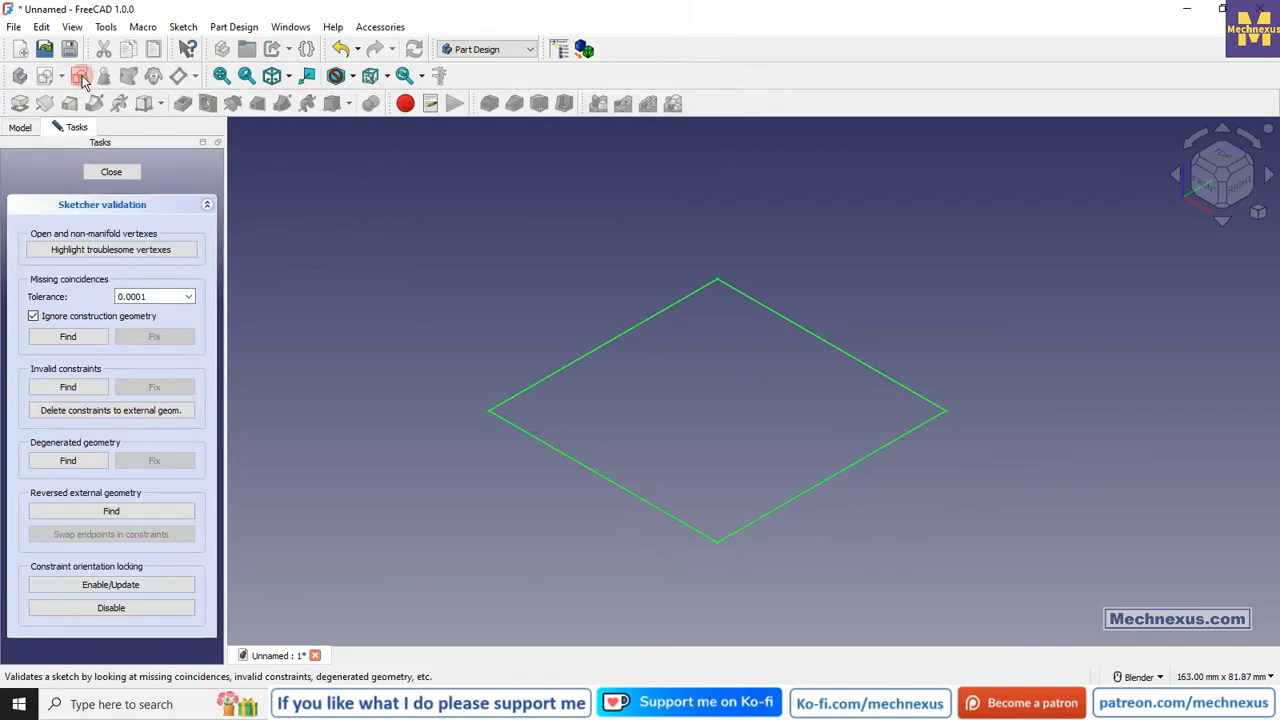
pyautogui.click(87, 251)
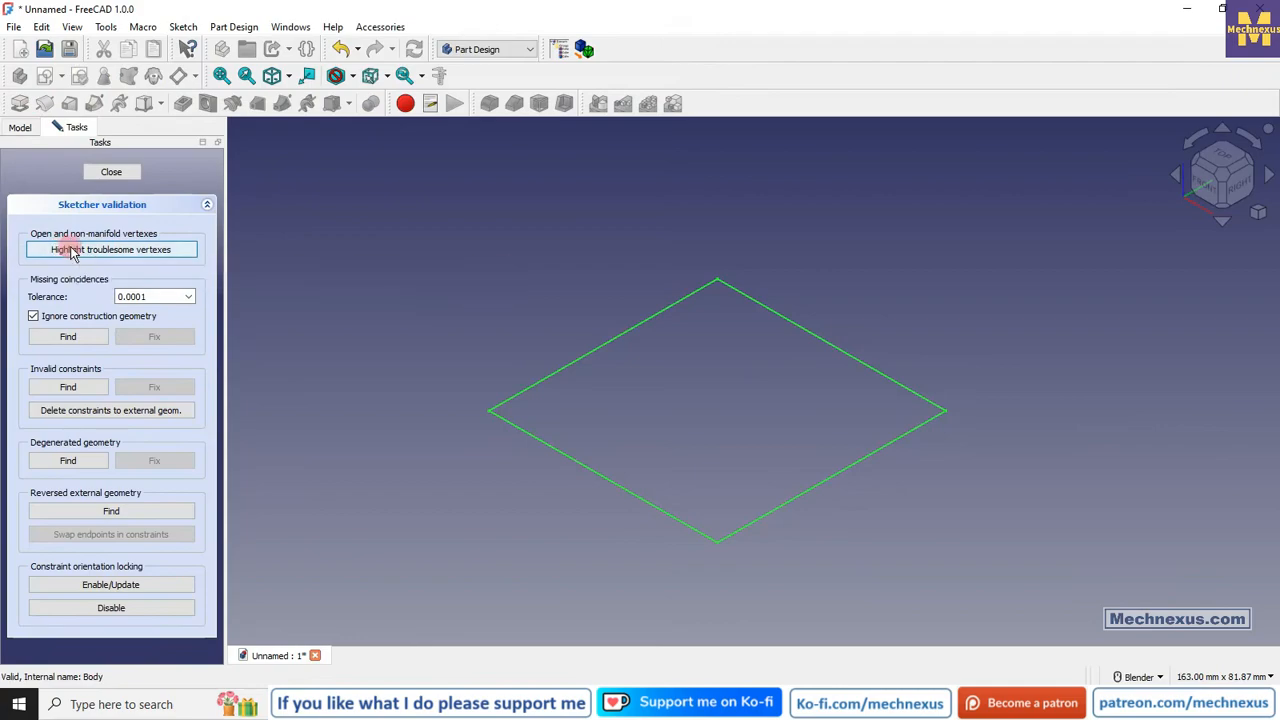
pyautogui.click(249, 289)
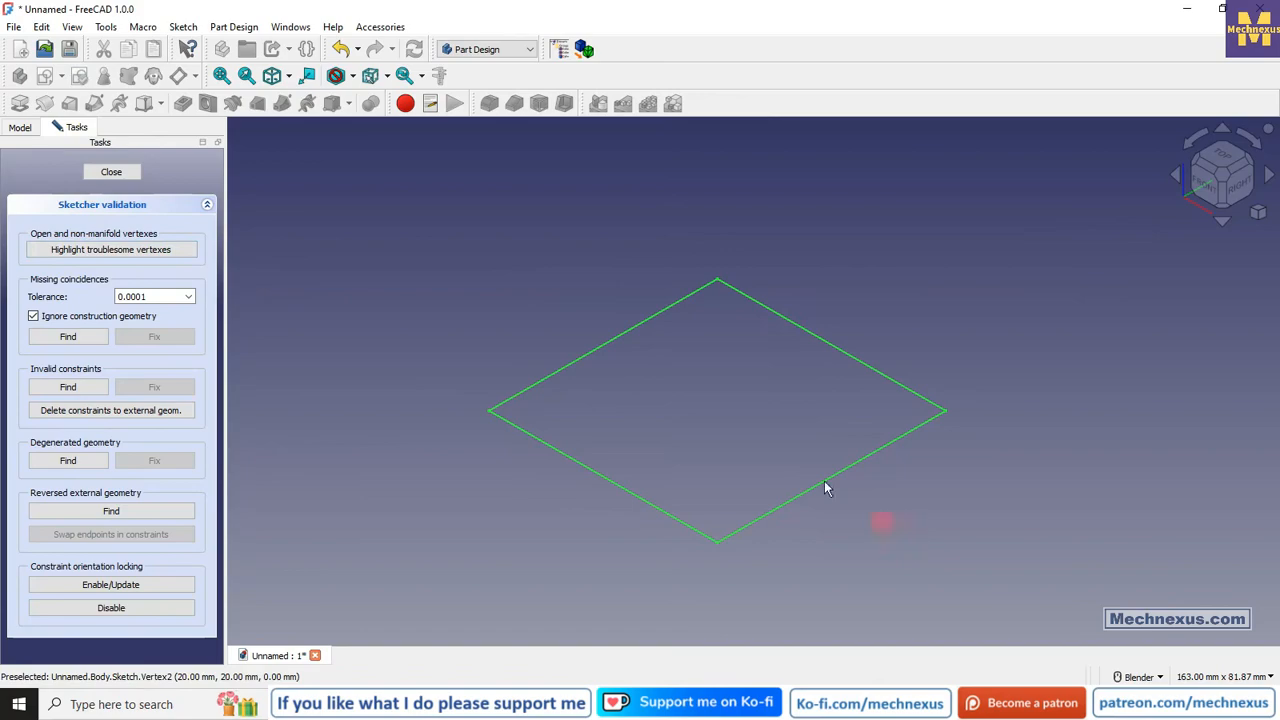
pyautogui.click(108, 171)
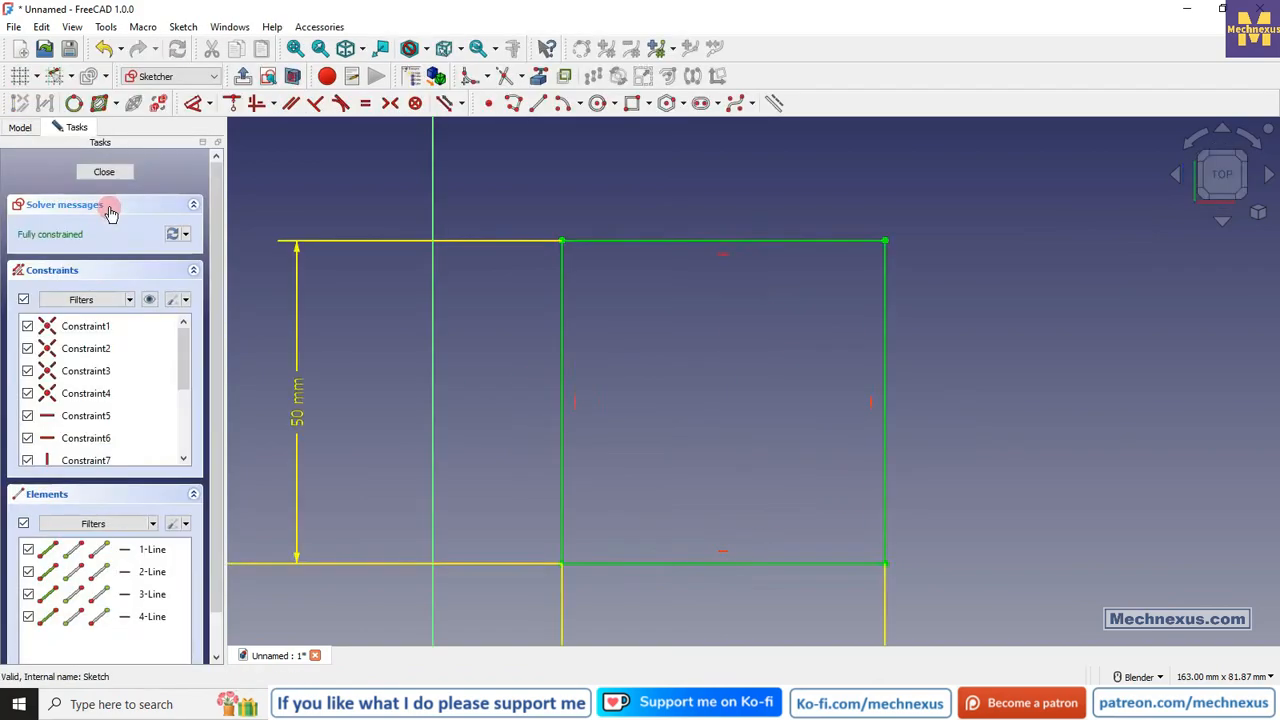
# Reopen the sketch for editing and delete the square's upper horizontal line.
pyautogui.scroll(4, 820, 270)
pyautogui.scroll(-4, 825, 262)
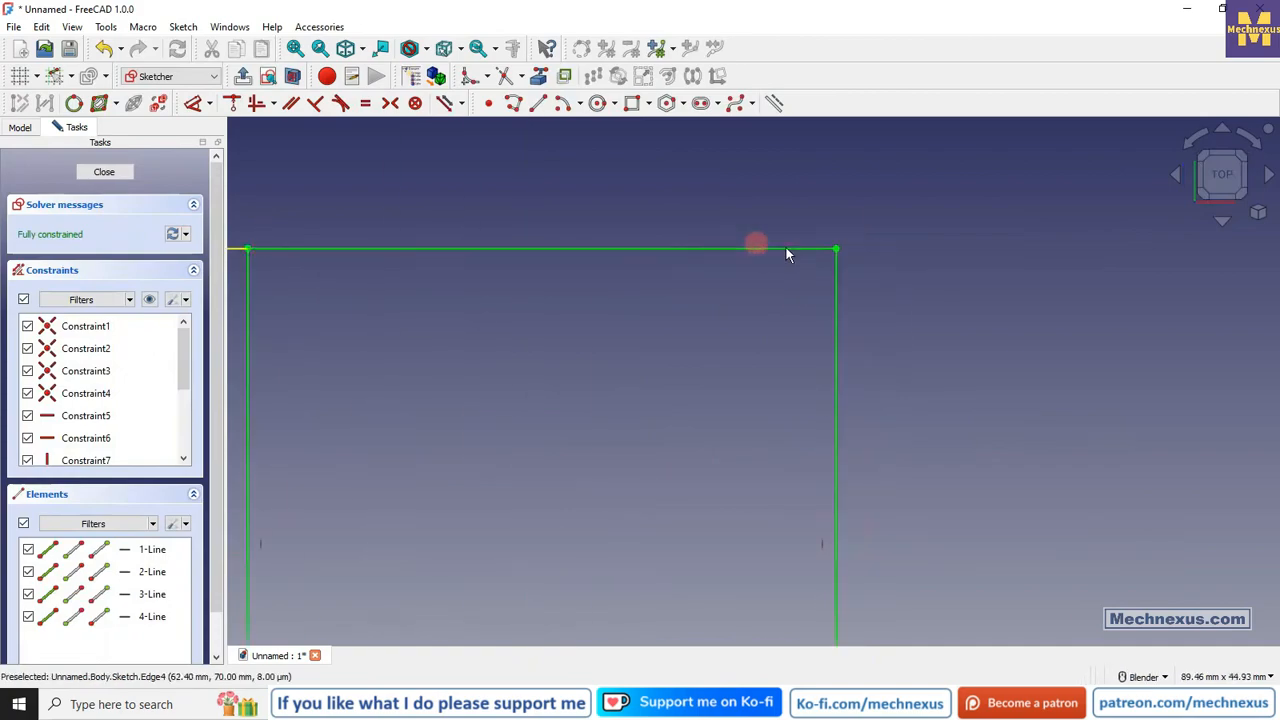
pyautogui.scroll(2, 729, 266)
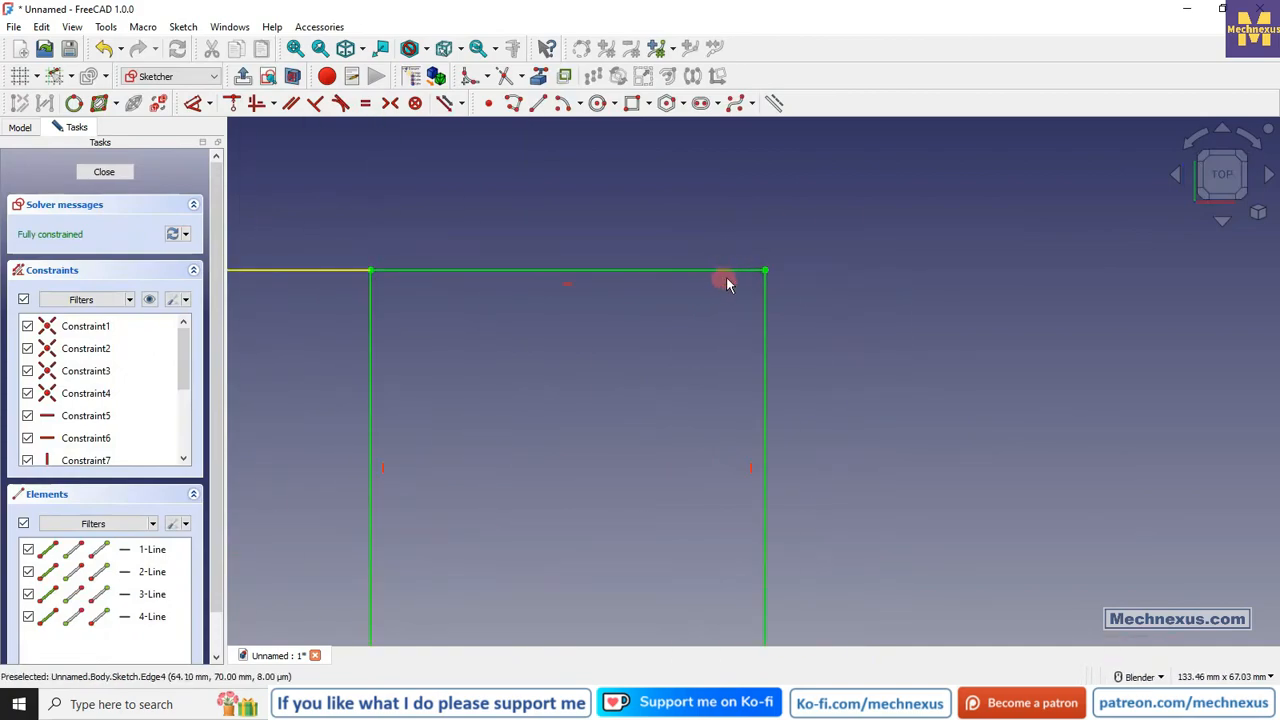
pyautogui.scroll(1, 726, 283)
pyautogui.scroll(2, 740, 273)
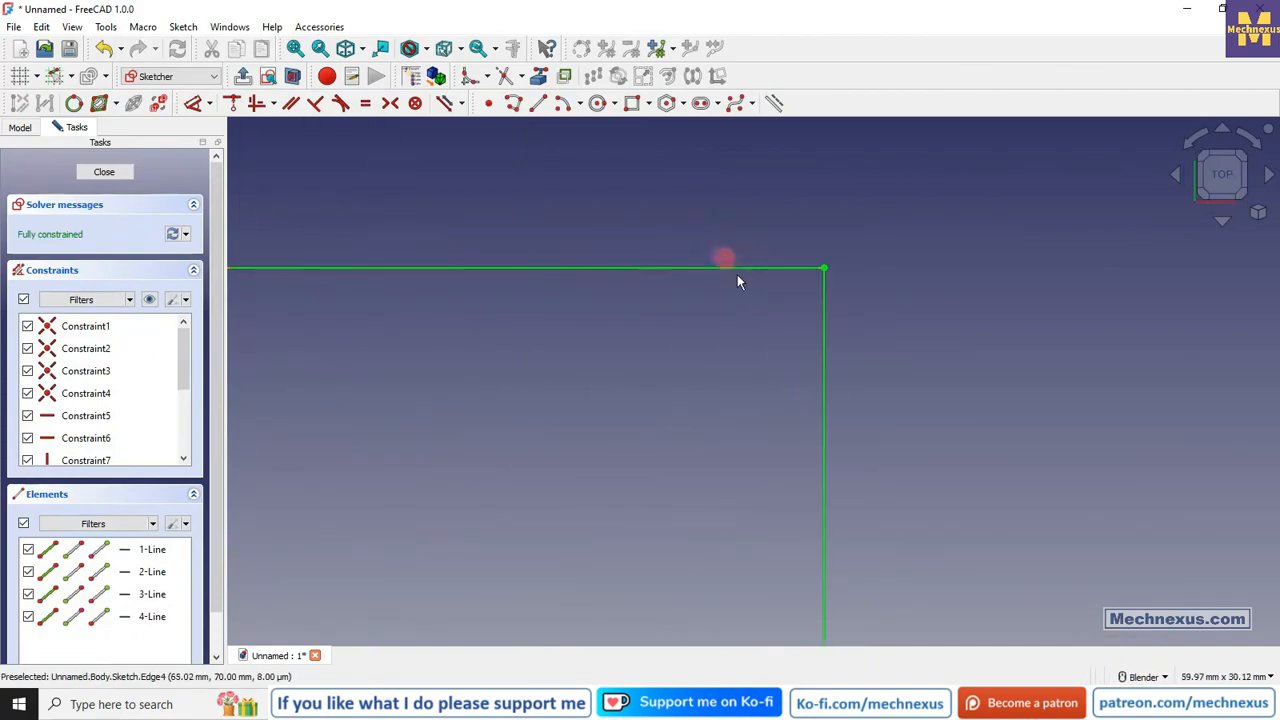
pyautogui.click(761, 265)
pyautogui.press('Delete')
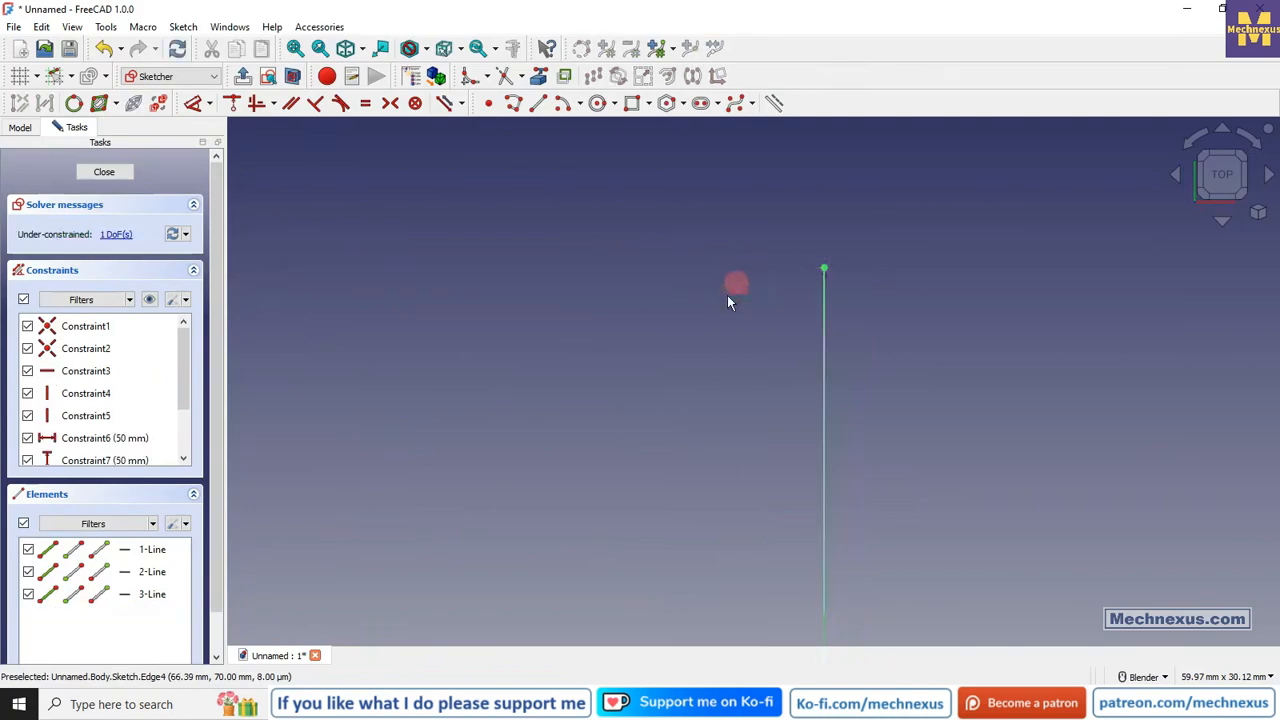
# Draw a horizontal line about 46 mm long from the left side's upper endpoint, stopping just short of the right side.
pyautogui.scroll(-4, 727, 295)
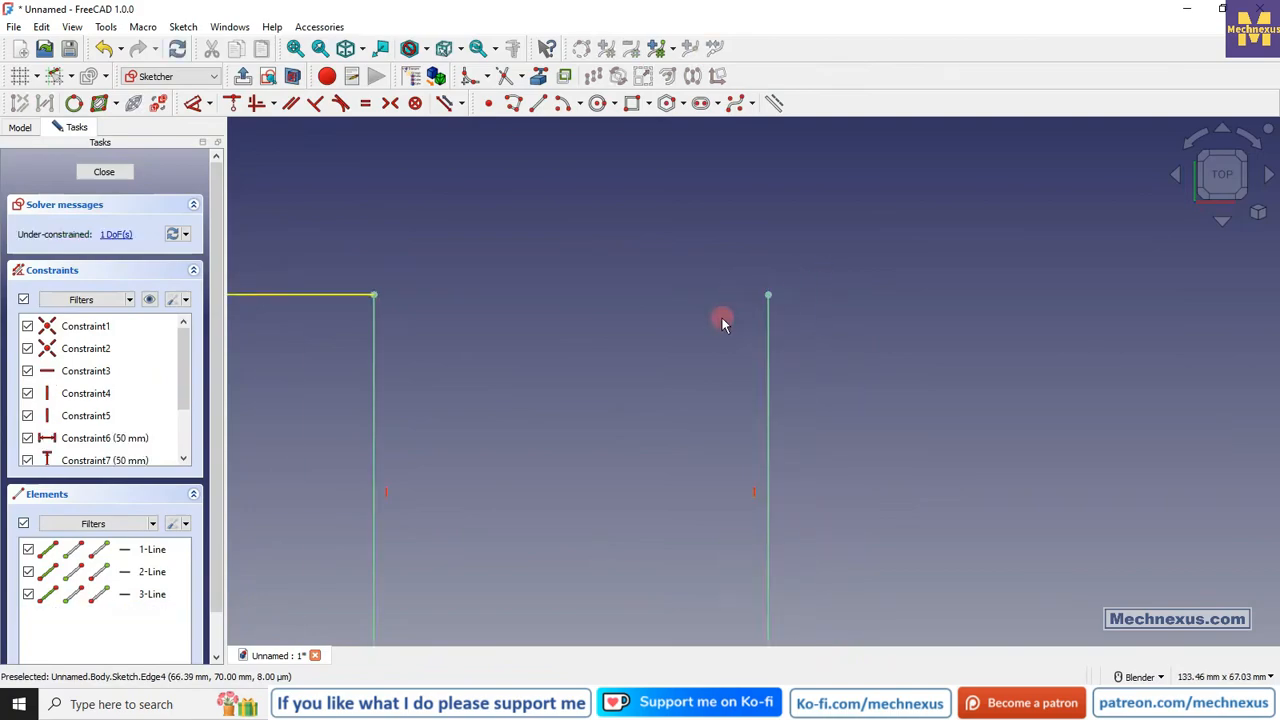
pyautogui.click(538, 103)
pyautogui.click(487, 298)
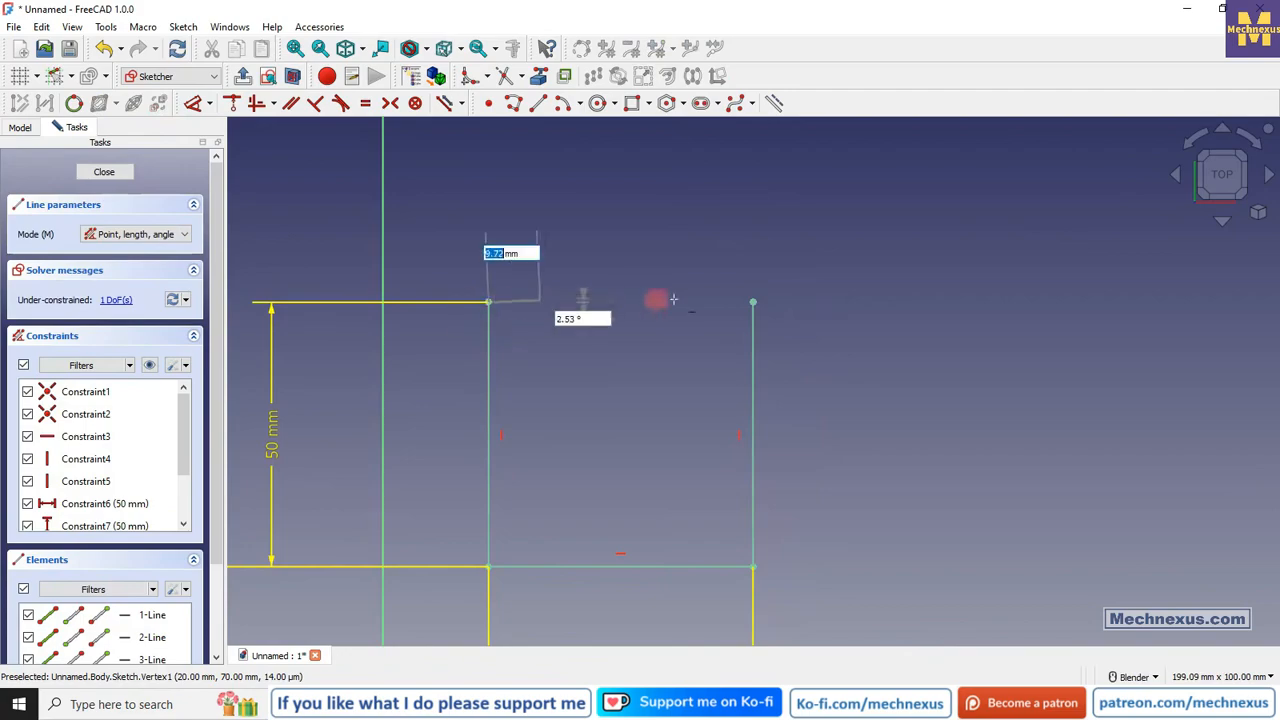
pyautogui.click(752, 302)
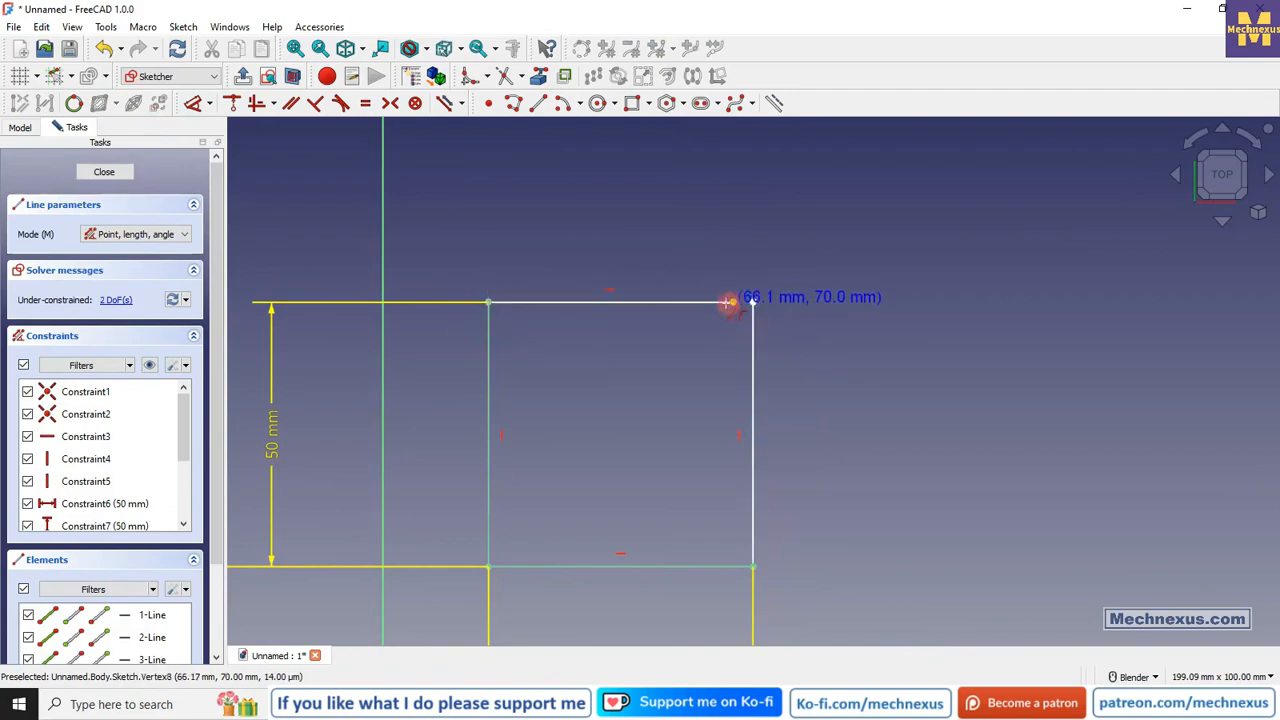
pyautogui.rightClick(769, 303)
# Dimension the horizontal gap between the new line's free end and the right side's upper endpoint as 0.001 mm.
pyautogui.scroll(3, 769, 303)
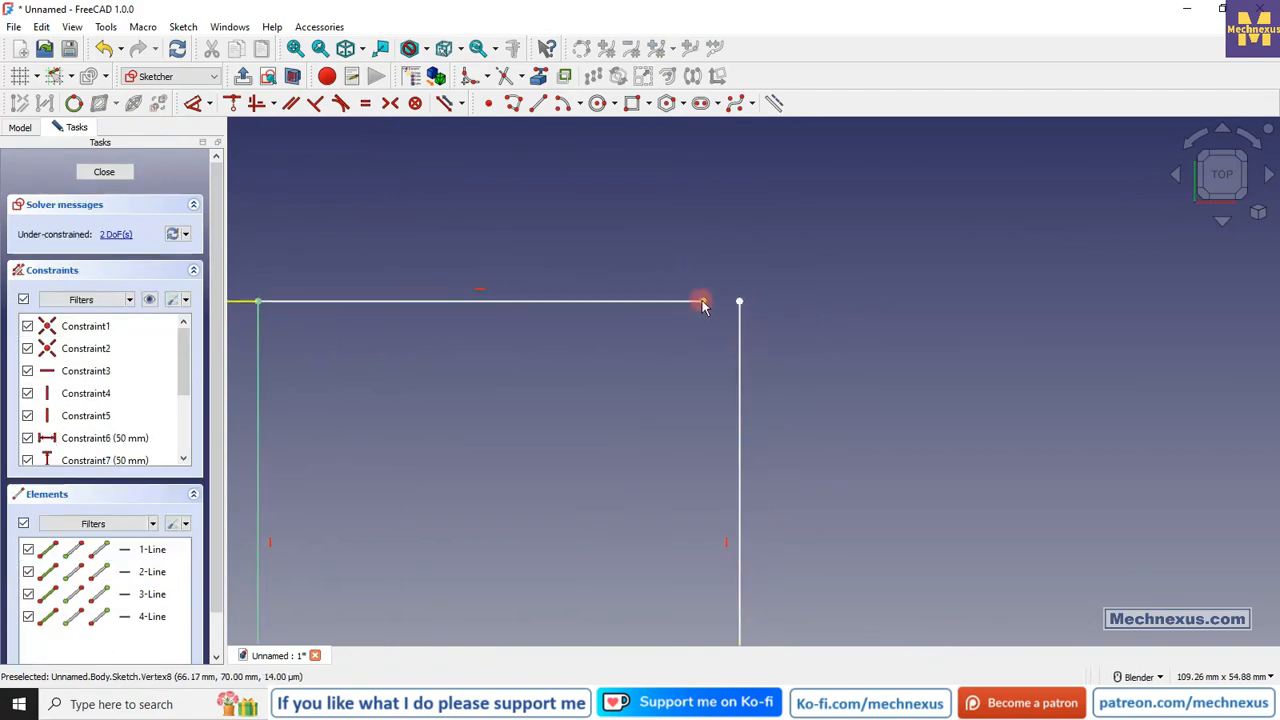
pyautogui.click(198, 104)
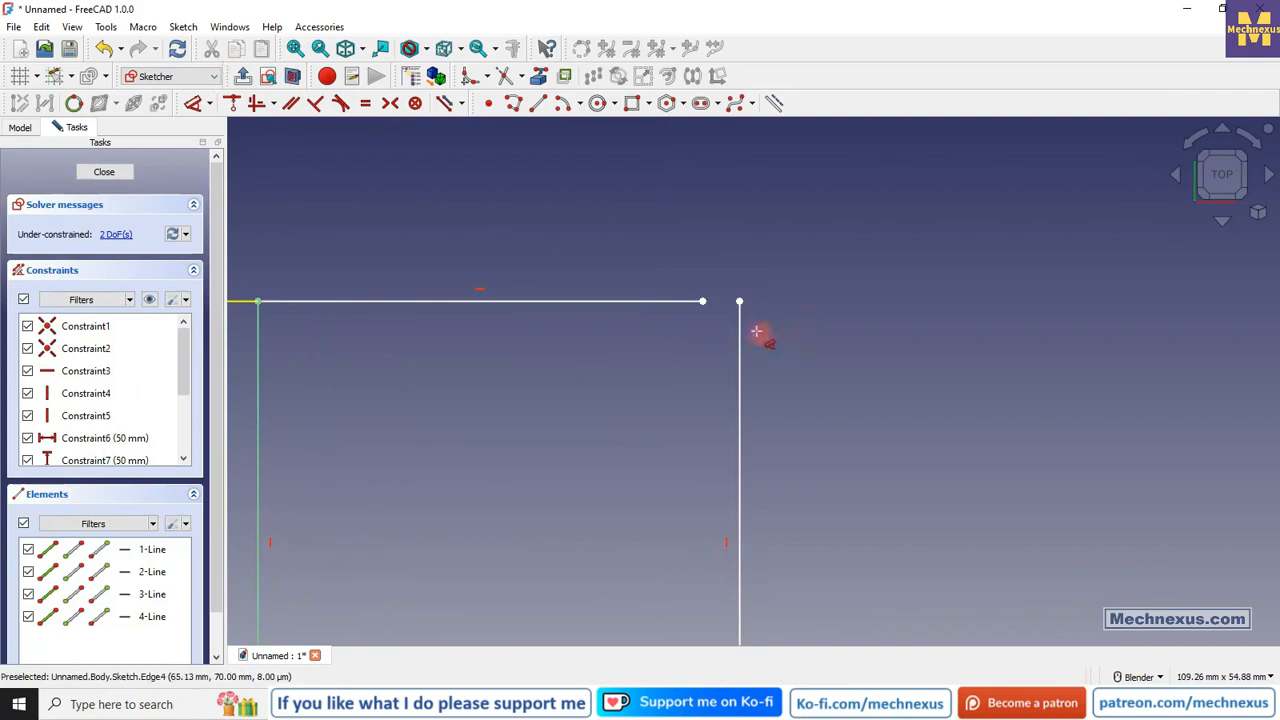
pyautogui.click(703, 301)
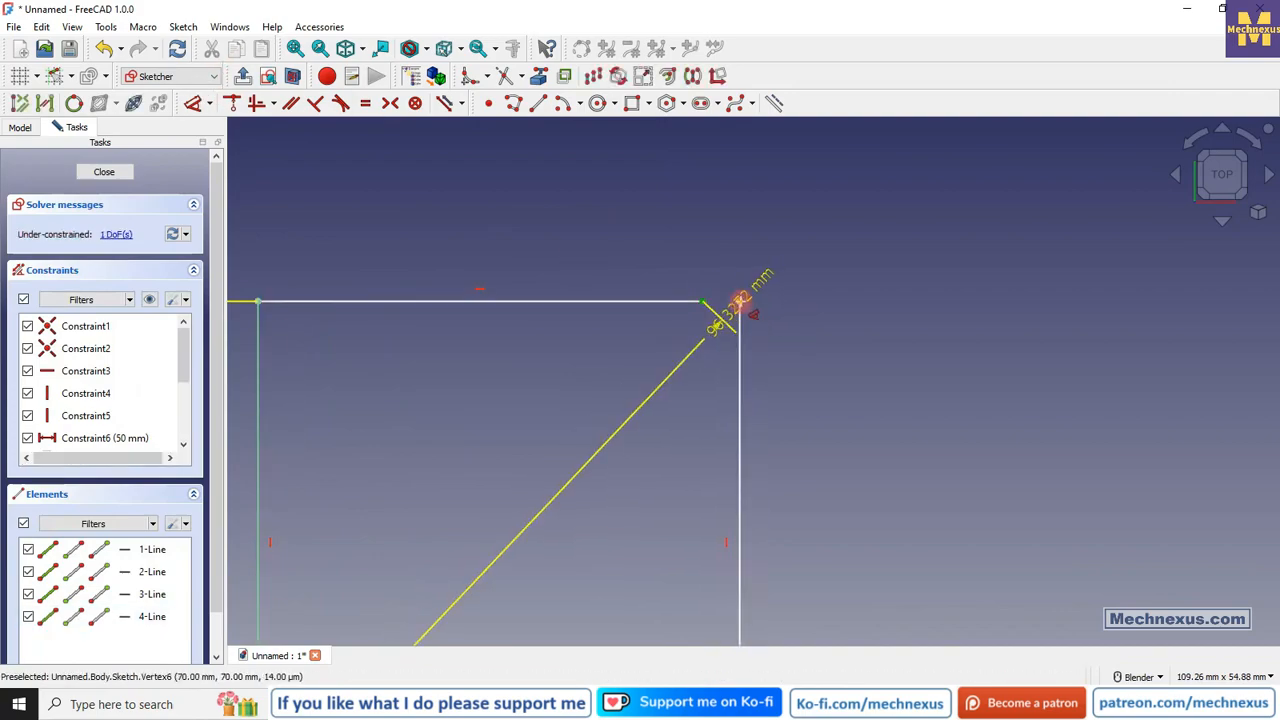
pyautogui.click(737, 250)
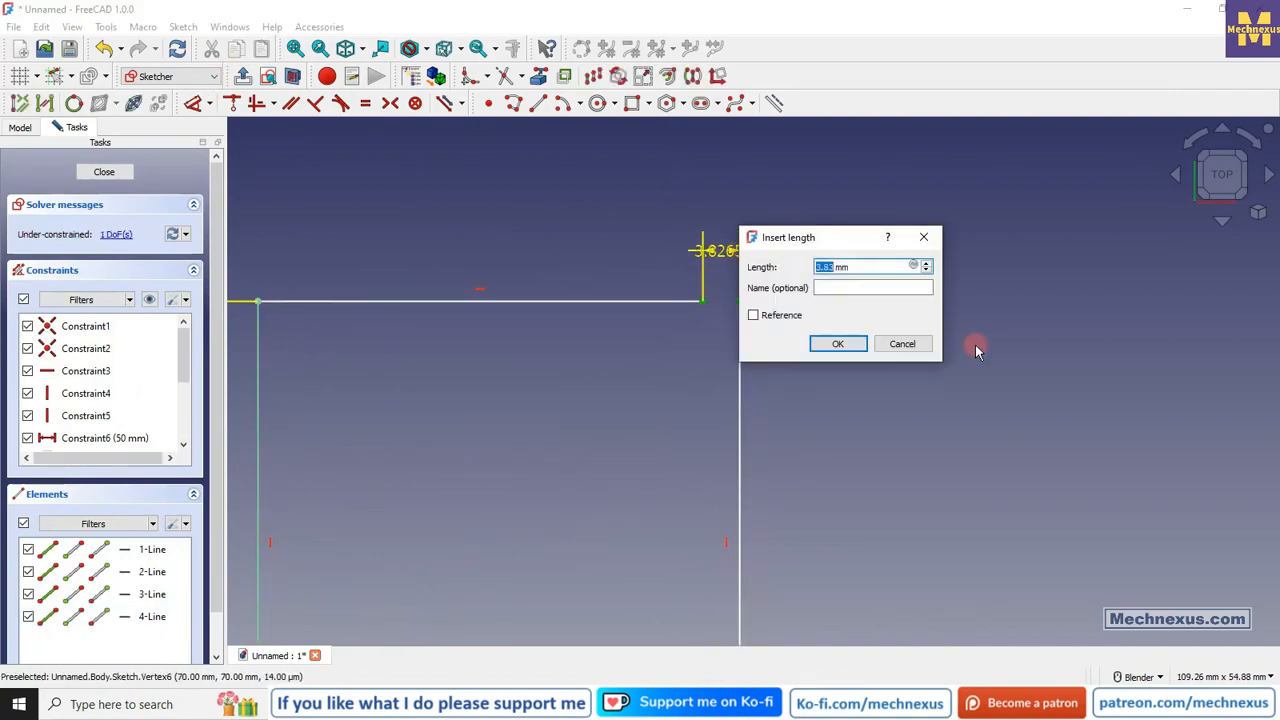
pyautogui.write('0.001')
pyautogui.press('Return')
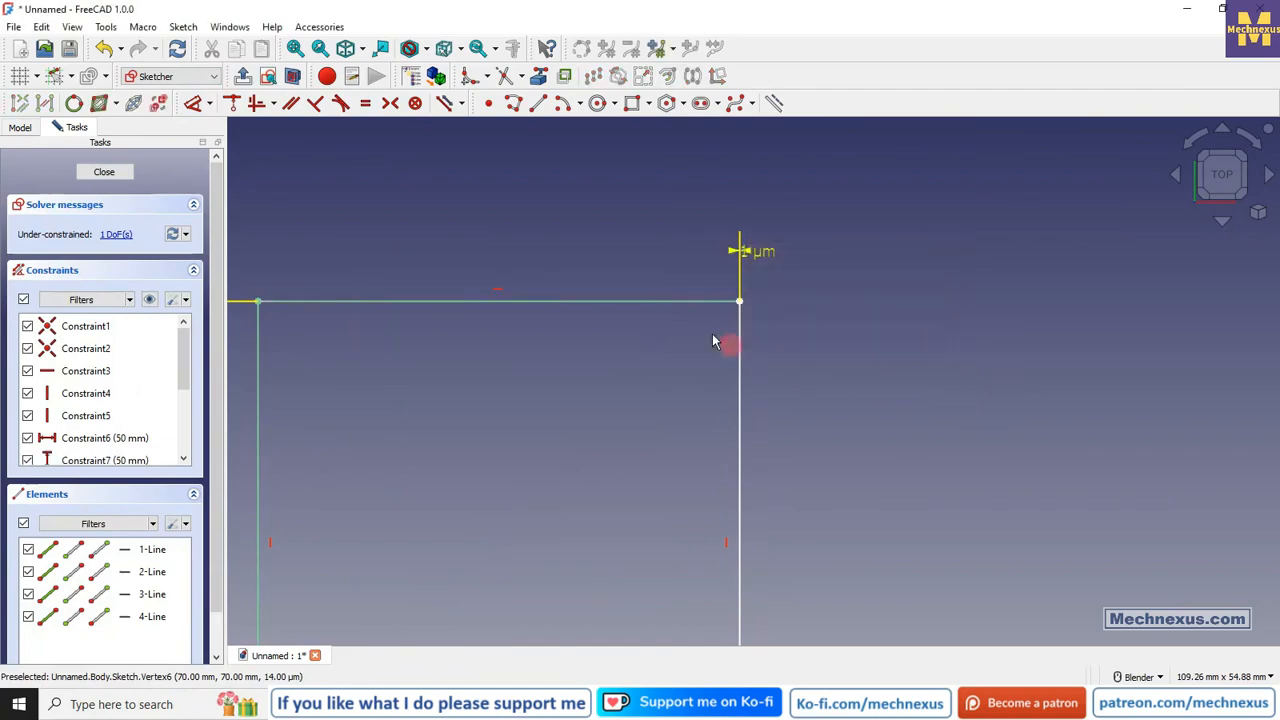
# Pull the right side's upper endpoint about 2.3 mm above the upper horizontal line.
pyautogui.scroll(-4, 714, 440)
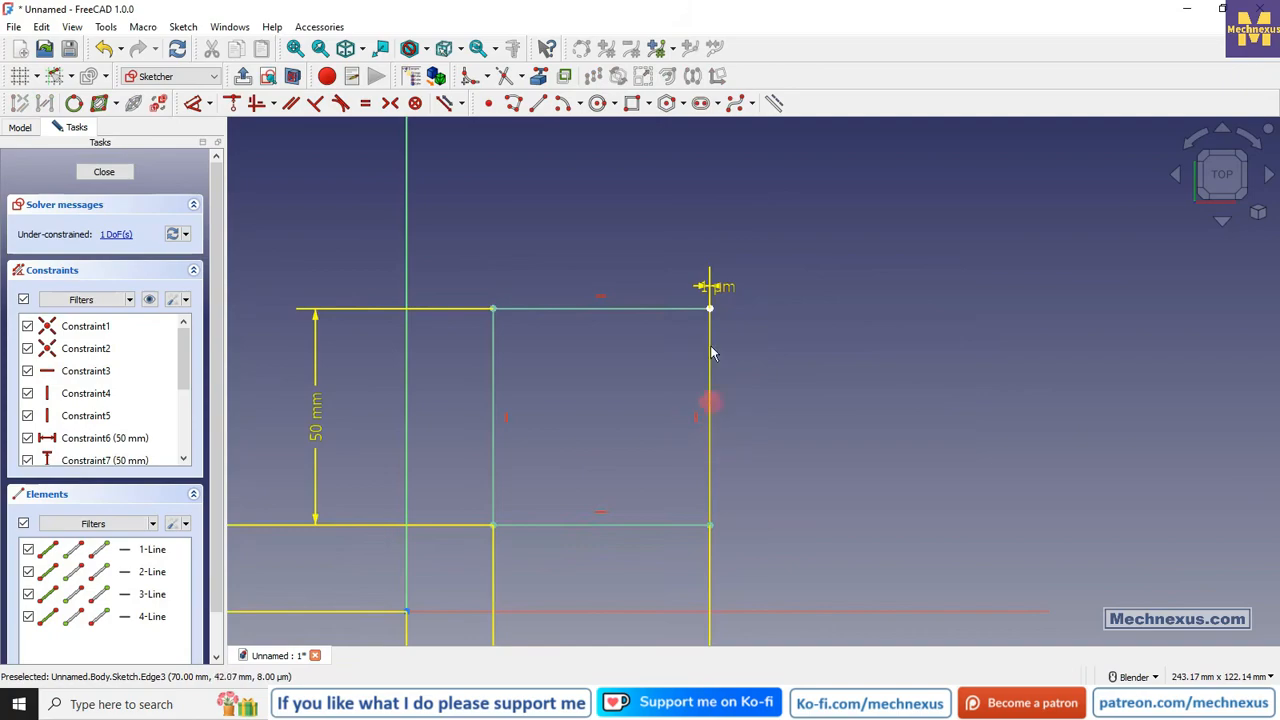
pyautogui.scroll(8, 710, 316)
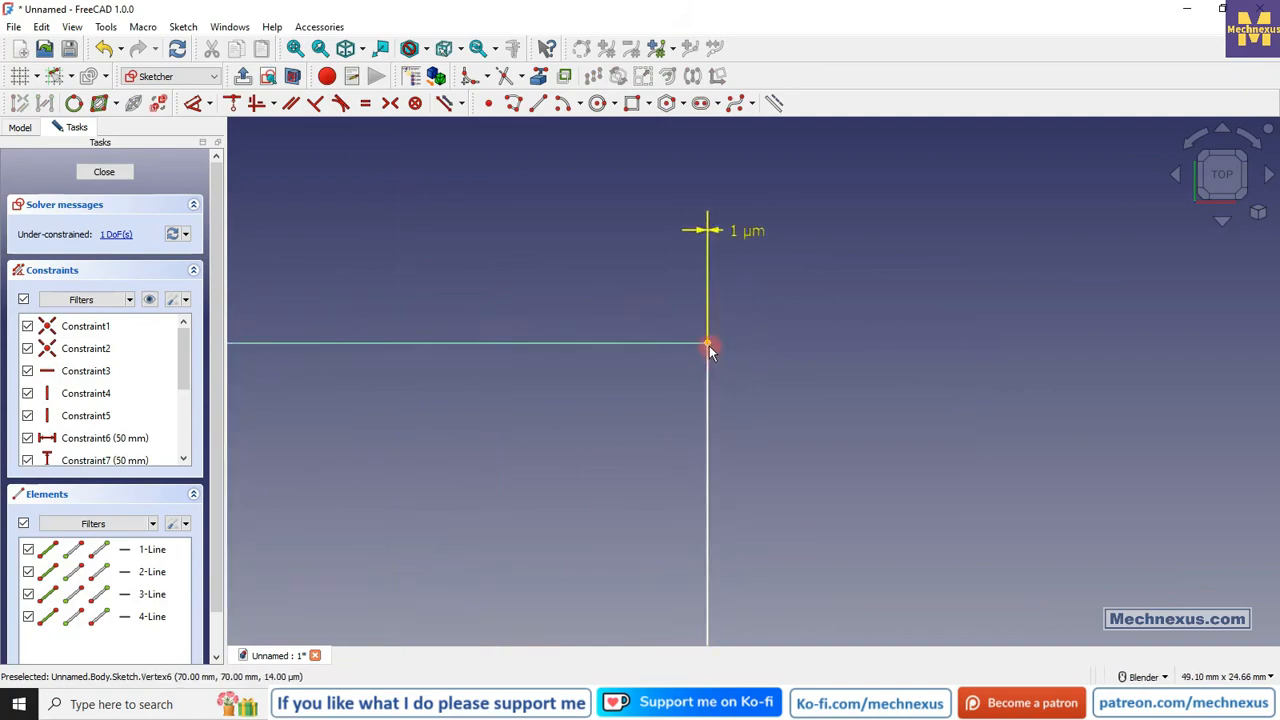
pyautogui.moveTo(709, 345); pyautogui.dragTo(708, 292)
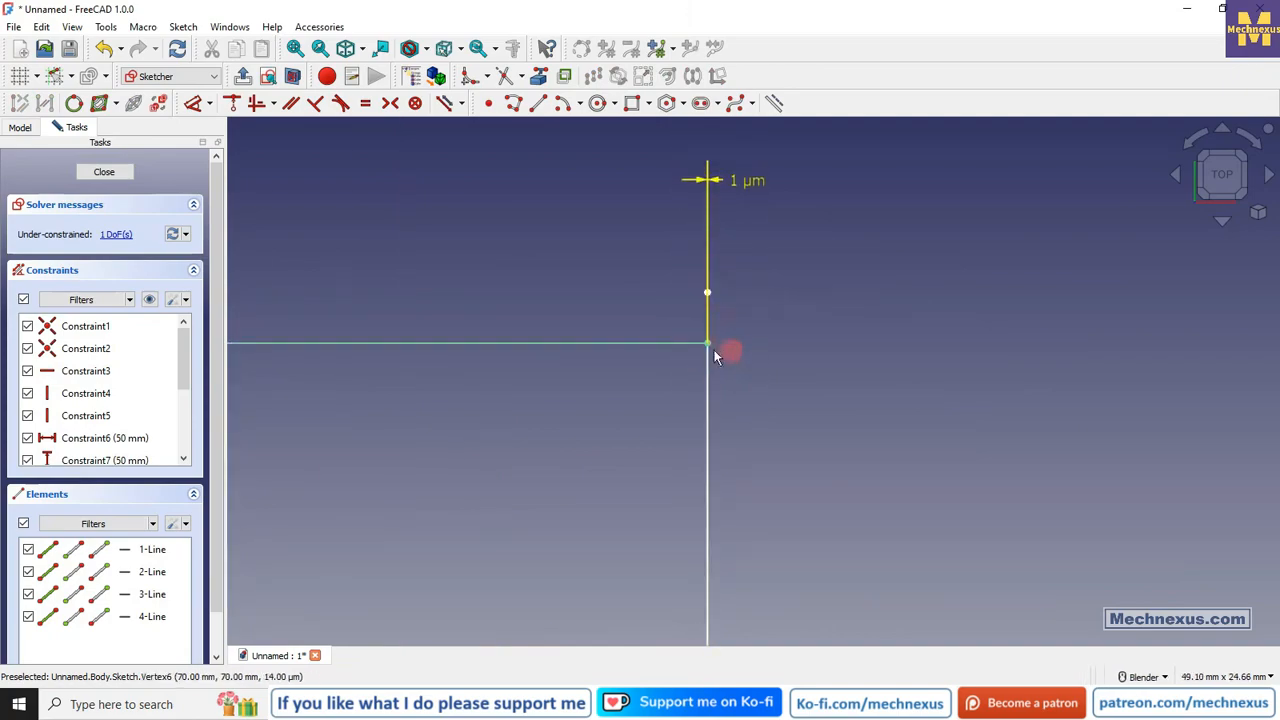
pyautogui.scroll(2, 708, 321)
# Dimension the vertical gap between the upper line's free end and the right side's upper endpoint as 1 µm.
pyautogui.click(191, 105)
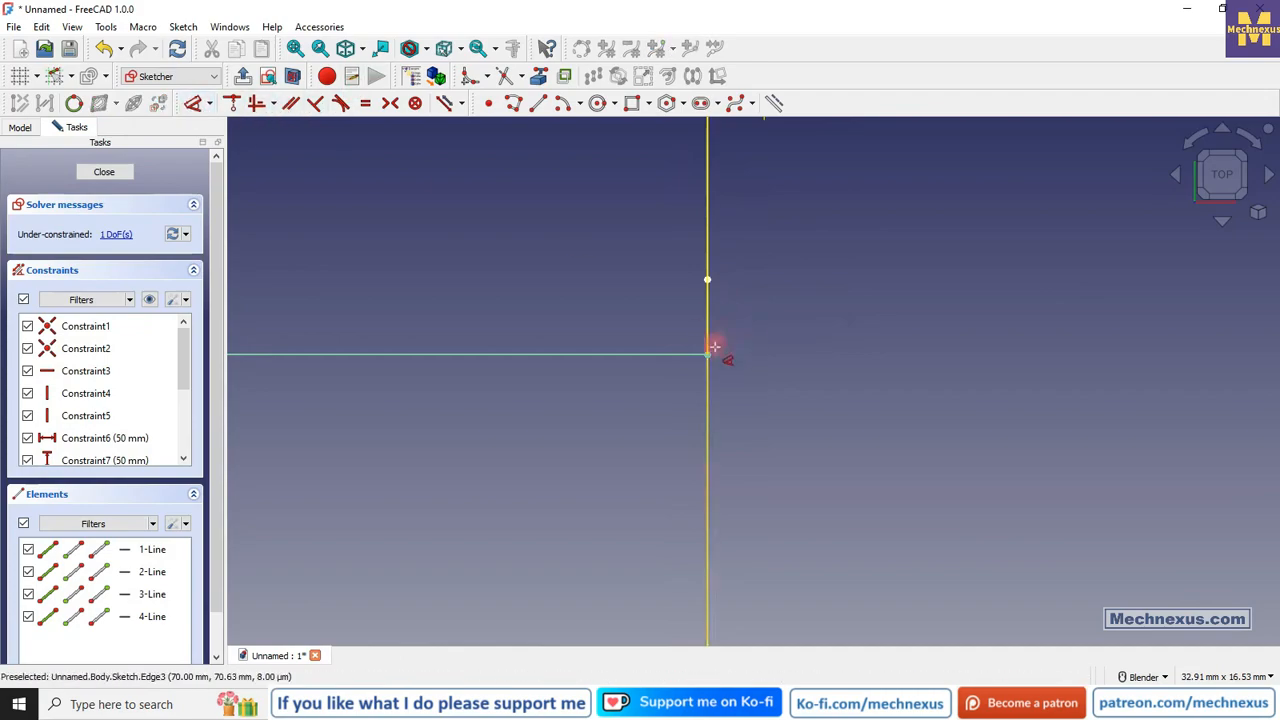
pyautogui.click(708, 354)
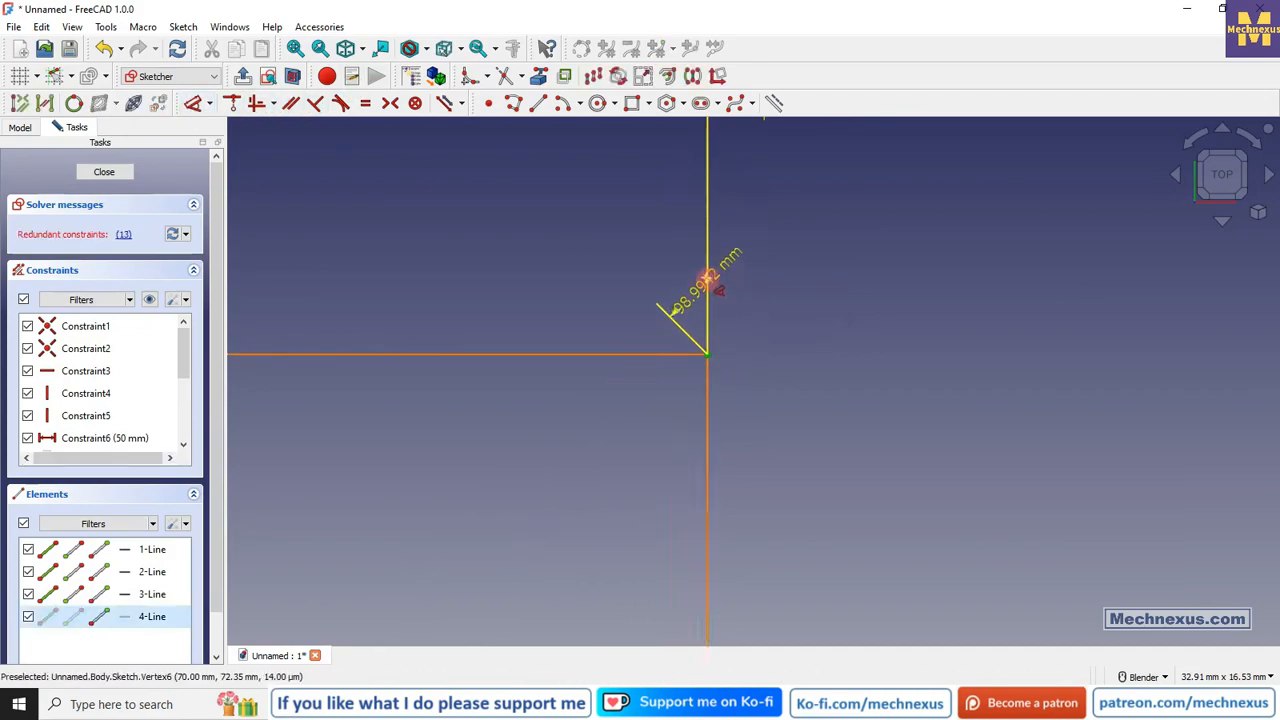
pyautogui.click(708, 281)
pyautogui.click(776, 322)
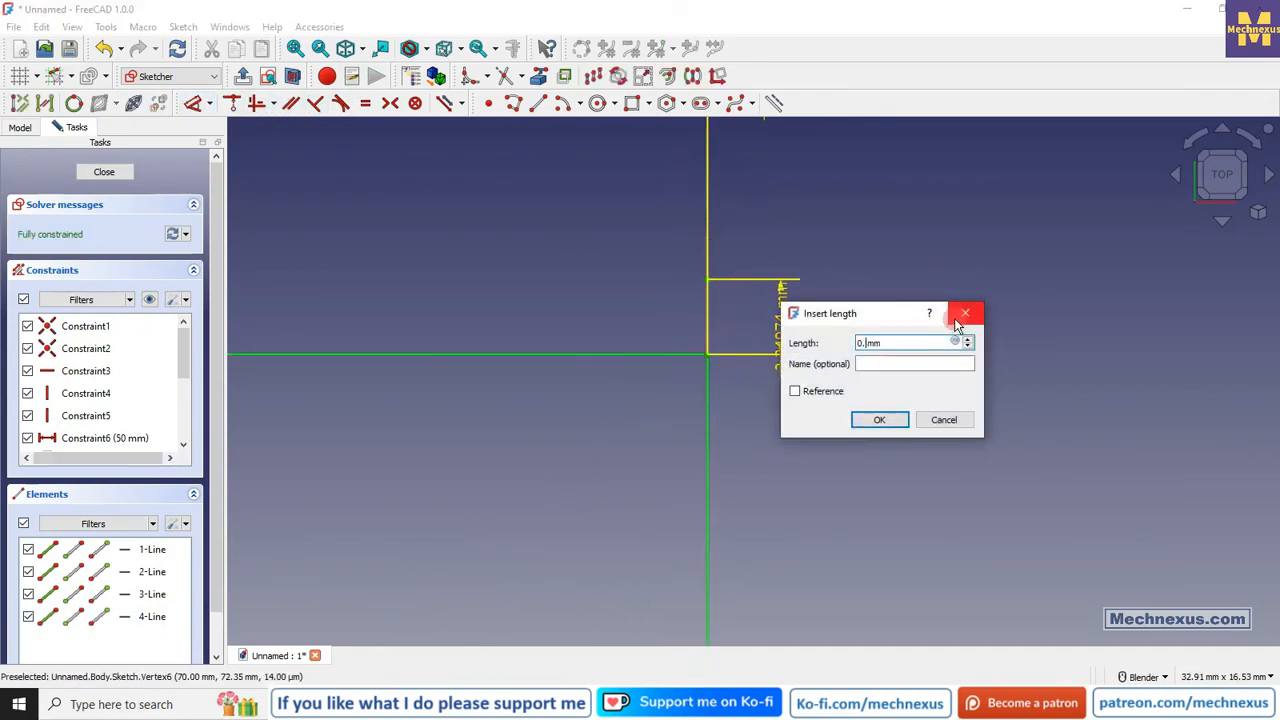
pyautogui.click(955, 318)
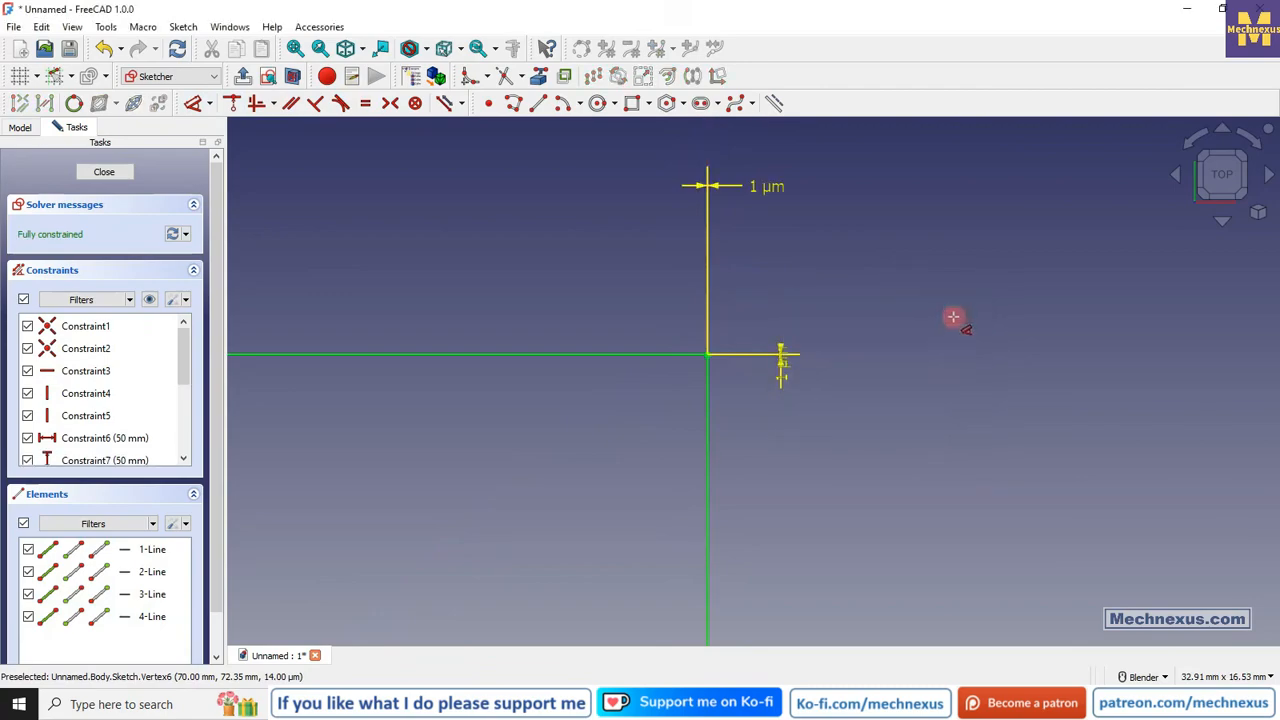
# Finish editing the square's sketch.
pyautogui.scroll(-8, 678, 246)
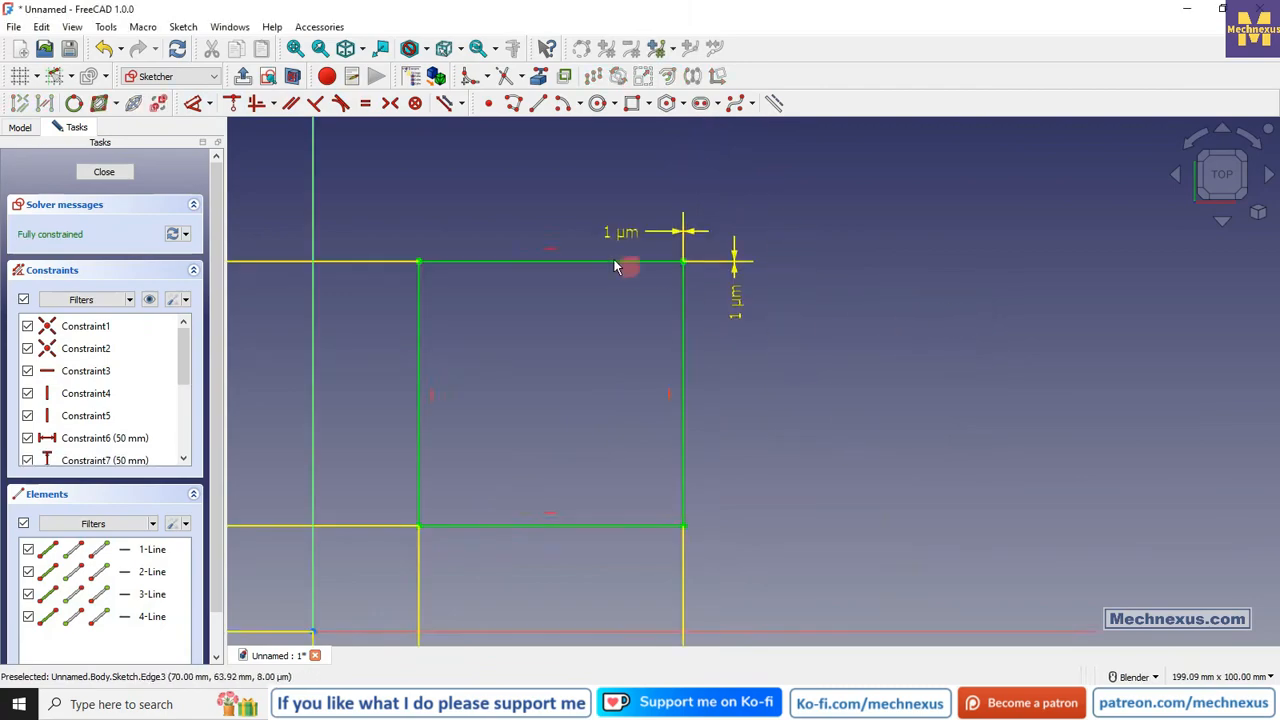
pyautogui.scroll(3, 635, 236)
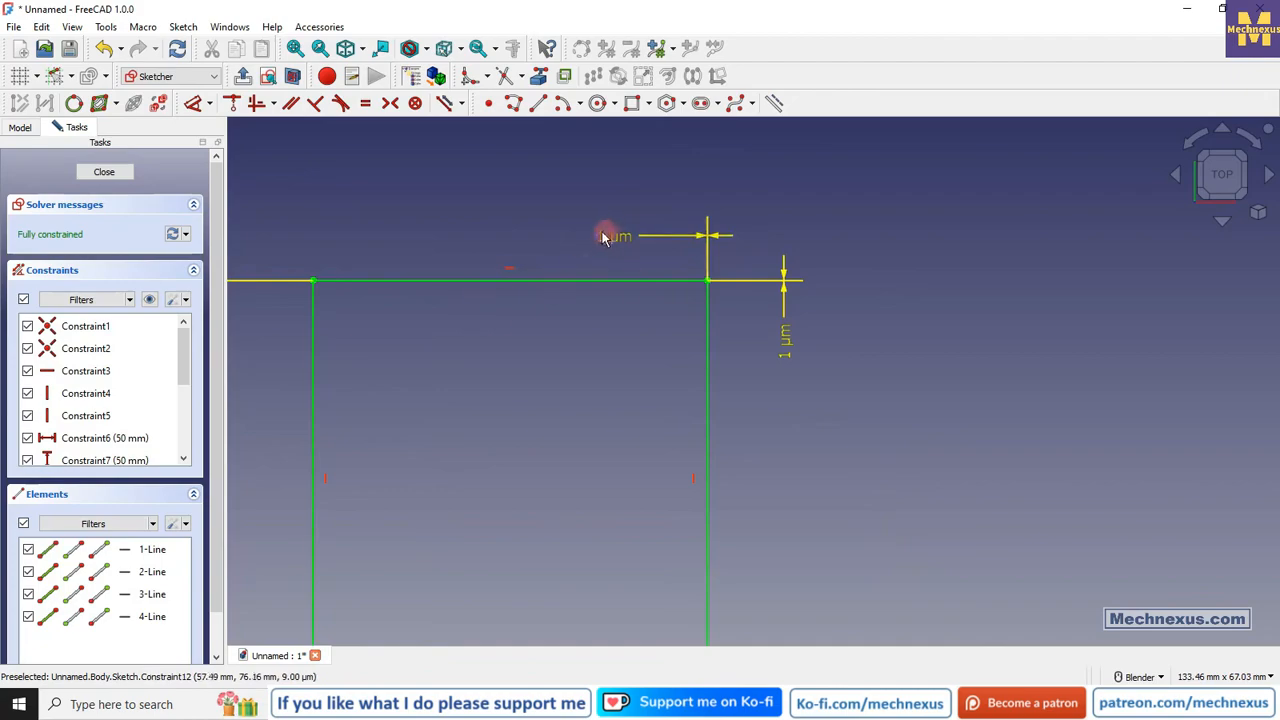
pyautogui.scroll(-5, 653, 253)
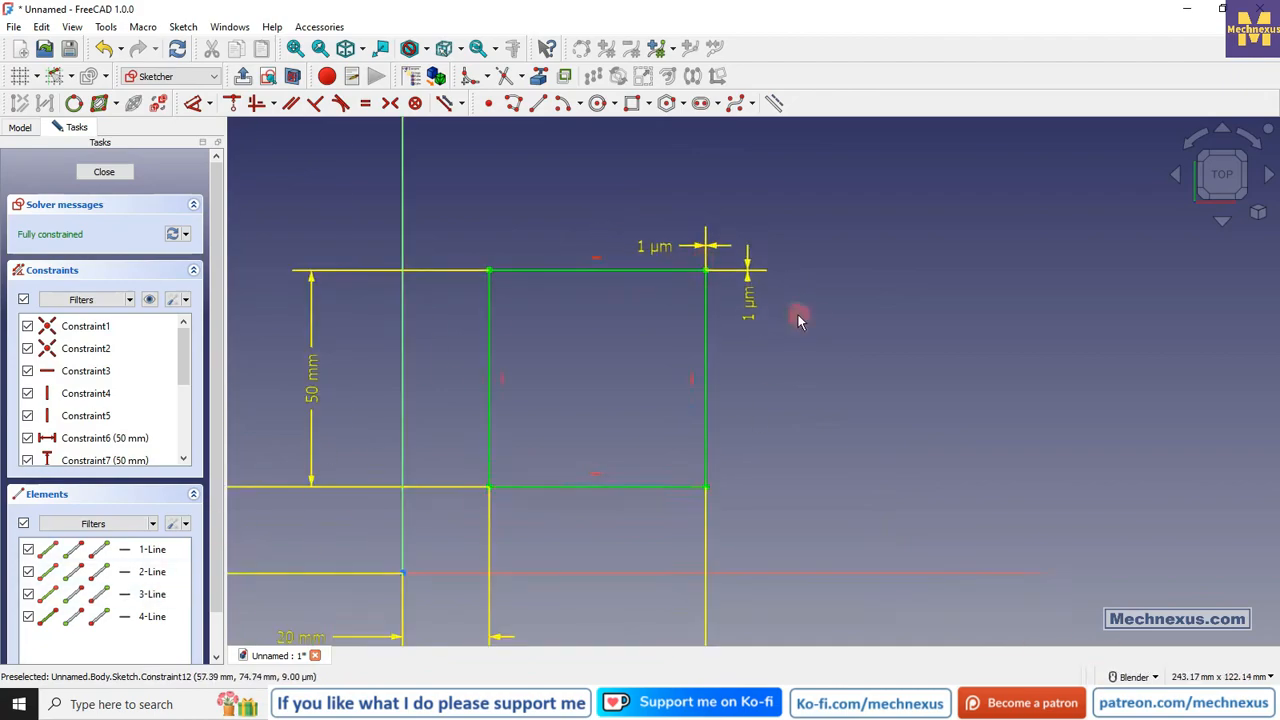
pyautogui.scroll(-1, 800, 317)
pyautogui.click(117, 177)
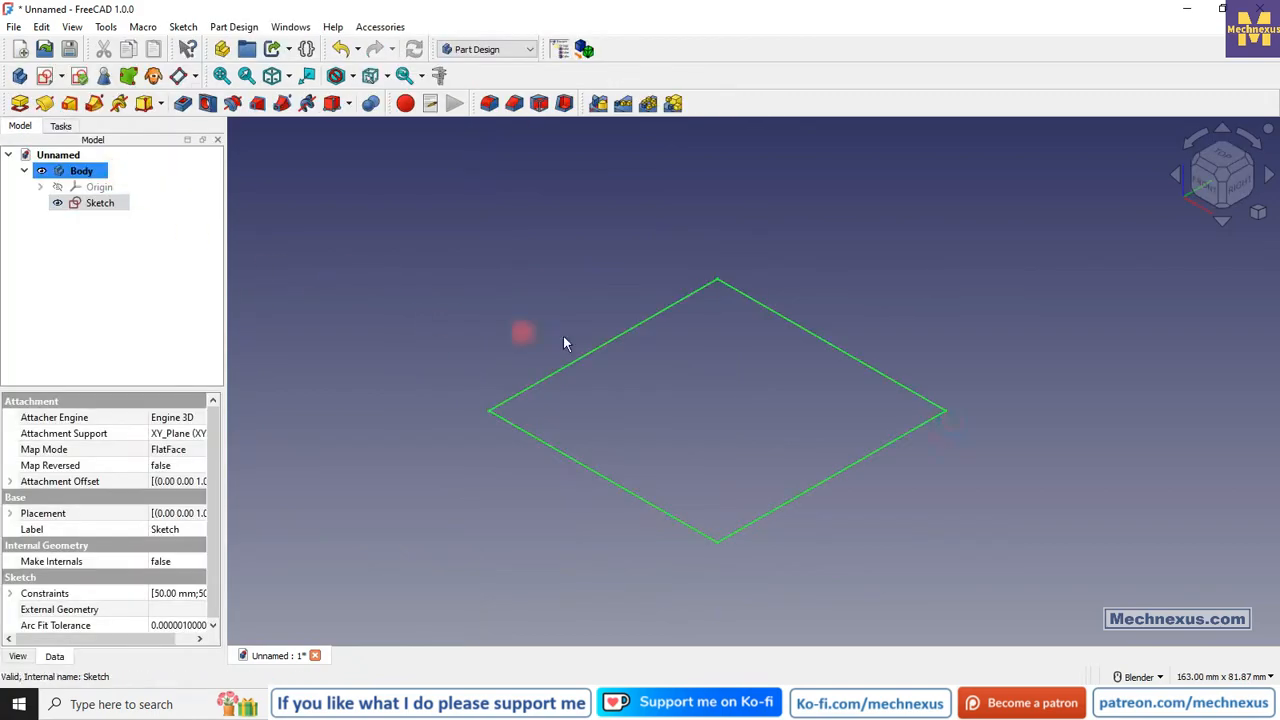
# Try to pad the square's sketch, and cancel the pad.
pyautogui.click(160, 238)
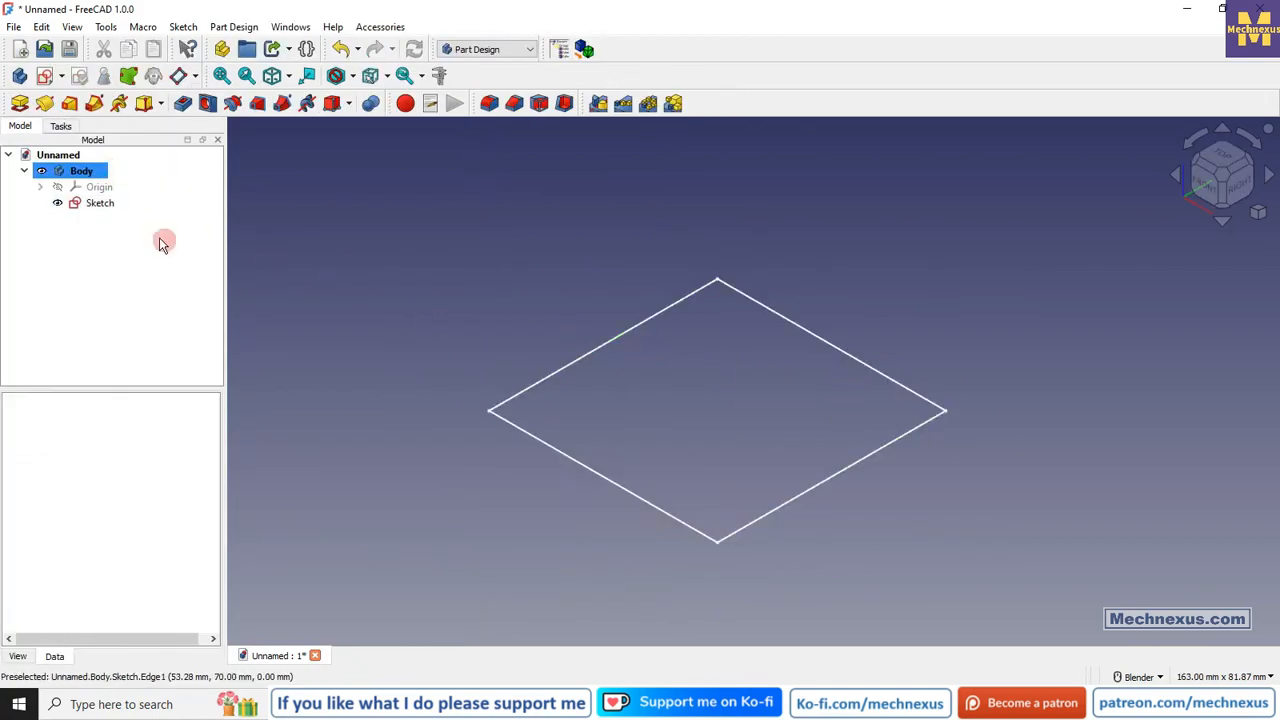
pyautogui.click(100, 203)
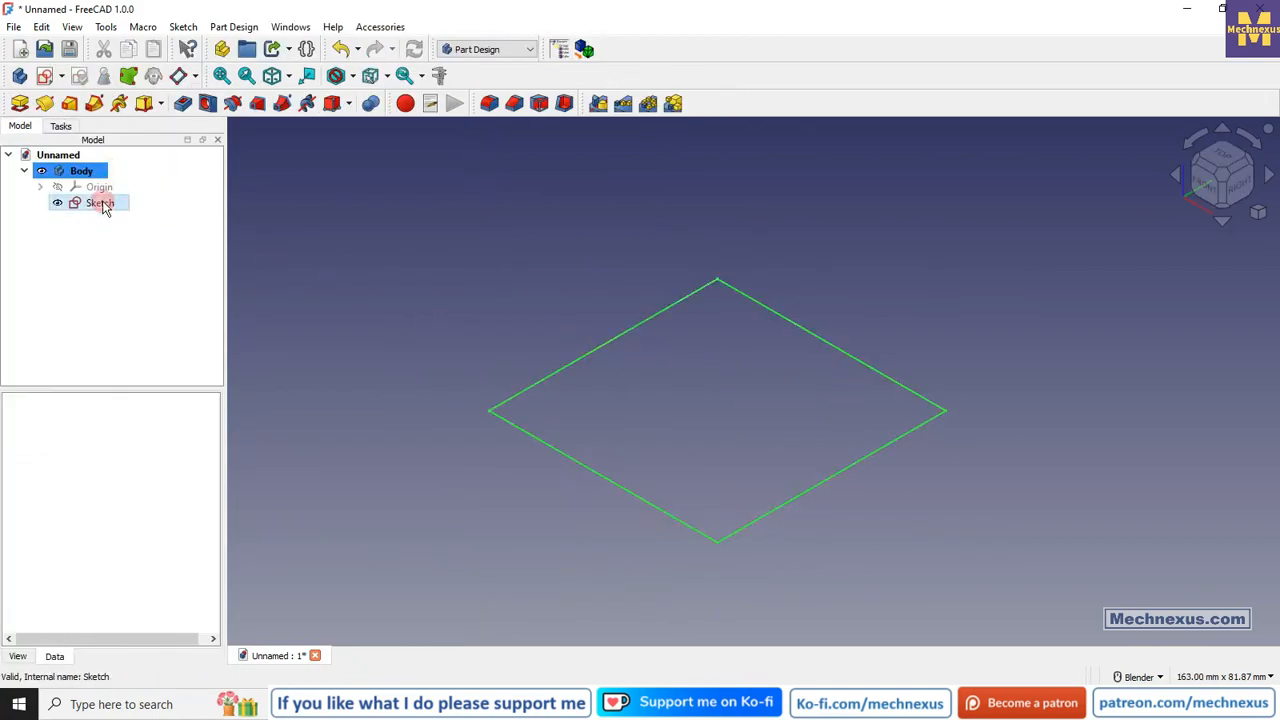
pyautogui.click(19, 103)
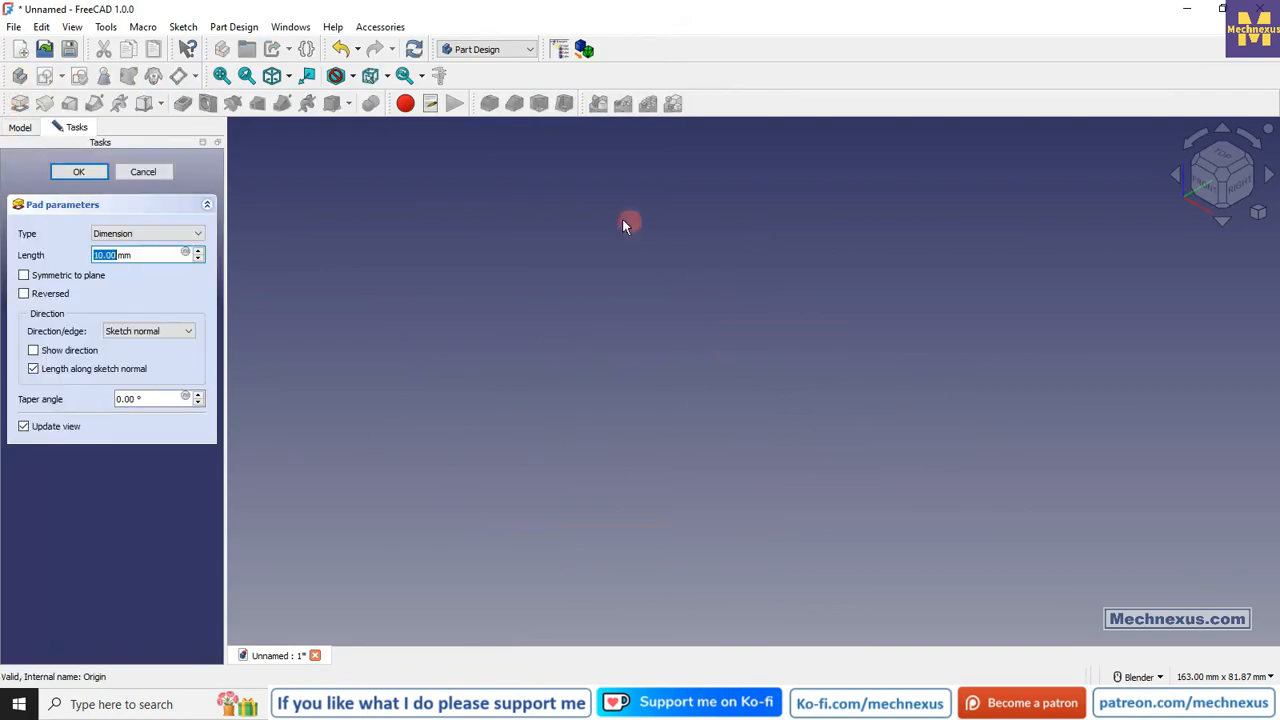
pyautogui.click(140, 171)
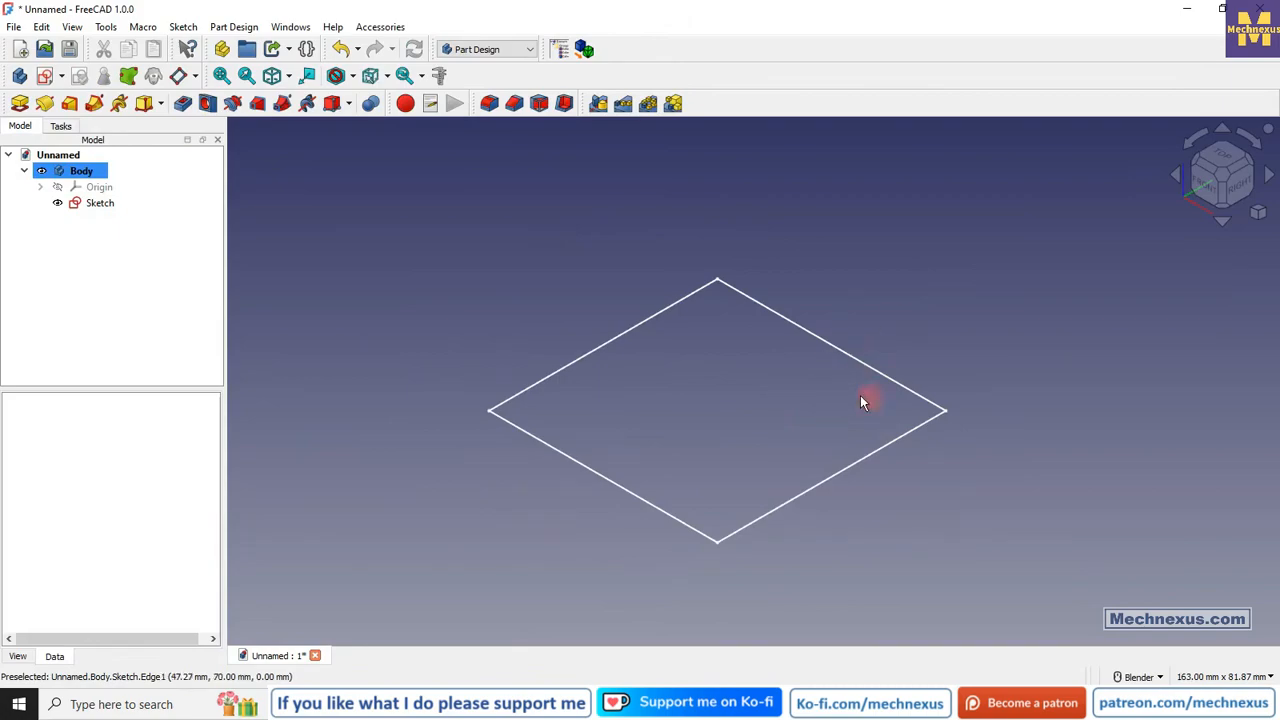
# Examine the square's upper-right corner at close range from above for a gap between the two lines.
pyautogui.click(1226, 154)
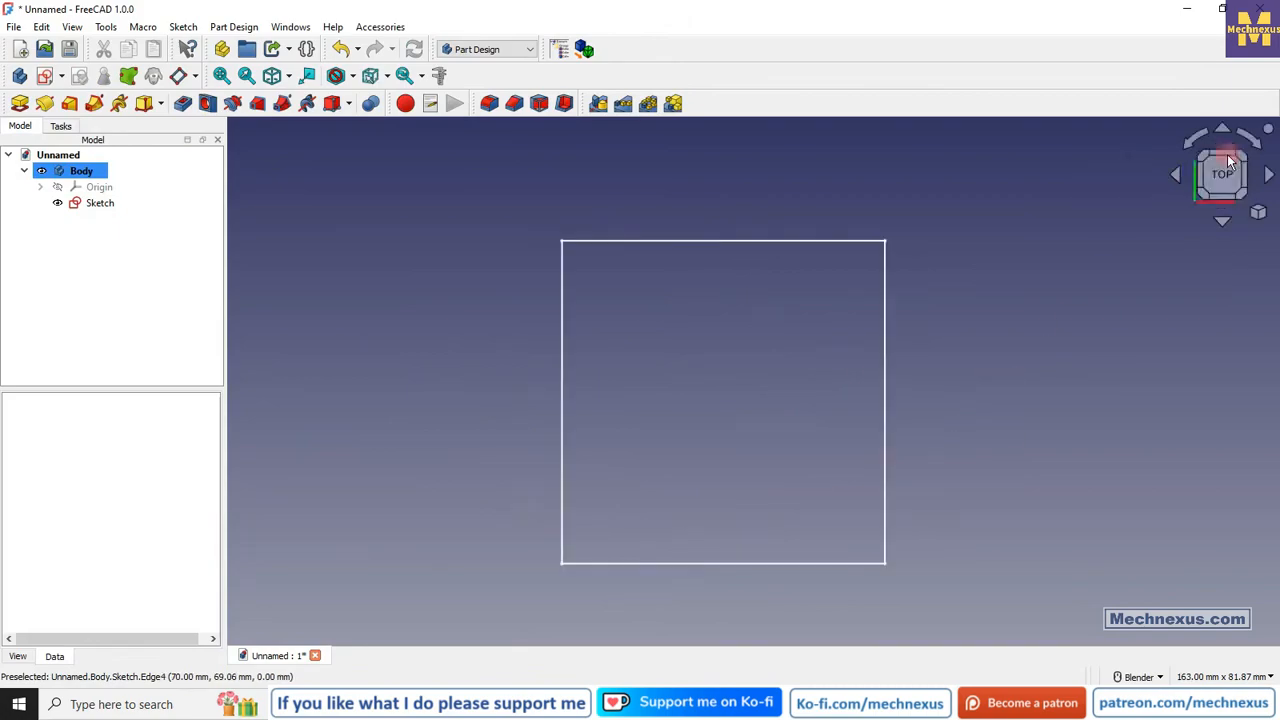
pyautogui.scroll(3, 596, 462)
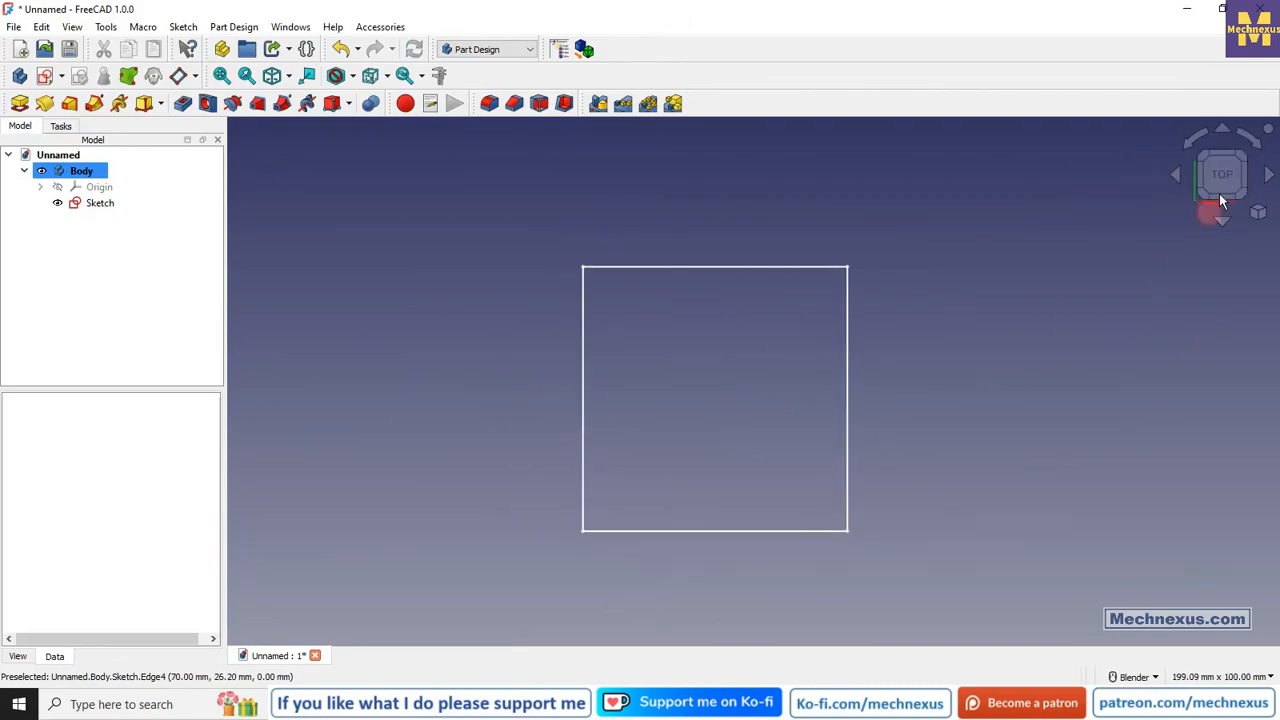
pyautogui.scroll(1, 657, 460)
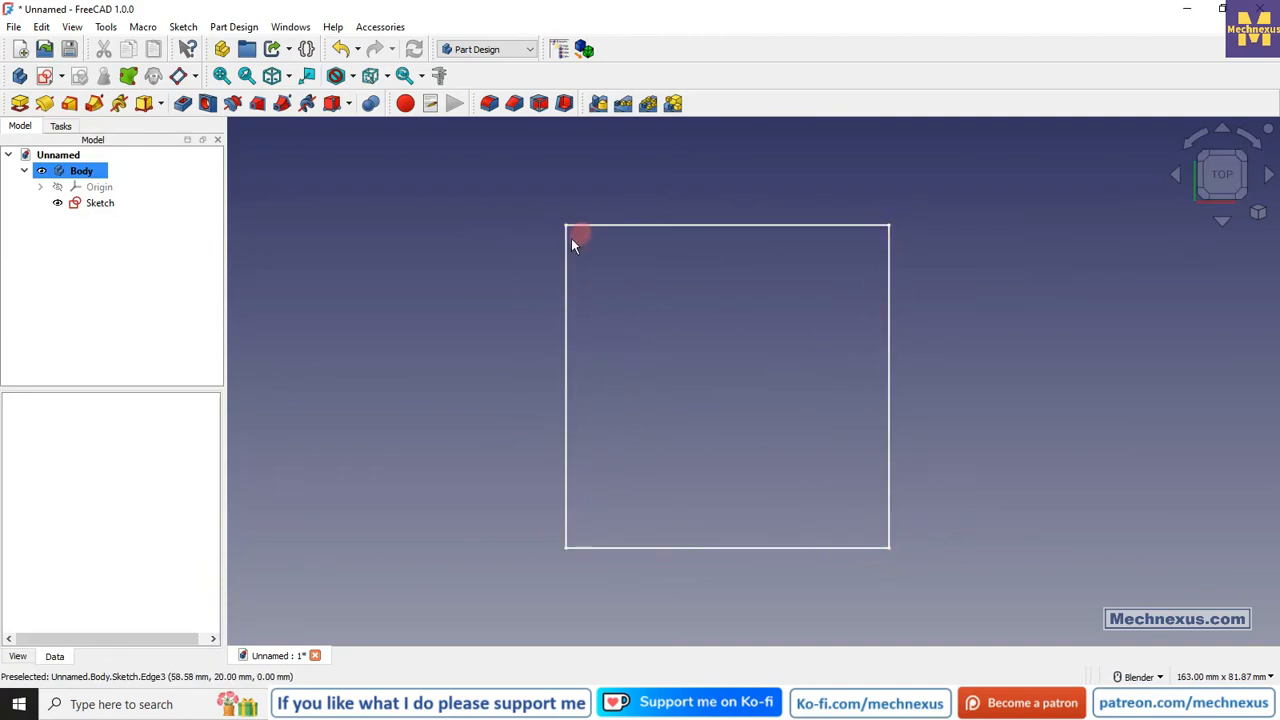
pyautogui.scroll(13, 900, 231)
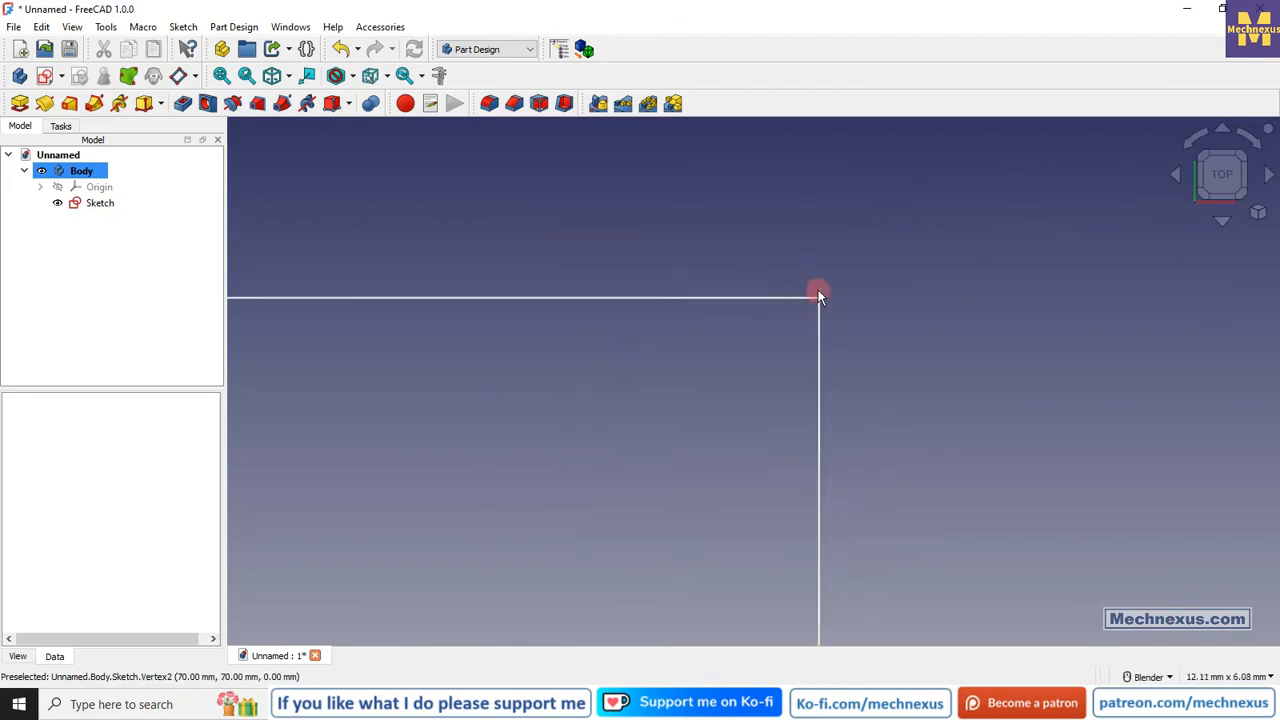
pyautogui.scroll(15, 818, 296)
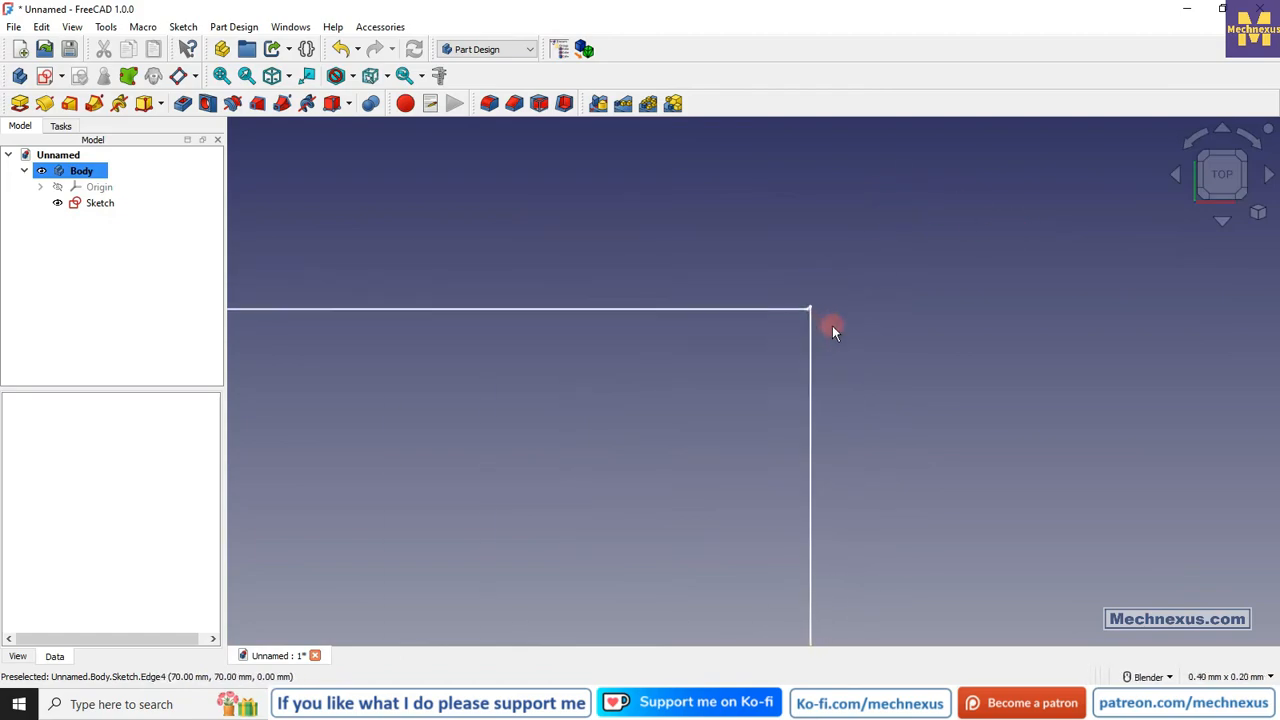
pyautogui.scroll(4, 832, 325)
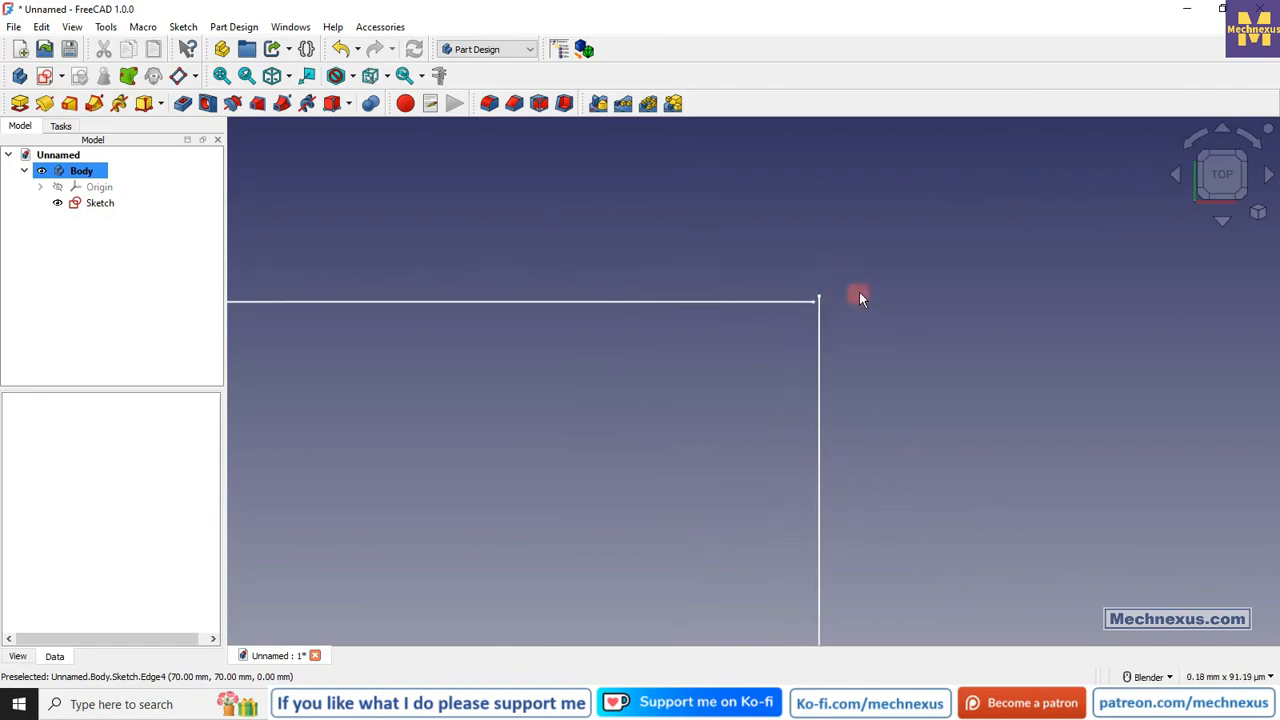
pyautogui.scroll(-15, 836, 298)
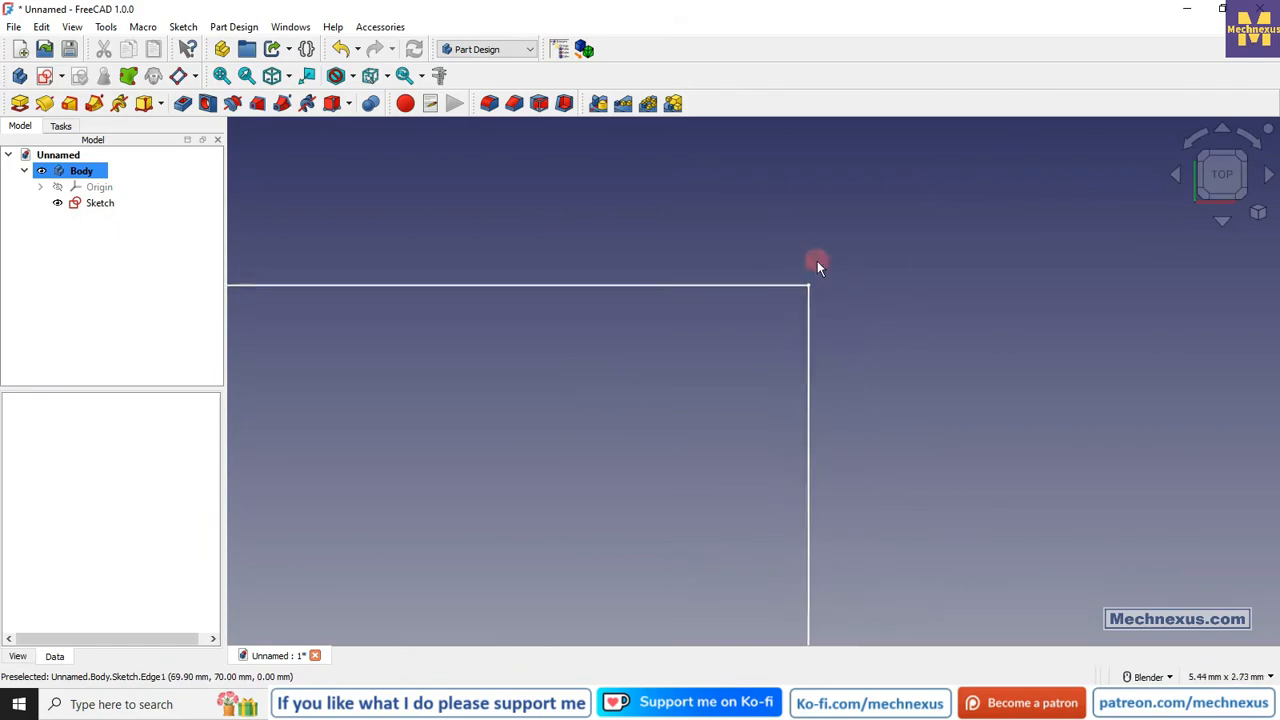
pyautogui.scroll(-9, 815, 275)
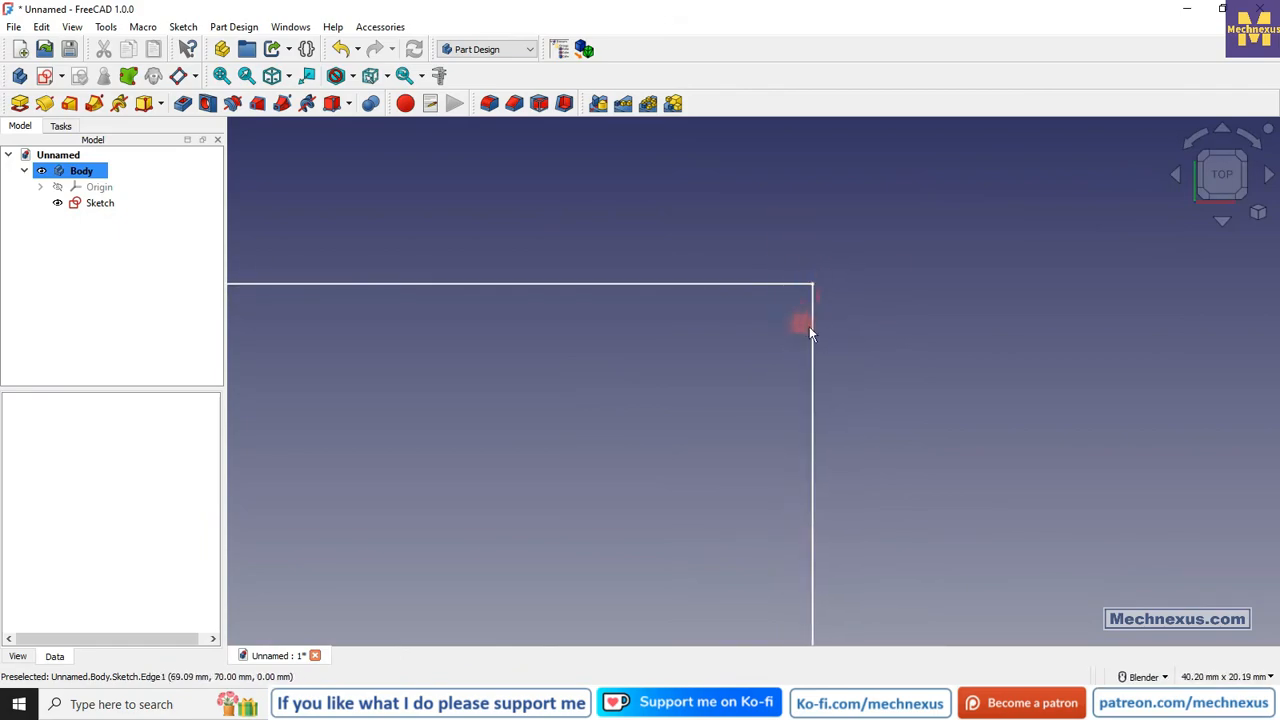
pyautogui.scroll(-9, 757, 337)
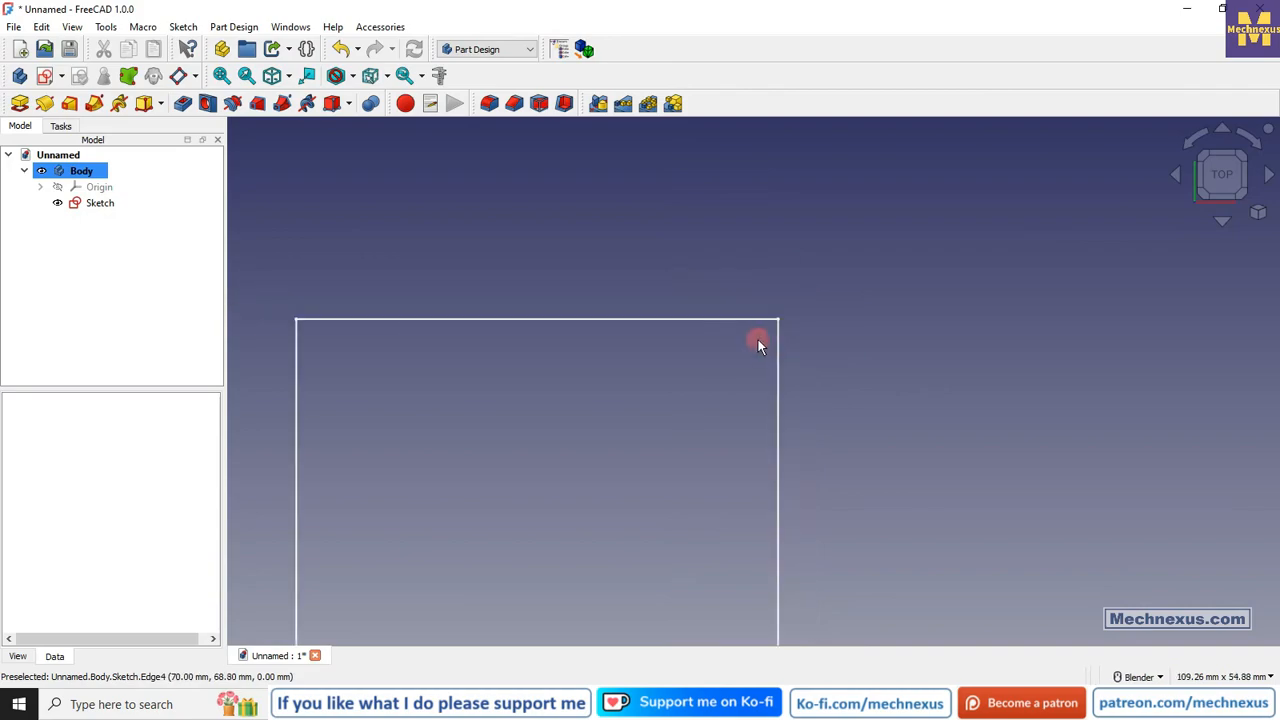
pyautogui.scroll(2, 695, 463)
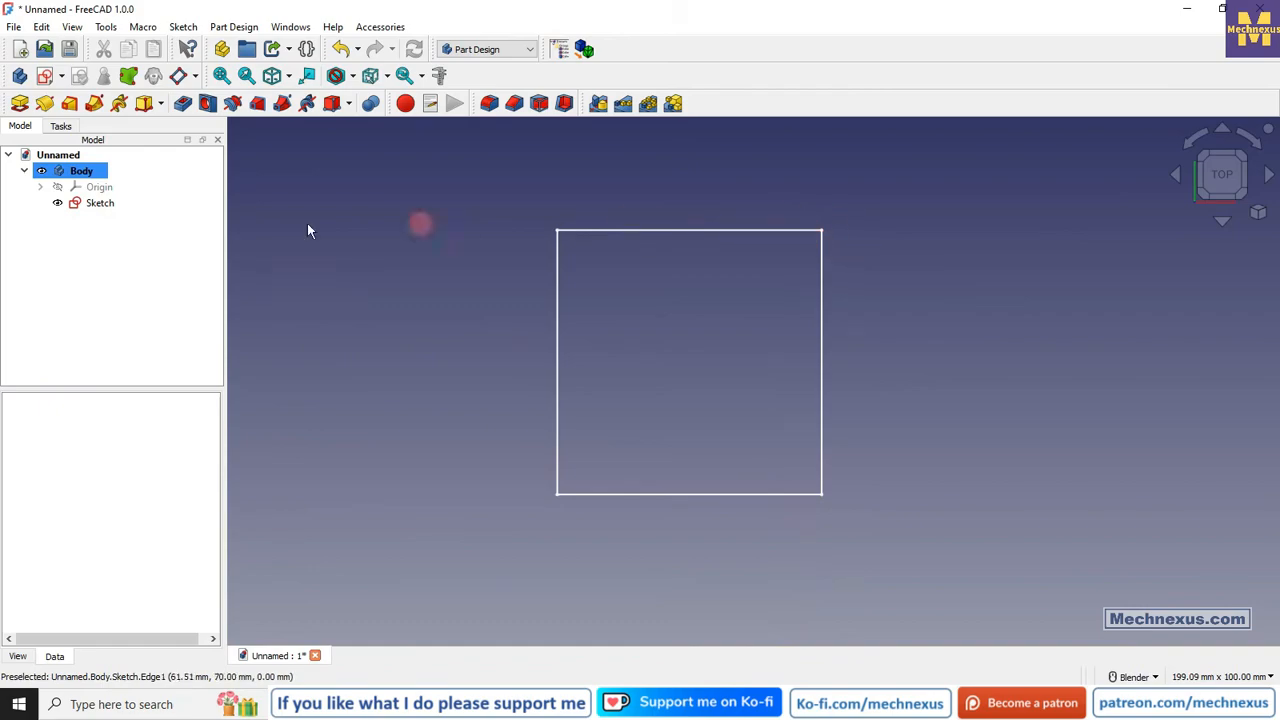
# Validate the sketch by highlighting its troublesome vertexes, inspect the upper-right corner, and end the validation.
pyautogui.click(96, 204)
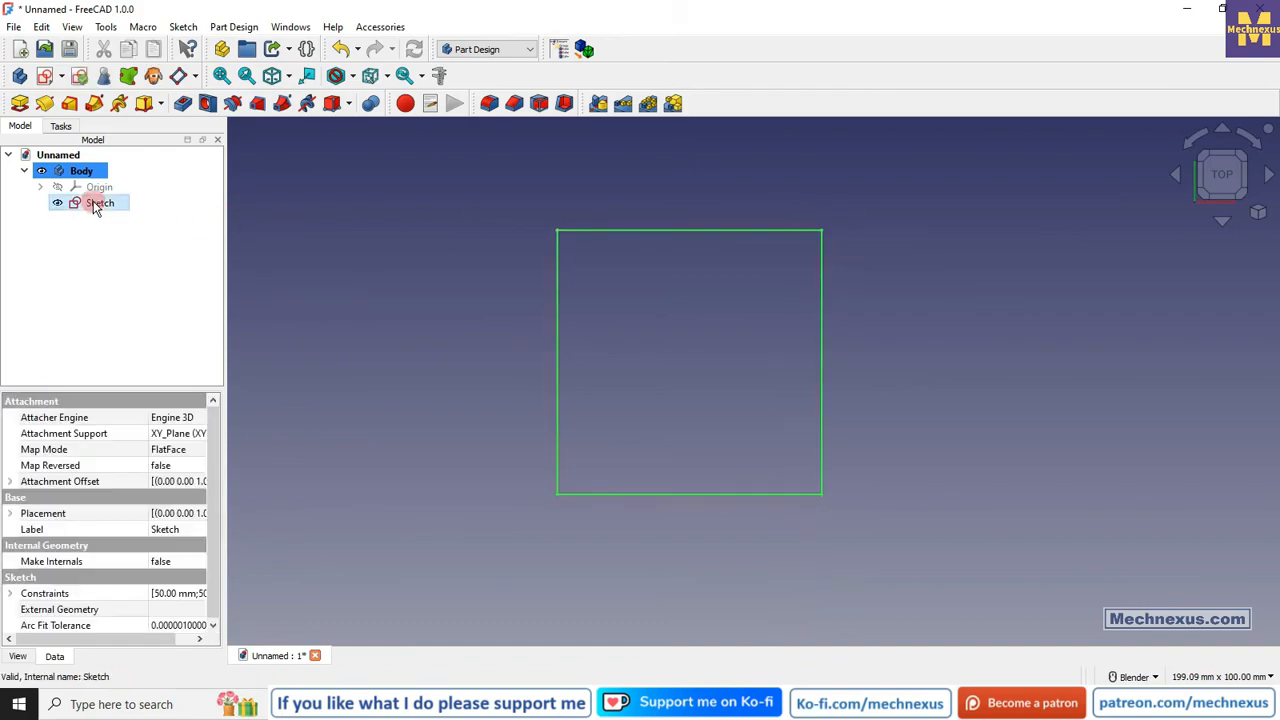
pyautogui.click(79, 77)
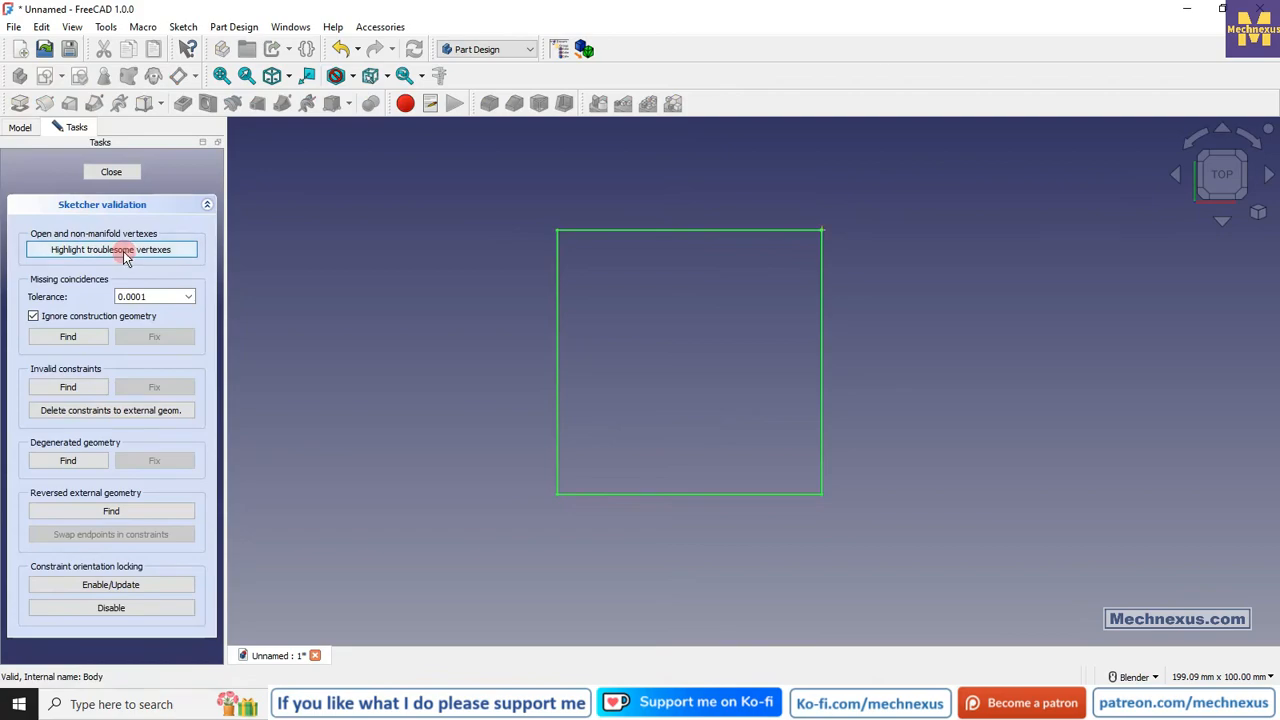
pyautogui.scroll(3, 852, 224)
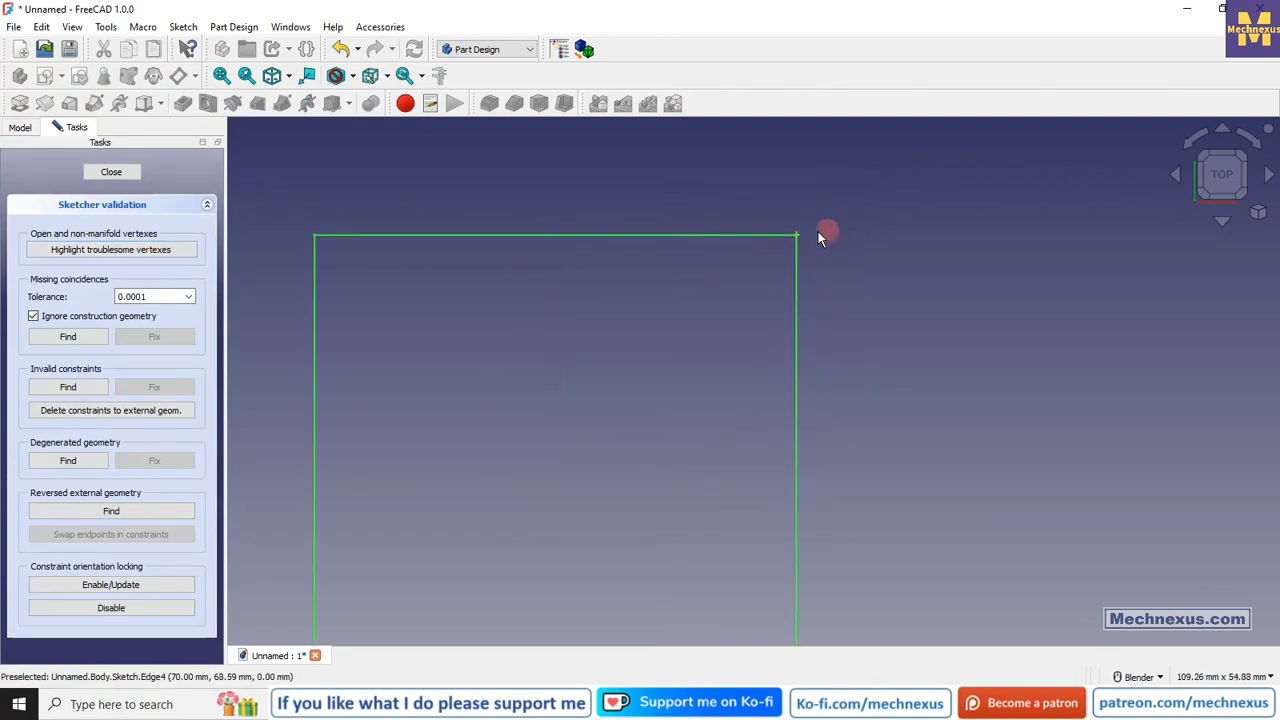
pyautogui.scroll(5, 800, 232)
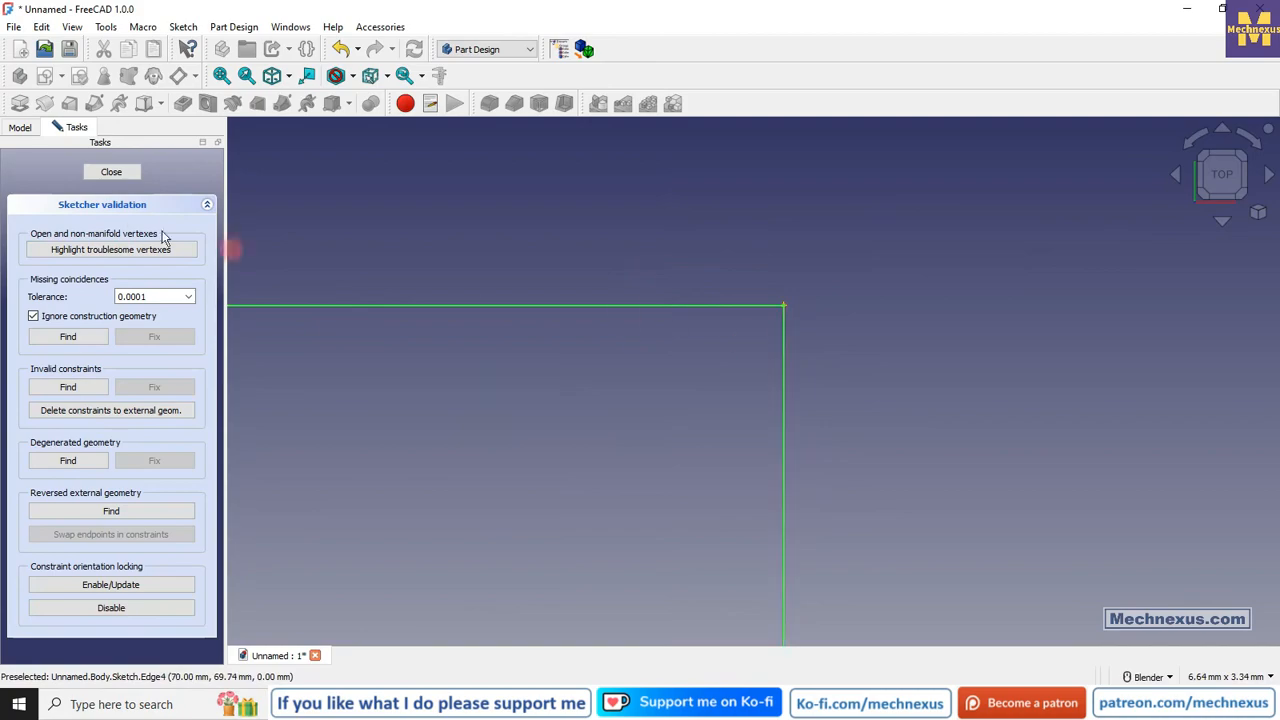
pyautogui.click(111, 173)
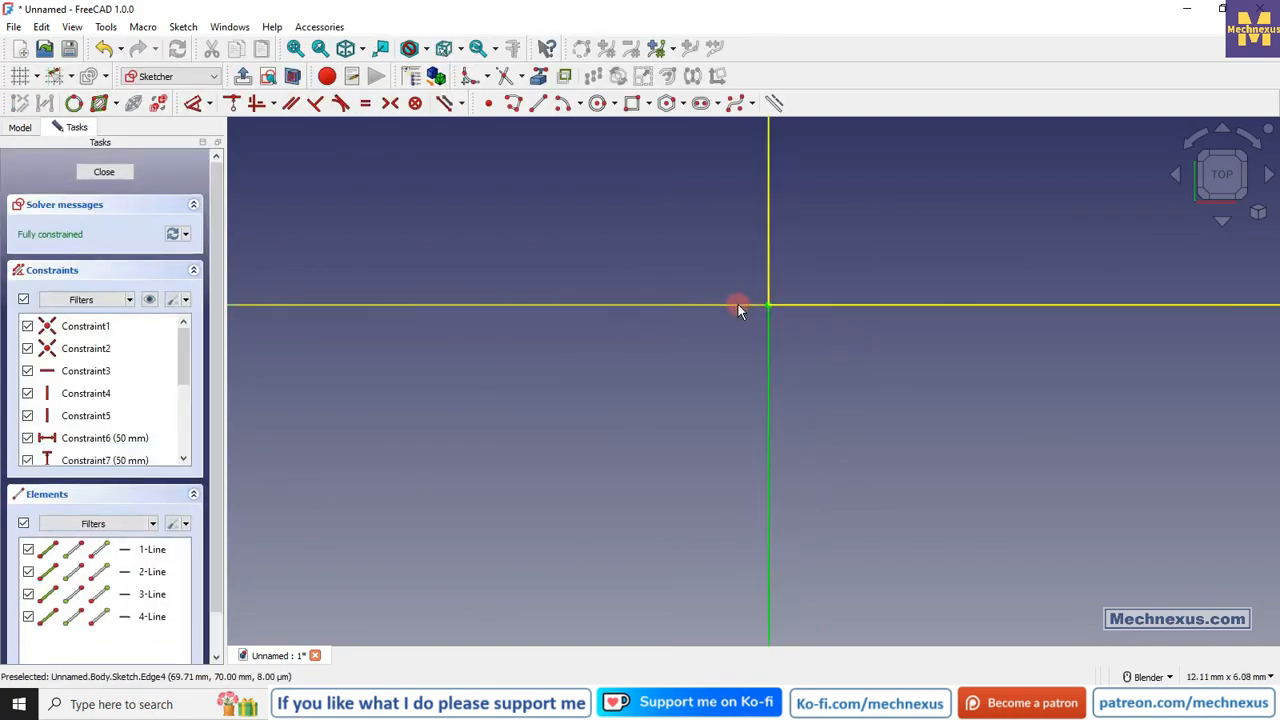
# Reopen the sketch for editing and delete the vertical and horizontal 1 µm dimensions at the upper-right corner.
pyautogui.scroll(-3, 676, 317)
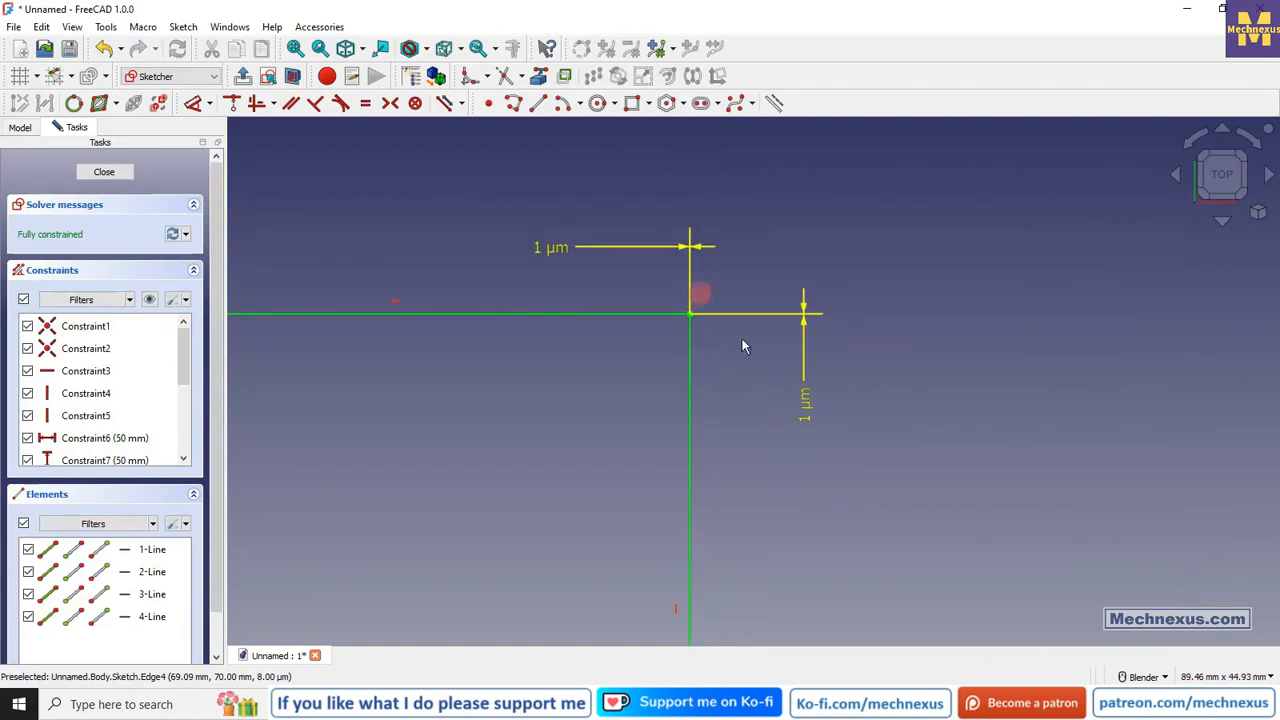
pyautogui.click(806, 402)
pyautogui.press('Delete')
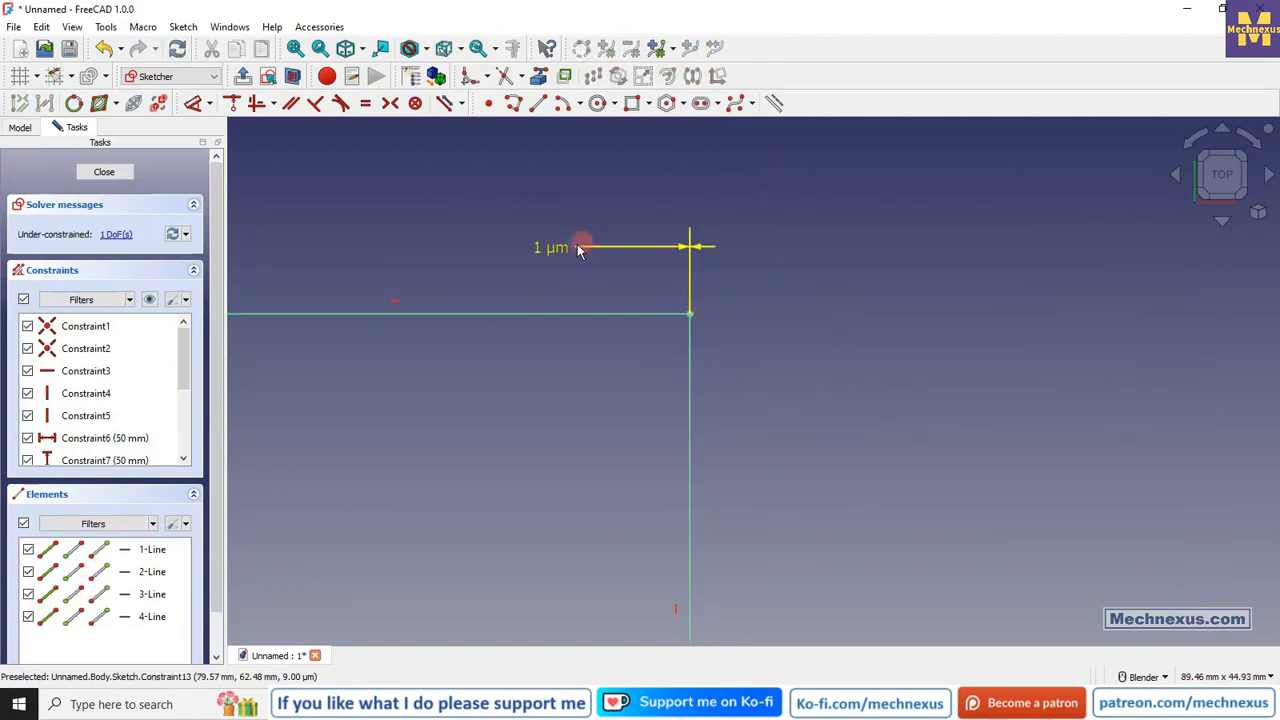
pyautogui.click(561, 248)
pyautogui.press('Delete')
# Make the two line endpoints at the square's upper-right corner coincident and finish editing the sketch.
pyautogui.scroll(18, 701, 313)
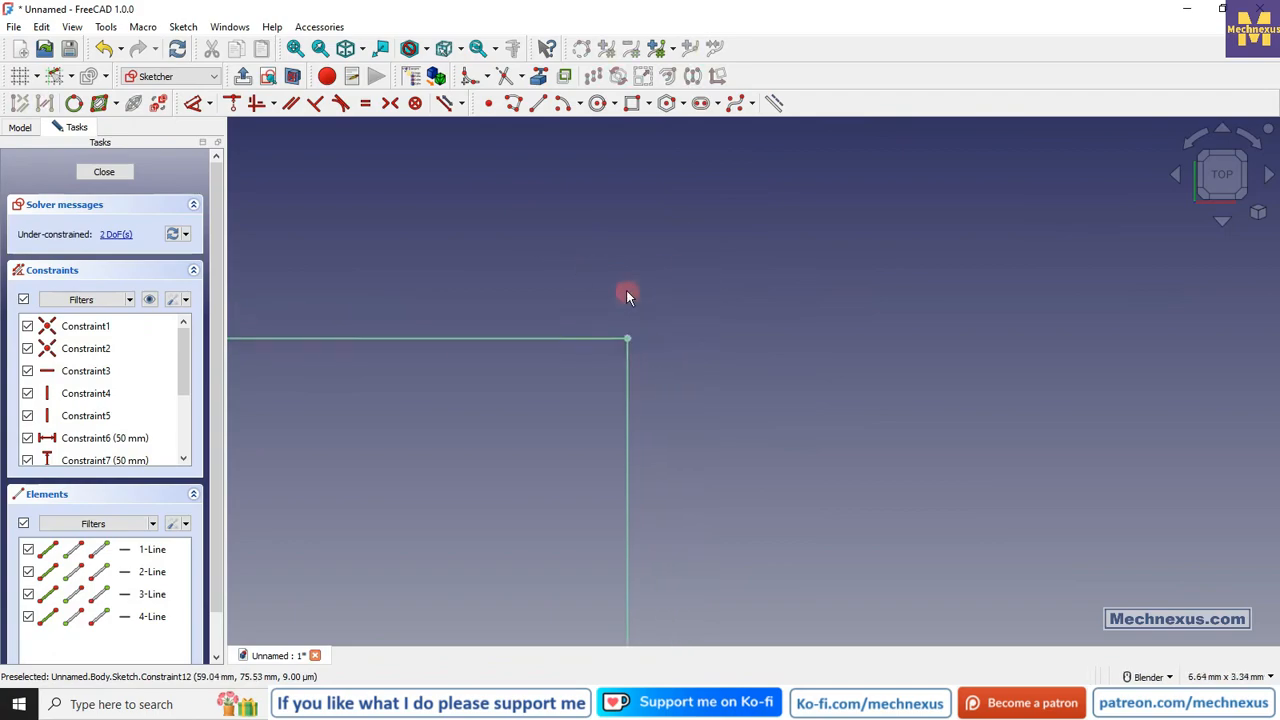
pyautogui.scroll(15, 639, 369)
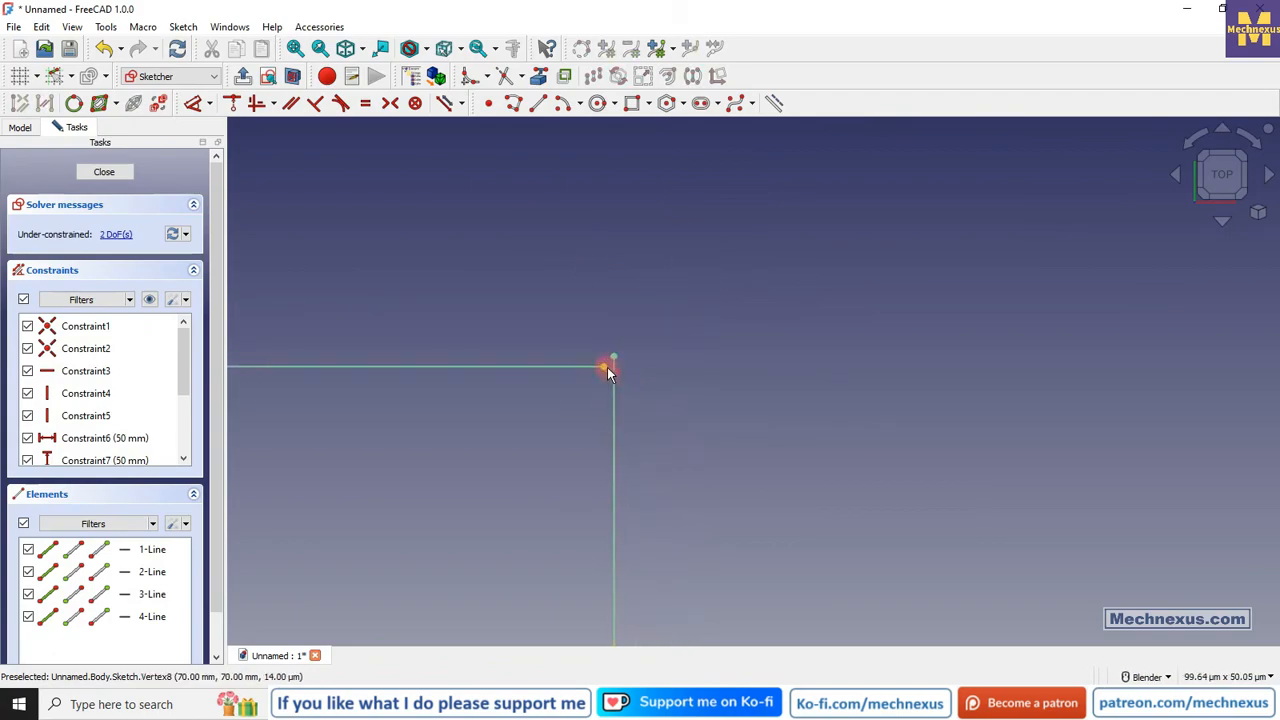
pyautogui.click(602, 367)
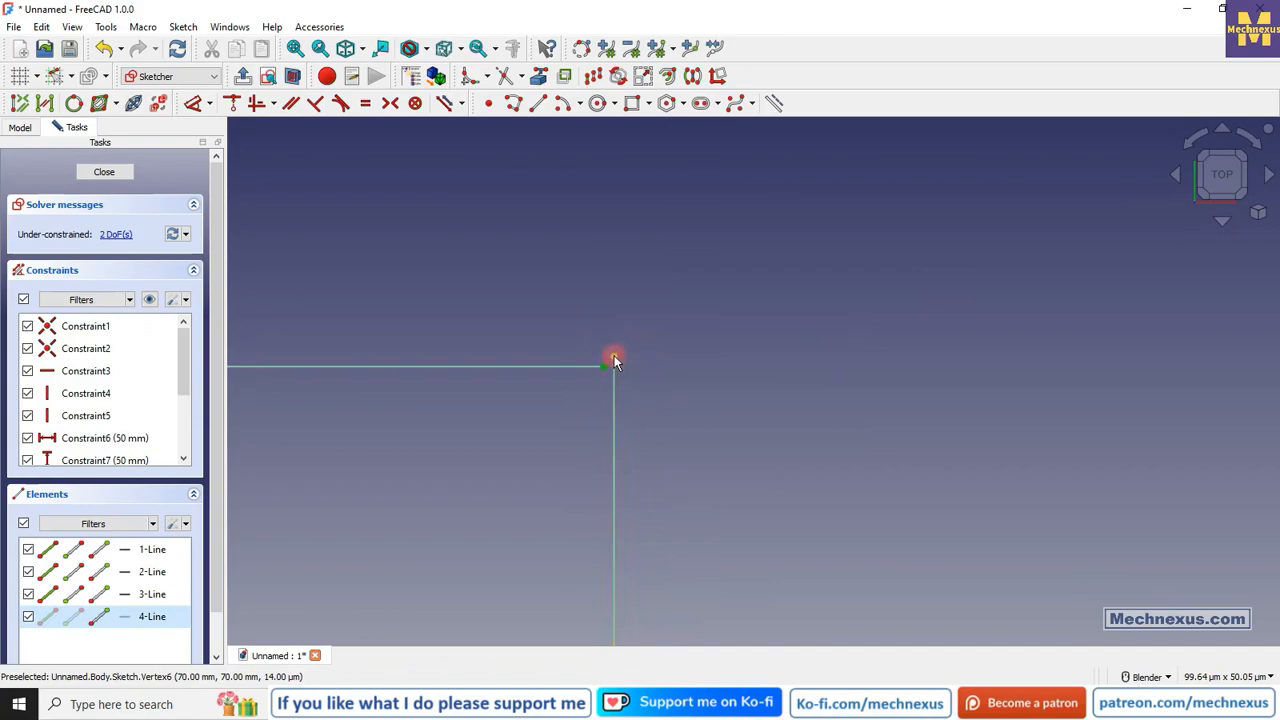
pyautogui.click(614, 360)
pyautogui.click(235, 105)
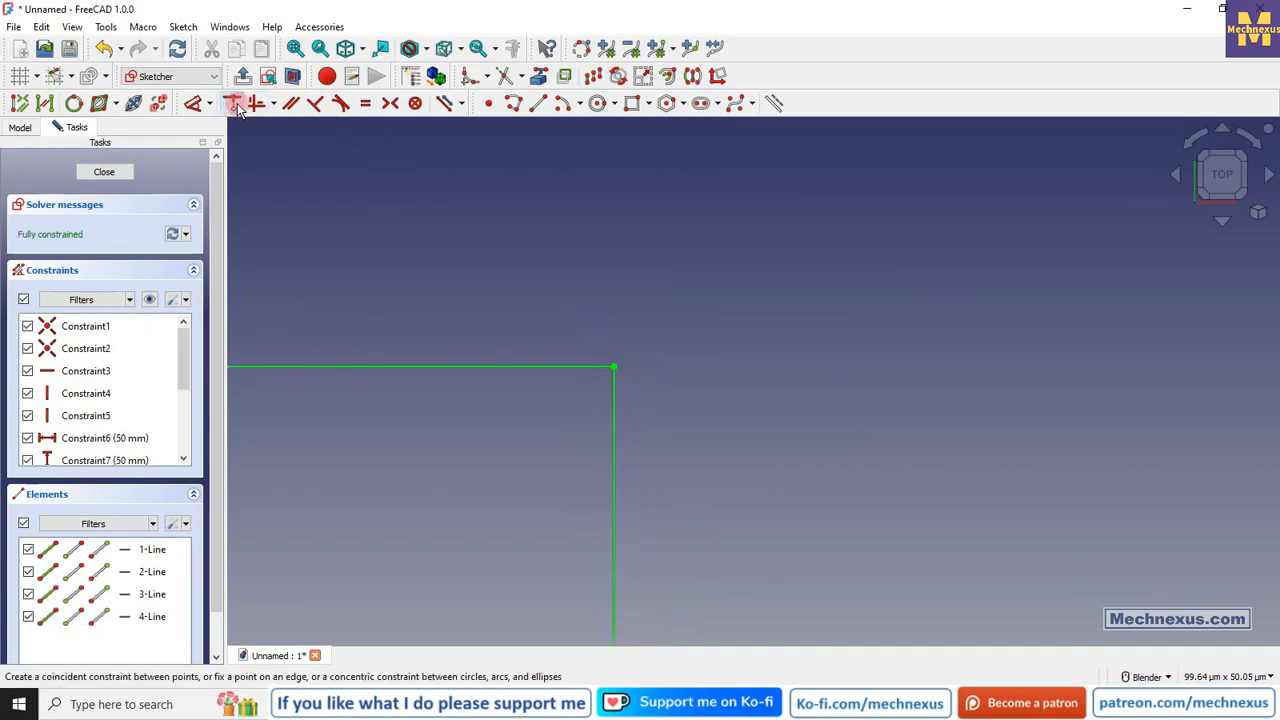
pyautogui.scroll(-4, 748, 300)
pyautogui.click(112, 171)
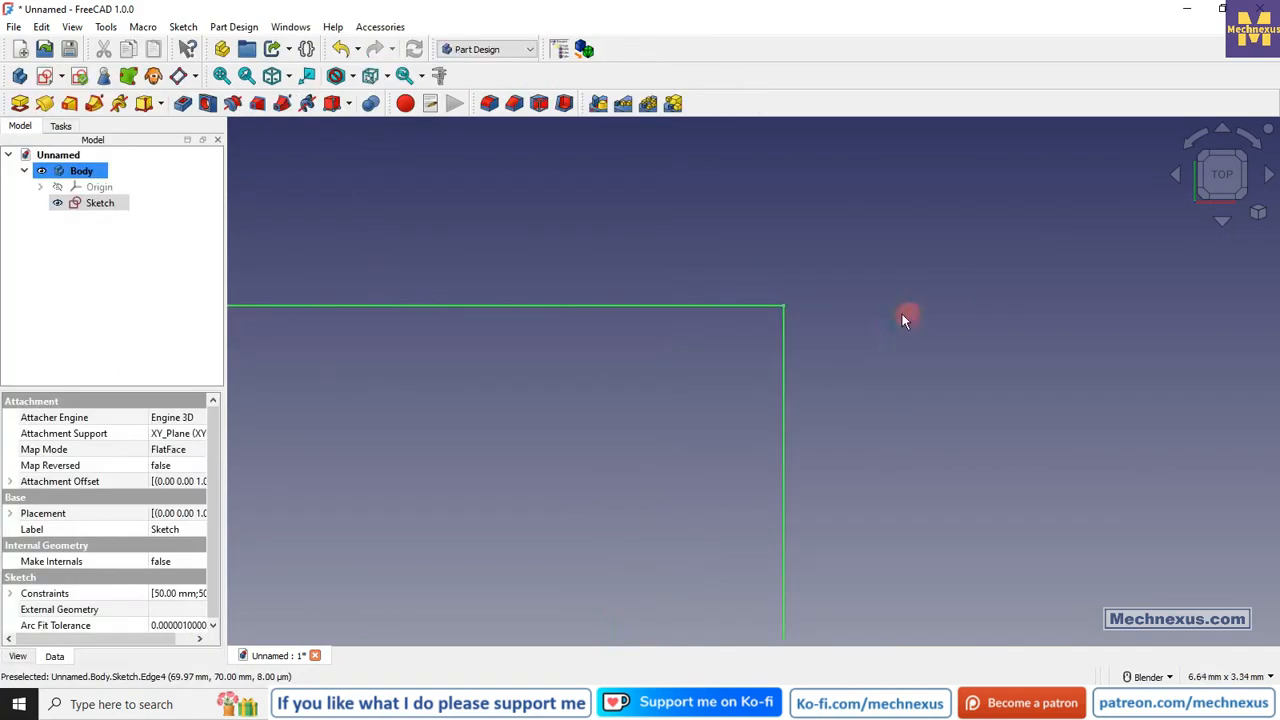
# Validate the repaired sketch by highlighting its troublesome vertexes, and end the validation.
pyautogui.scroll(-5, 660, 271)
pyautogui.scroll(-6, 832, 324)
pyautogui.scroll(-3, 832, 324)
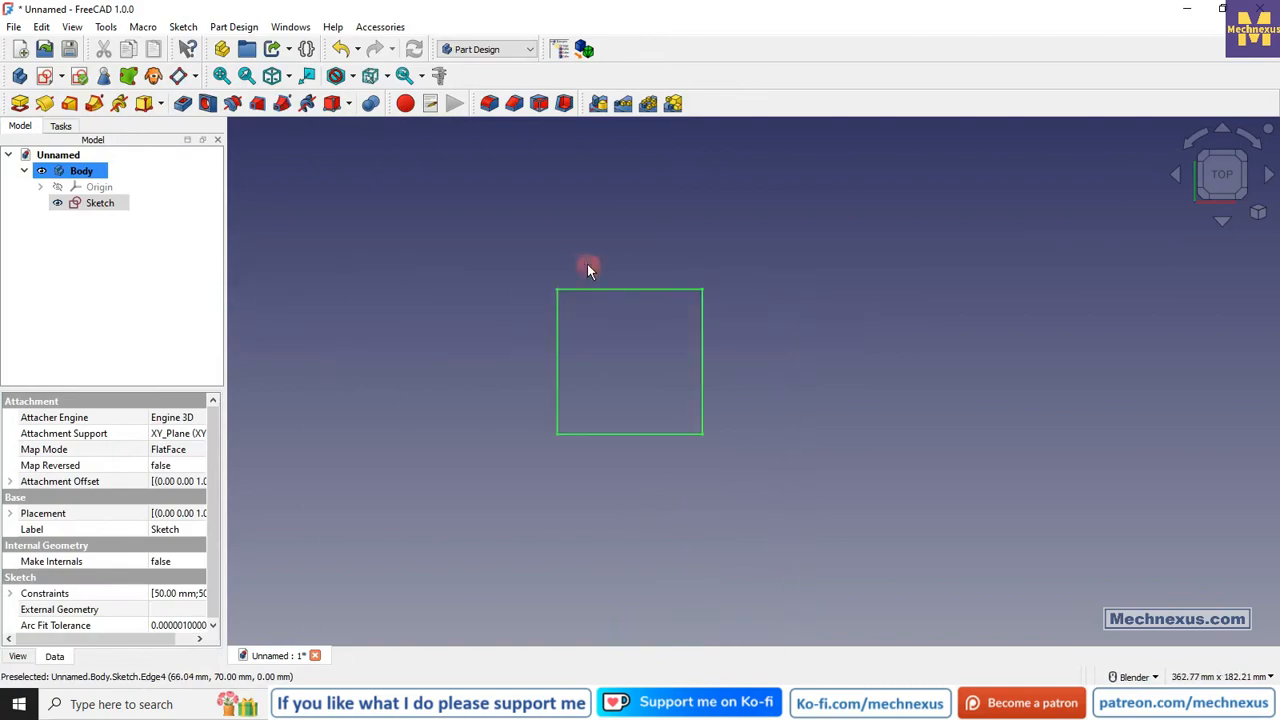
pyautogui.click(80, 77)
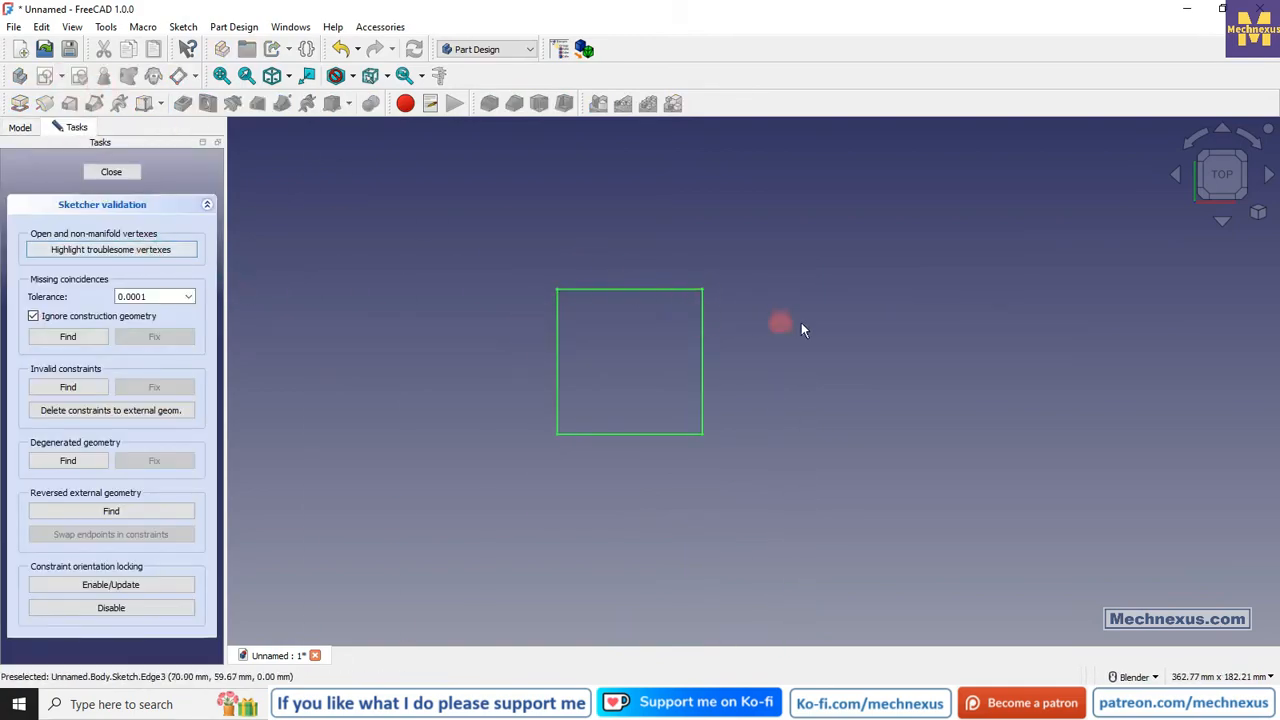
pyautogui.click(110, 174)
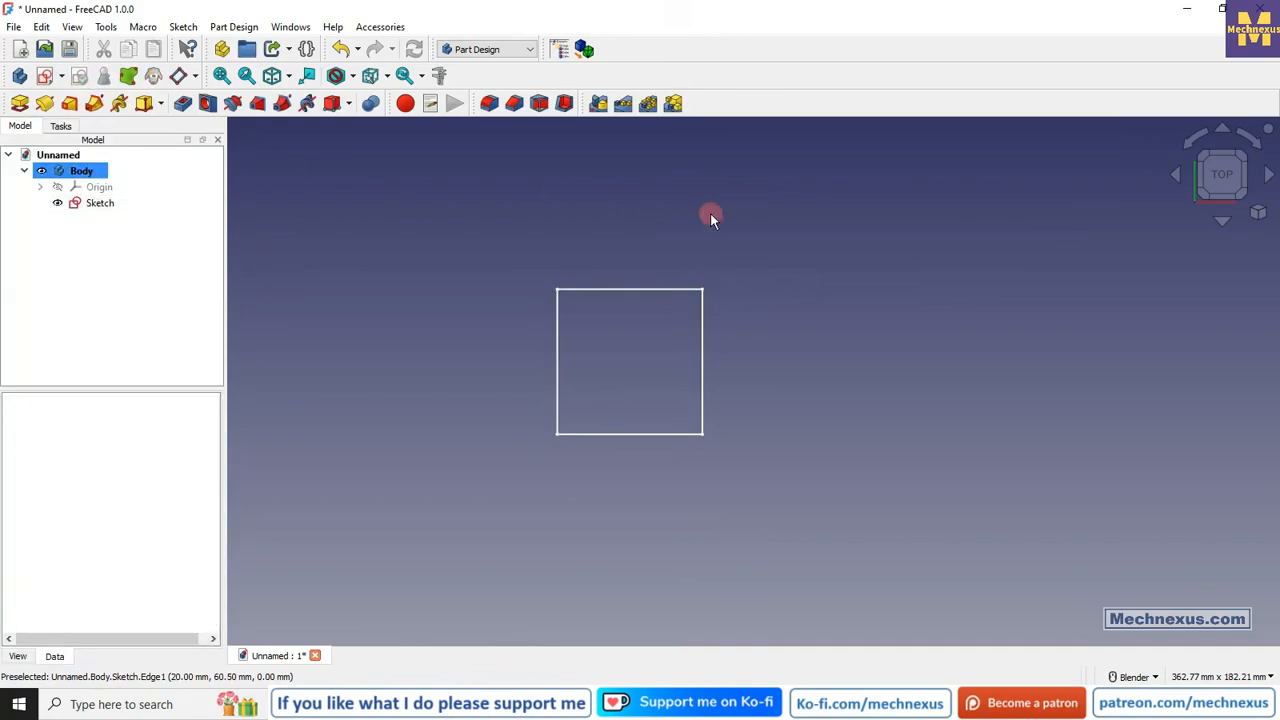
# Preview a 10 mm pad of the square's sketch from an oblique angle, and cancel the pad.
pyautogui.click(95, 202)
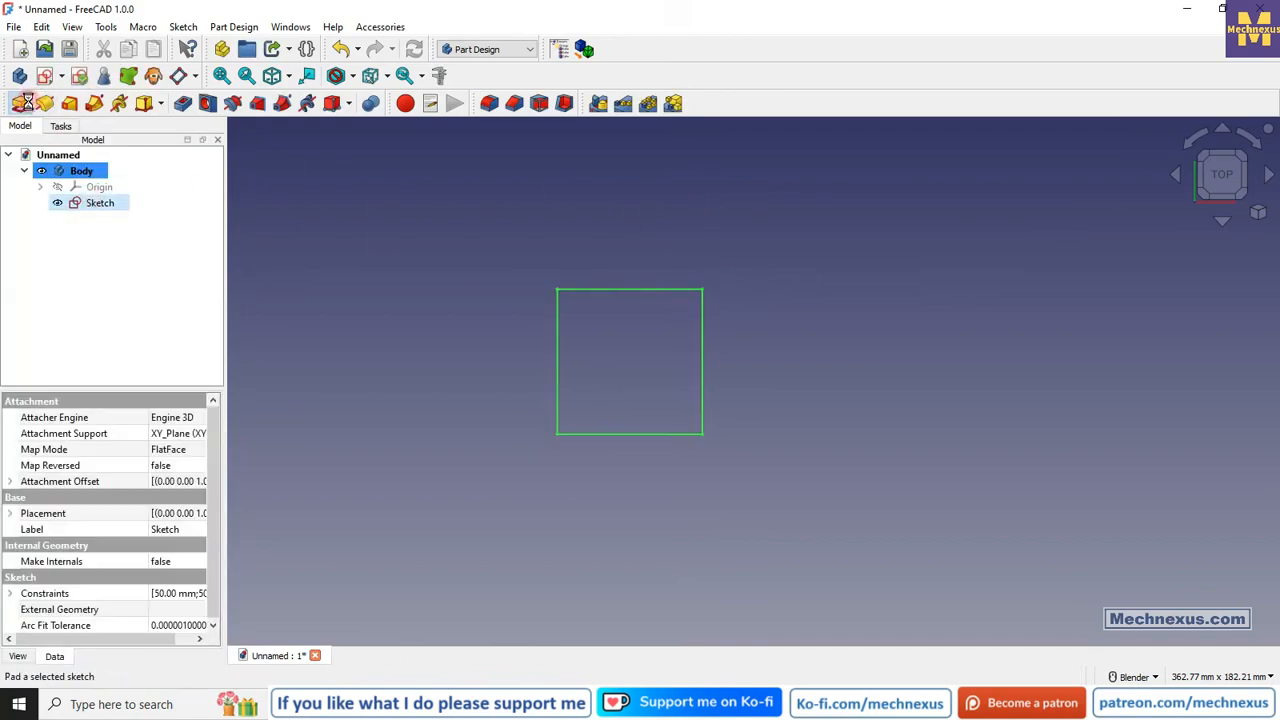
pyautogui.click(20, 104)
pyautogui.moveTo(937, 381); pyautogui.dragTo(903, 289, button='middle')
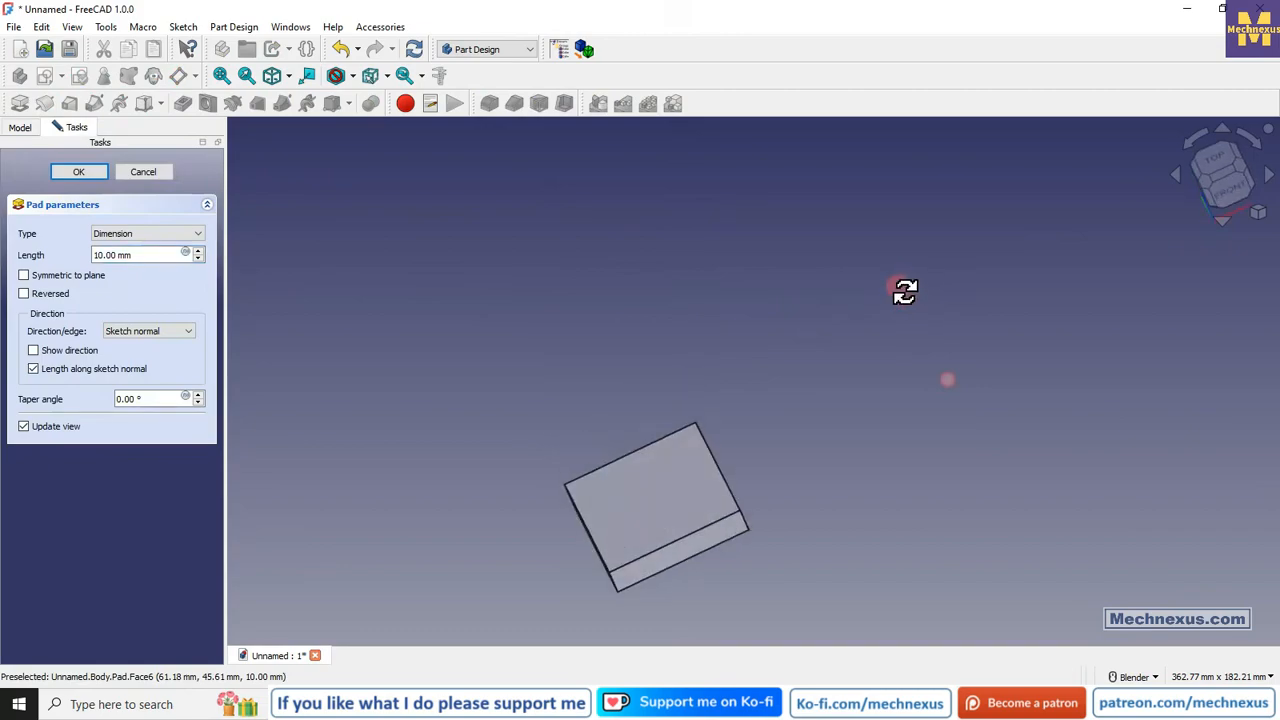
pyautogui.press('Escape')
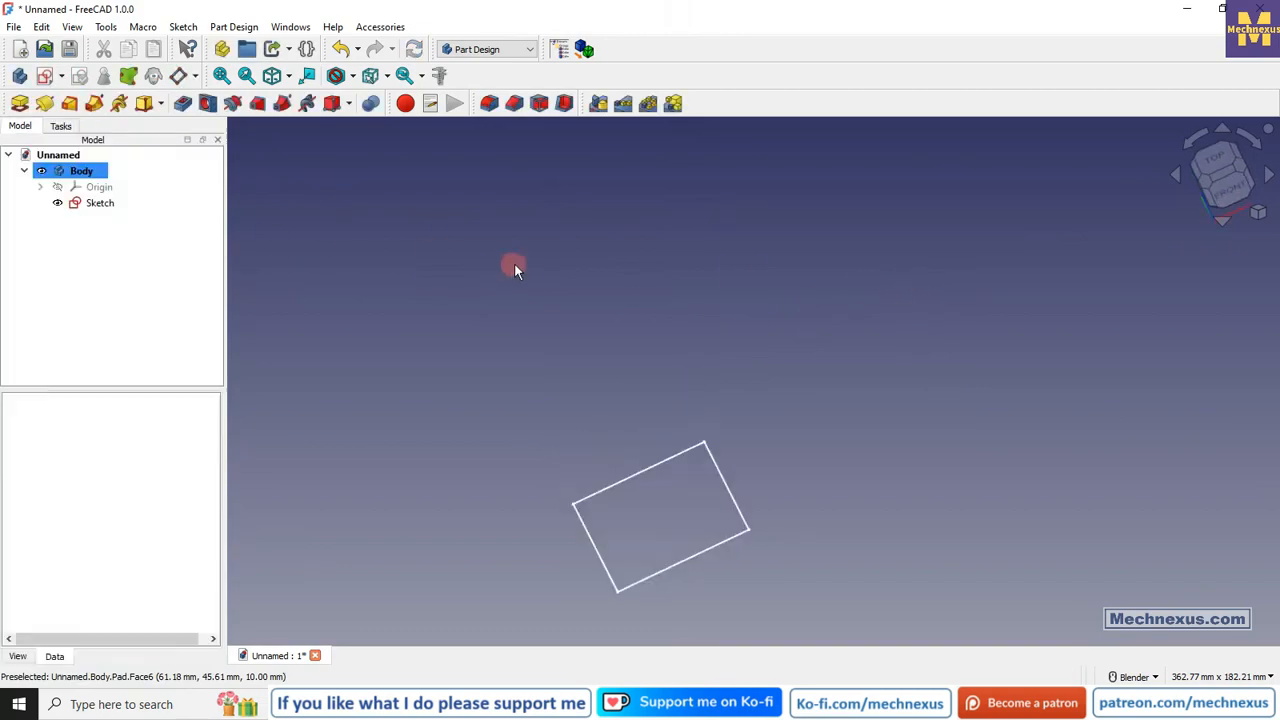
# Return to the top view and reopen the square's sketch for editing.
pyautogui.click(1217, 158)
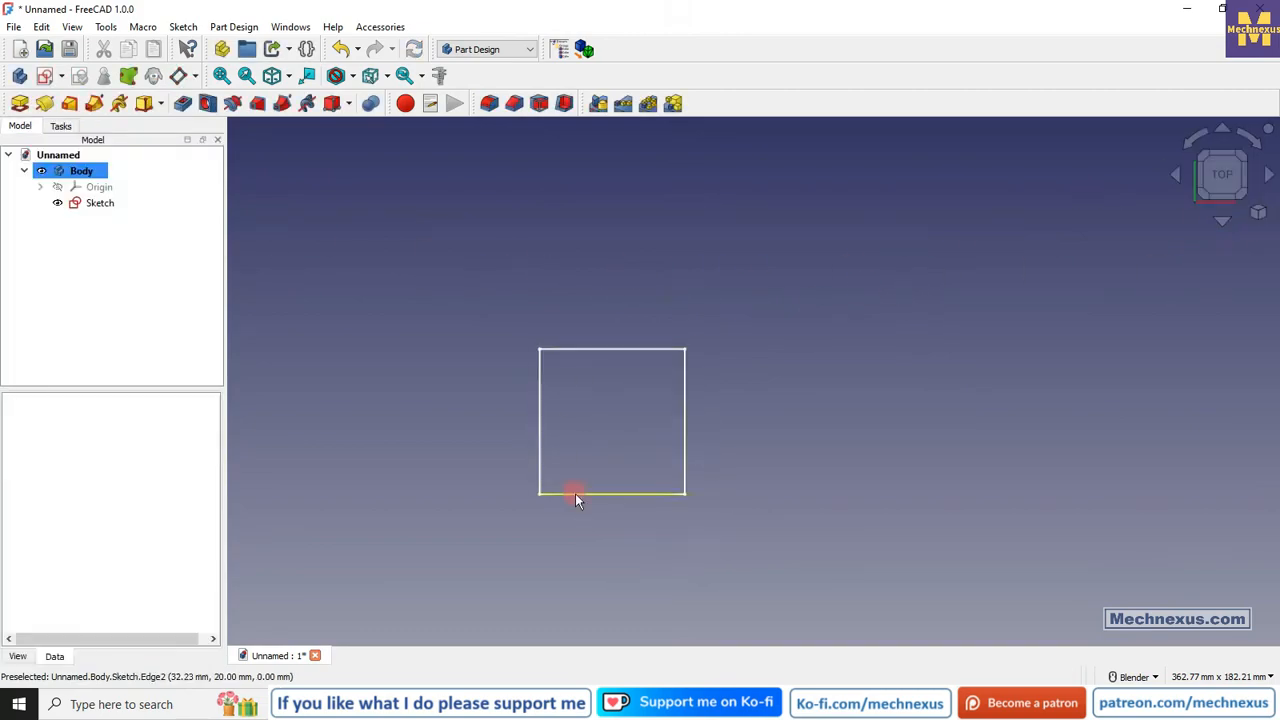
pyautogui.scroll(4, 574, 492)
pyautogui.scroll(-1, 424, 565)
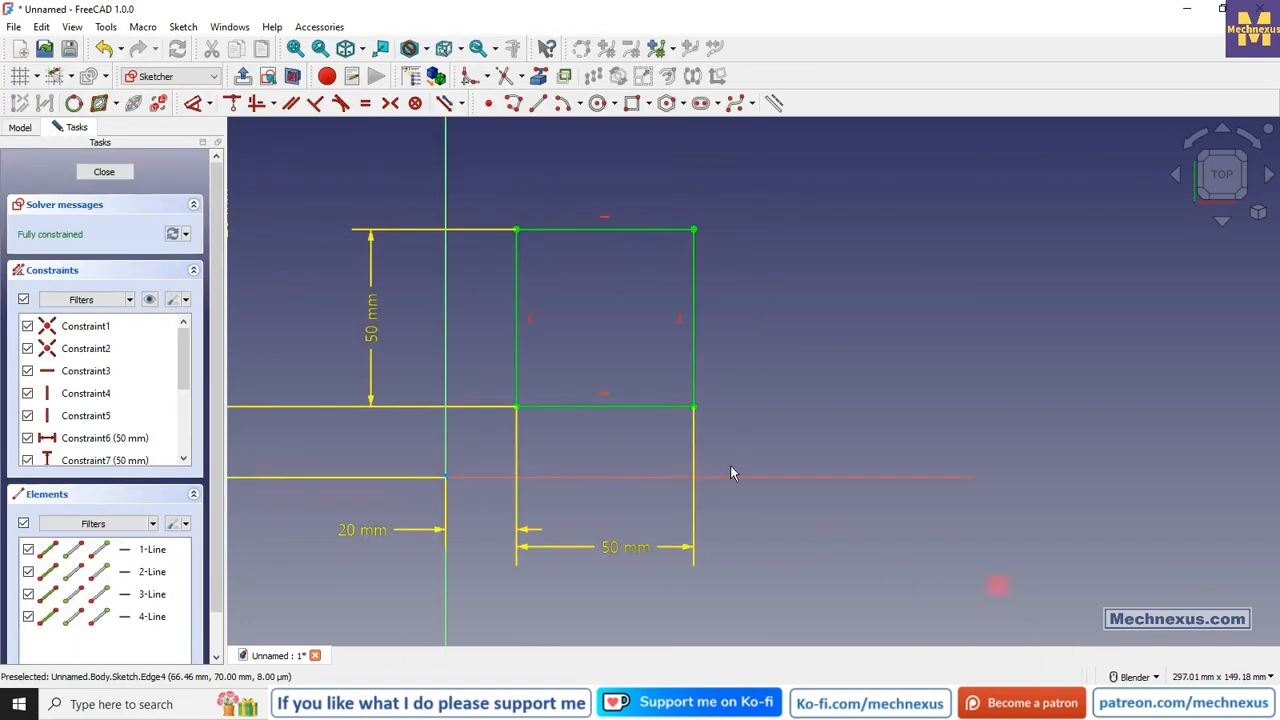
pyautogui.scroll(2, 603, 268)
pyautogui.scroll(-2, 509, 312)
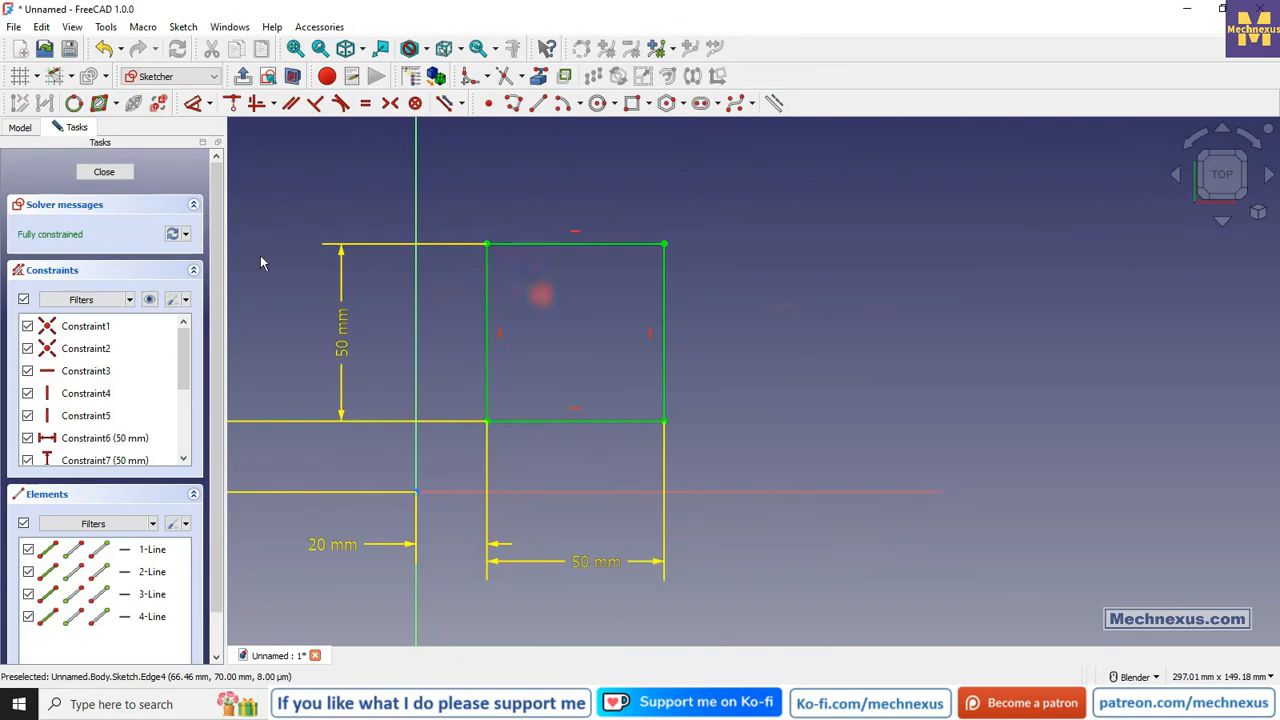
# Sketch a circle about 55.5 mm in diameter to the right of the square.
pyautogui.click(597, 105)
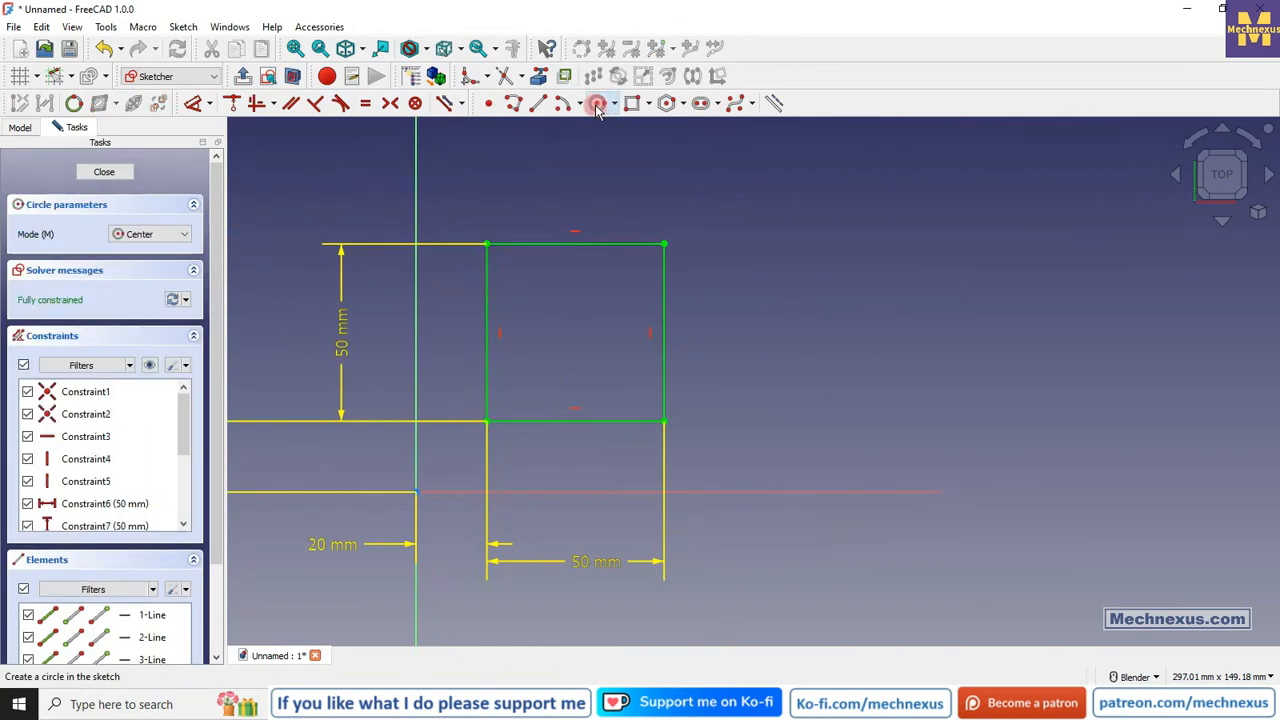
pyautogui.click(882, 257)
pyautogui.click(927, 345)
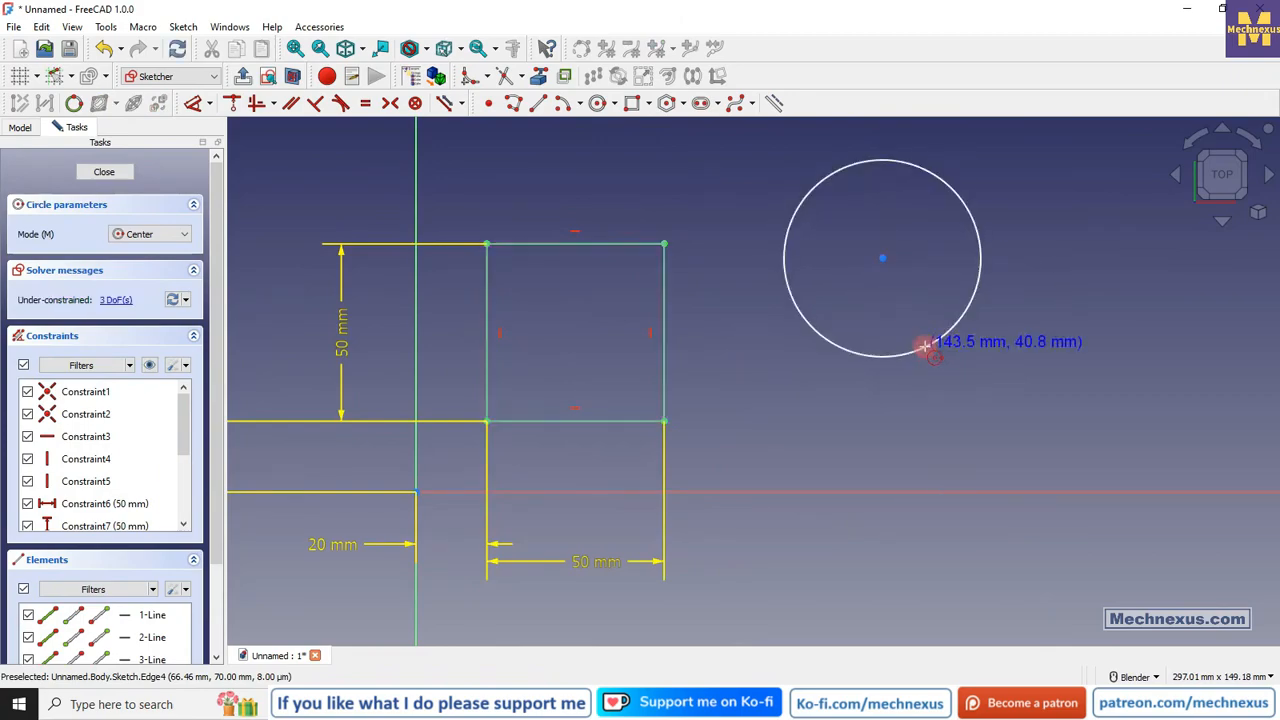
pyautogui.rightClick(549, 206)
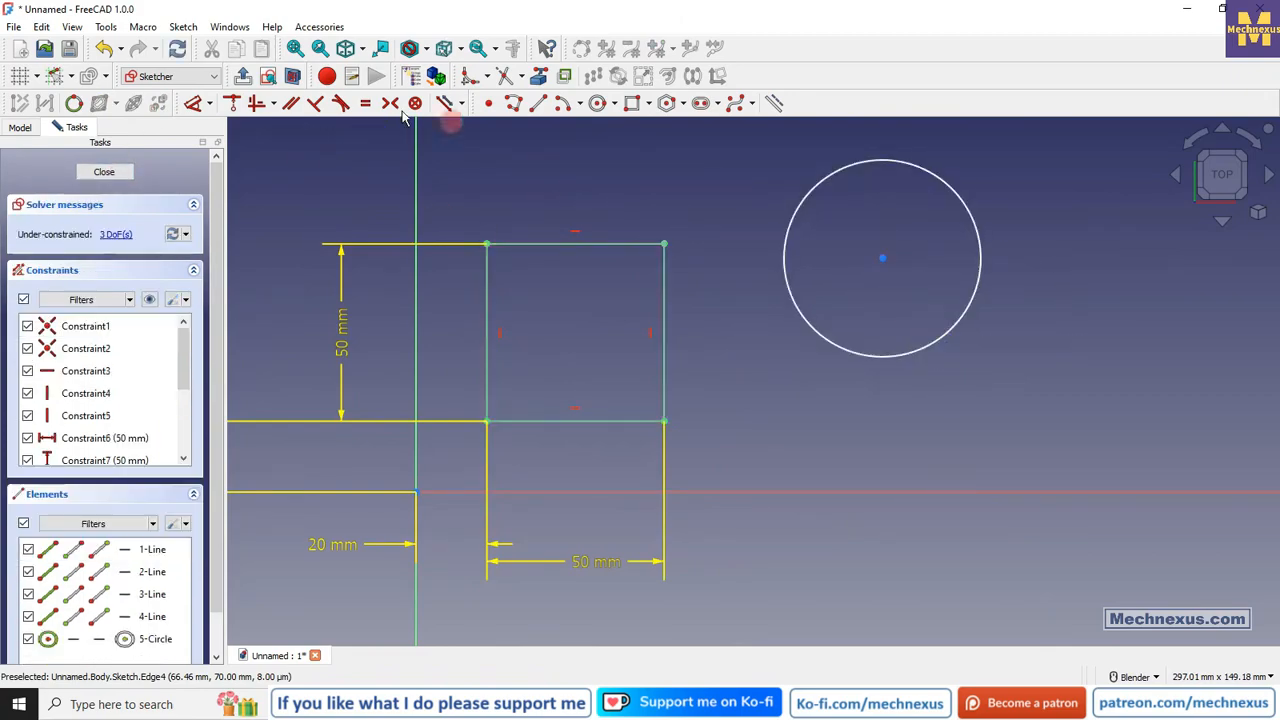
# Dimension the circle's diameter and set it to 100 mm.
pyautogui.click(191, 112)
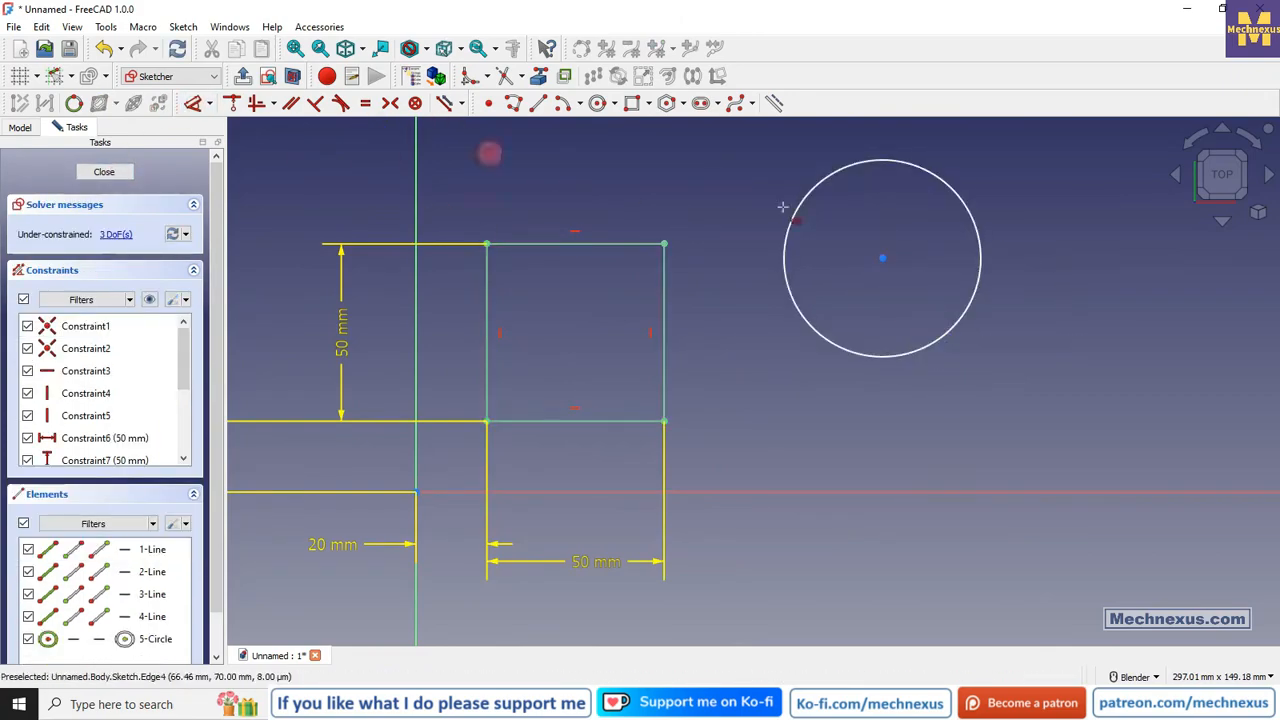
pyautogui.click(963, 200)
pyautogui.click(1047, 173)
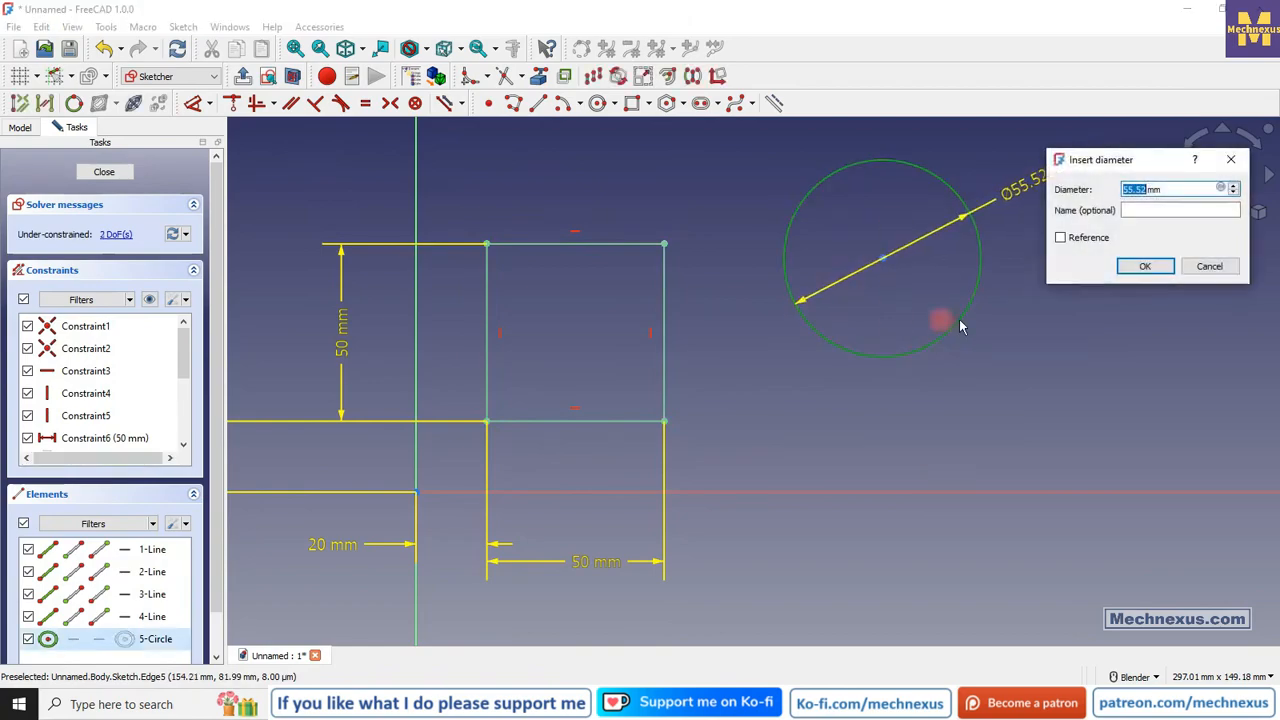
pyautogui.write('100')
pyautogui.press('Return')
pyautogui.scroll(-3, 703, 352)
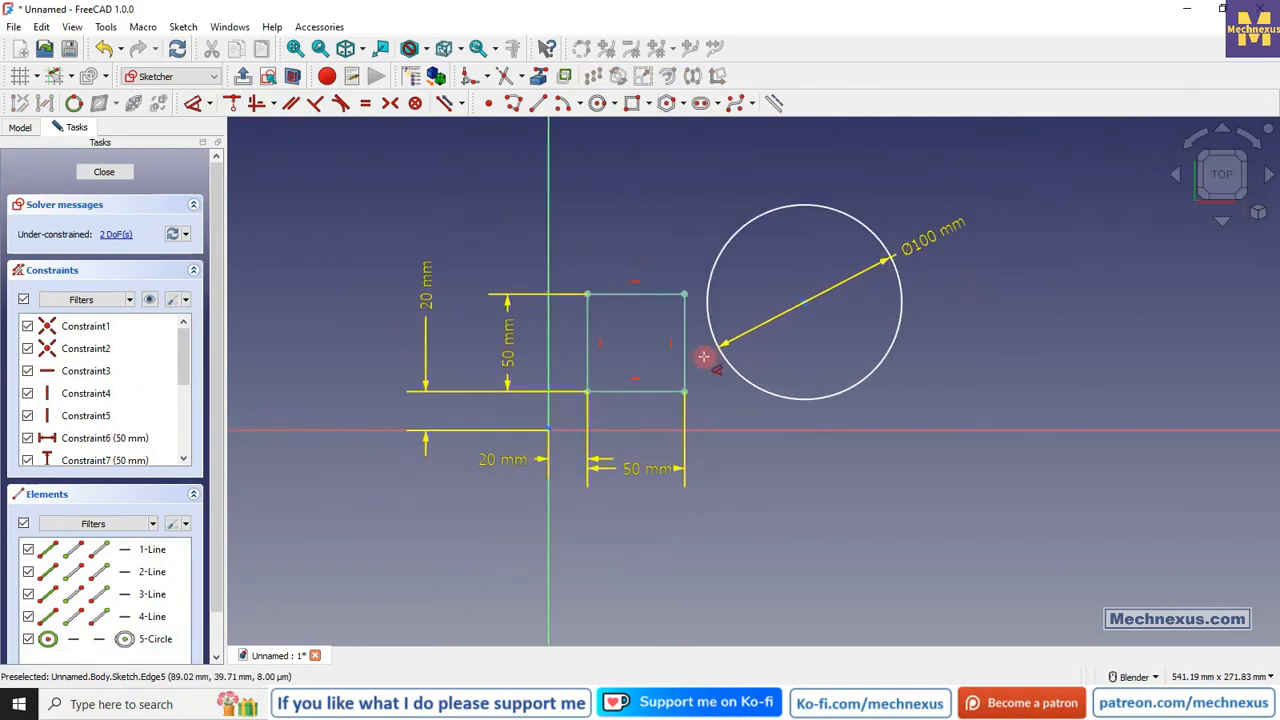
# Delete the circle's diameter dimension and the circle itself.
pyautogui.click(932, 241)
pyautogui.press('Delete')
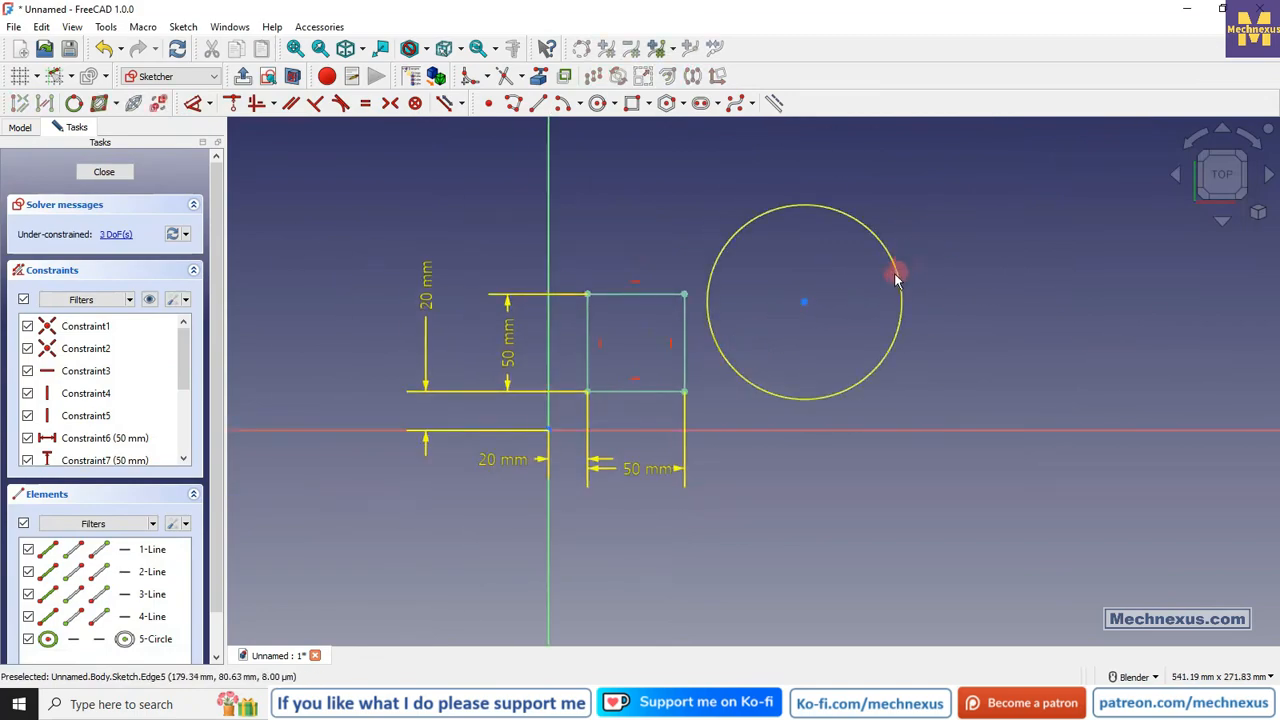
pyautogui.click(894, 272)
pyautogui.press('Delete')
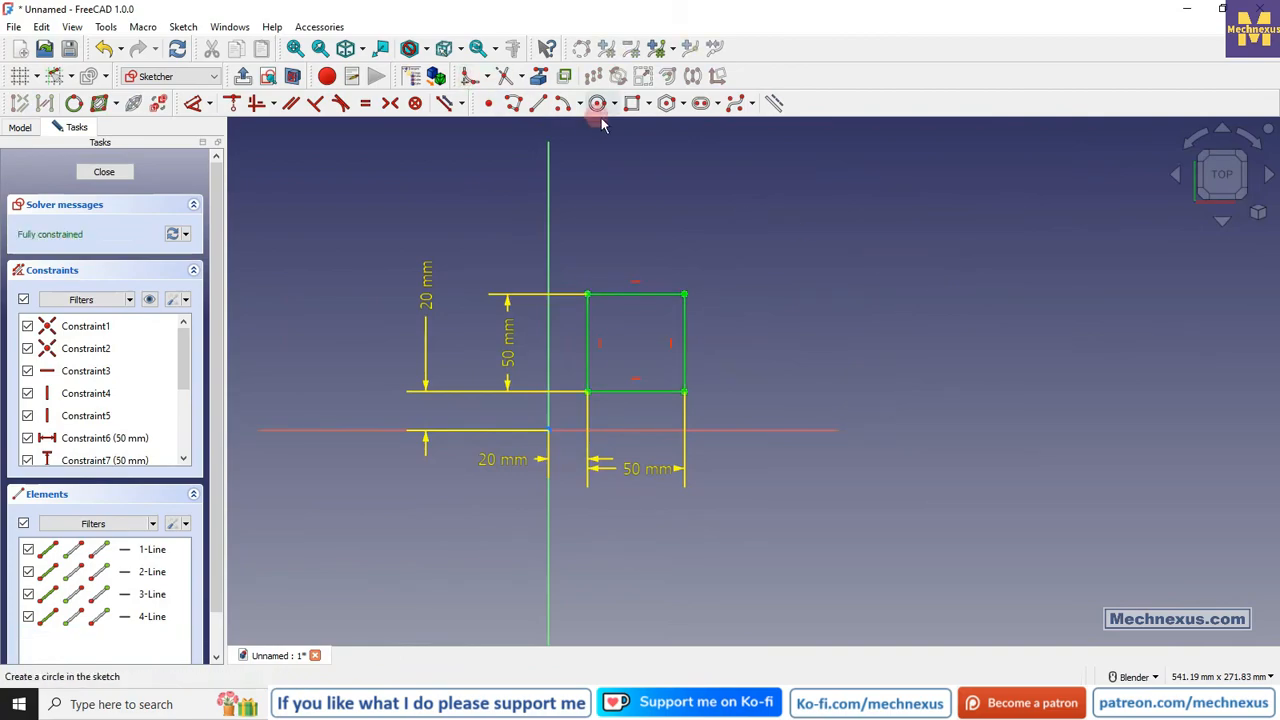
# Sketch a circle to the right of the square, entering its 100 mm diameter while drawing, and move its dimension label beyond the circle's upper-right edge.
pyautogui.click(598, 103)
pyautogui.click(876, 272)
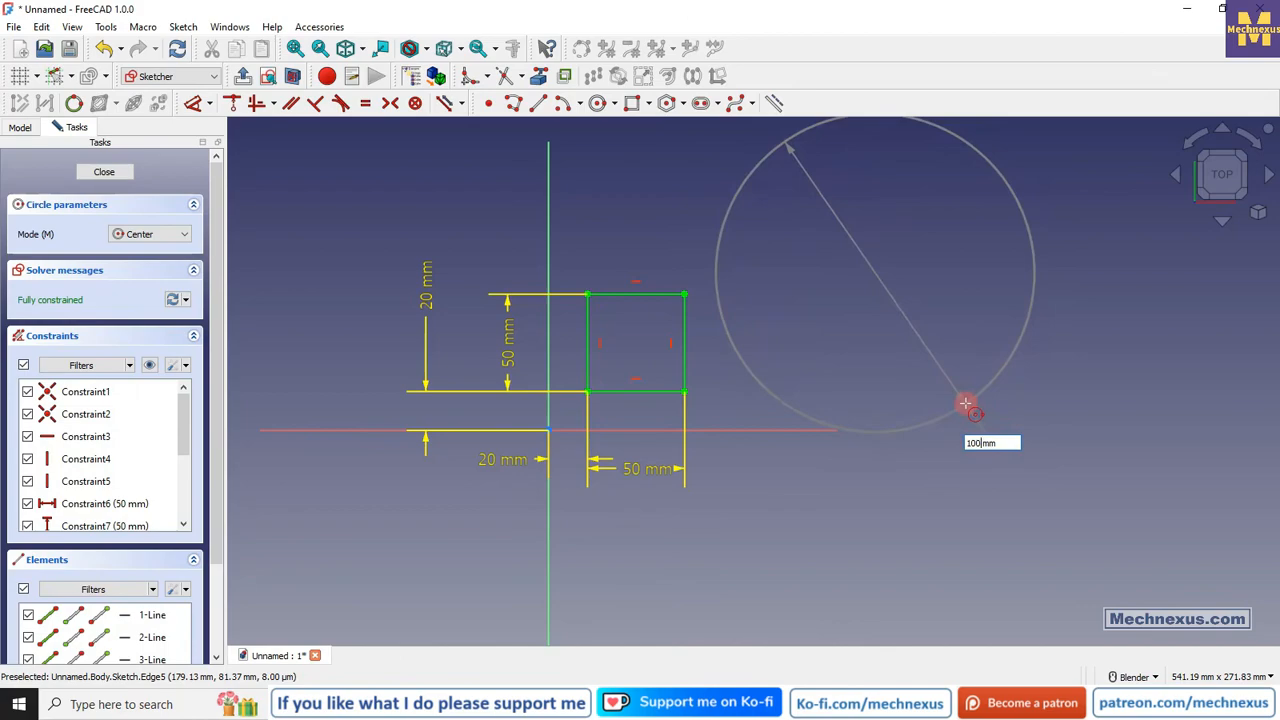
pyautogui.press('Return')
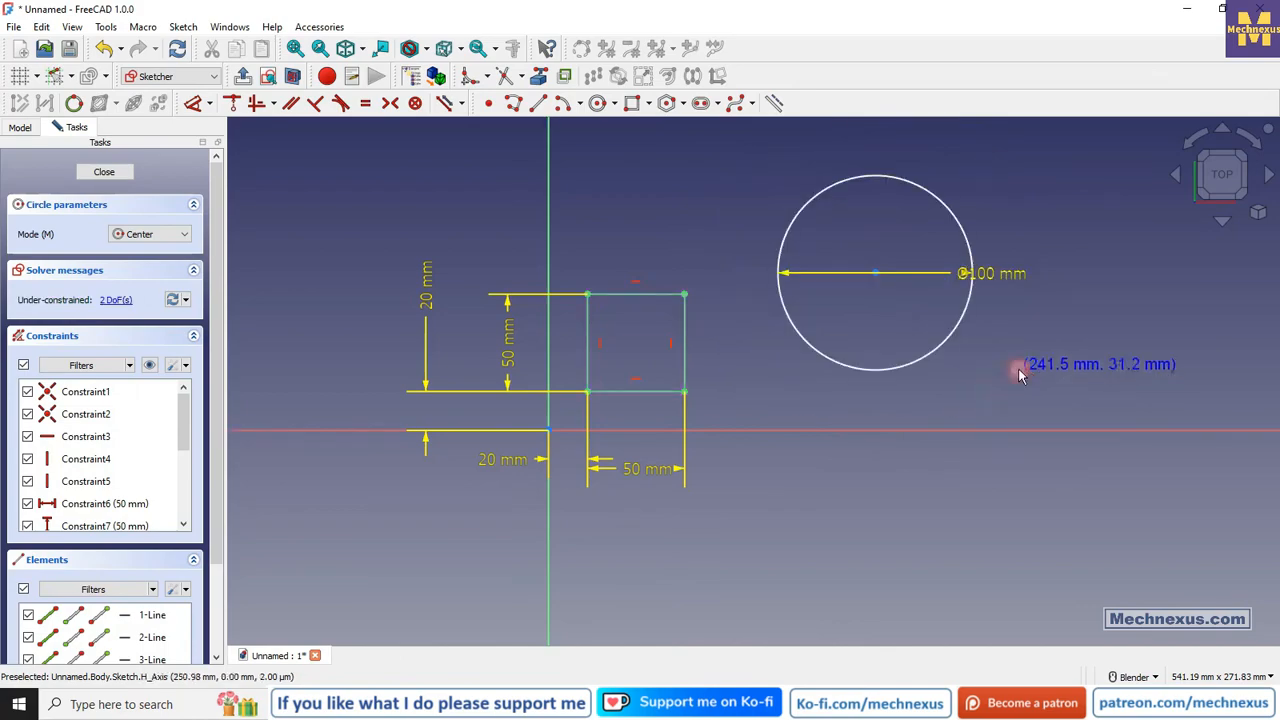
pyautogui.press('Escape')
pyautogui.moveTo(987, 274); pyautogui.dragTo(1001, 193)
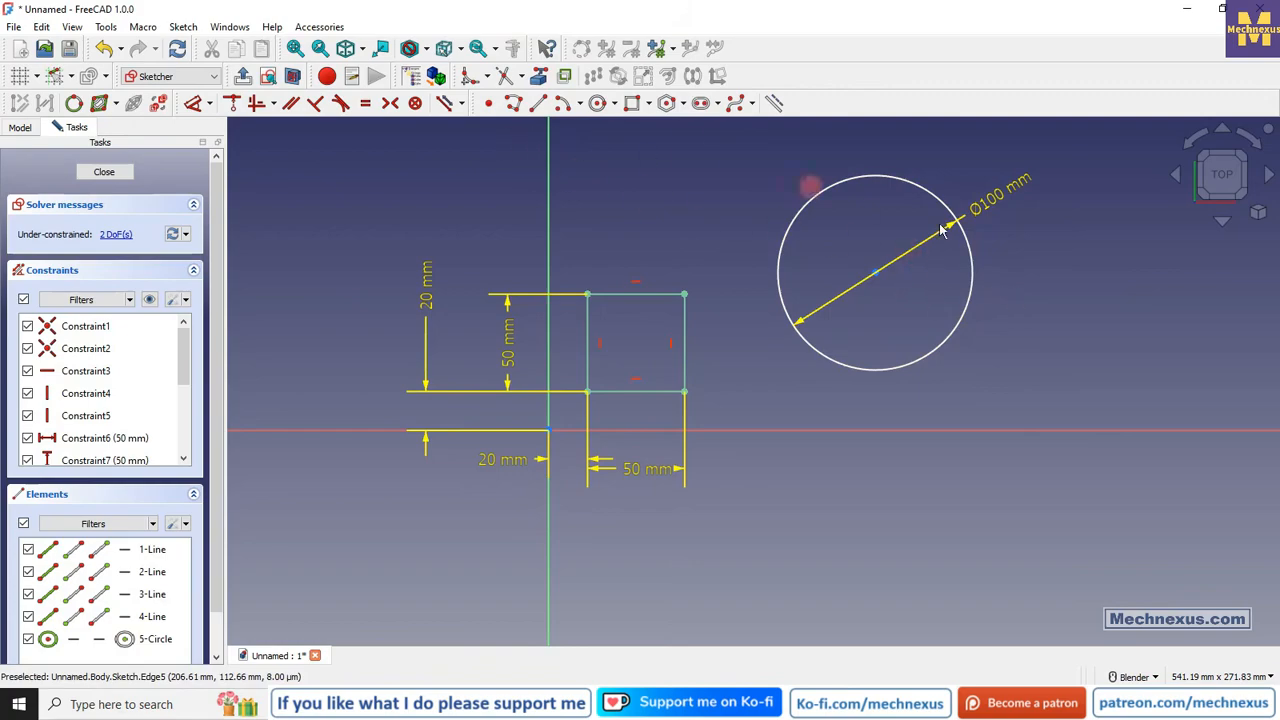
# Delete the 100 mm circle and view the available dimensional constraint types.
pyautogui.click(973, 256)
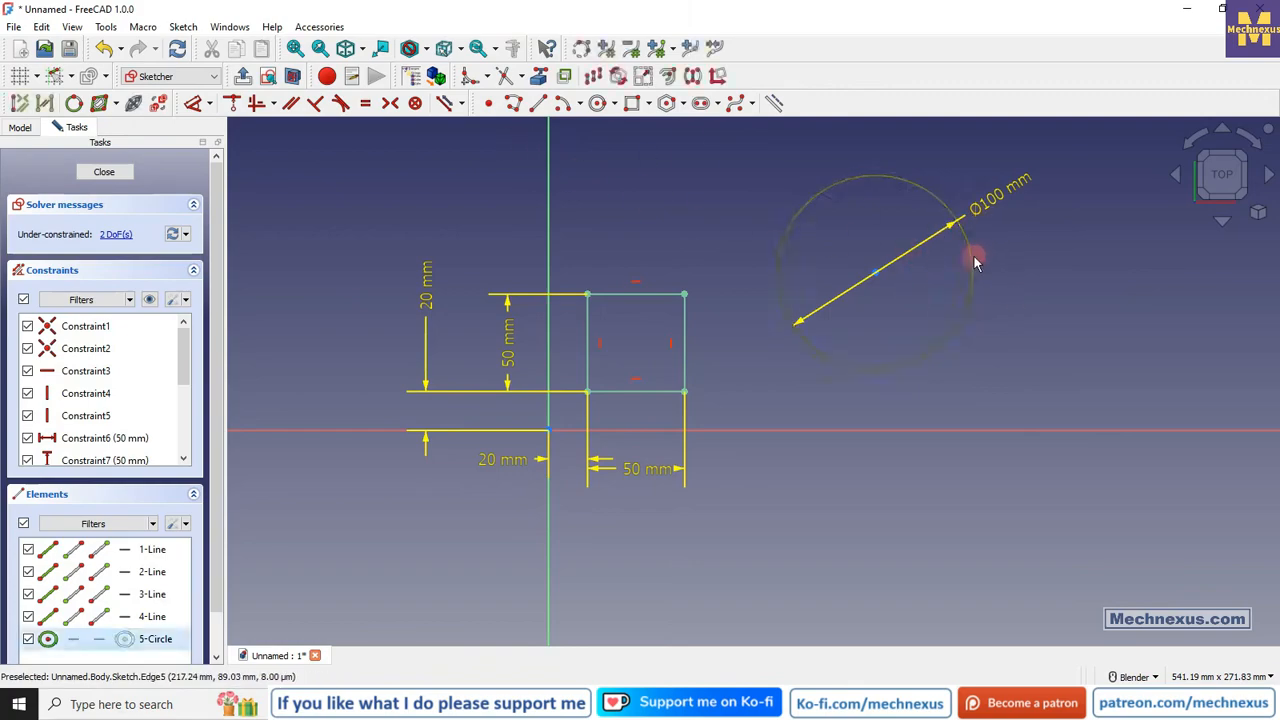
pyautogui.press('Delete')
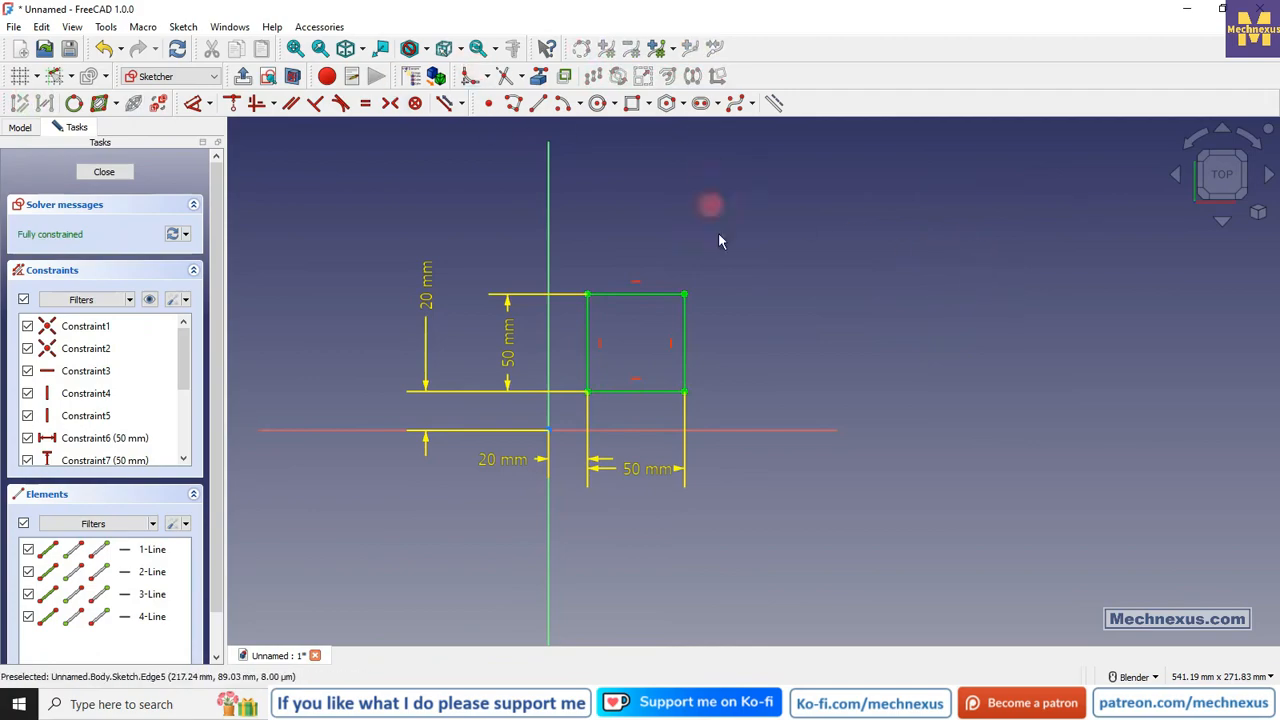
pyautogui.click(209, 103)
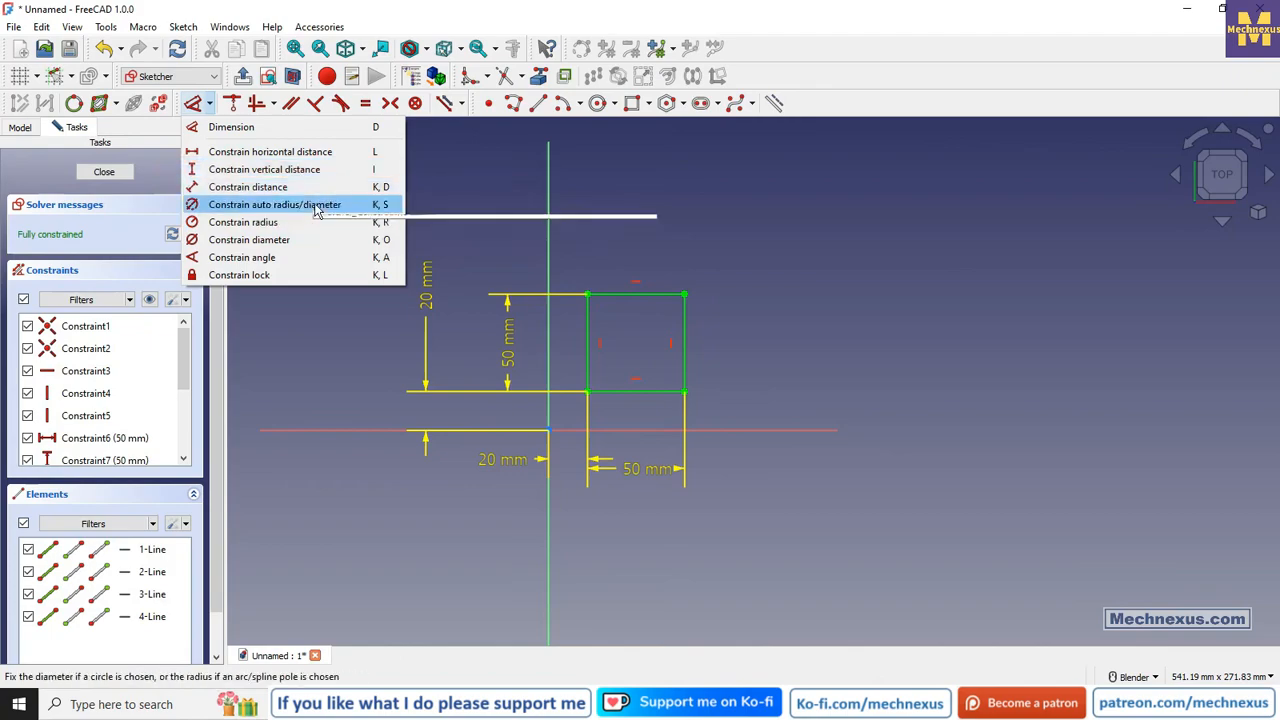
pyautogui.click(642, 255)
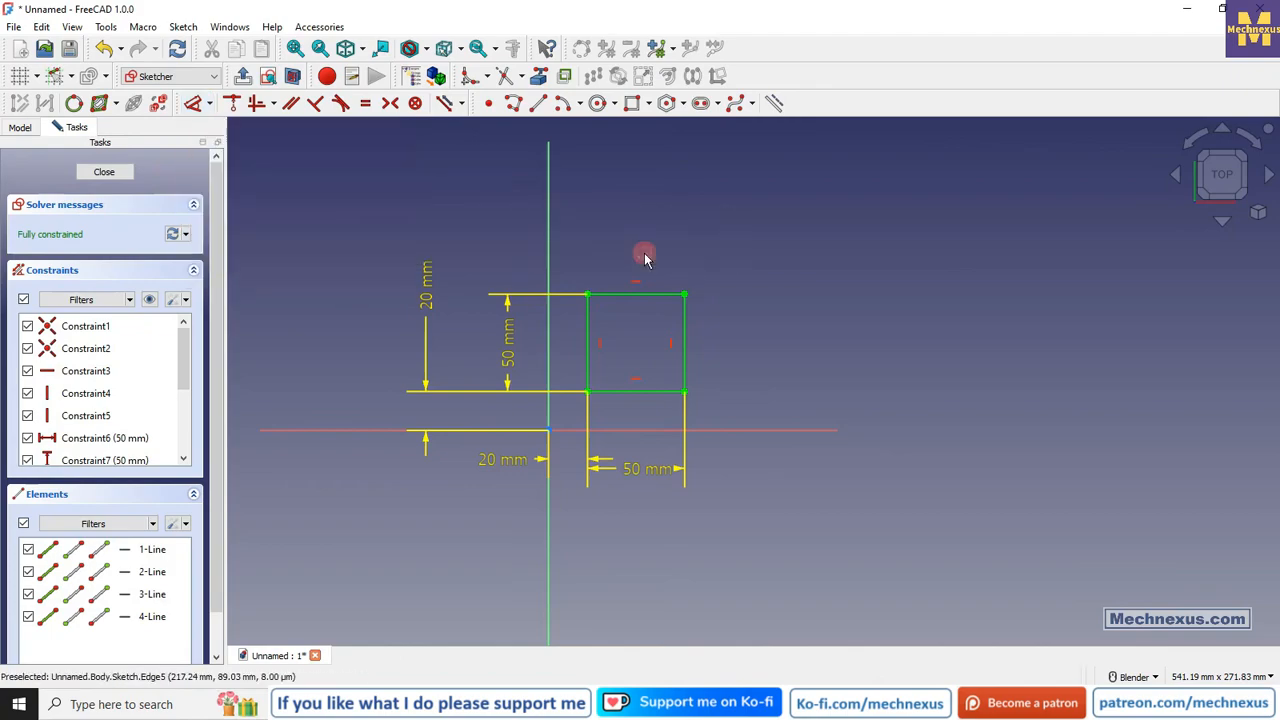
# Sketch a 100 mm line at 0° above the square, entering both values while drawing, and move its length dimension farther above it.
pyautogui.click(537, 103)
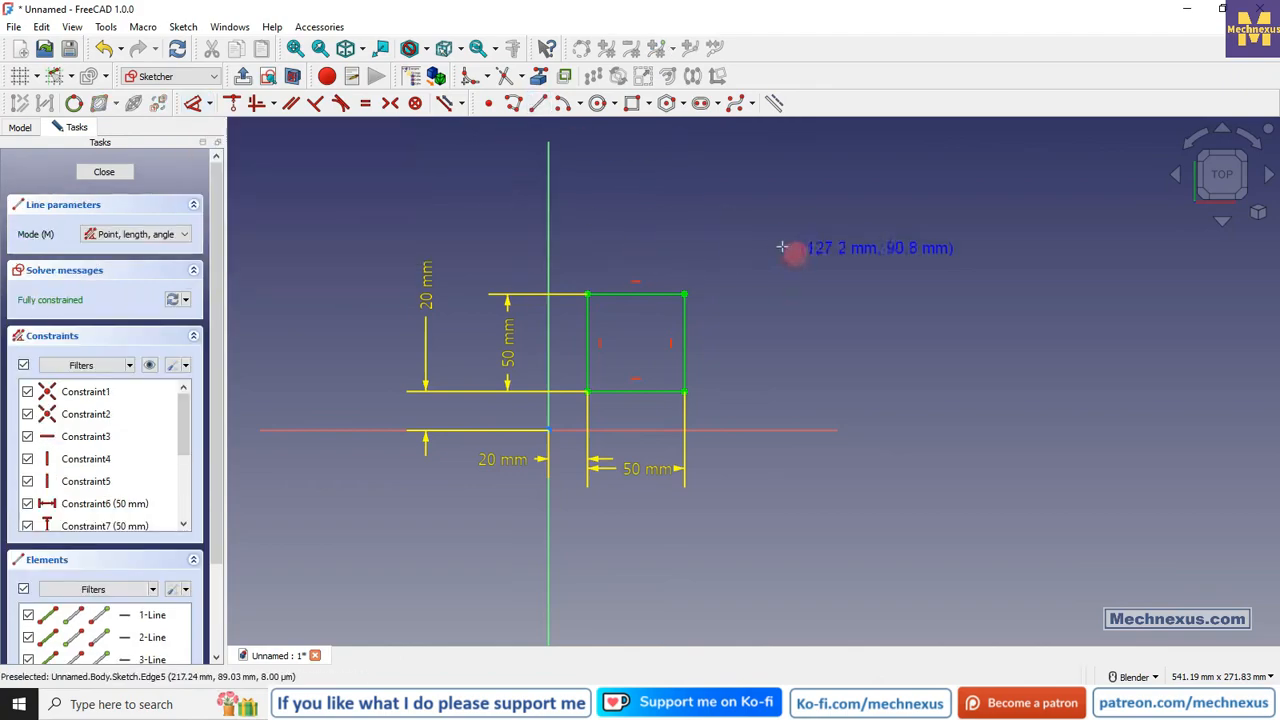
pyautogui.click(653, 223)
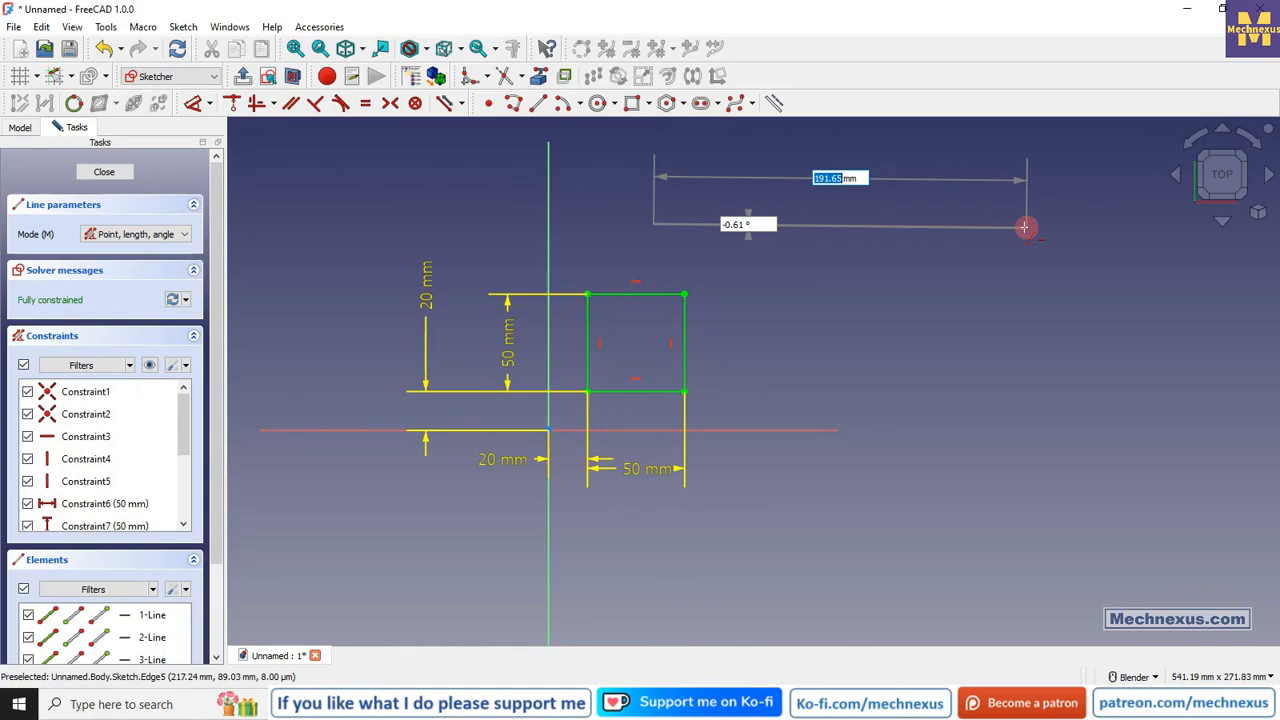
pyautogui.write('11')
pyautogui.press('Tab')
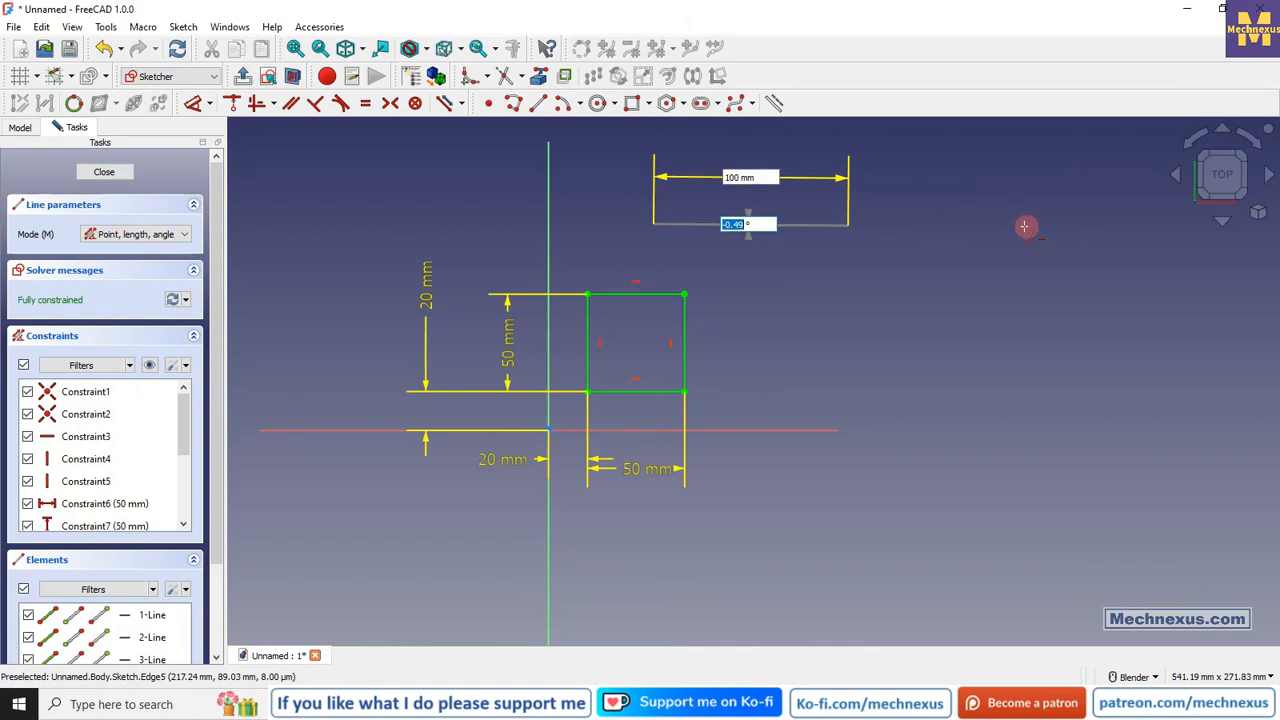
pyautogui.write('0')
pyautogui.press('Return')
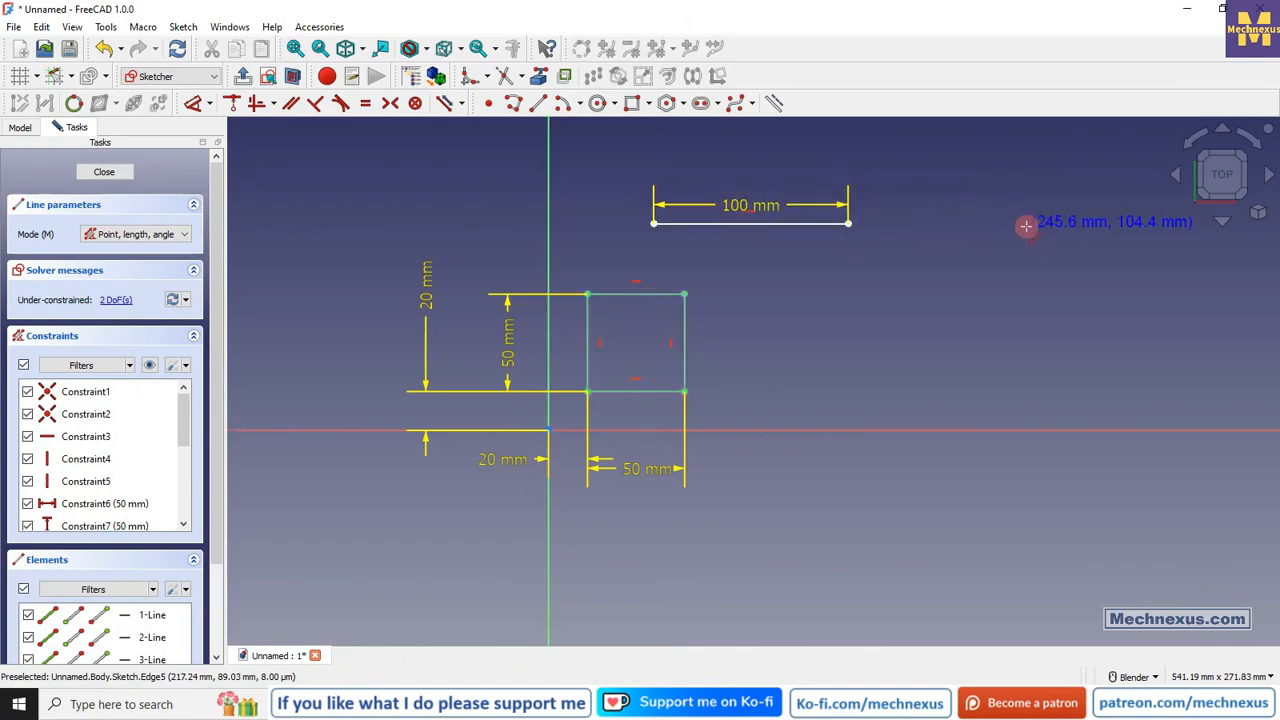
pyautogui.press('Escape')
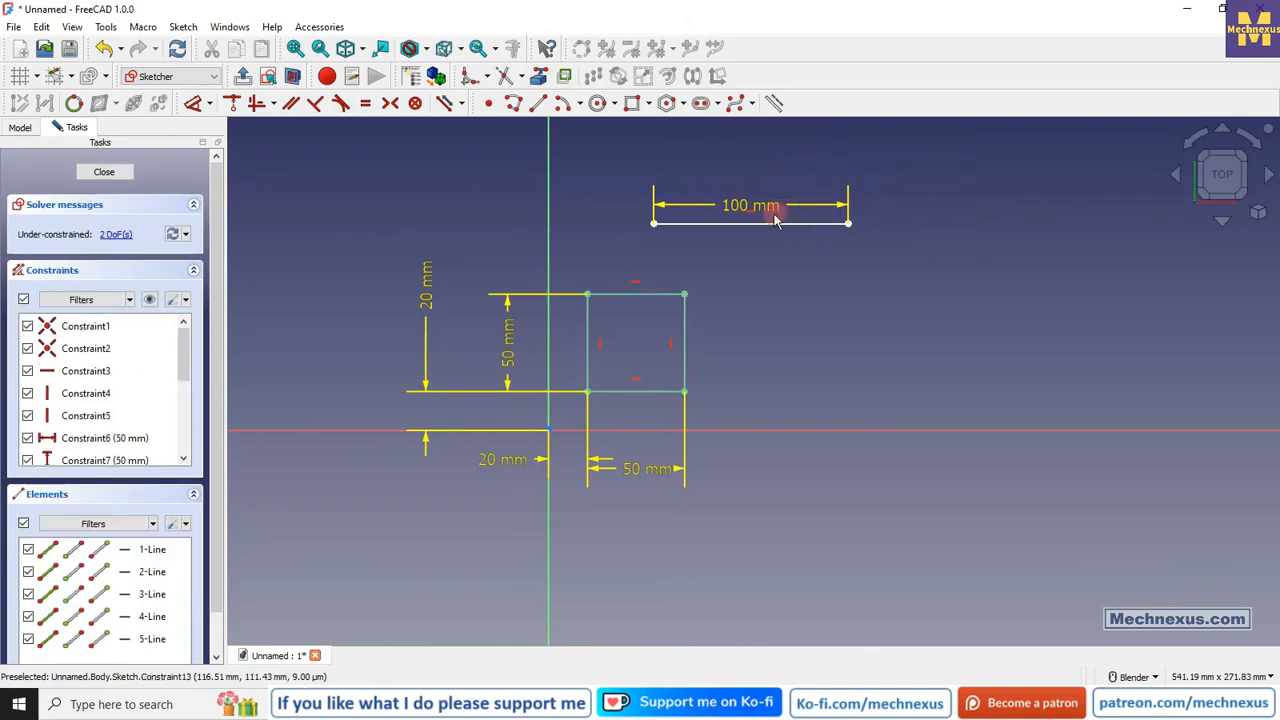
pyautogui.moveTo(774, 203); pyautogui.dragTo(771, 175)
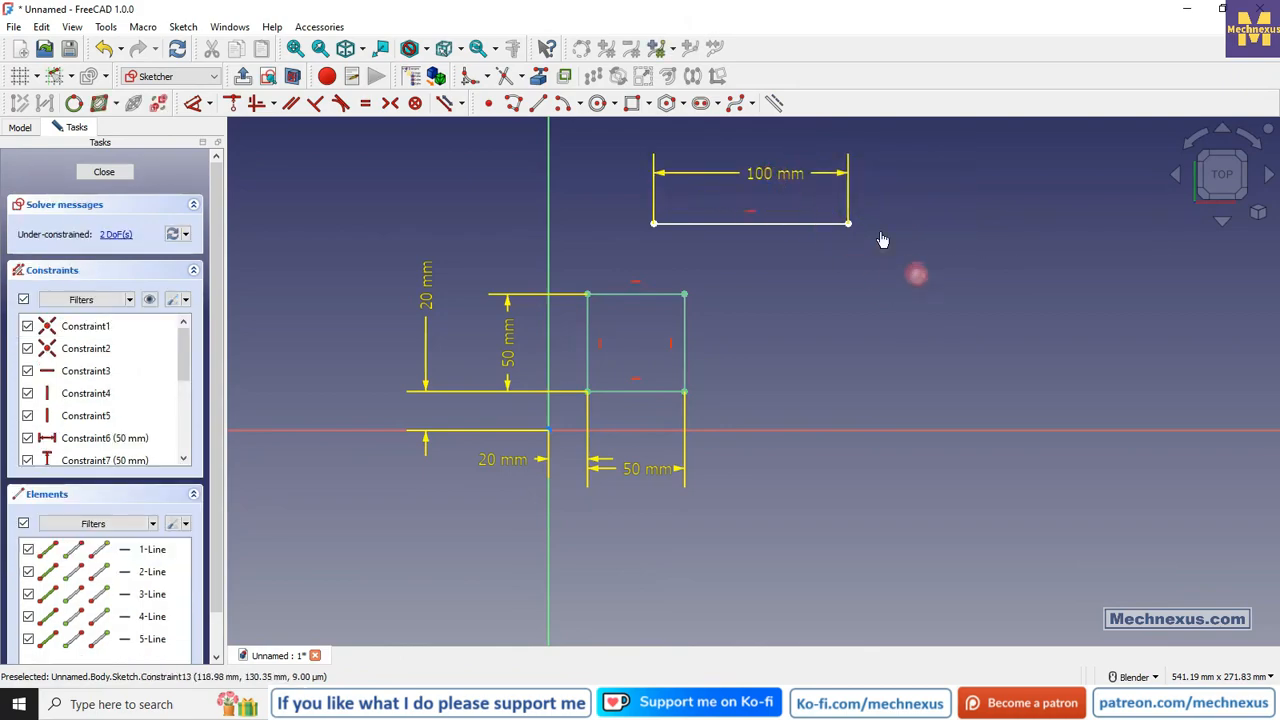
# Delete the 100 mm line above the square together with its length dimension.
pyautogui.moveTo(920, 280); pyautogui.dragTo(614, 137)
pyautogui.press('Delete')
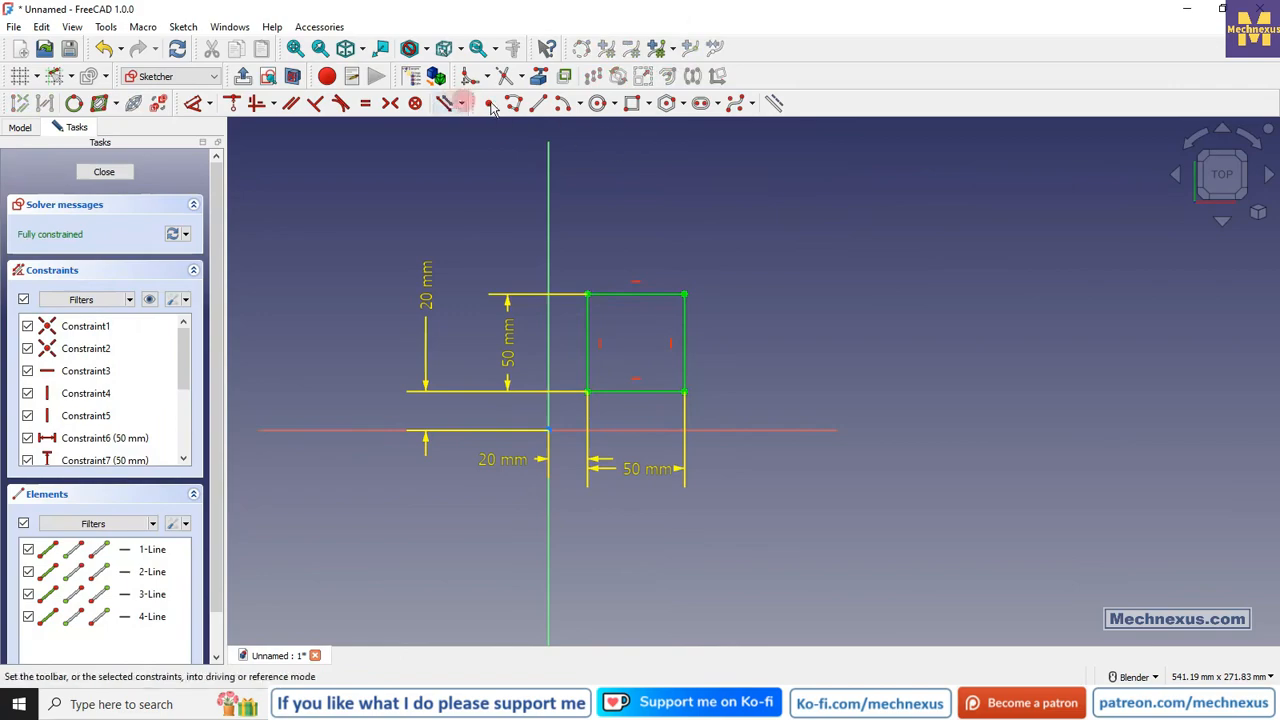
# Sketch a horizontal line about 189 mm long above and to the right of the square, without entering a length.
pyautogui.click(538, 103)
pyautogui.click(716, 230)
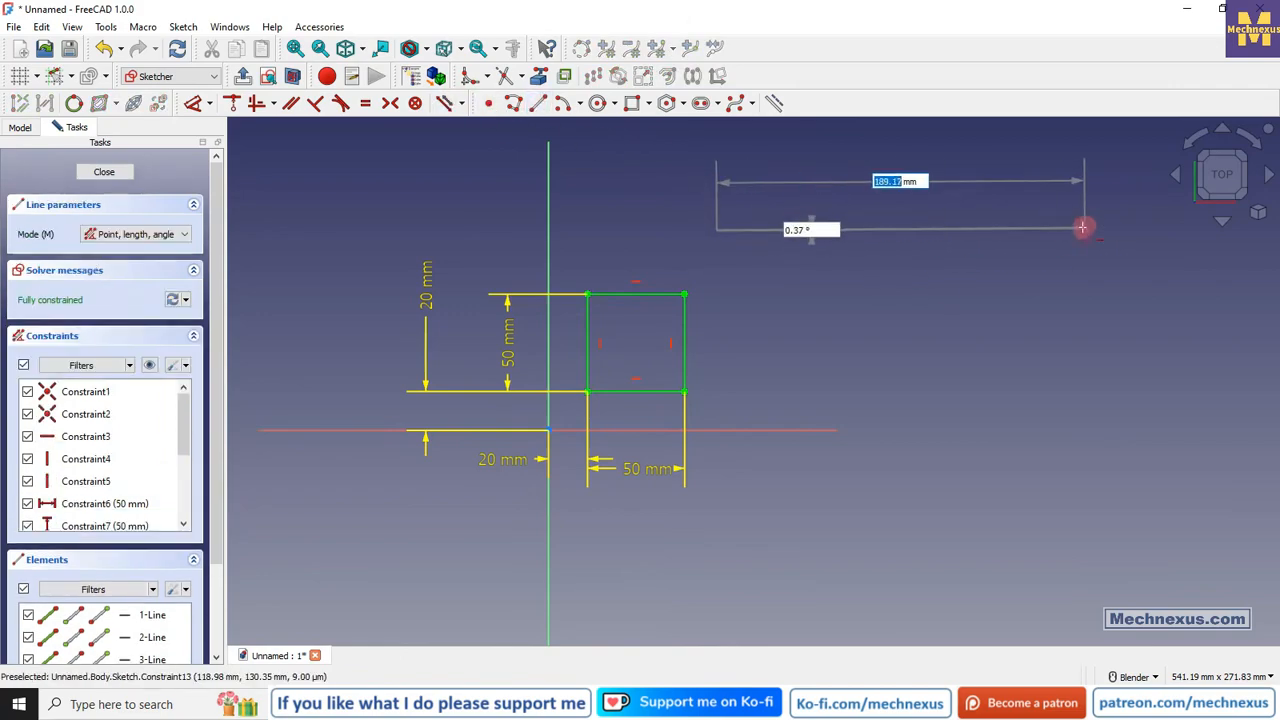
pyautogui.click(1084, 230)
pyautogui.rightClick(1086, 229)
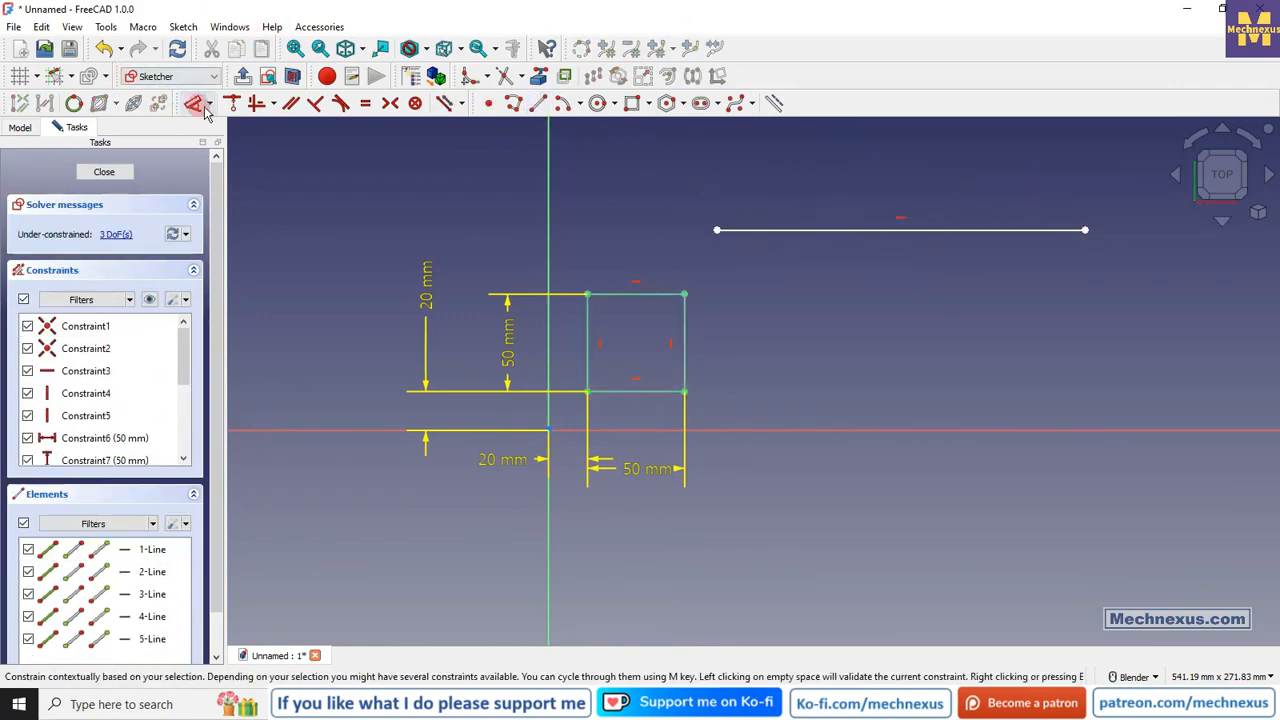
# Dimension the new line's length below it as 100 mm, and delete the line.
pyautogui.click(203, 106)
pyautogui.click(886, 231)
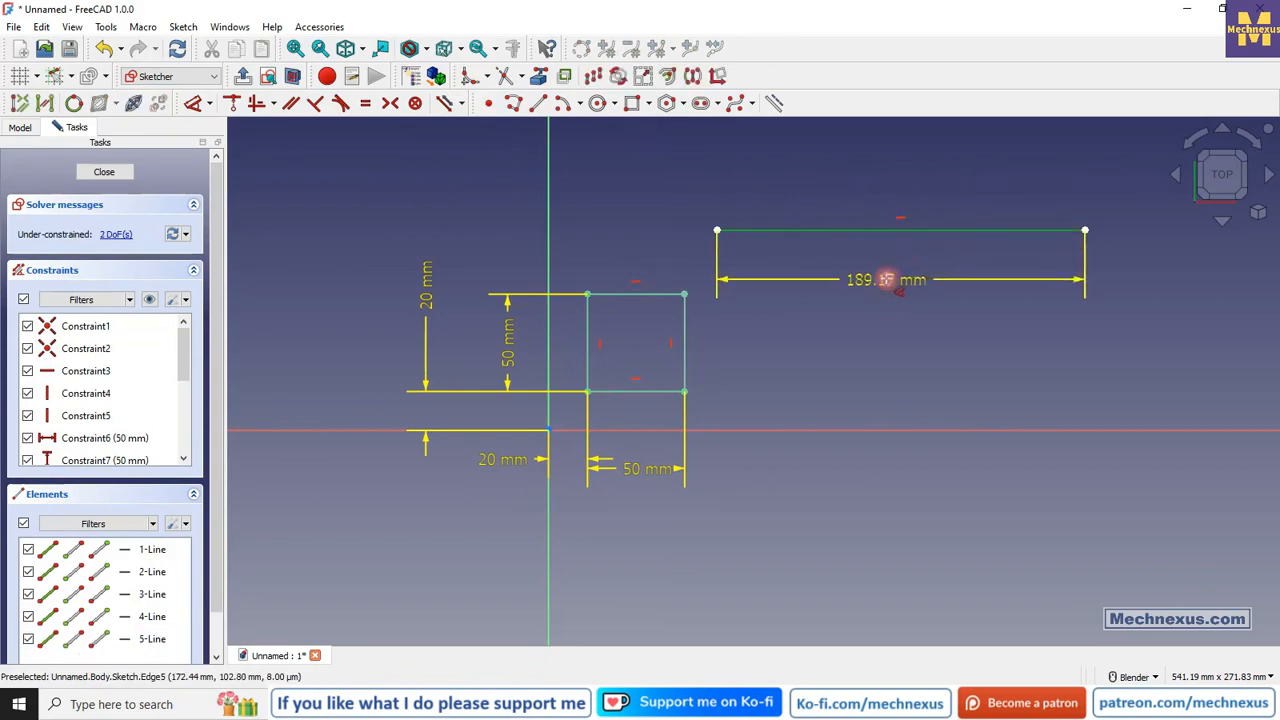
pyautogui.click(886, 280)
pyautogui.write('100')
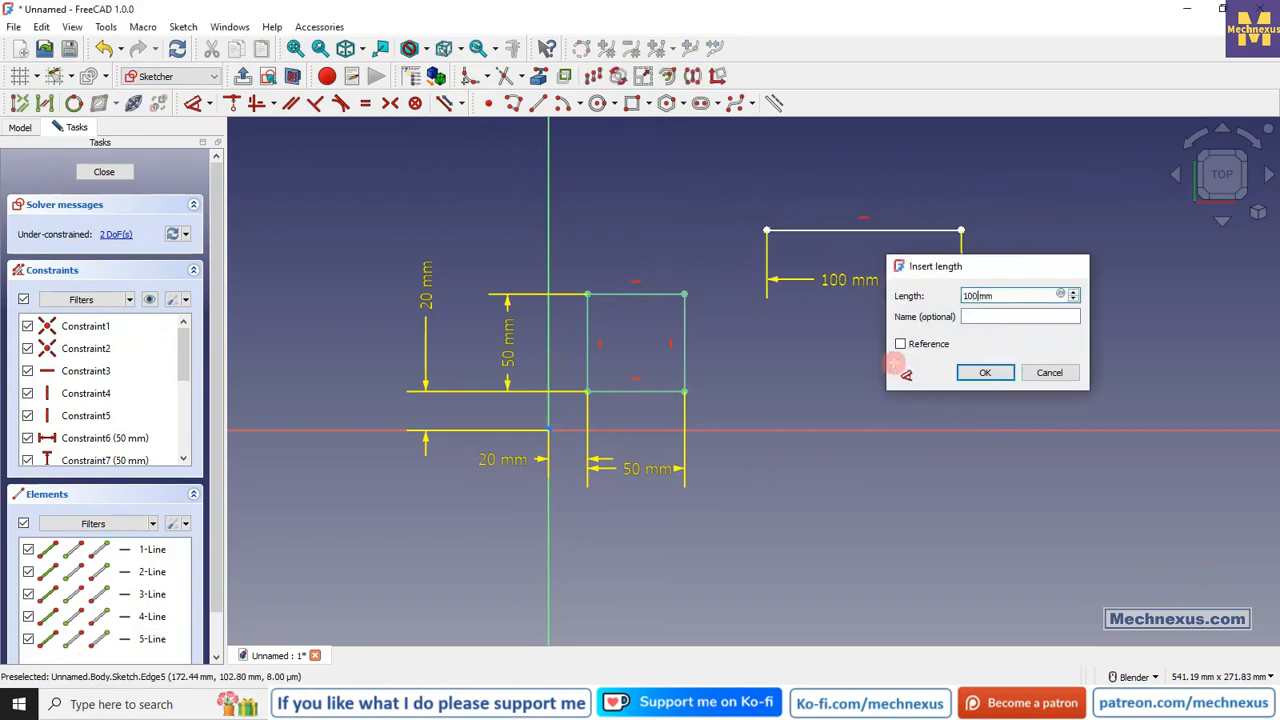
pyautogui.press('Return')
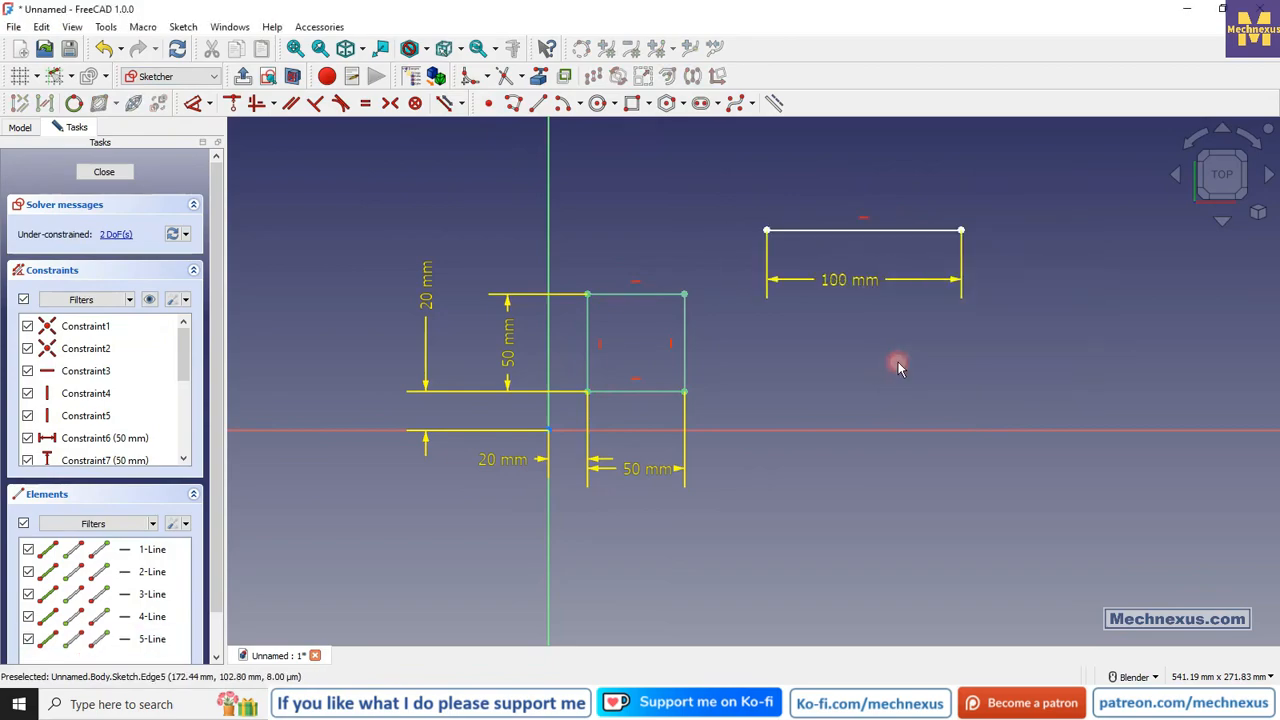
pyautogui.press('Escape')
pyautogui.moveTo(1075, 320); pyautogui.dragTo(720, 182)
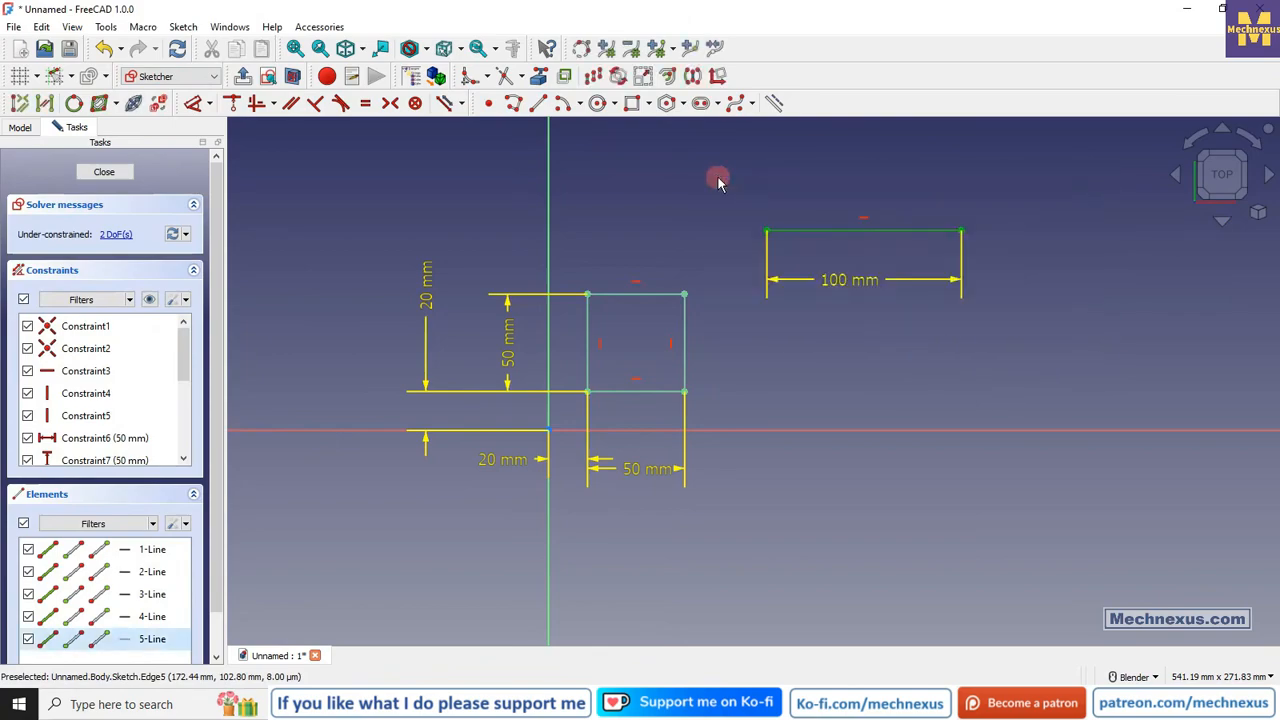
pyautogui.press('Delete')
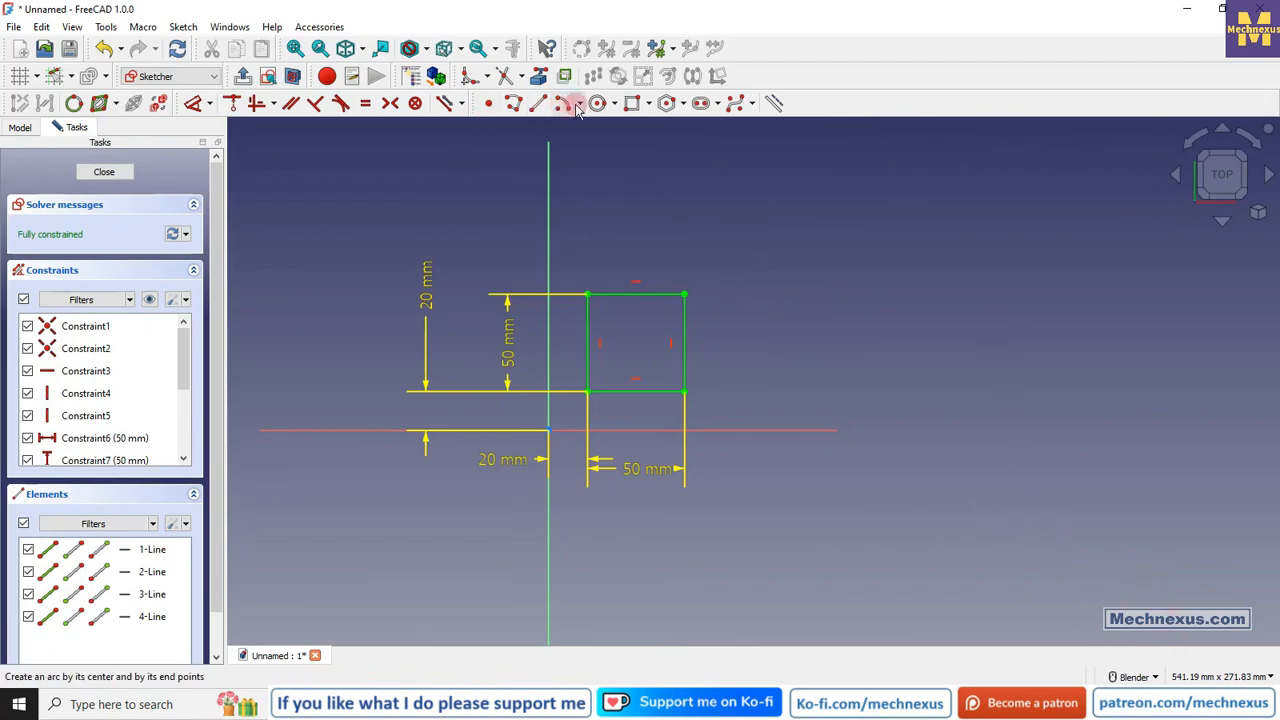
# Sketch a rectangle to the upper right of the square, entering its 100 mm width and 50 mm height while drawing.
pyautogui.click(638, 106)
pyautogui.click(826, 228)
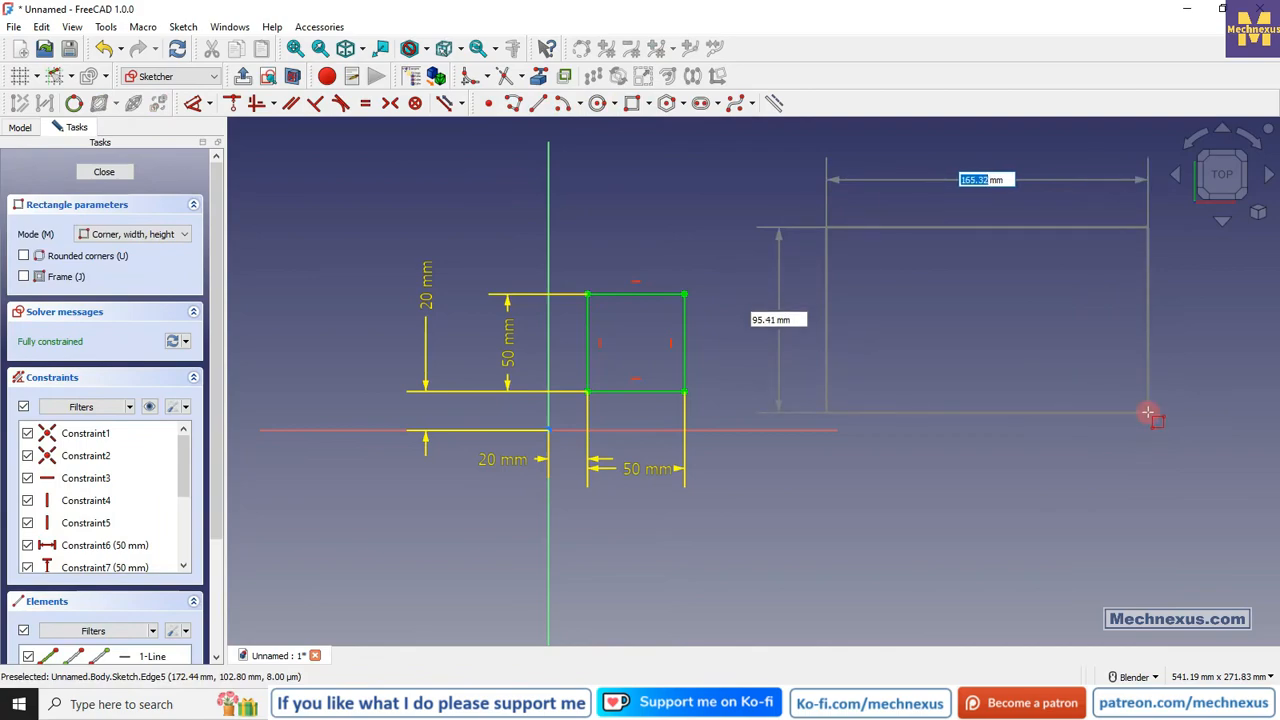
pyautogui.write('100')
pyautogui.press('Tab')
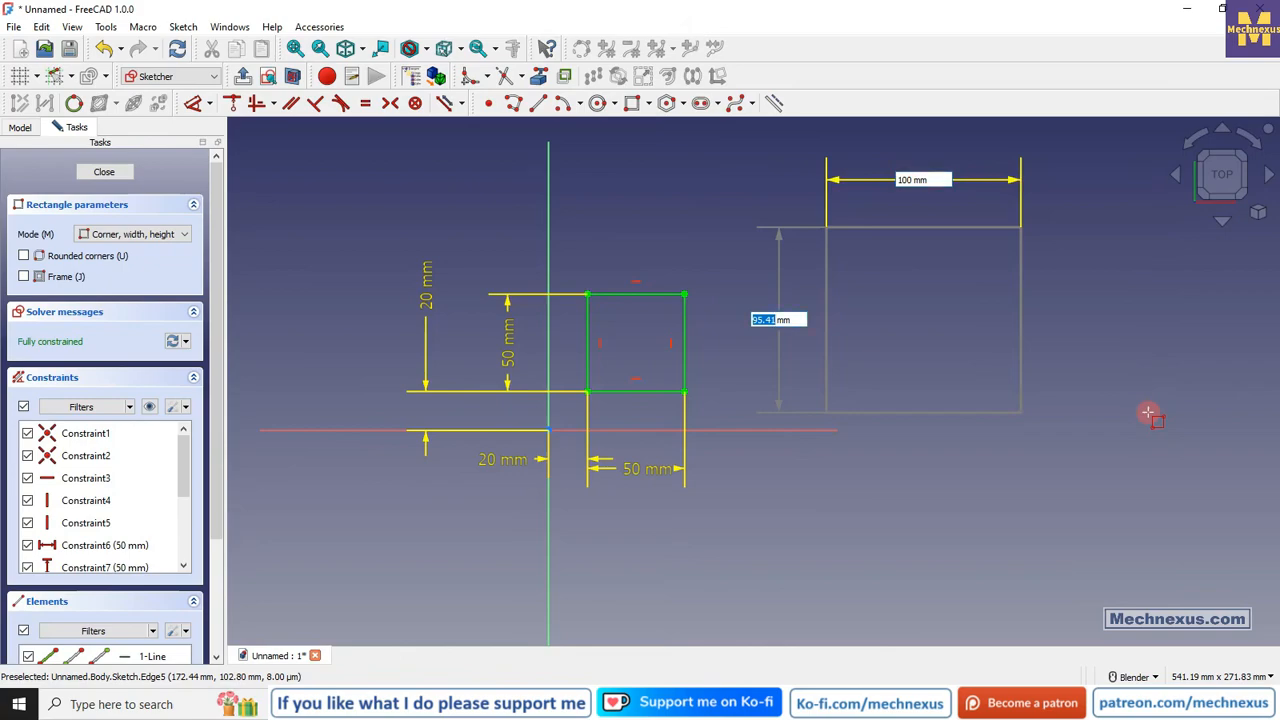
pyautogui.write('5')
pyautogui.press('Return')
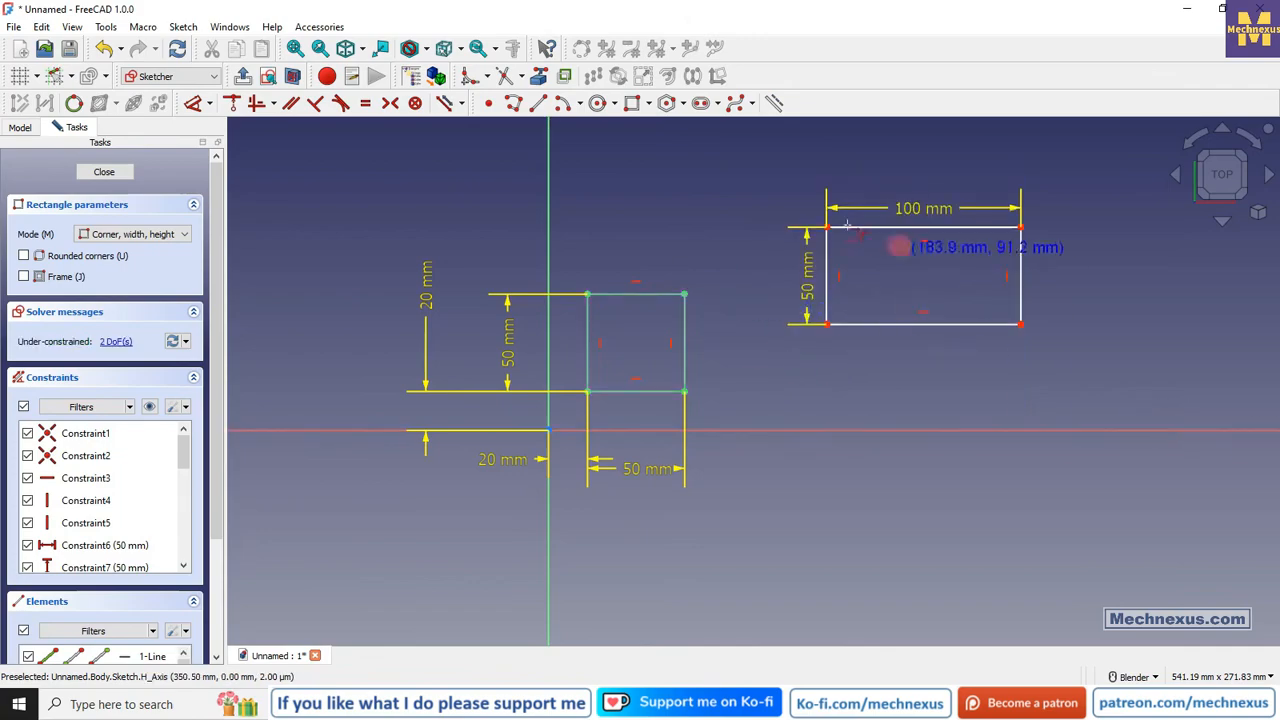
pyautogui.press('Escape')
# Move the rectangle's height label down past its lower edge and its width label beyond the upper-right corner, and close the sketch.
pyautogui.moveTo(807, 287); pyautogui.dragTo(773, 380)
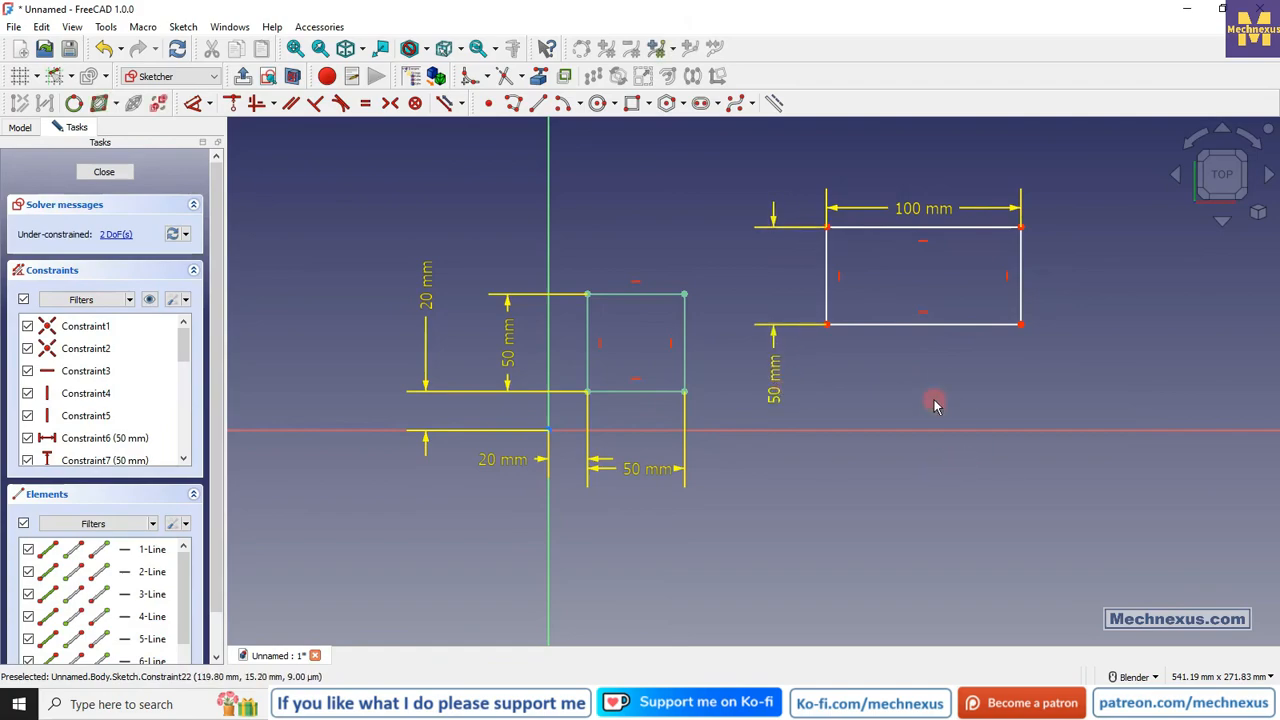
pyautogui.moveTo(934, 205); pyautogui.dragTo(1070, 151)
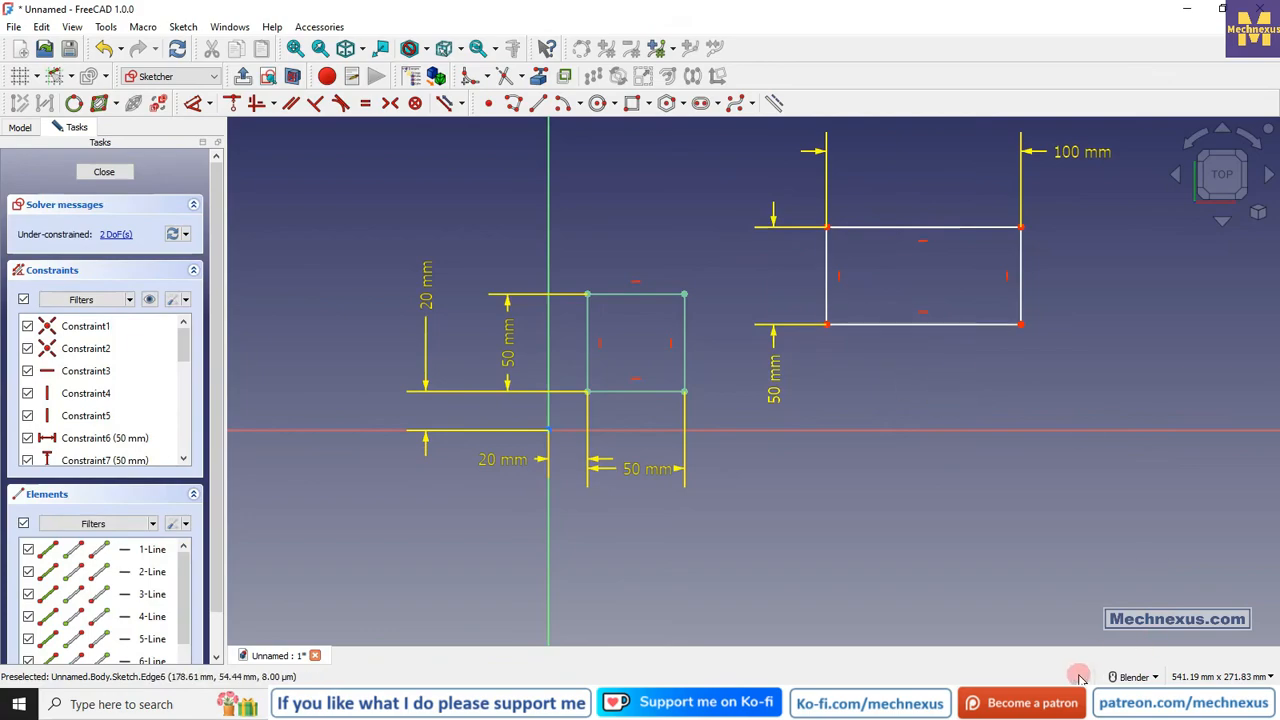
pyautogui.scroll(-3, 706, 462)
pyautogui.scroll(3, 588, 340)
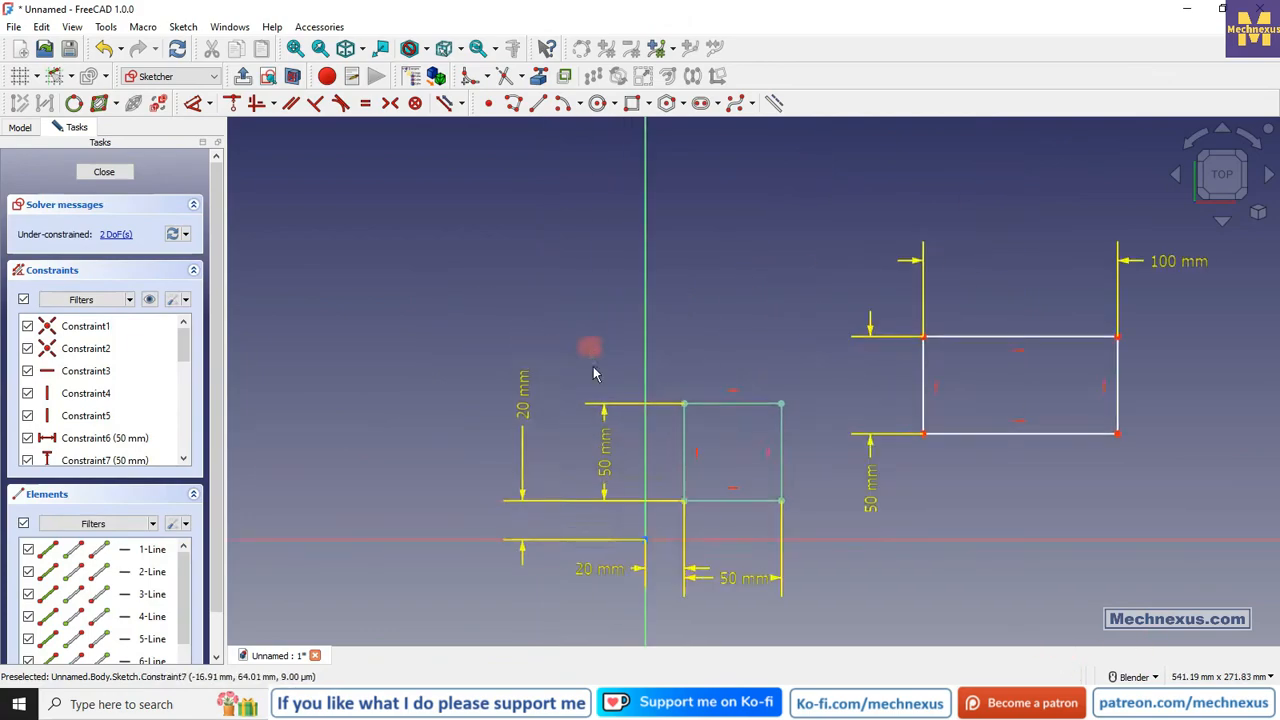
pyautogui.scroll(-1, 457, 344)
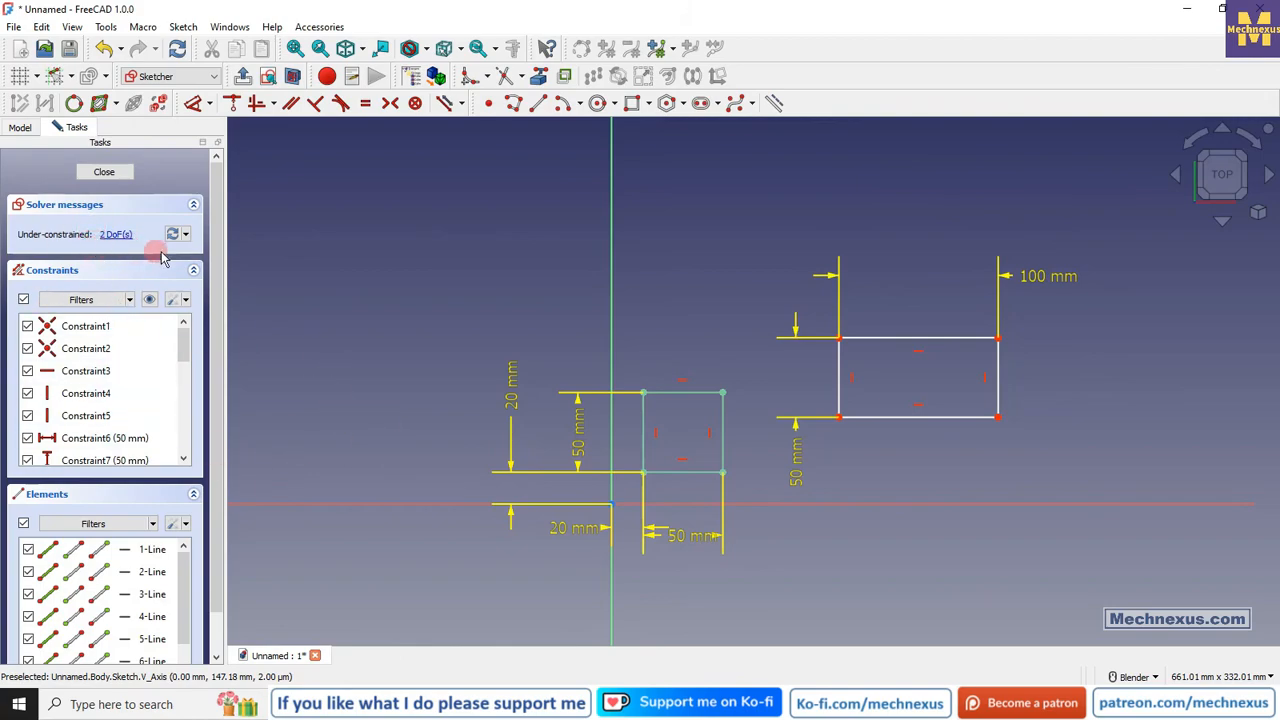
pyautogui.click(105, 174)
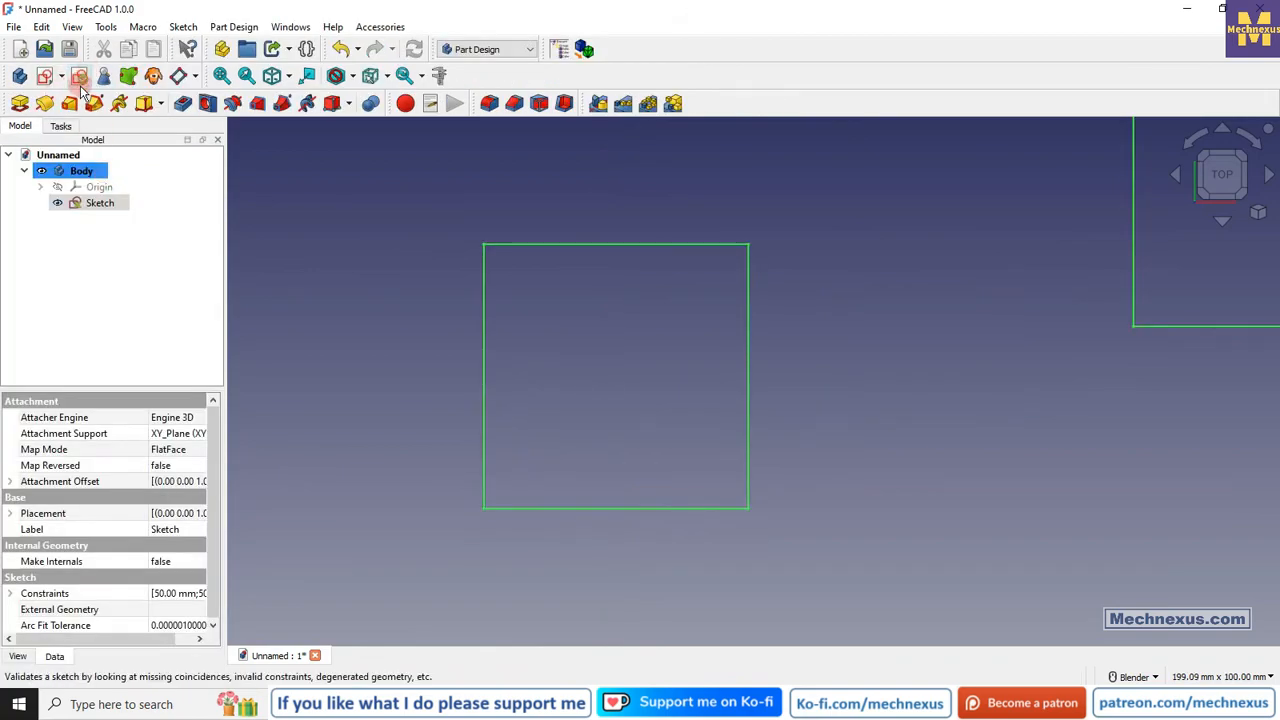
# Reopen the sketch briefly, close it again, and inspect the square and the rectangle in the model view.
pyautogui.doubleClick(95, 204)
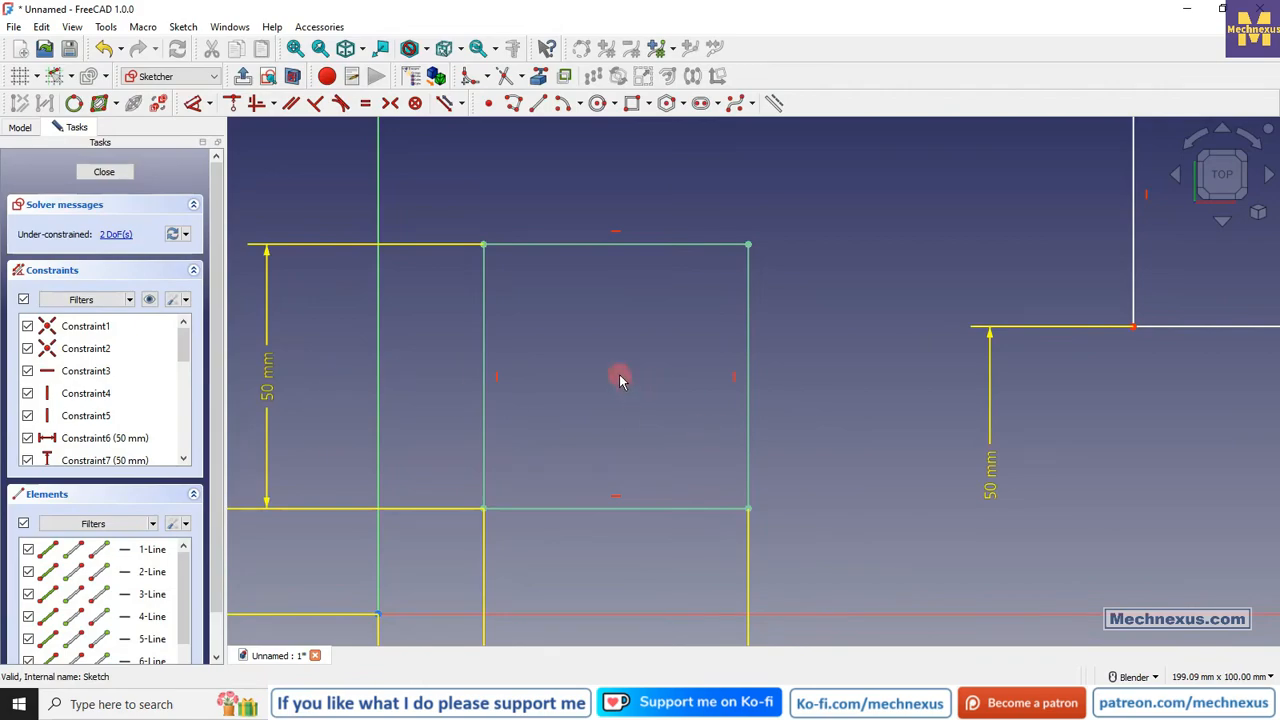
pyautogui.click(101, 172)
pyautogui.scroll(-5, 540, 396)
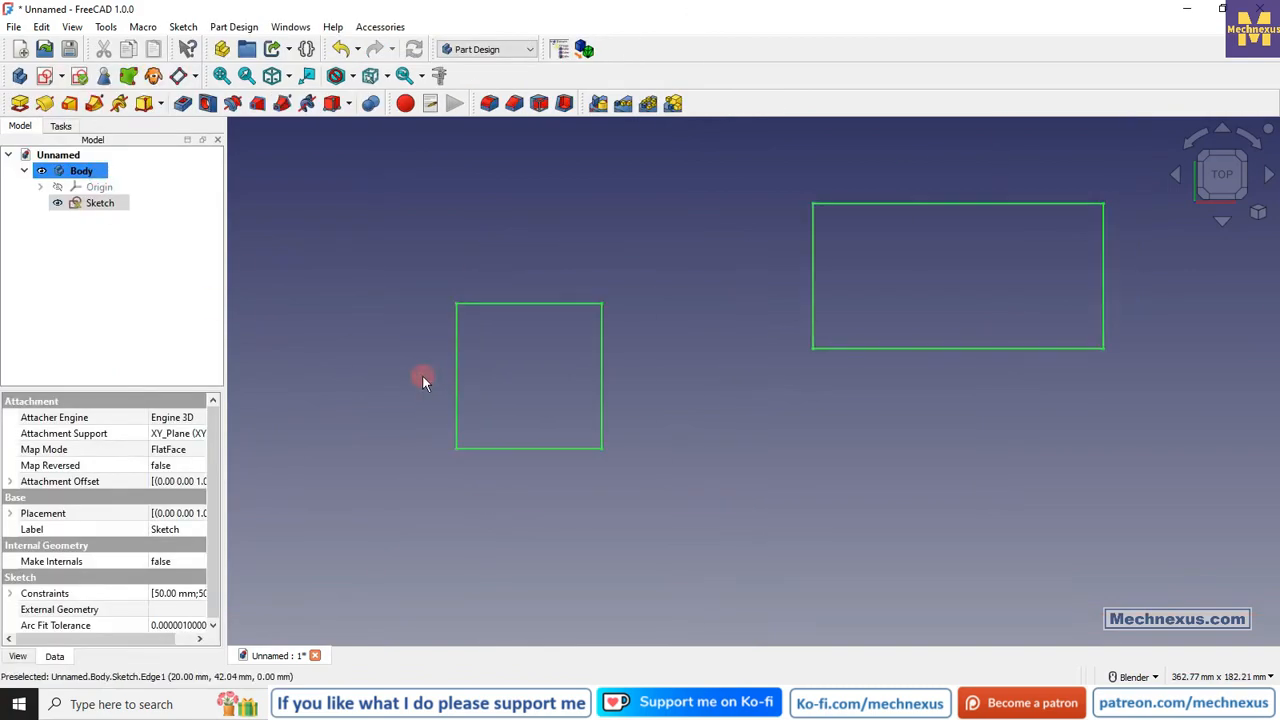
pyautogui.scroll(2, 632, 408)
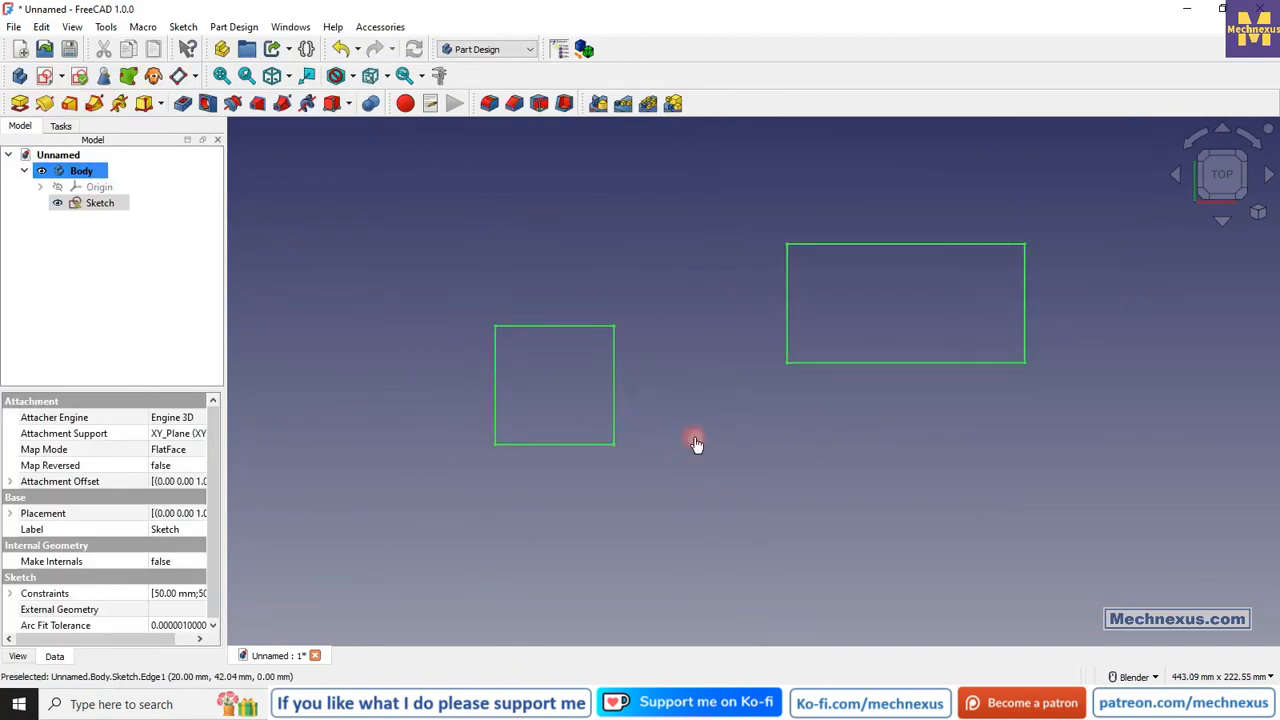
pyautogui.click(795, 488)
pyautogui.scroll(3, 517, 387)
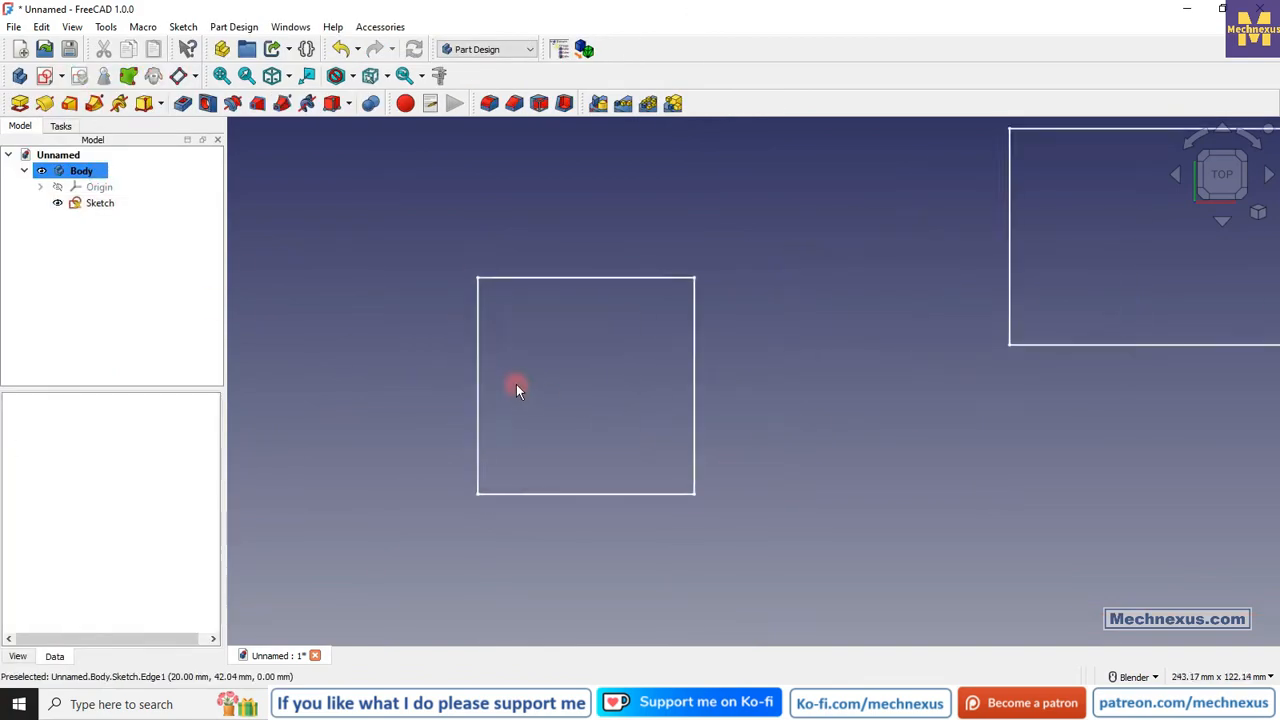
pyautogui.scroll(-2, 429, 429)
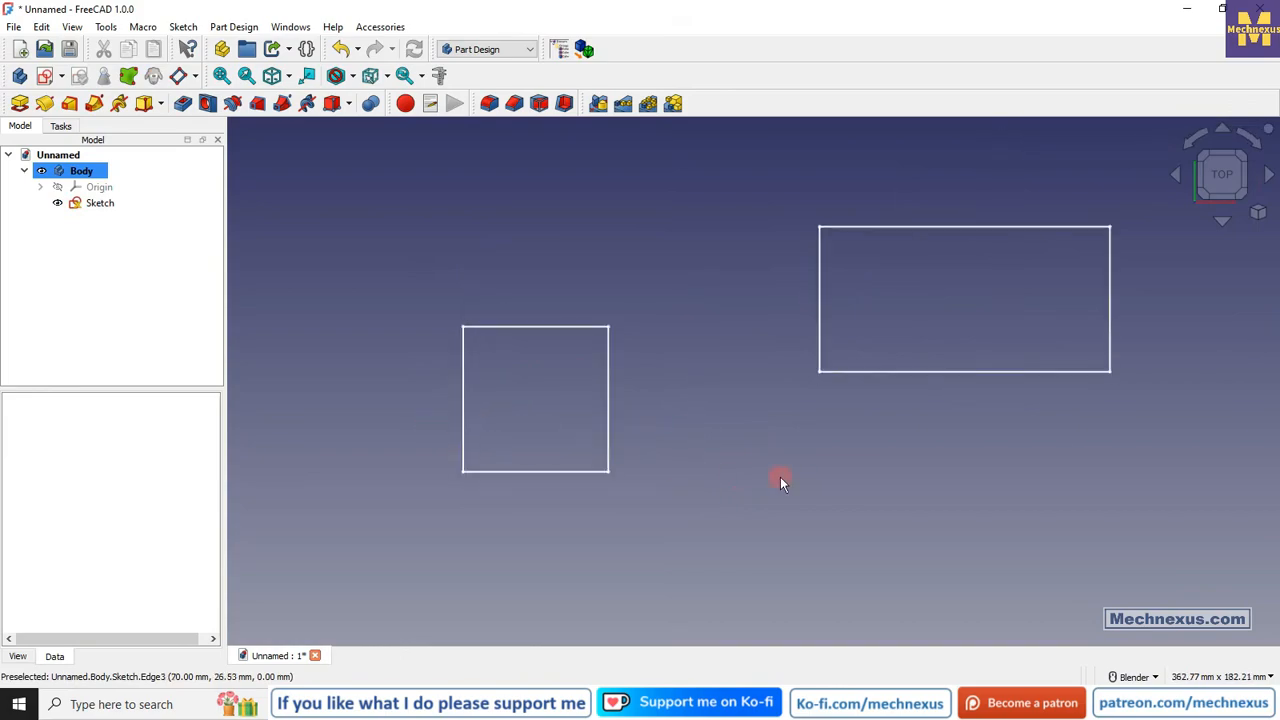